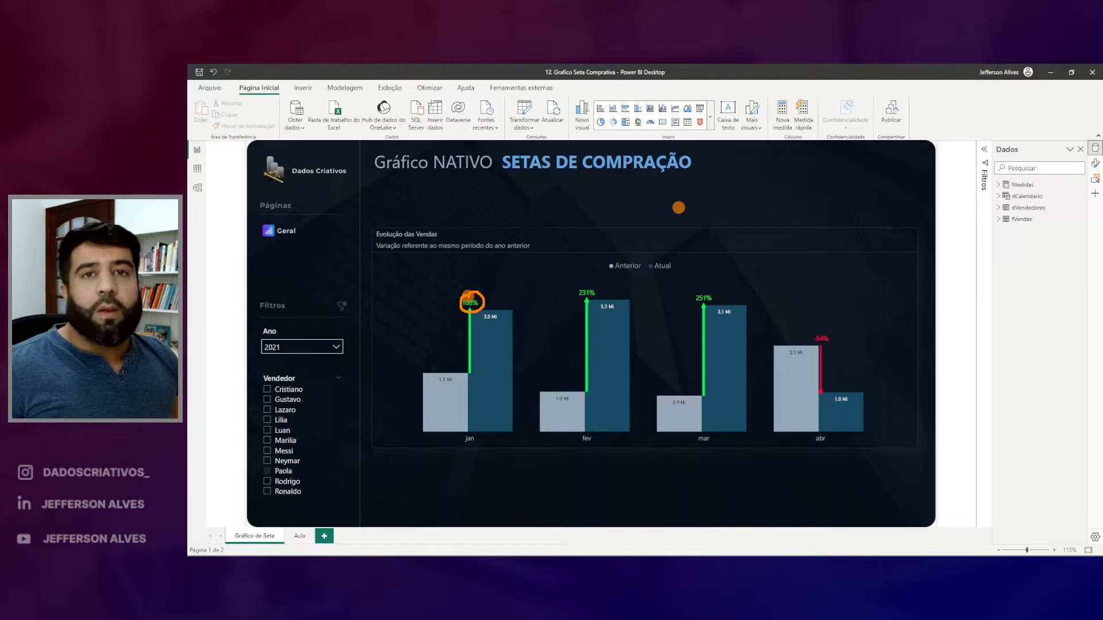
left_click_drag(475, 355, 477, 322)
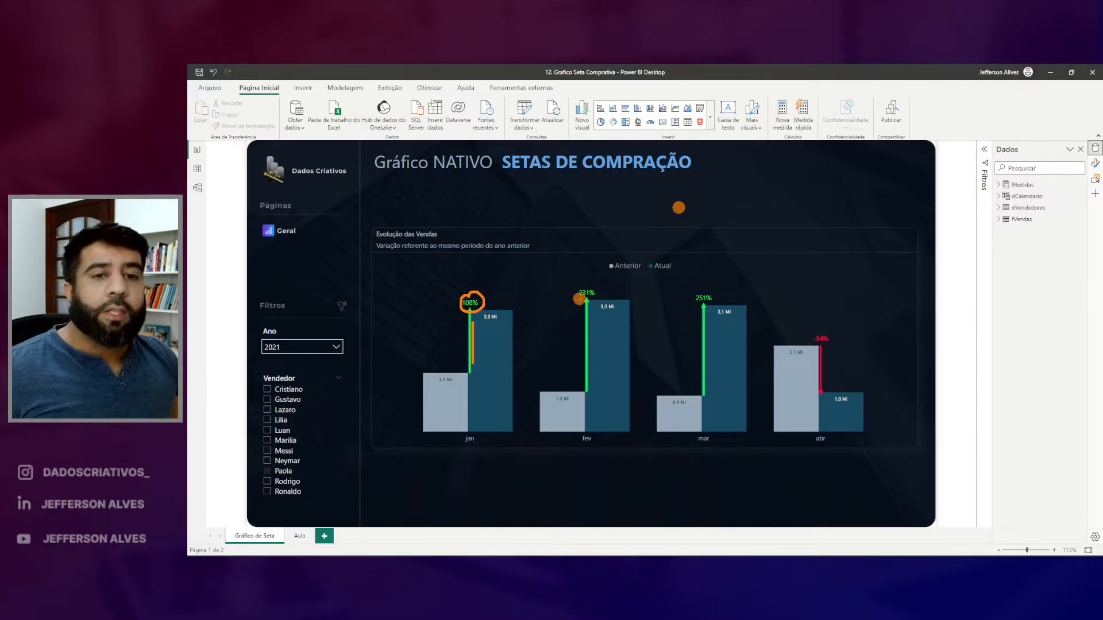
mouse_move(815, 345)
left_mouse_down()
mouse_move(817, 400)
mouse_move(827, 337)
mouse_move(805, 310)
left_mouse_up()
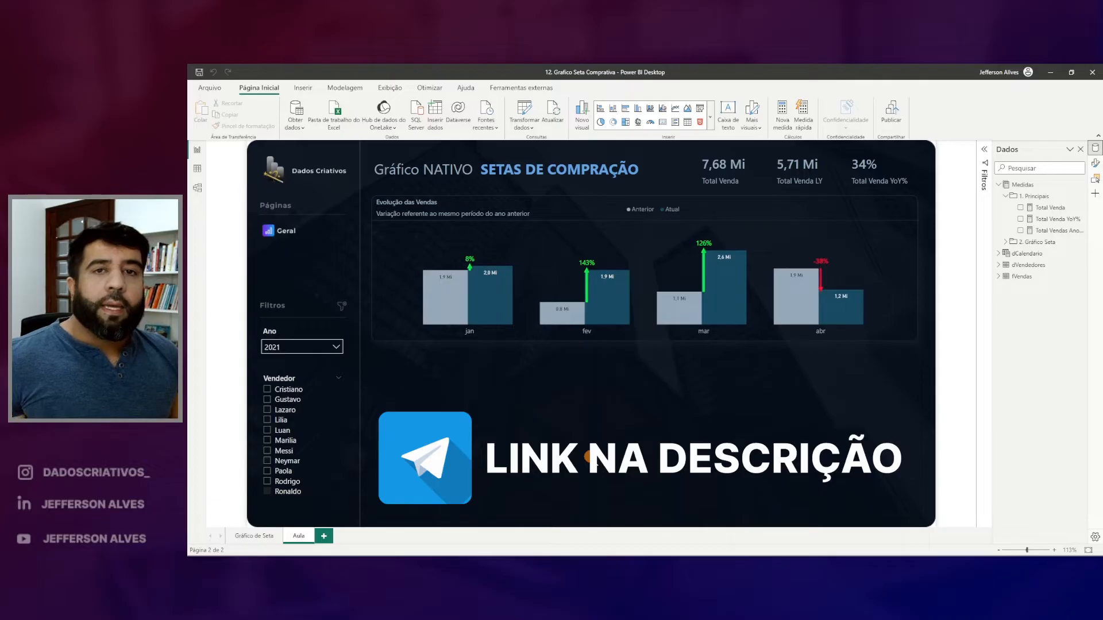
Review the data model's relationships linking fVendas to dVendedores and dCalendario.
left_click(197, 188)
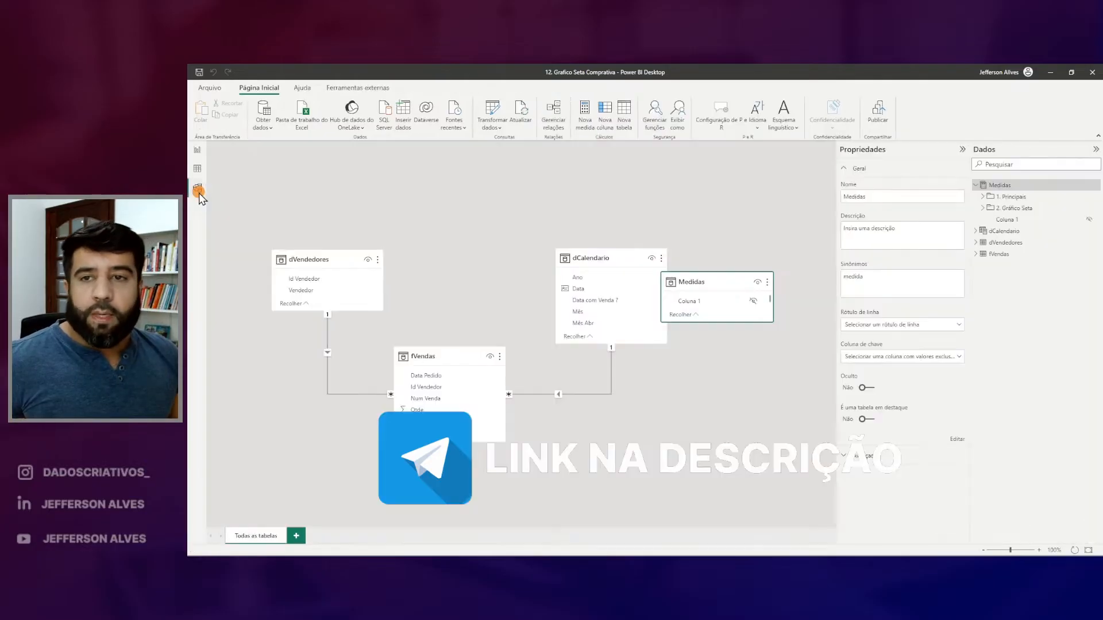
left_click_drag(385, 334, 534, 460)
left_click_drag(250, 234, 695, 375)
left_click_drag(350, 268, 284, 229)
left_click_drag(606, 289, 679, 229)
key("Escape")
Inspect the fVendas table's data, including its order date, sale number, seller ID, quantity and unit value columns.
left_click(197, 168)
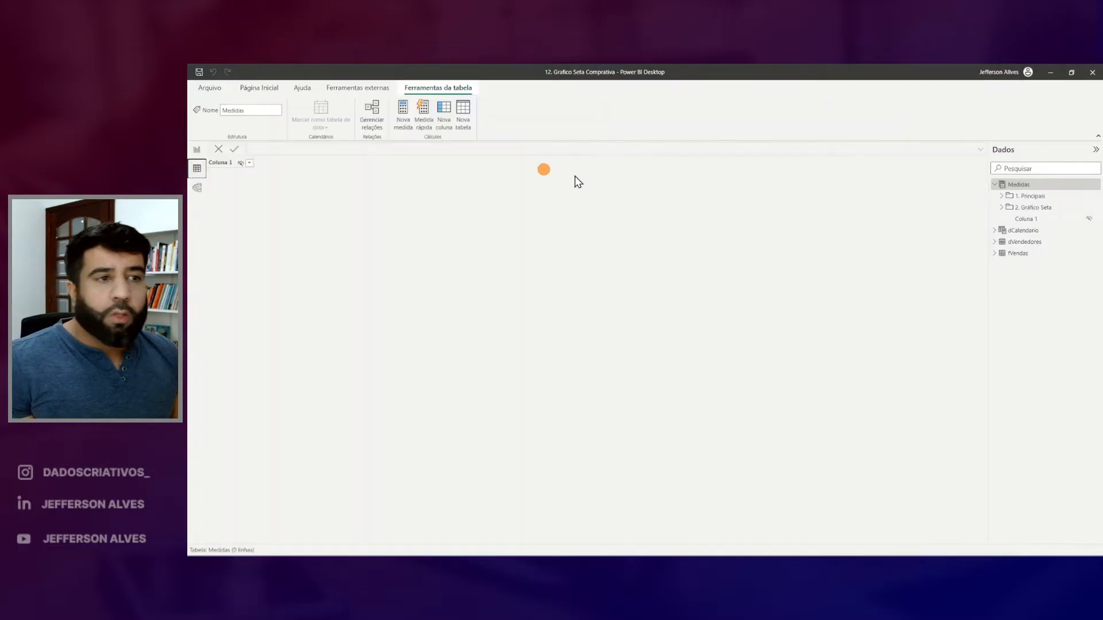
left_click(1019, 253)
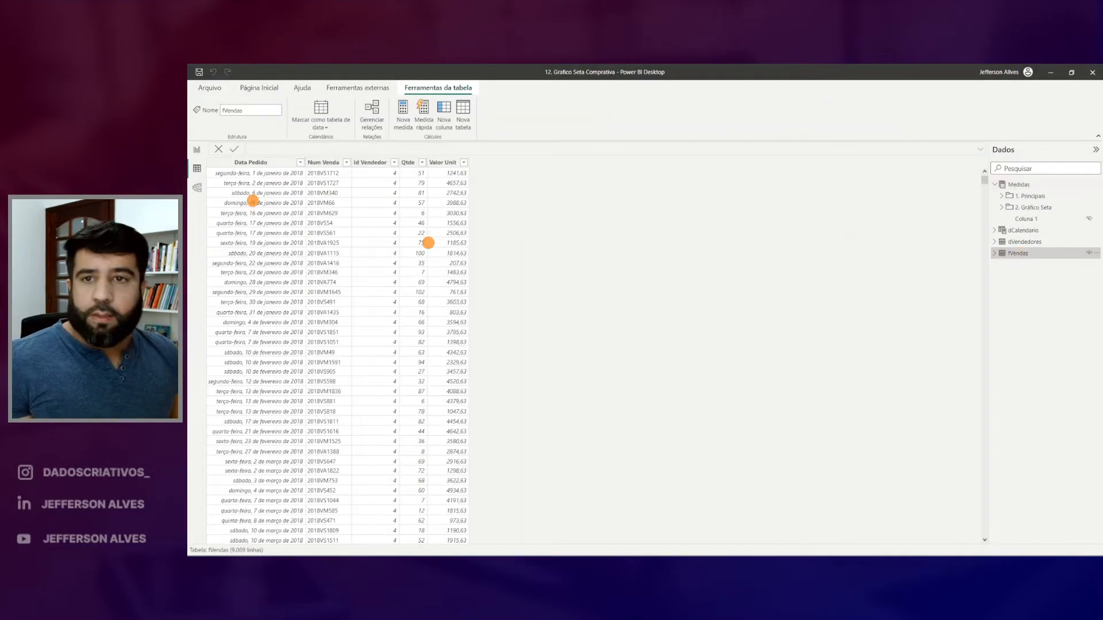
left_click_drag(253, 170, 280, 136)
mouse_move(321, 169)
left_mouse_down()
mouse_move(340, 144)
mouse_move(395, 133)
left_mouse_up()
mouse_move(412, 170)
left_mouse_down()
mouse_move(435, 121)
mouse_move(456, 170)
mouse_move(436, 170)
left_mouse_up()
key("Escape")
Return to the report and examine the three Total Venda cards and the finished Evolução das Vendas arrow chart.
left_click(196, 153)
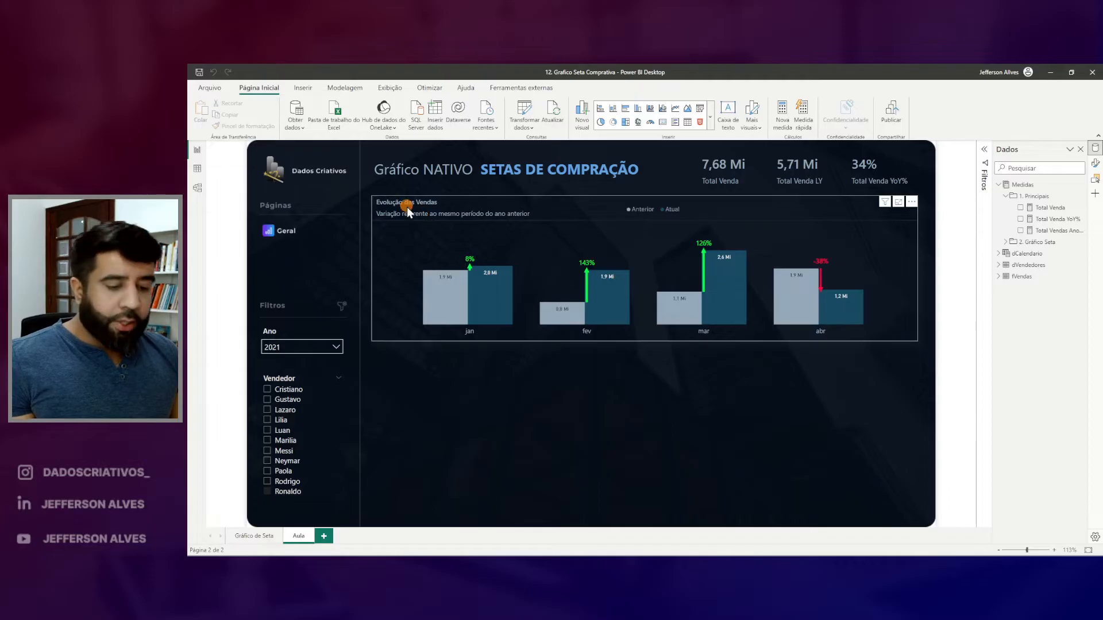
left_click_drag(685, 145, 747, 196)
mouse_move(761, 145)
left_mouse_down()
mouse_move(770, 166)
mouse_move(828, 198)
left_mouse_up()
mouse_move(842, 141)
left_mouse_down()
mouse_move(902, 195)
mouse_move(923, 192)
left_mouse_up()
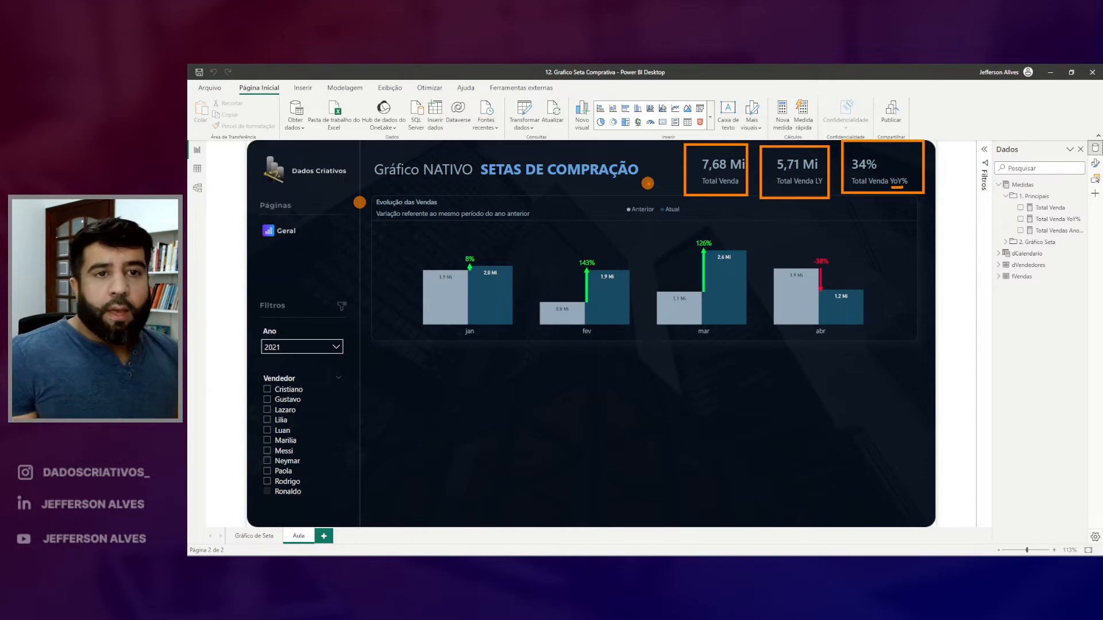
key("Escape")
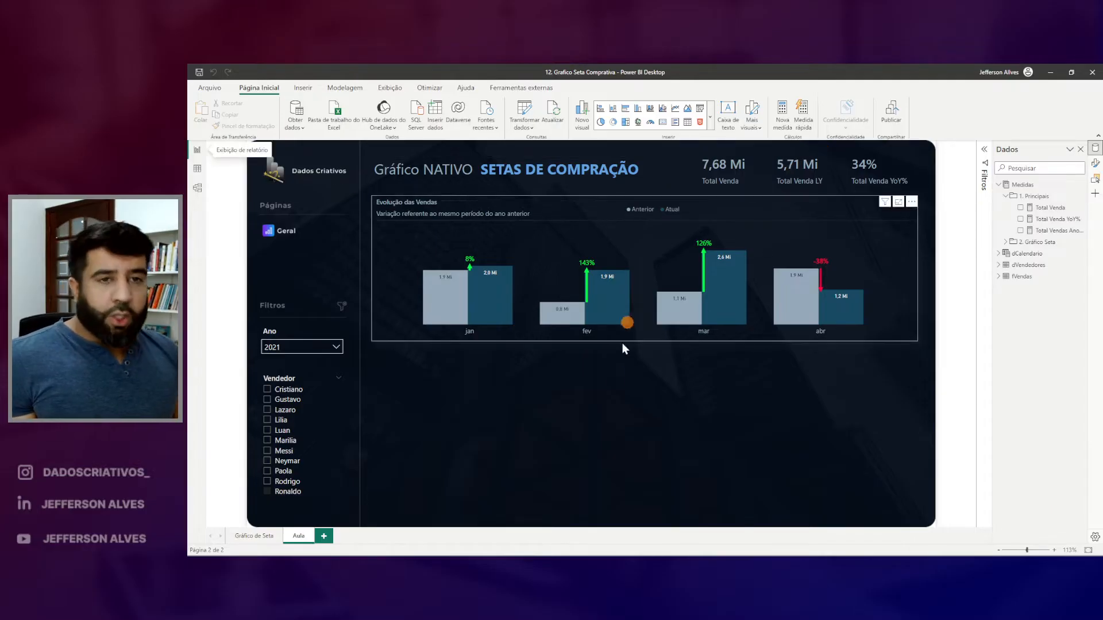
key("ctrl+2")
mouse_move(377, 191)
left_mouse_down()
mouse_move(936, 357)
mouse_move(915, 344)
left_mouse_up()
key("Escape")
key("ctrl+2")
key("b")
mouse_move(364, 192)
left_mouse_down()
mouse_move(630, 301)
mouse_move(920, 355)
left_mouse_up()
key("Escape")
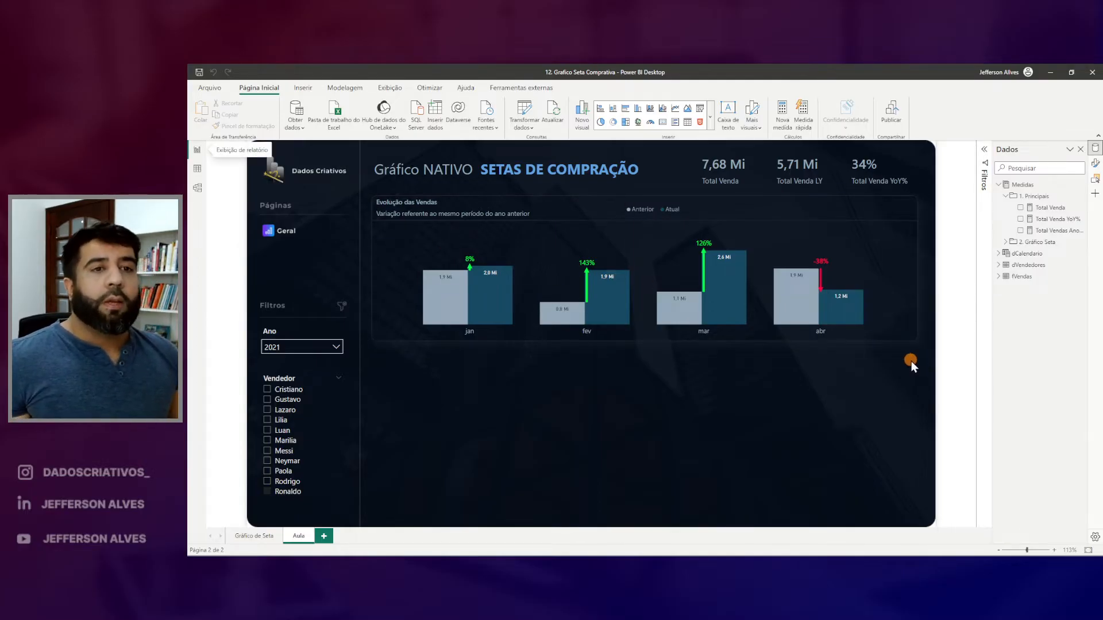
Switch to the Ferramenta de Captura window, examine the revenue line chart and the Vendas por Gerente arrow chart, and minimise it.
key("alt+Tab")
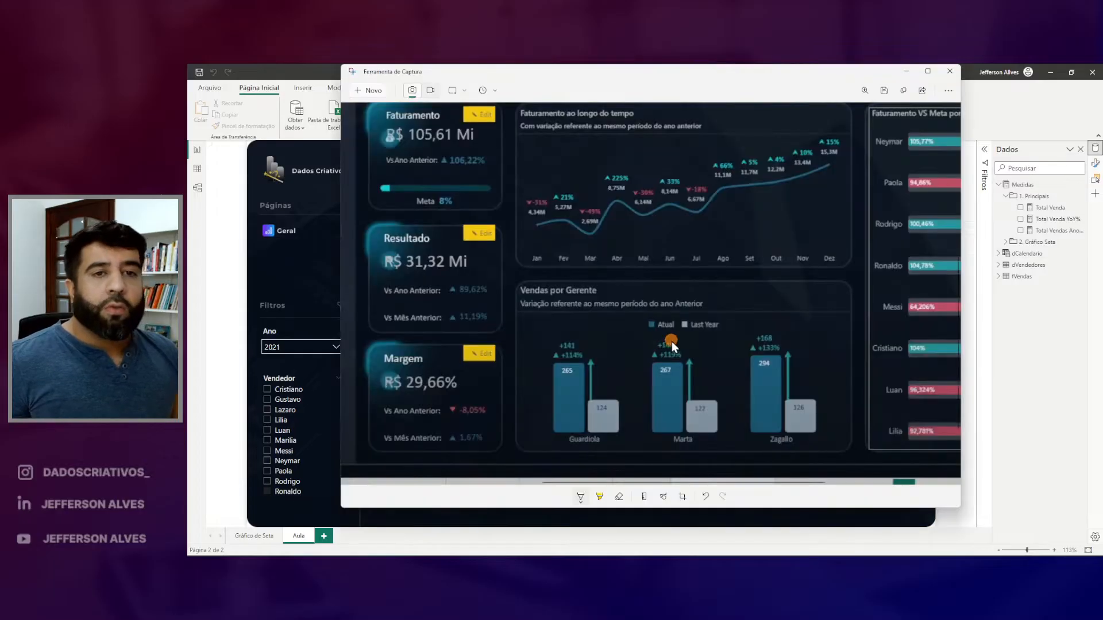
scroll(644, 253, "up", 1)
scroll(643, 253, "up", 1)
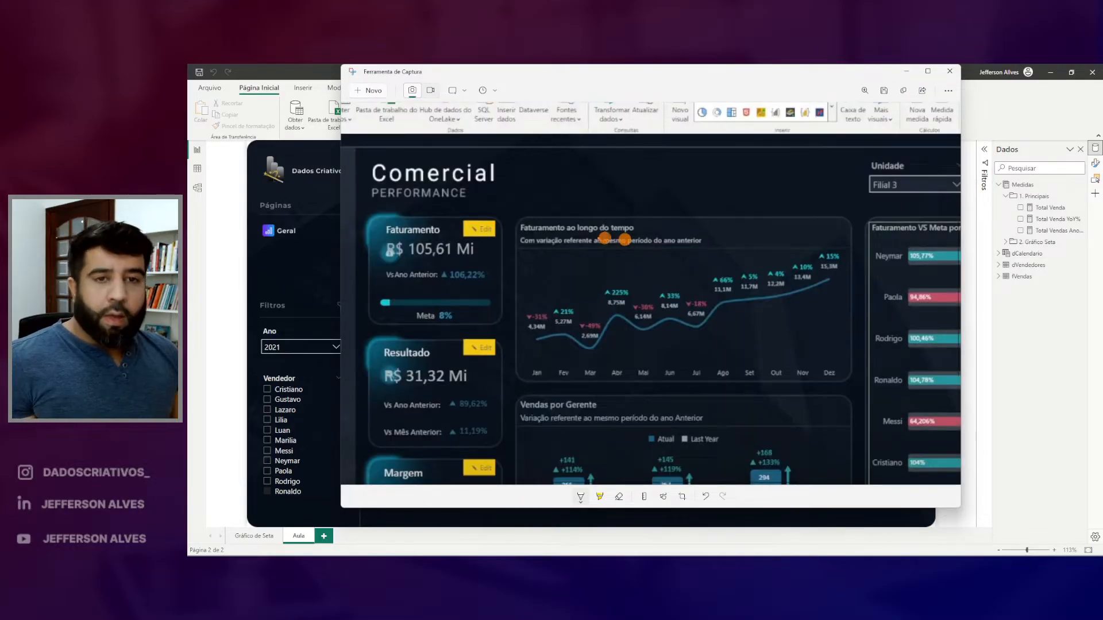
left_click_drag(506, 230, 863, 404)
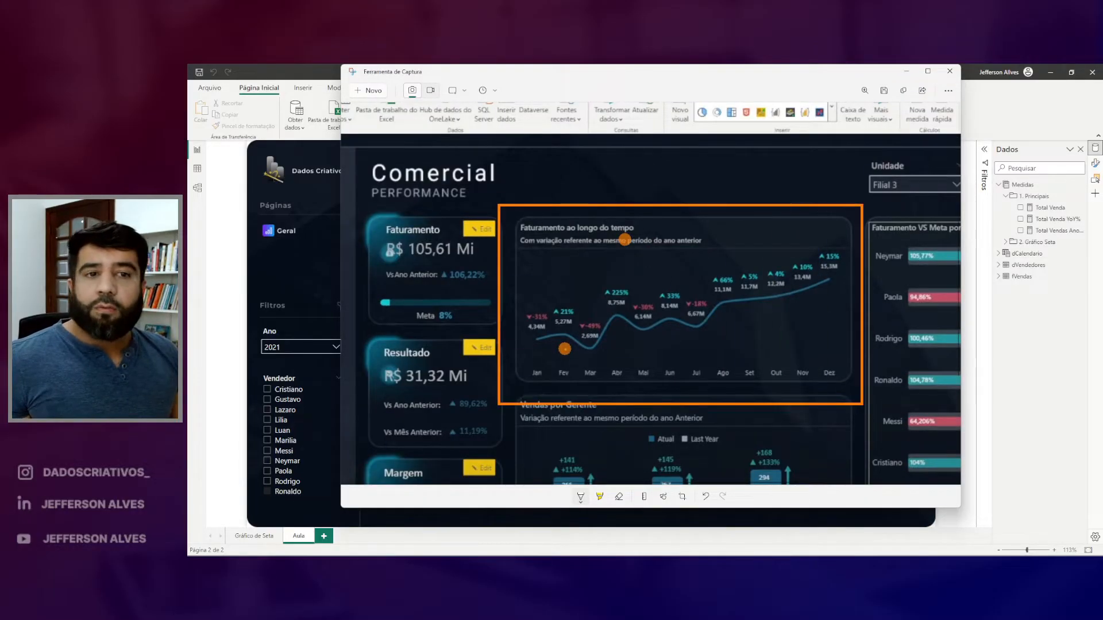
key("ctrl+z")
scroll(642, 295, "down", 3)
mouse_move(503, 213)
left_mouse_down()
mouse_move(698, 361)
mouse_move(858, 405)
left_mouse_up()
left_click_drag(600, 332, 600, 309)
left_click_drag(698, 331, 699, 306)
left_click_drag(789, 324, 792, 293)
key("Escape")
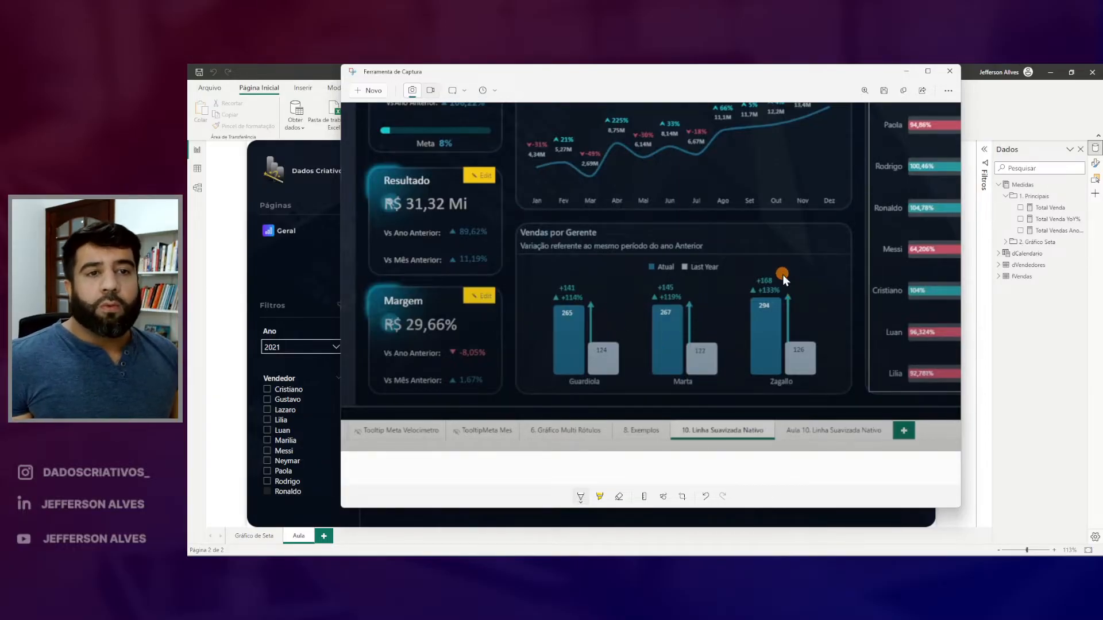
left_click(909, 71)
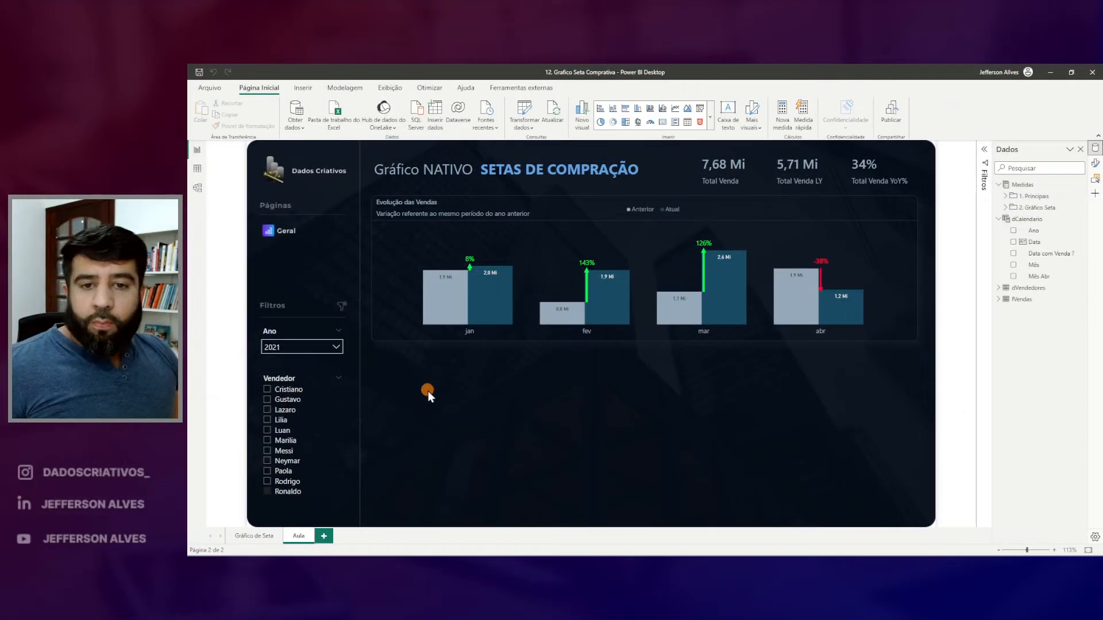
Add a line and clustered column chart in the empty area below the finished Evolução das Vendas chart.
right_click(429, 392)
right_click(425, 378)
left_click(441, 409)
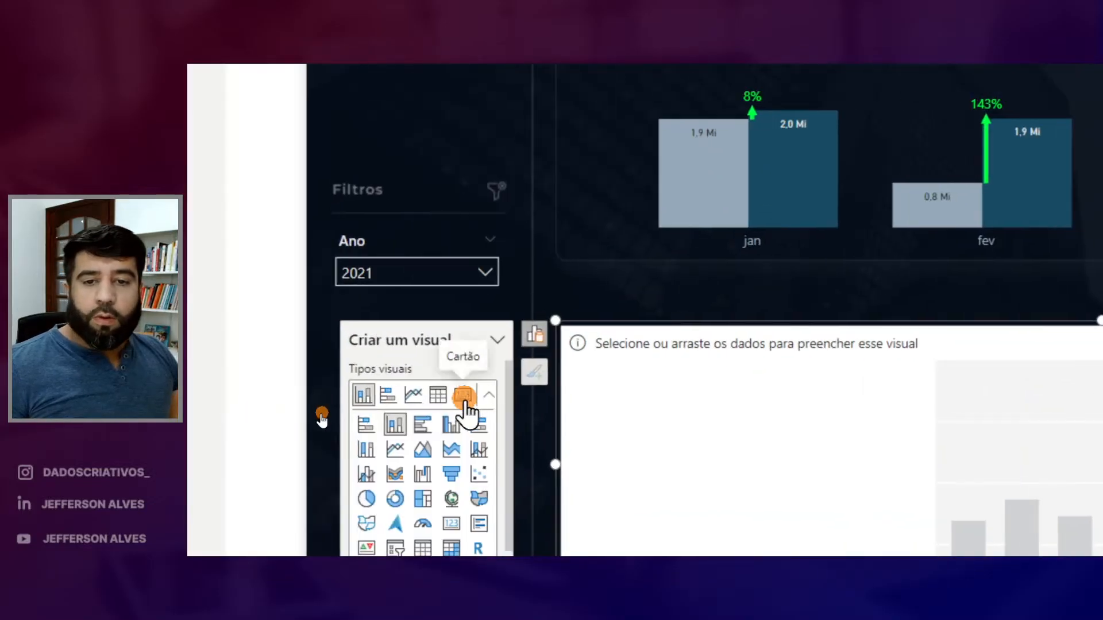
left_click(366, 488)
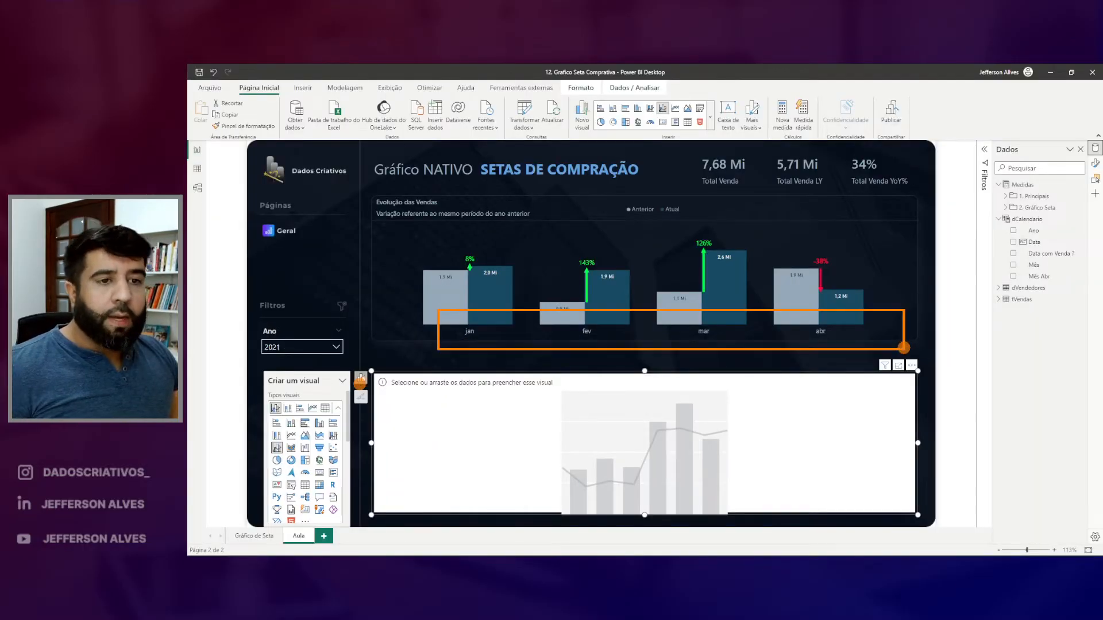
Put the Mês Abr field of dCalendario on the new chart's X axis.
left_click(1014, 278)
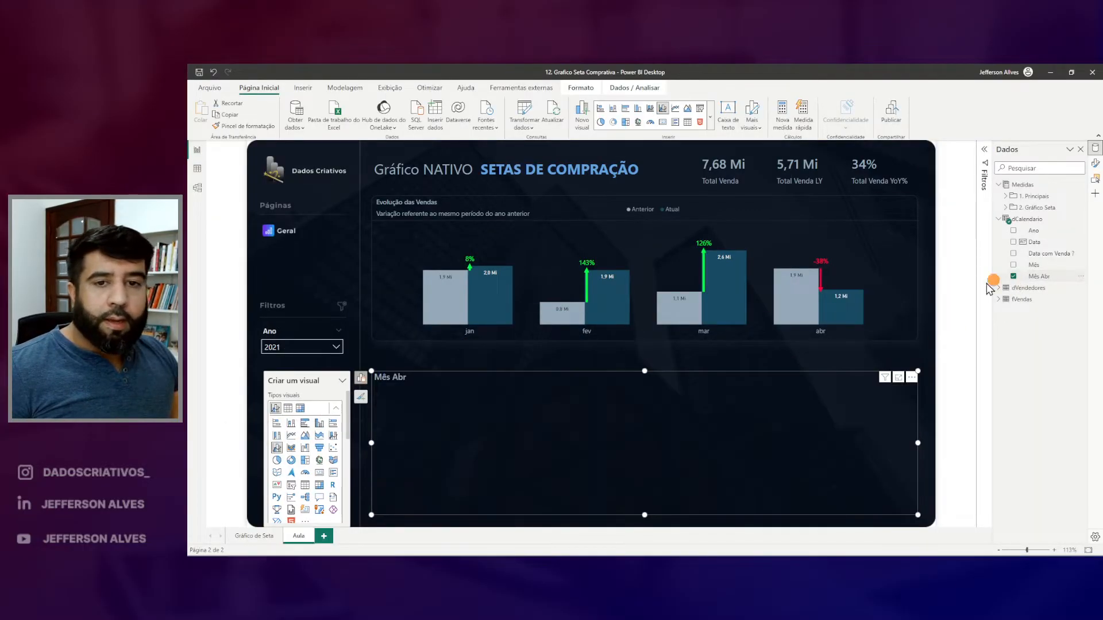
left_click(362, 379)
left_click(362, 379)
scroll(311, 414, "down", 1)
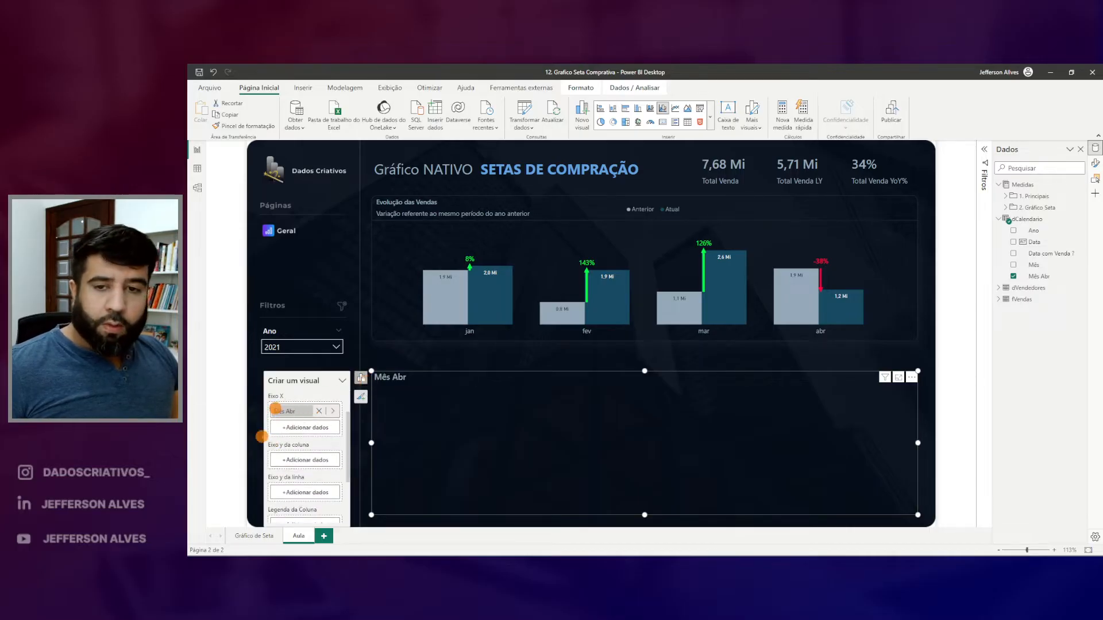
Add the Total Venda Ano Anterior and Total Venda measures, in that order, to the new chart's column Y axis.
left_click_drag(699, 189, 837, 188)
key("Escape")
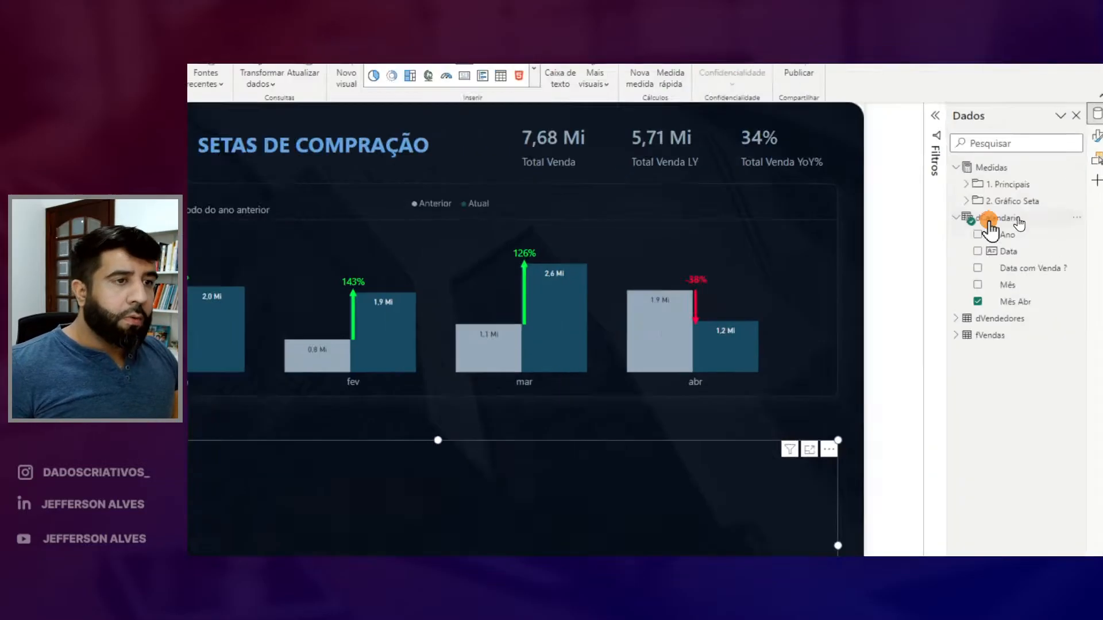
left_click(1014, 196)
left_click(967, 229)
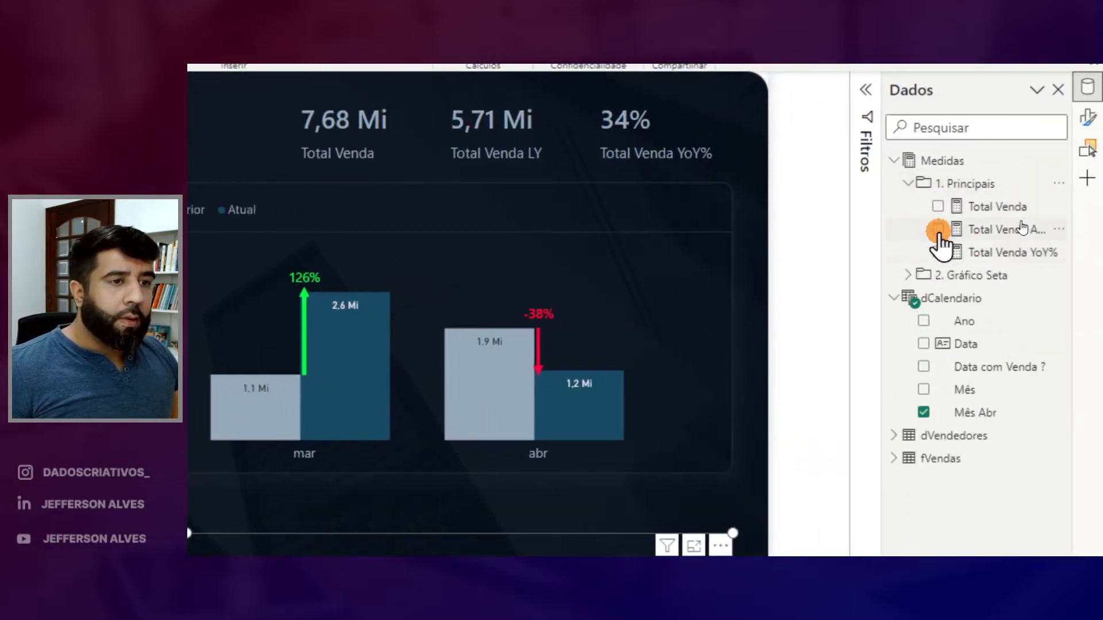
left_click(937, 207)
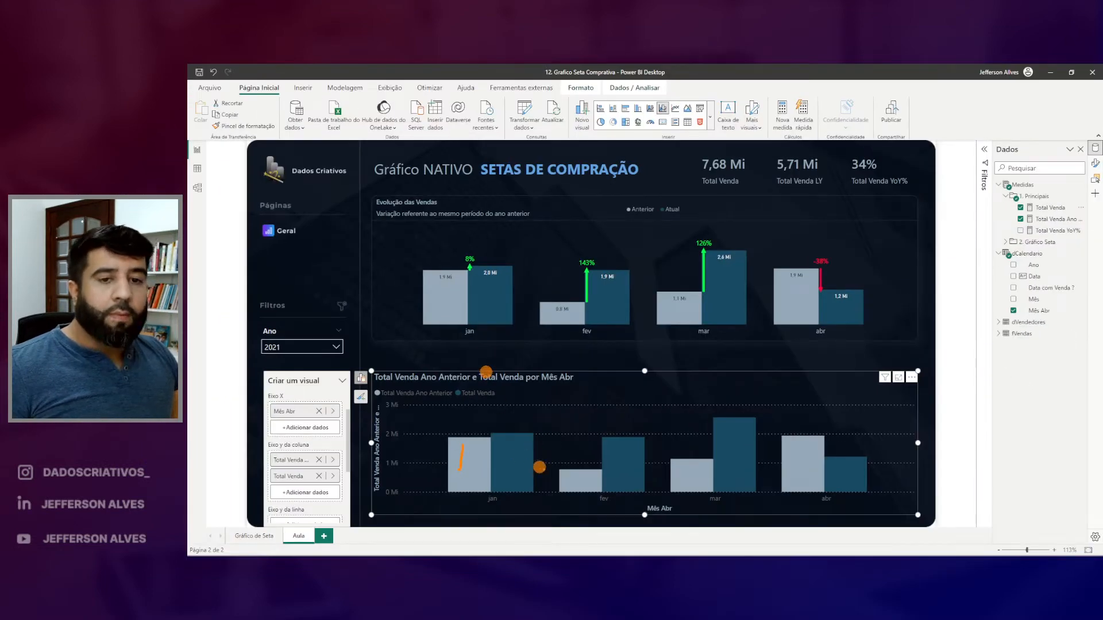
Rename the chart's column values, calling Total Venda Ano Anterior "Anterior" and Total Venda "Atual".
left_click_drag(419, 396, 487, 402)
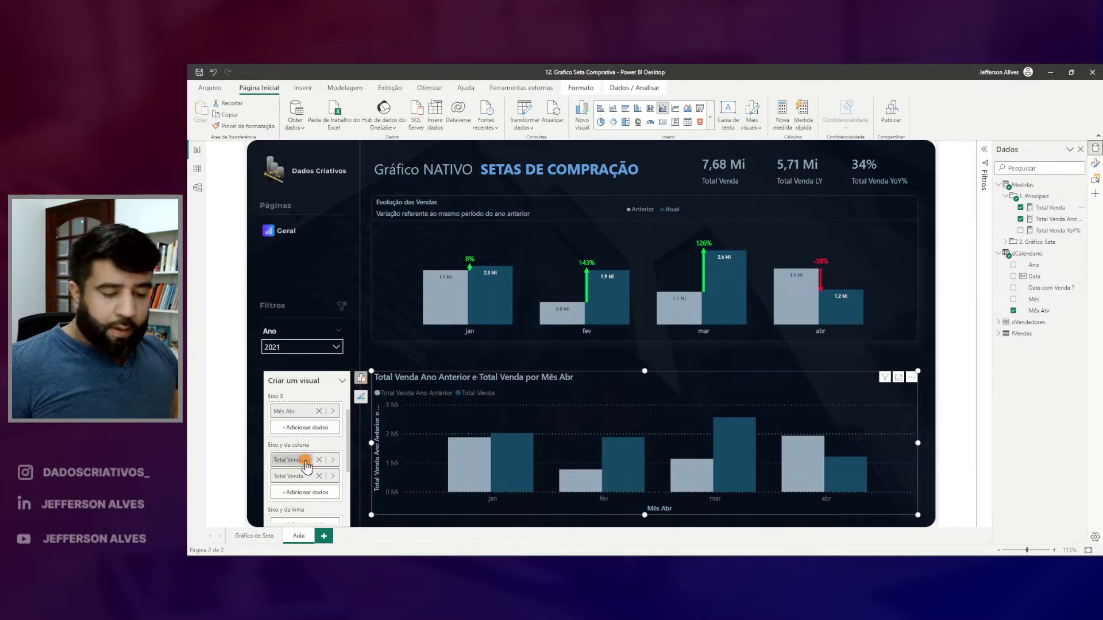
left_click_drag(374, 382, 507, 404)
key("Escape")
key("ctrl+4")
double_click(425, 426)
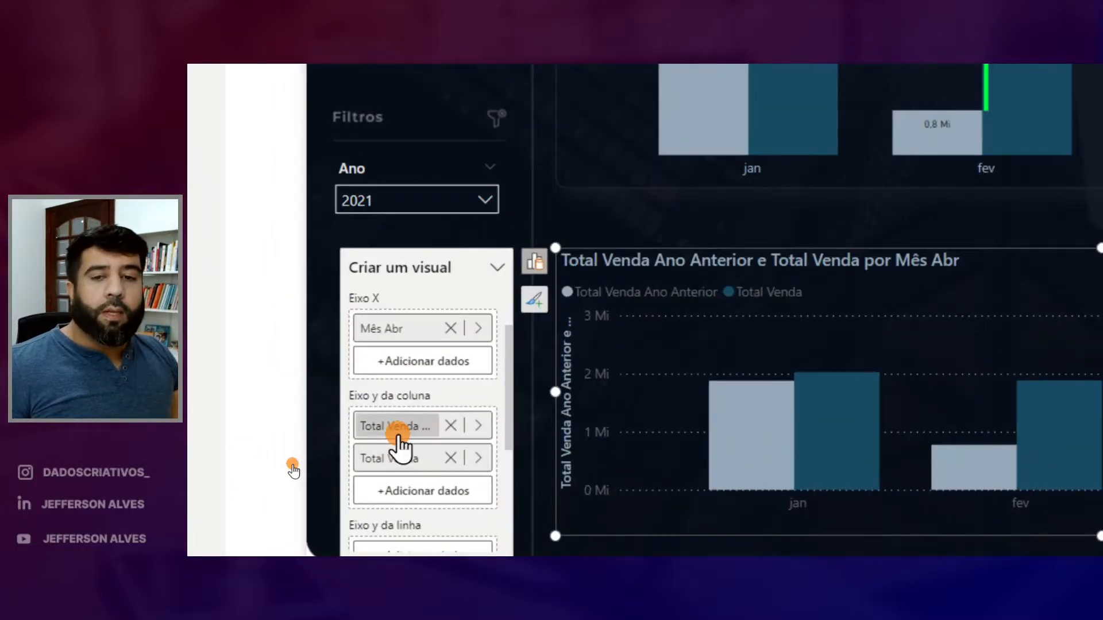
type("Anterior")
key("Return")
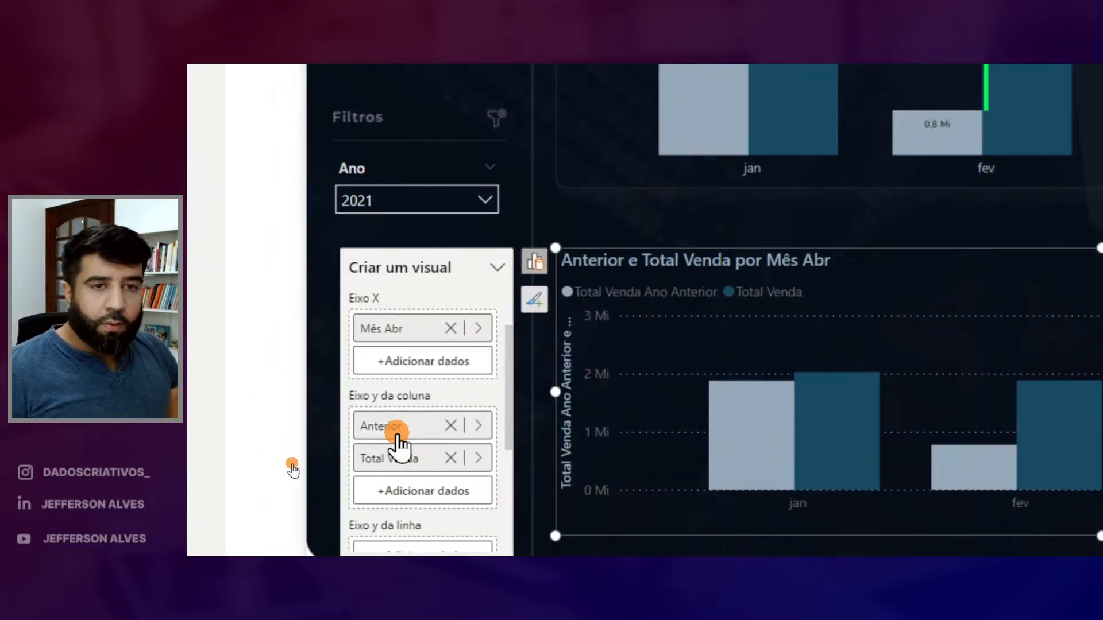
double_click(393, 460)
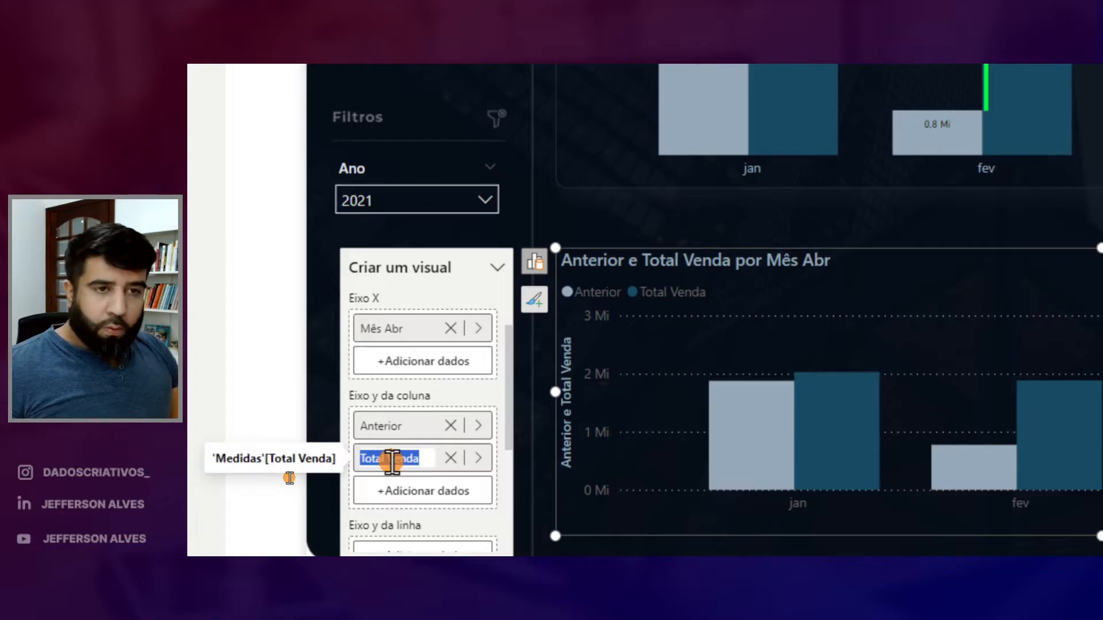
type("Atual")
key("Return")
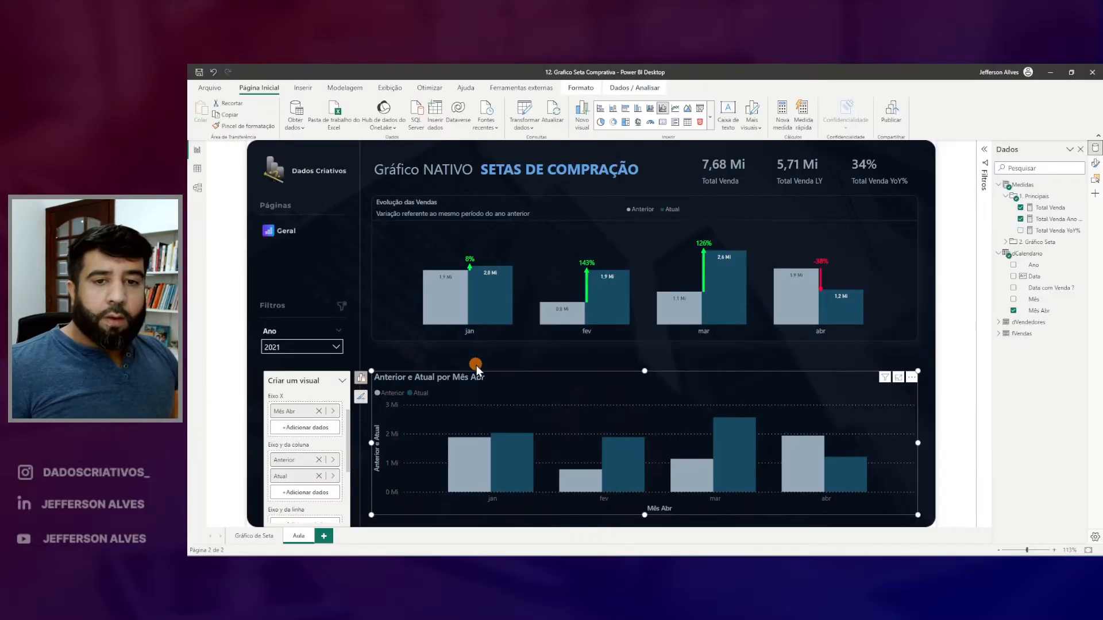
Set the new chart's title text to "Evolução das Vendas".
left_click(477, 365)
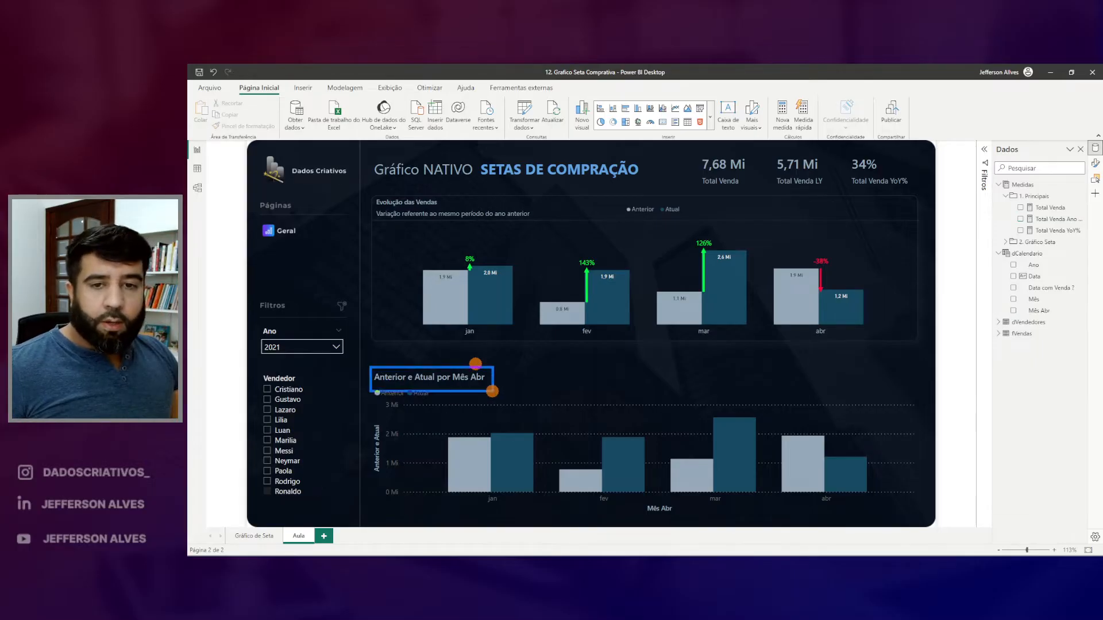
left_click(531, 374)
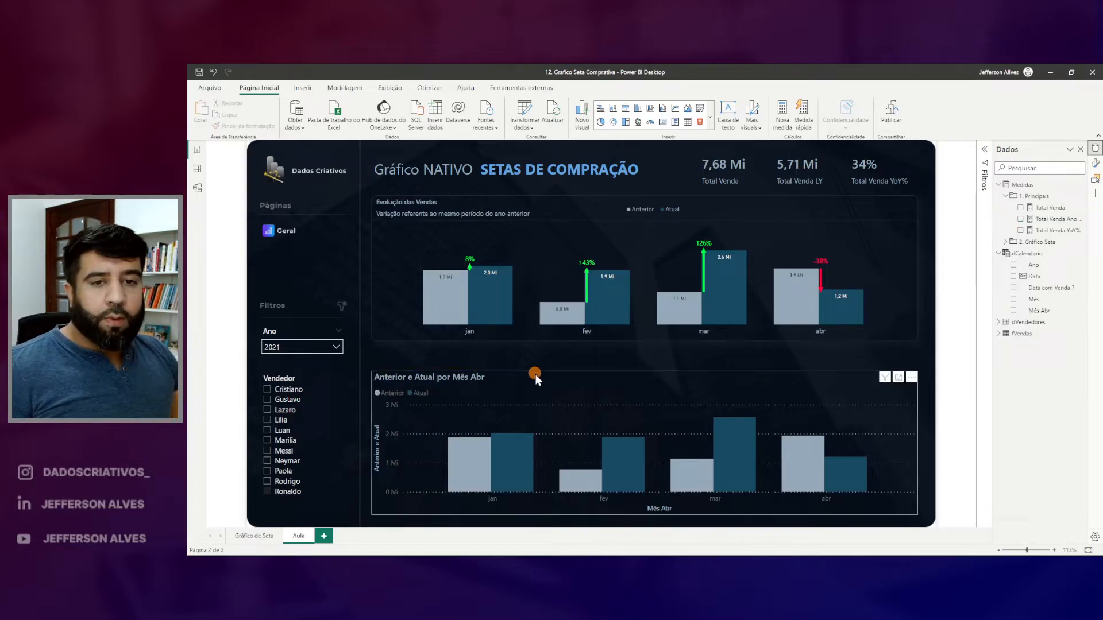
left_click(1096, 164)
left_click(1016, 229)
left_click(1029, 278)
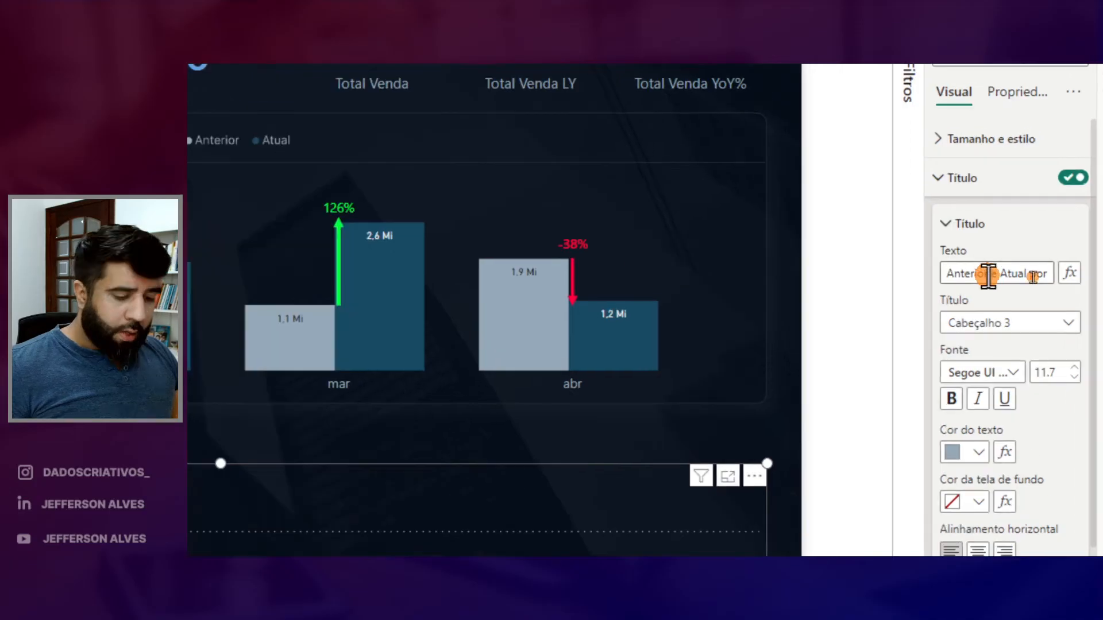
key("ctrl+a")
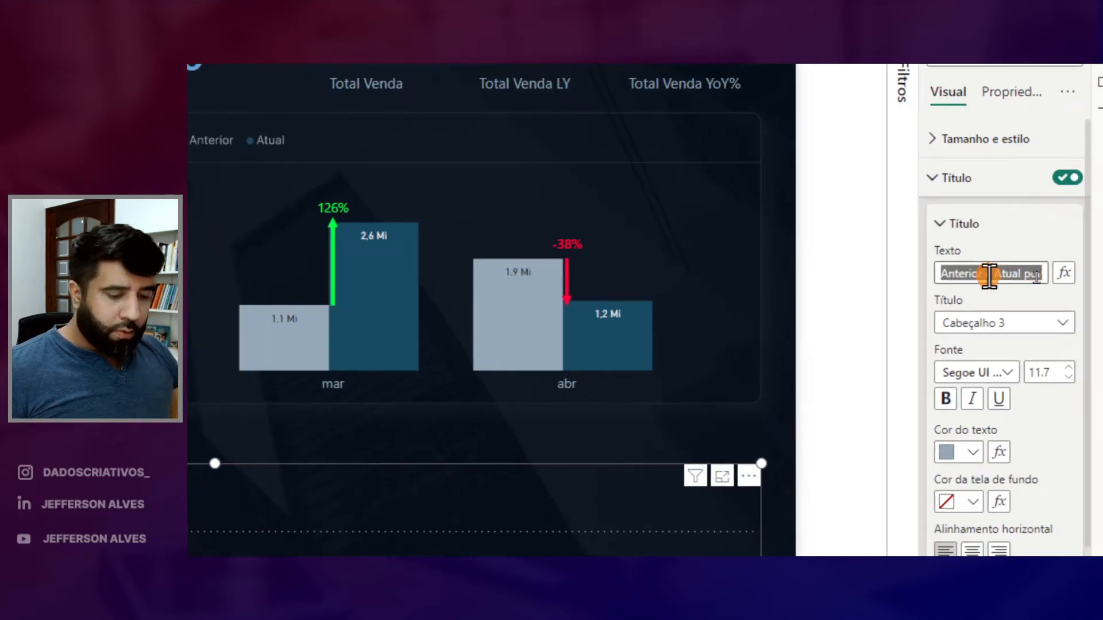
type("Evoluçã")
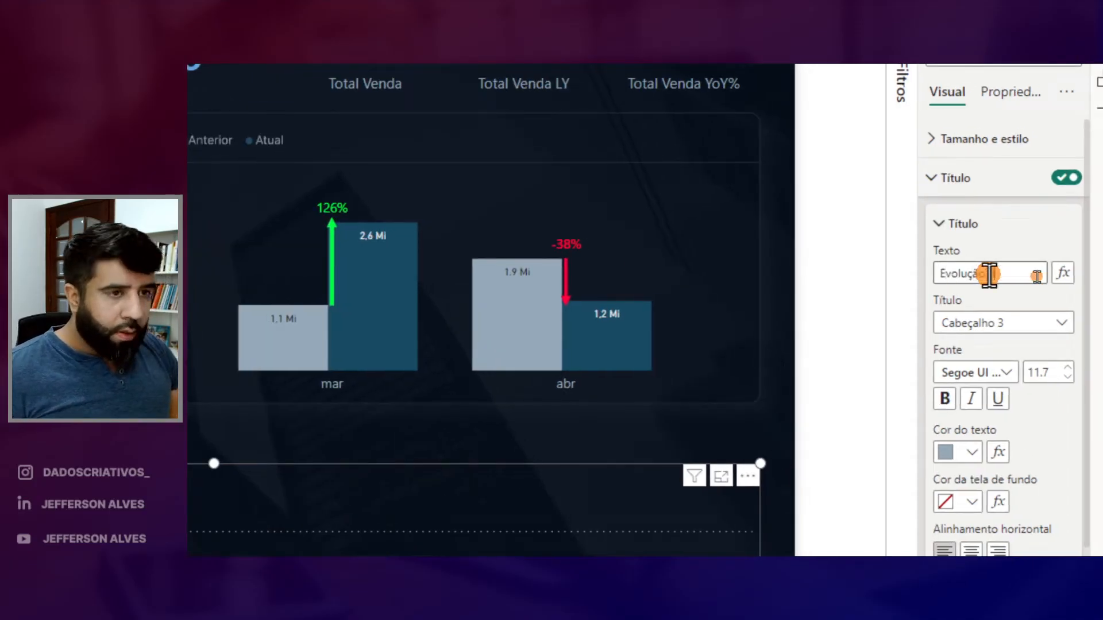
type("o das ")
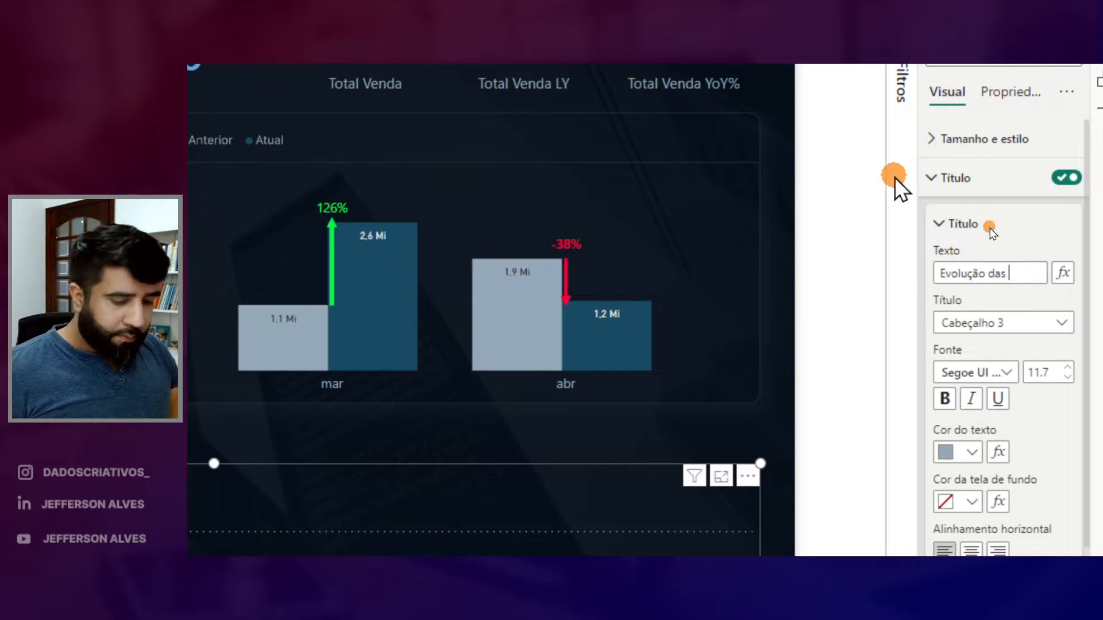
type("Vendas")
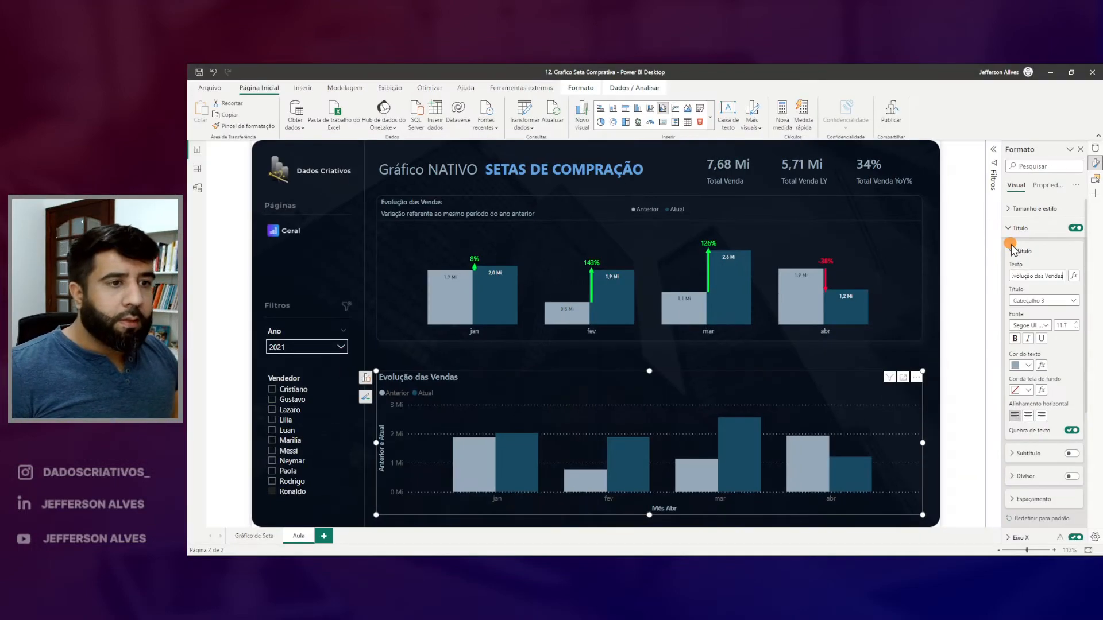
left_click(1014, 252)
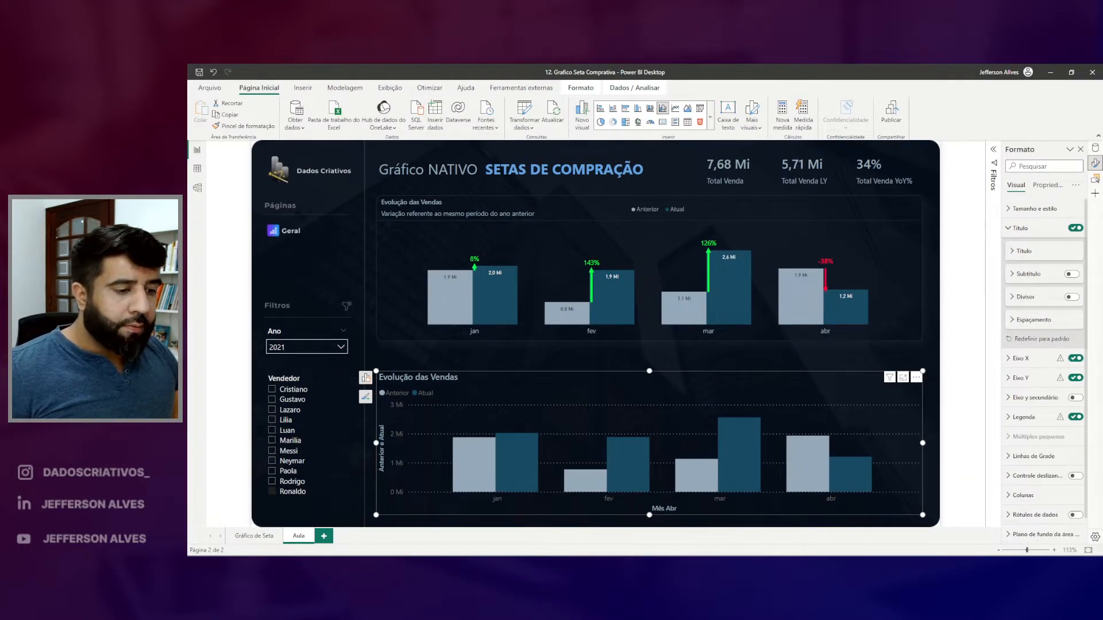
Enable the new chart's subtitle with the text "Variação referente ao mesmo período do ano anterior".
left_click(1071, 274)
left_click(1021, 276)
left_click(1026, 296)
key("ctrl+a")
type("Variação referente ao mesmo período do ano anterior")
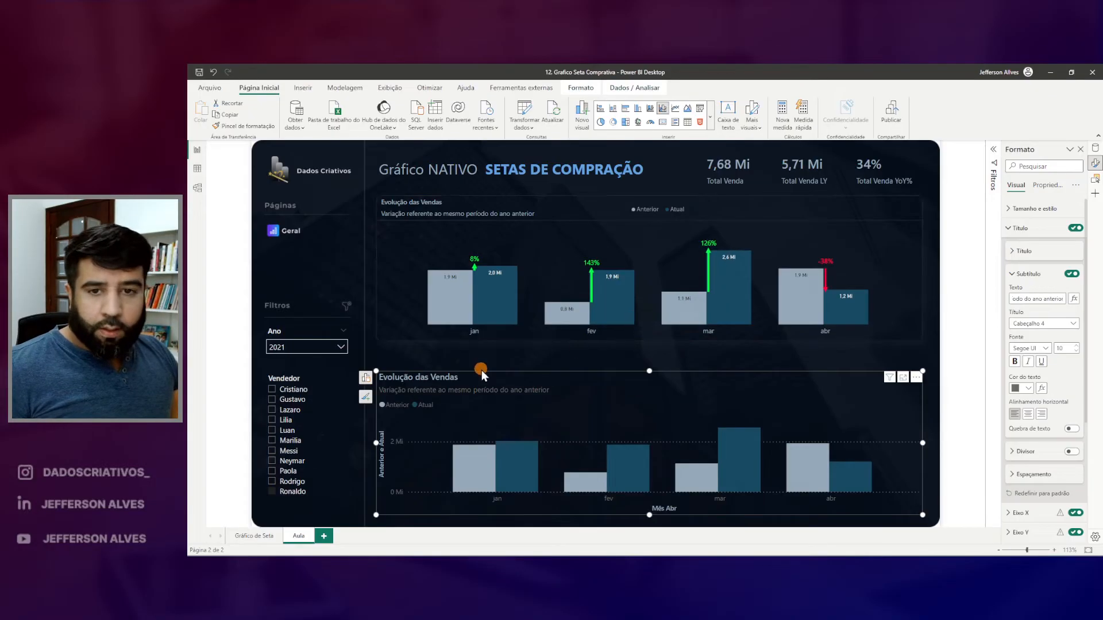
key("ctrl+2")
left_click_drag(382, 382, 568, 401)
key("Escape")
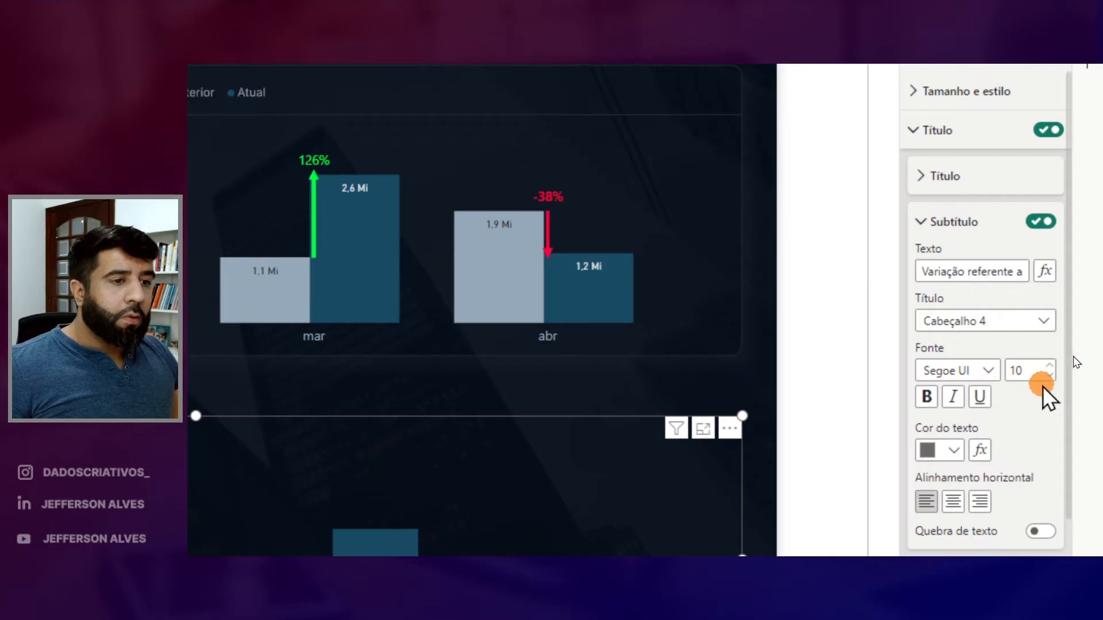
Set the new chart's subtitle font size to 9 and its text colour to the light grey-blue theme colour.
left_click(1049, 376)
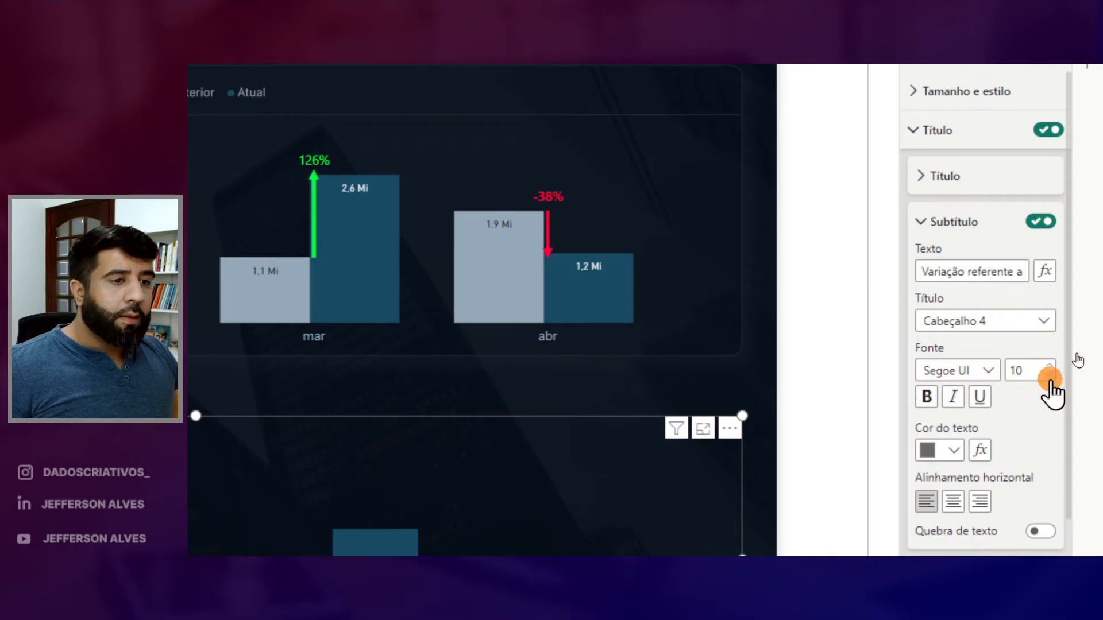
left_click(1050, 377)
left_click(953, 450)
left_click(869, 149)
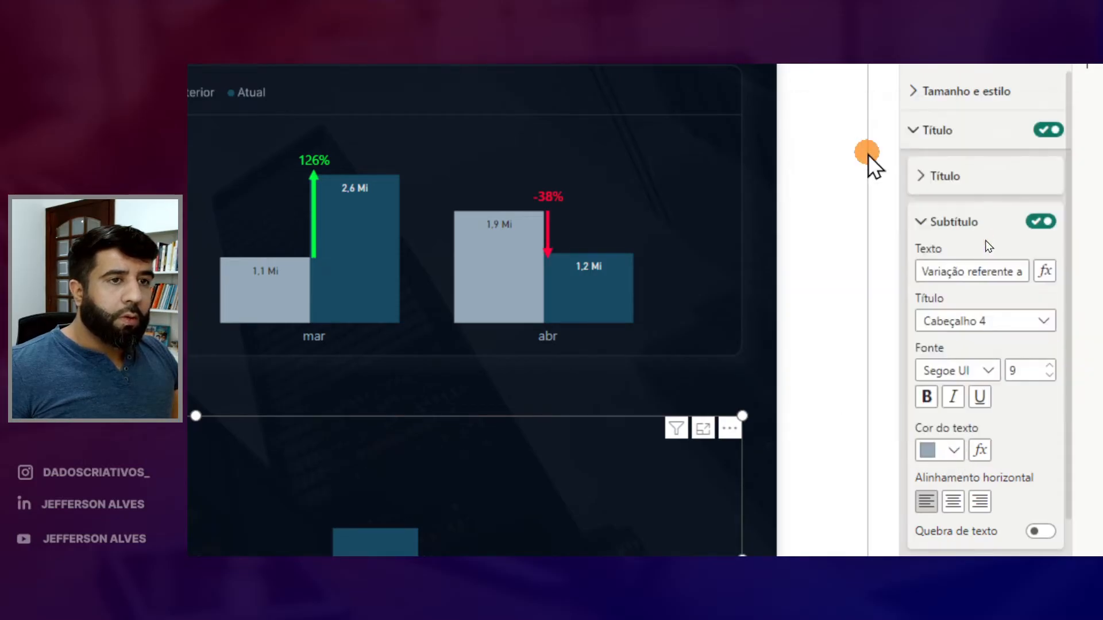
Set the new chart's title font size to 9.
left_click(942, 174)
left_click(1050, 331)
left_click(1051, 330)
left_click(1051, 332)
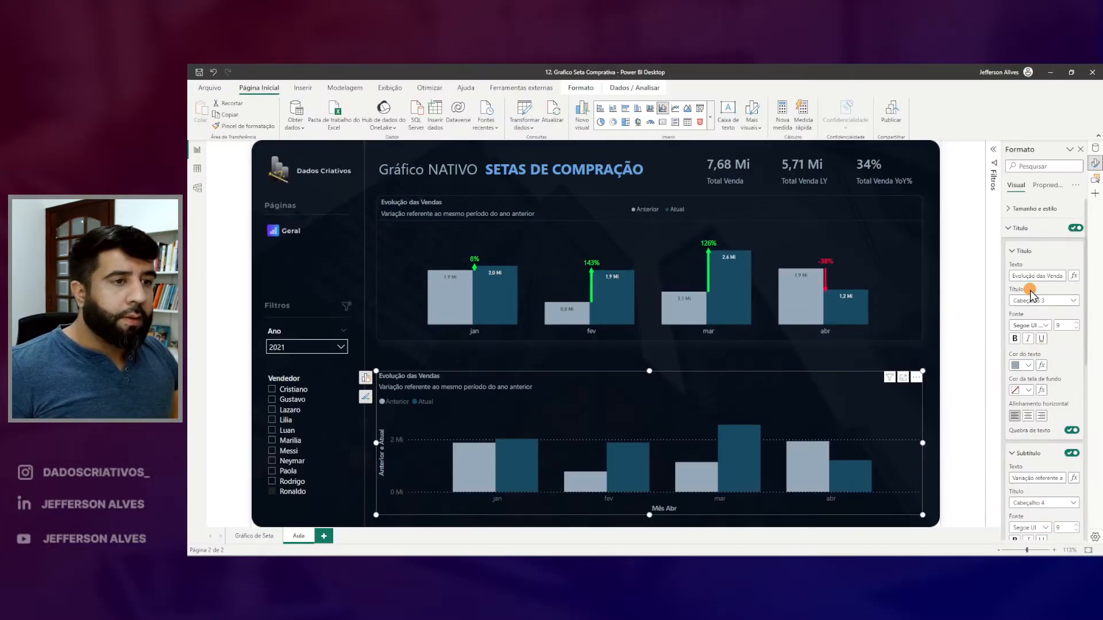
left_click(1021, 251)
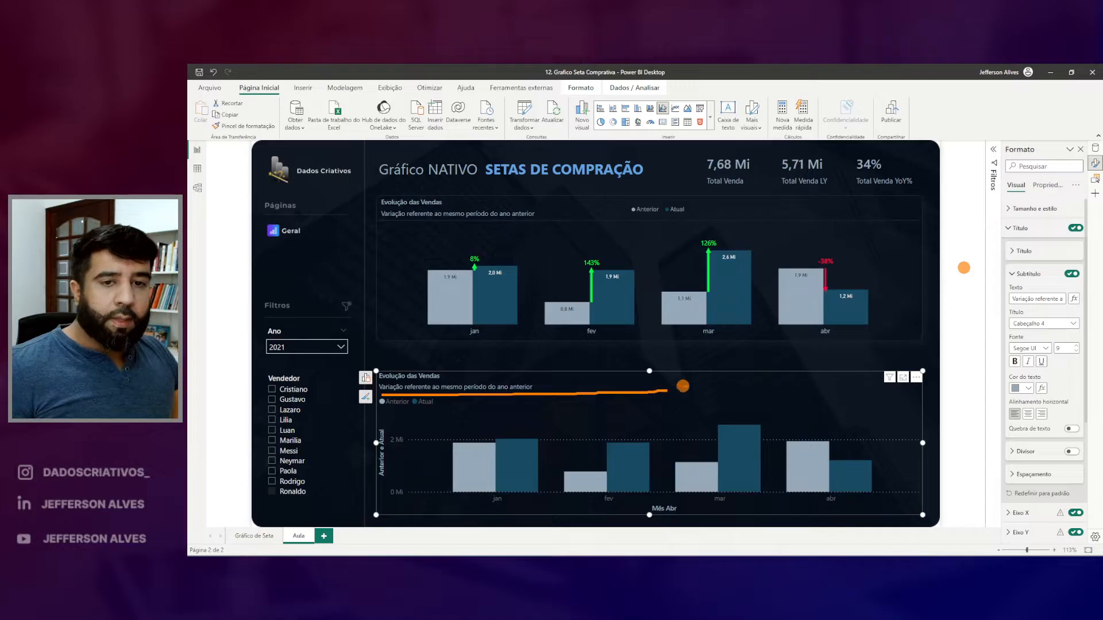
Enable the divider under the new chart's title and subtitle and give it the dark theme colour.
left_click(1014, 274)
left_click(1069, 298)
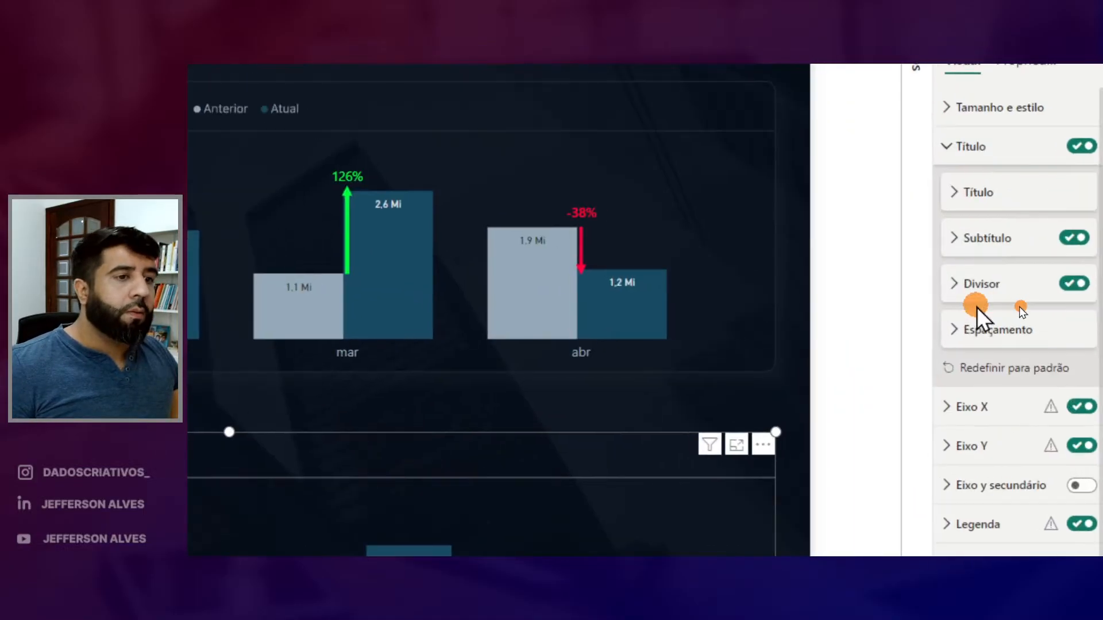
left_click(1012, 297)
left_click(986, 336)
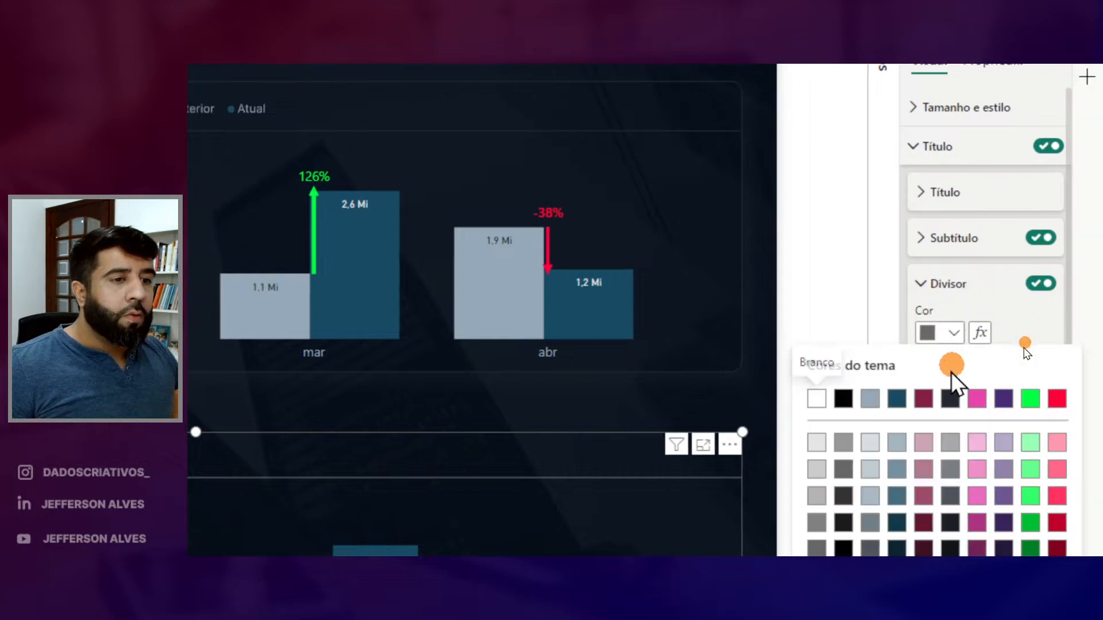
left_click(948, 401)
left_click(1013, 229)
Enable the new chart's visual border in the dark theme colour with corners rounded to 10 px.
left_click(1013, 211)
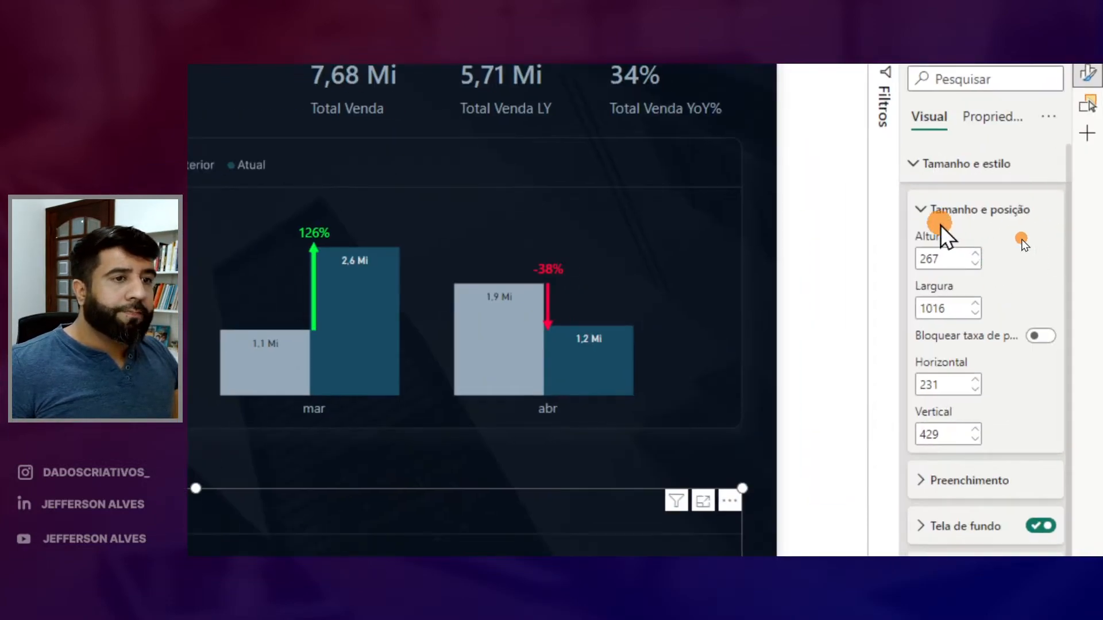
left_click(1020, 232)
left_click(1029, 348)
left_click(956, 356)
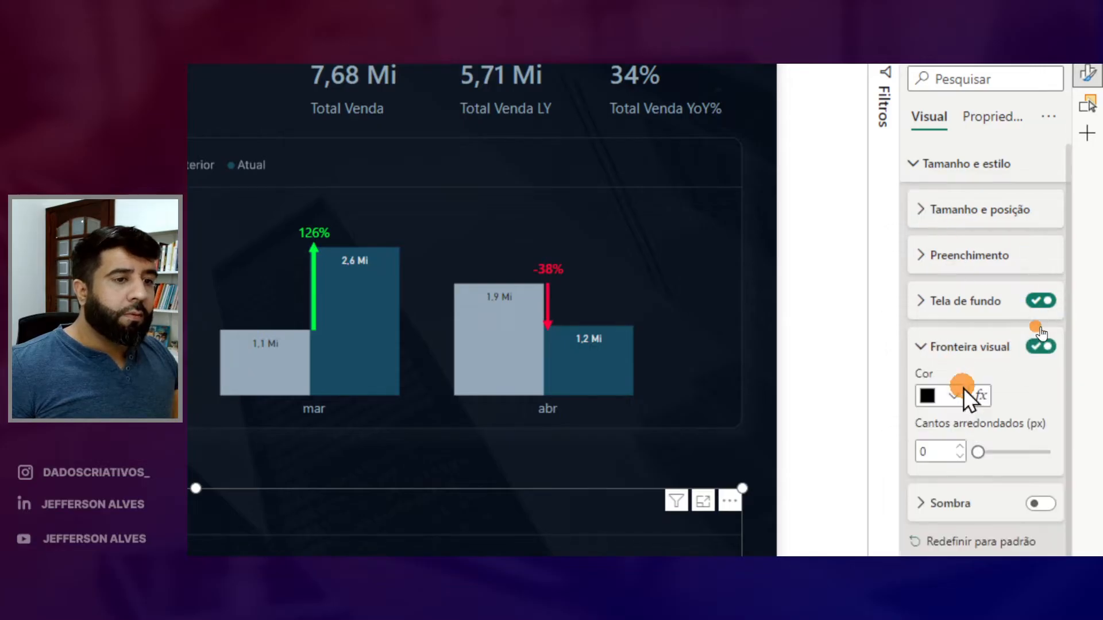
left_click(954, 395)
left_click(948, 462)
left_click(925, 452)
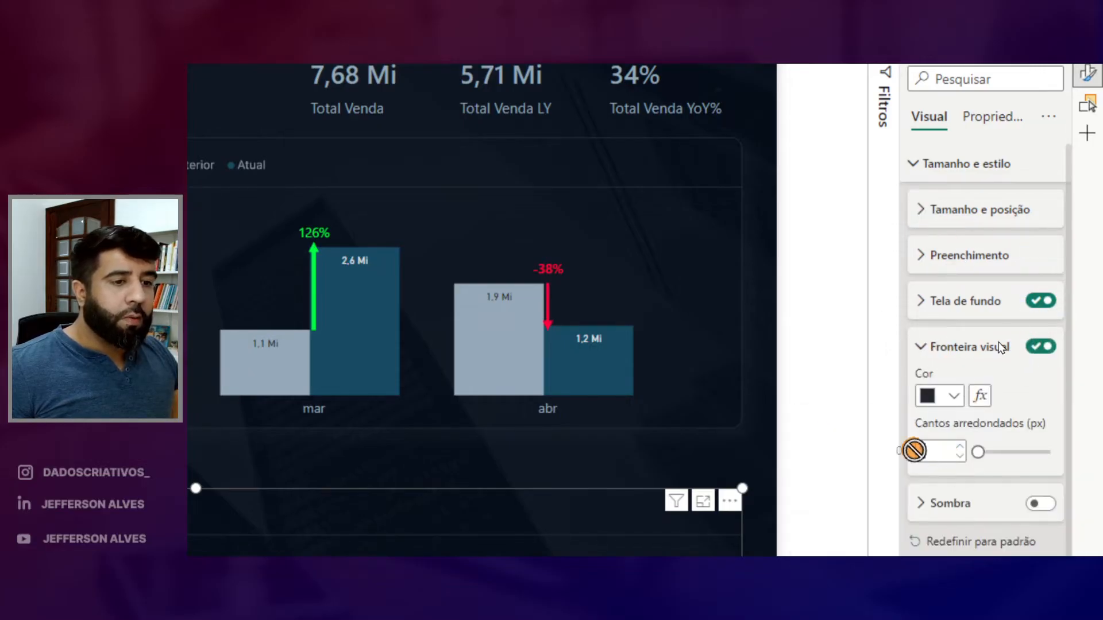
type("10")
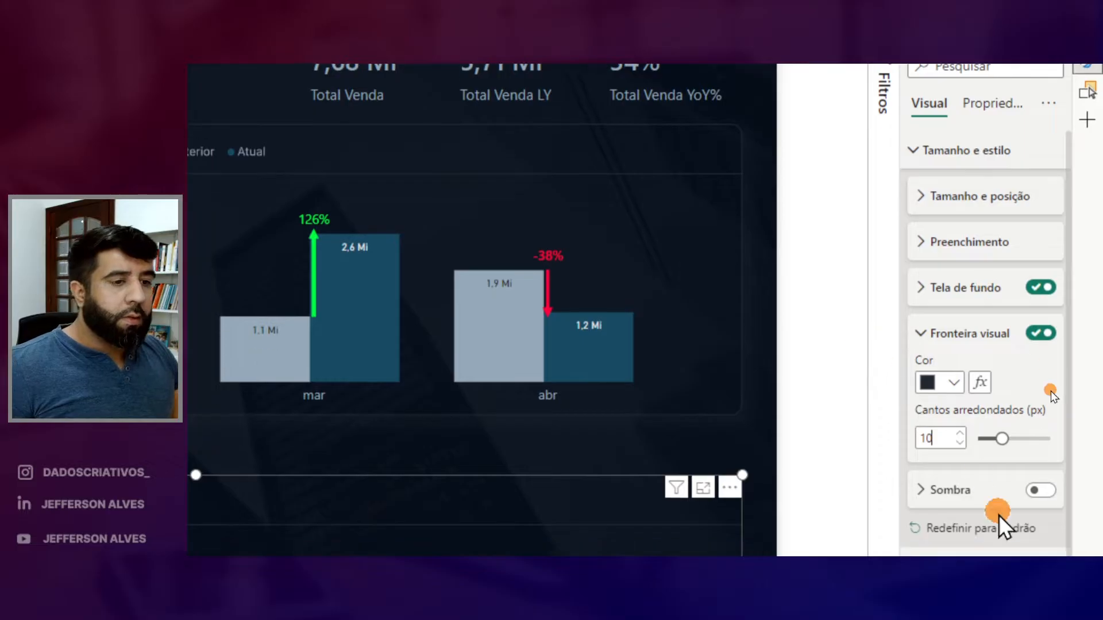
Enable the new chart's shadow and give it the dark theme colour.
left_click(1040, 504)
left_click(941, 506)
scroll(942, 487, "down", 3)
left_click(953, 418)
left_click(949, 486)
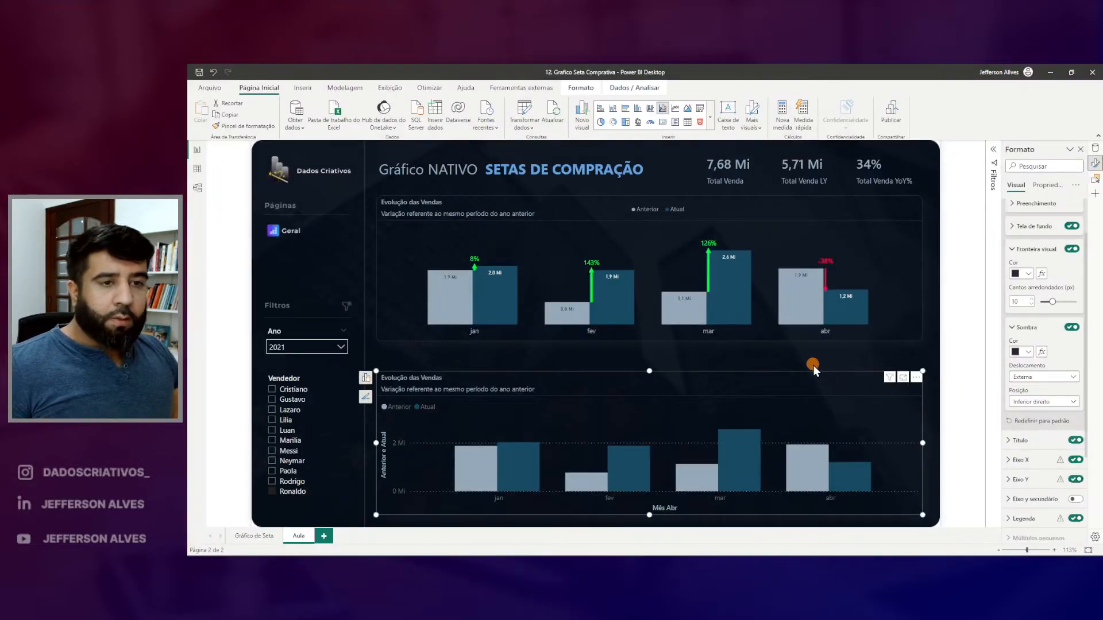
Move the new chart up close beneath the example chart and stretch its lower edge down to make it taller.
left_click(286, 417)
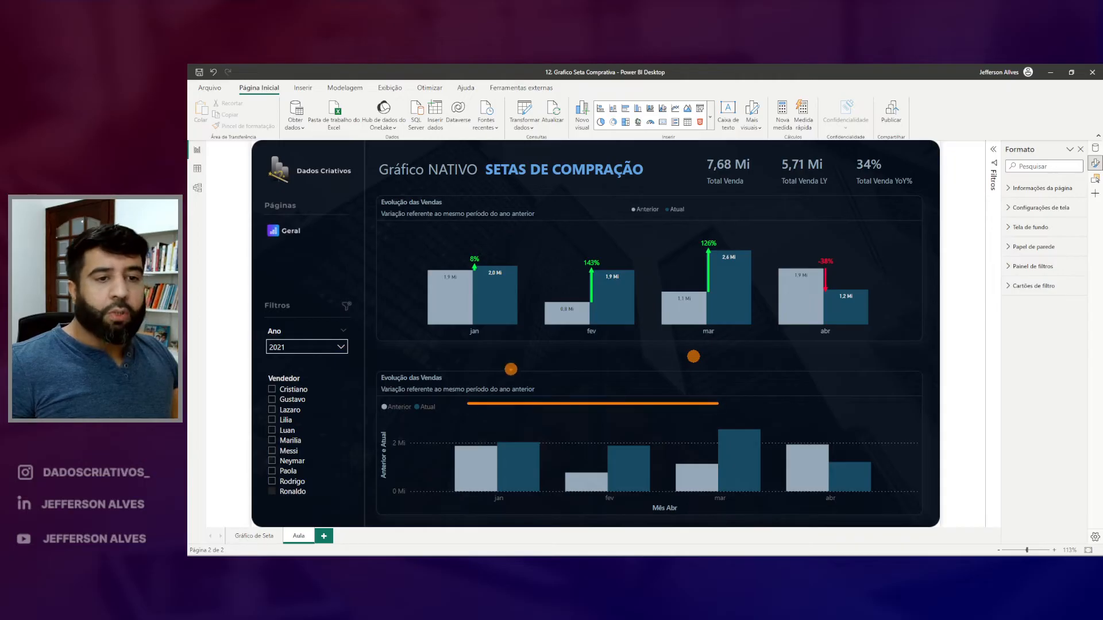
left_click_drag(547, 377, 548, 359)
left_click_drag(653, 501, 650, 513)
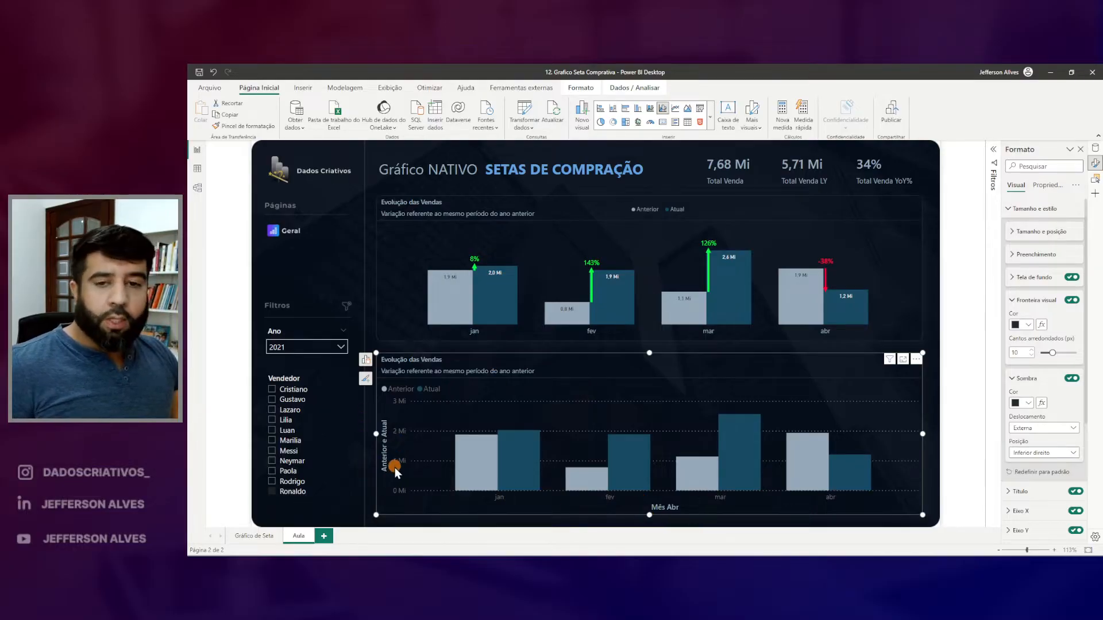
Remove the X axis title and the Y axis title from the new chart.
right_click(385, 439)
left_click(409, 490)
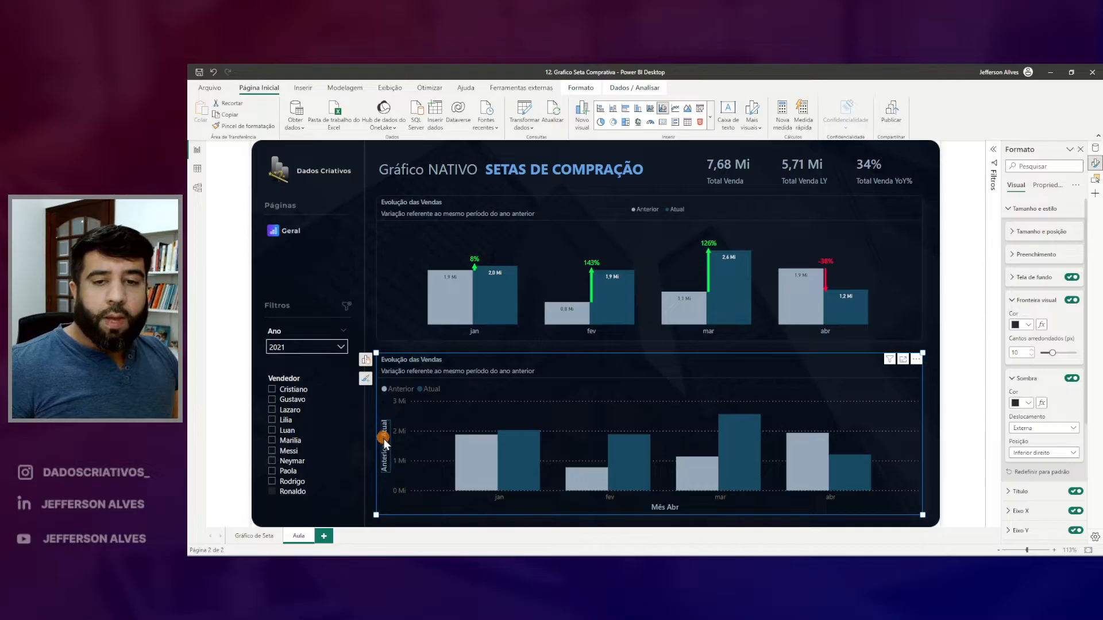
left_click(667, 508)
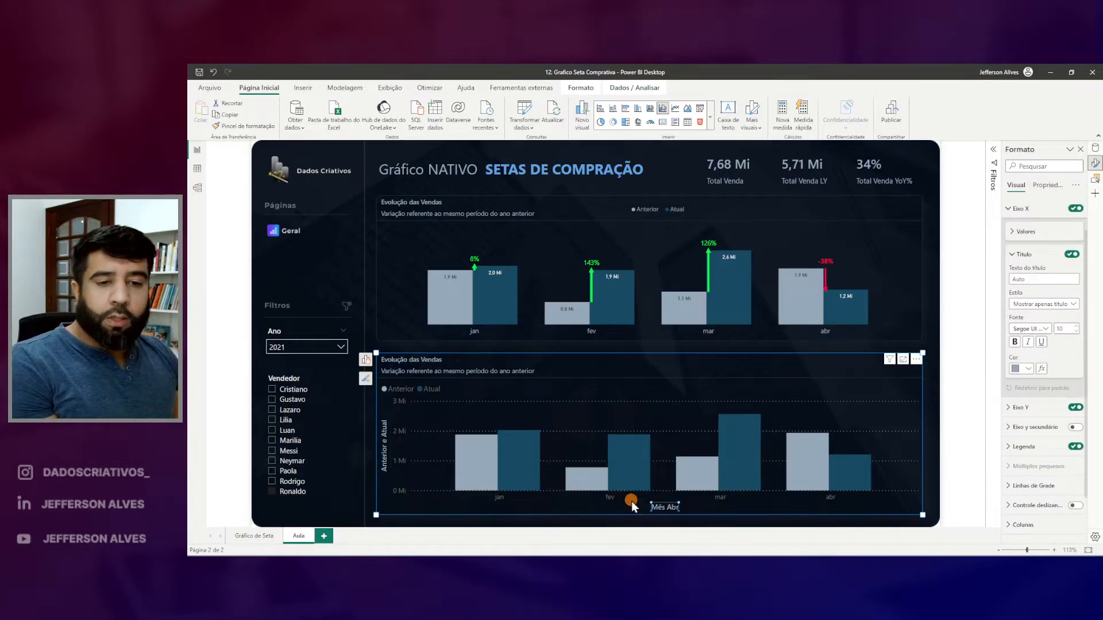
key("Delete")
left_click(388, 454)
key("Delete")
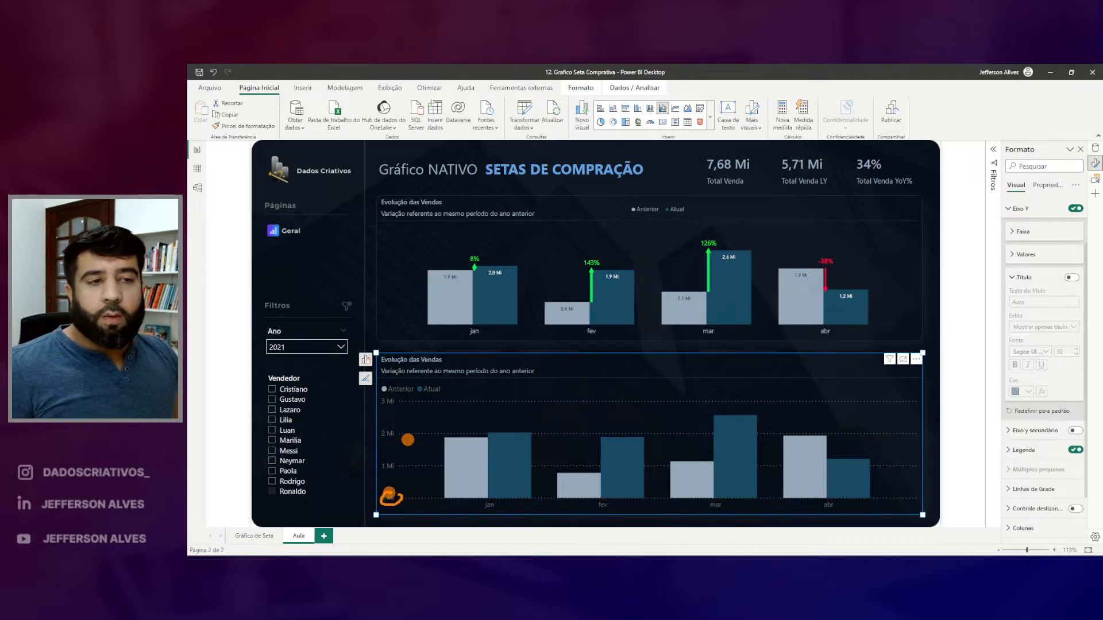
Set the minimum of the new chart's Y axis range to 0.
left_click(1014, 255)
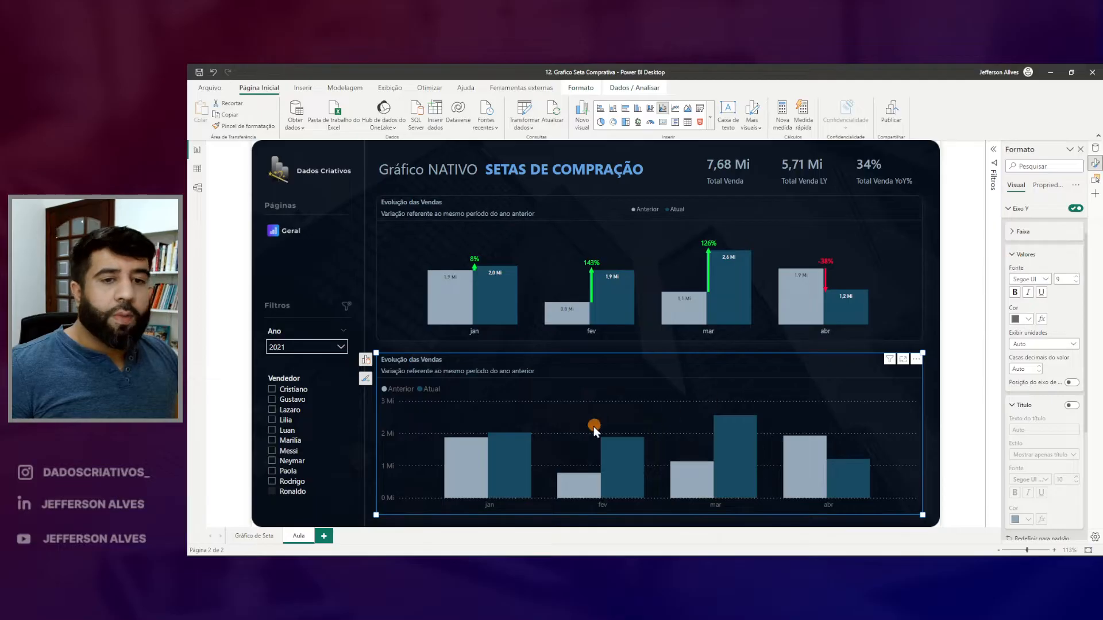
left_click(1016, 255)
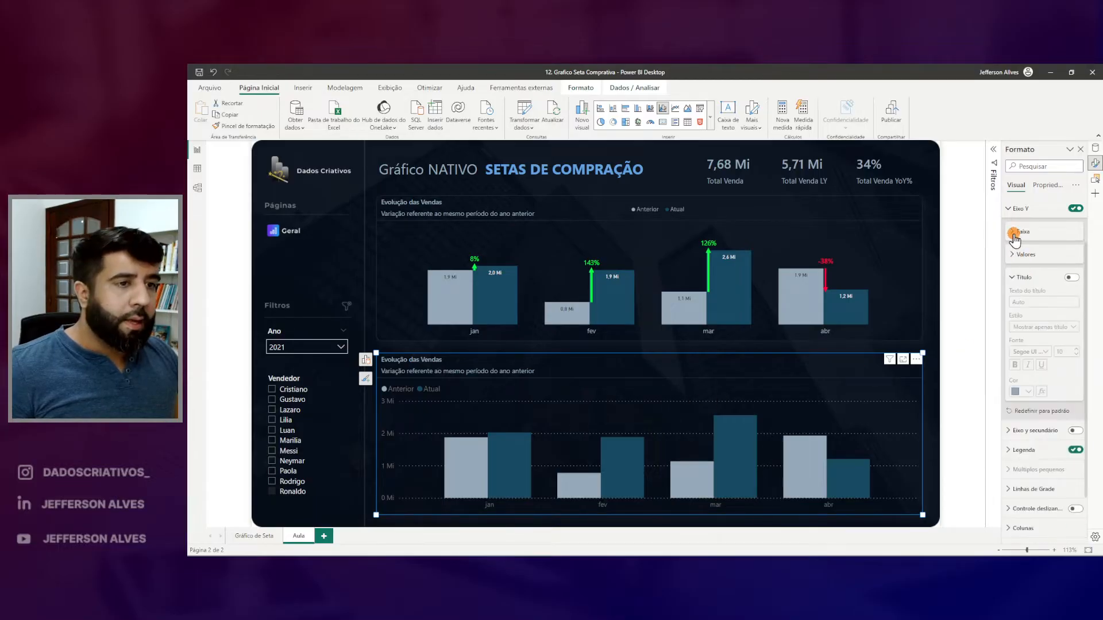
left_click(1016, 231)
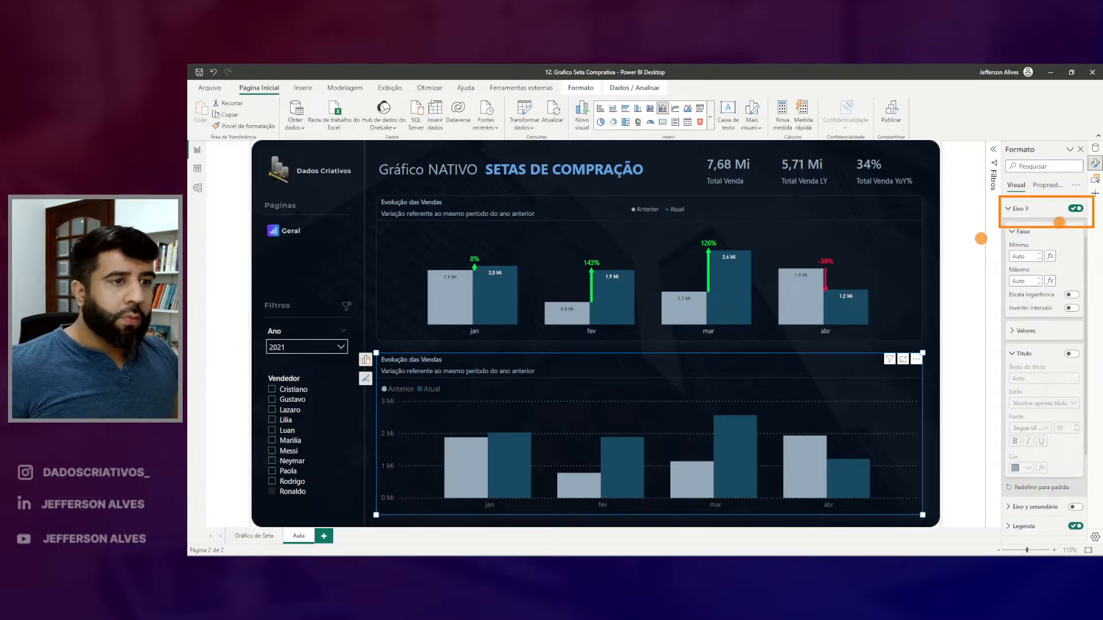
left_click(1021, 257)
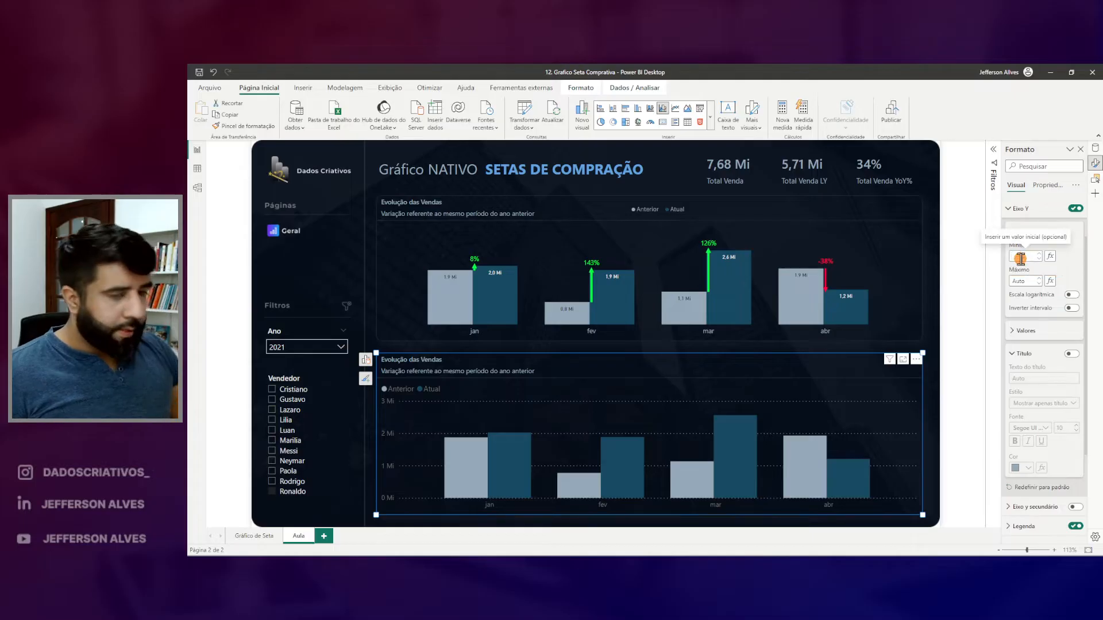
type("0")
key("ctrl+2")
left_click_drag(522, 446, 523, 423)
left_click_drag(602, 458, 612, 439)
left_click_drag(742, 435, 735, 390)
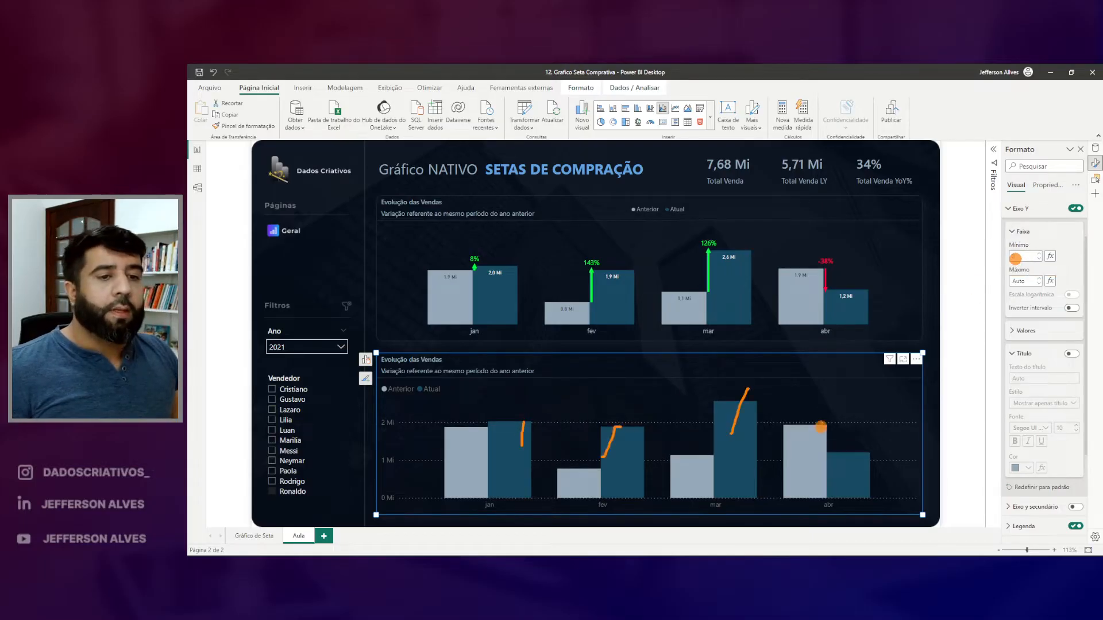
left_click_drag(826, 431, 820, 392)
key("Escape")
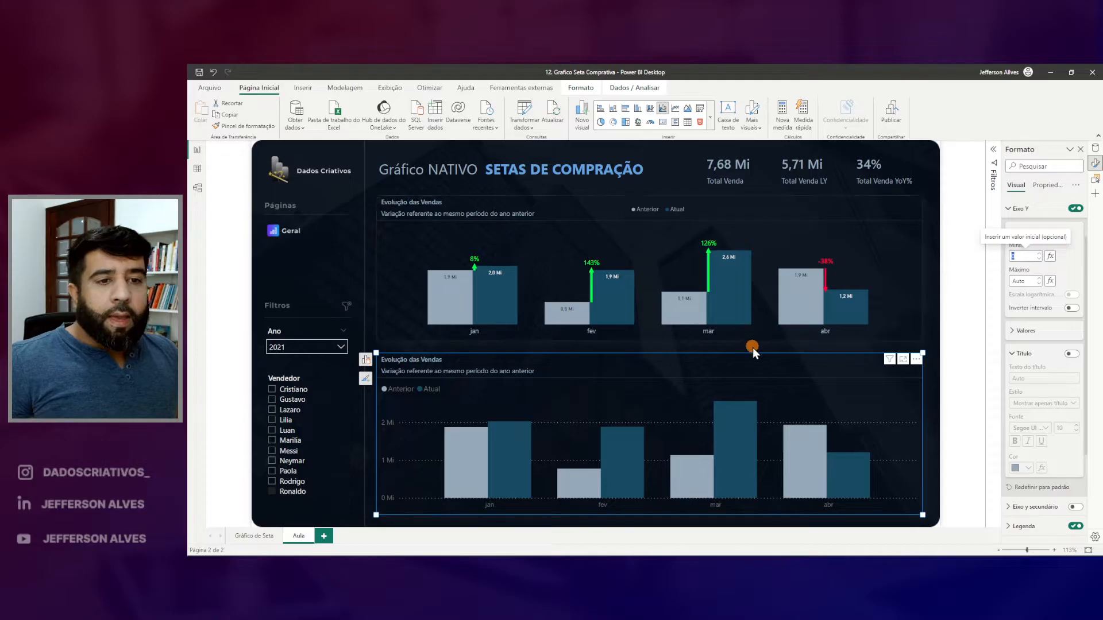
Enable data labels on the new chart and expand their settings.
left_click(717, 345)
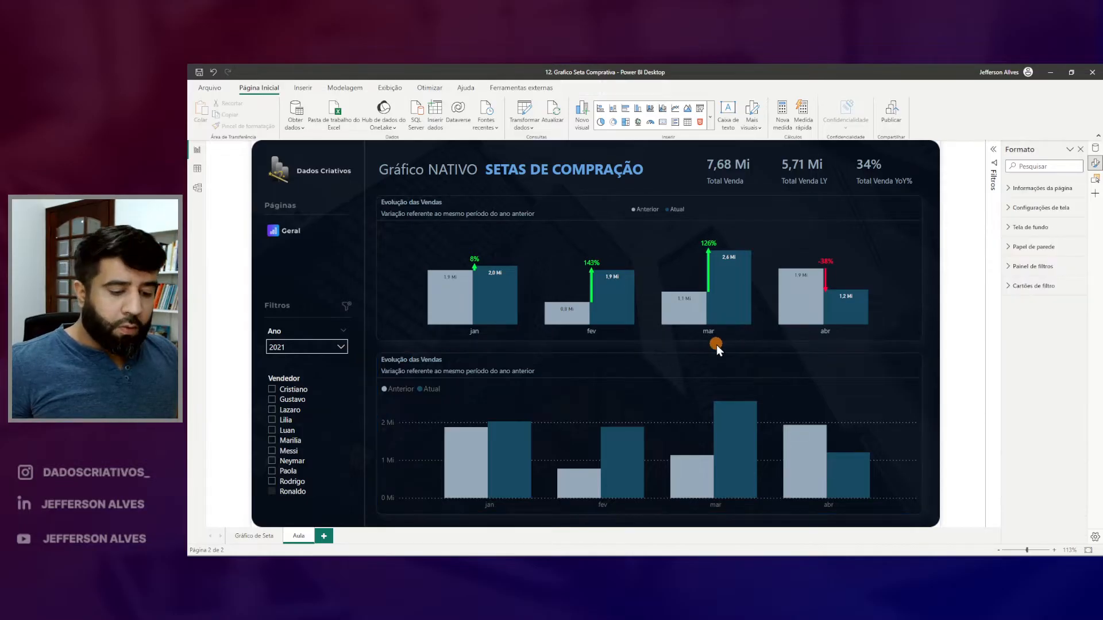
left_click(598, 358)
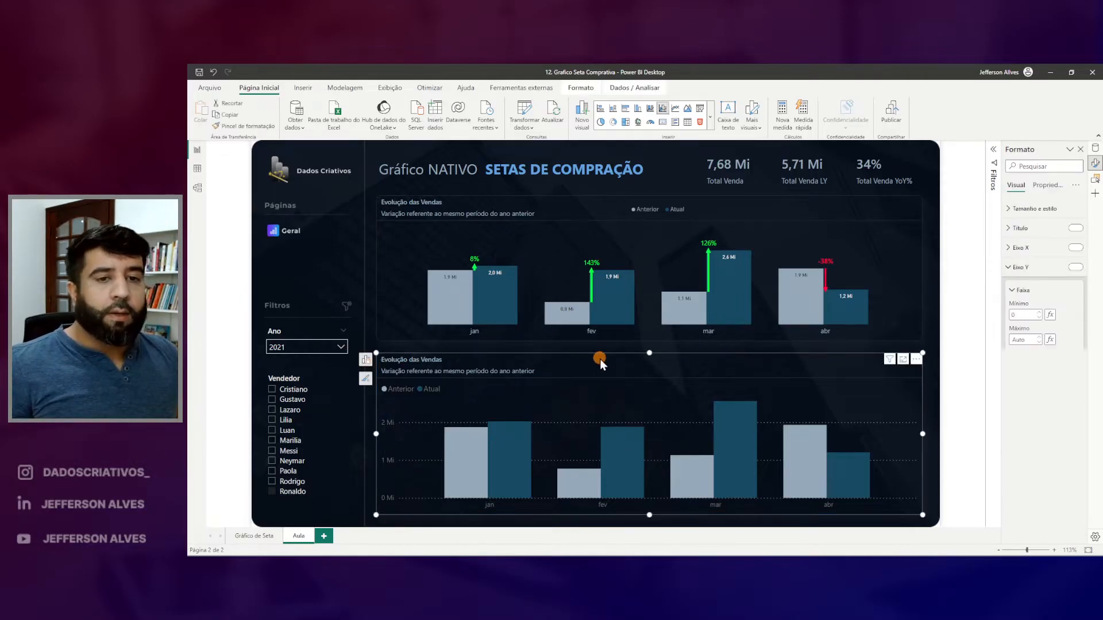
left_click(1010, 208)
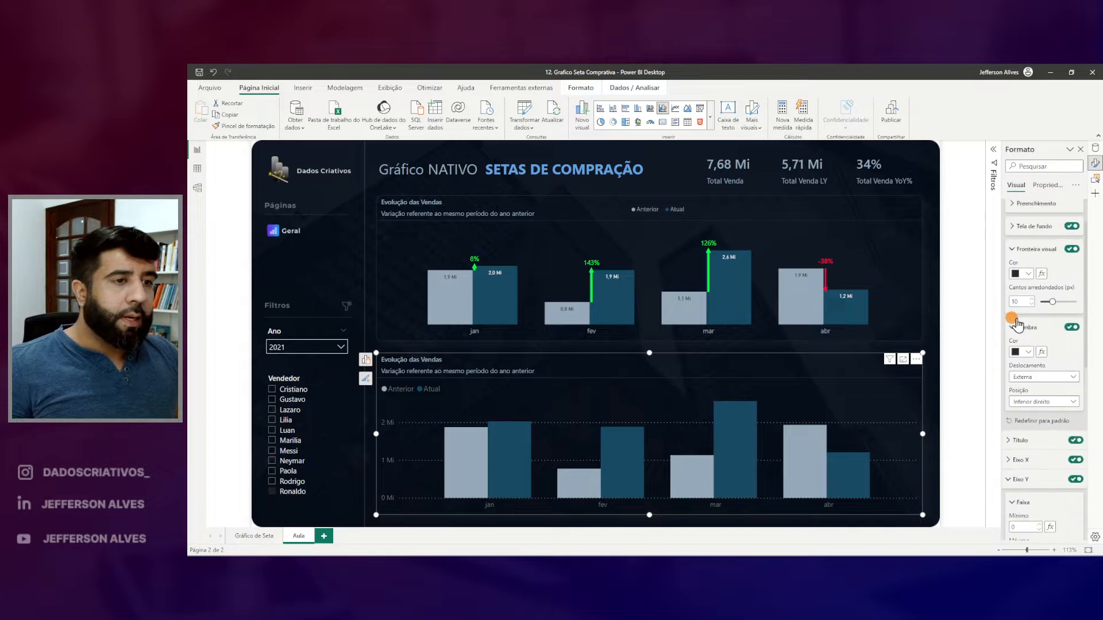
left_click(1011, 210)
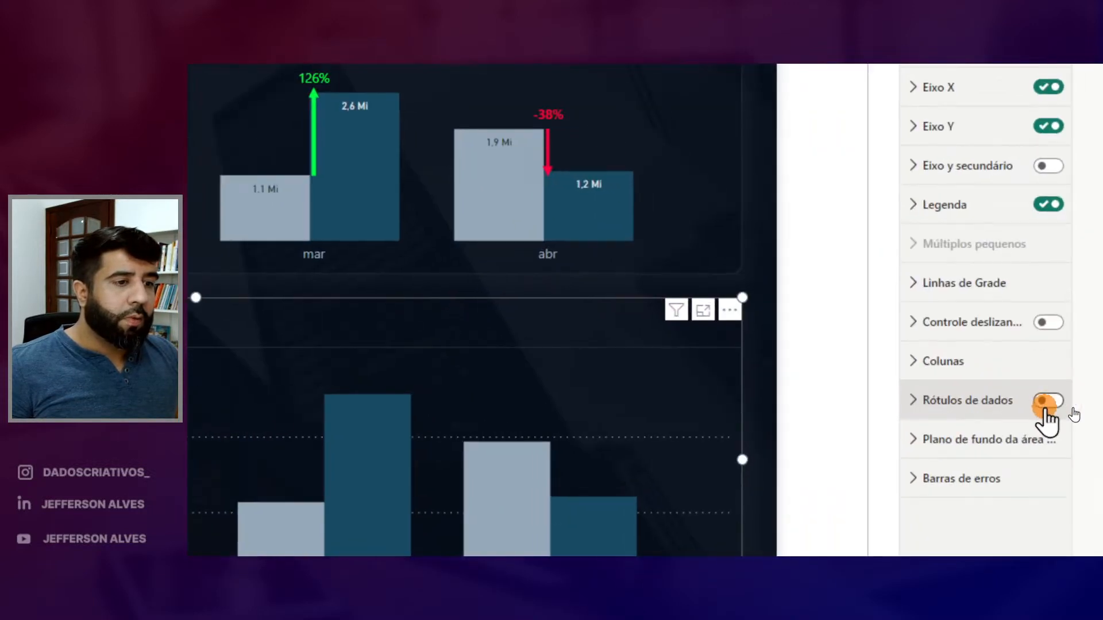
left_click(1075, 405)
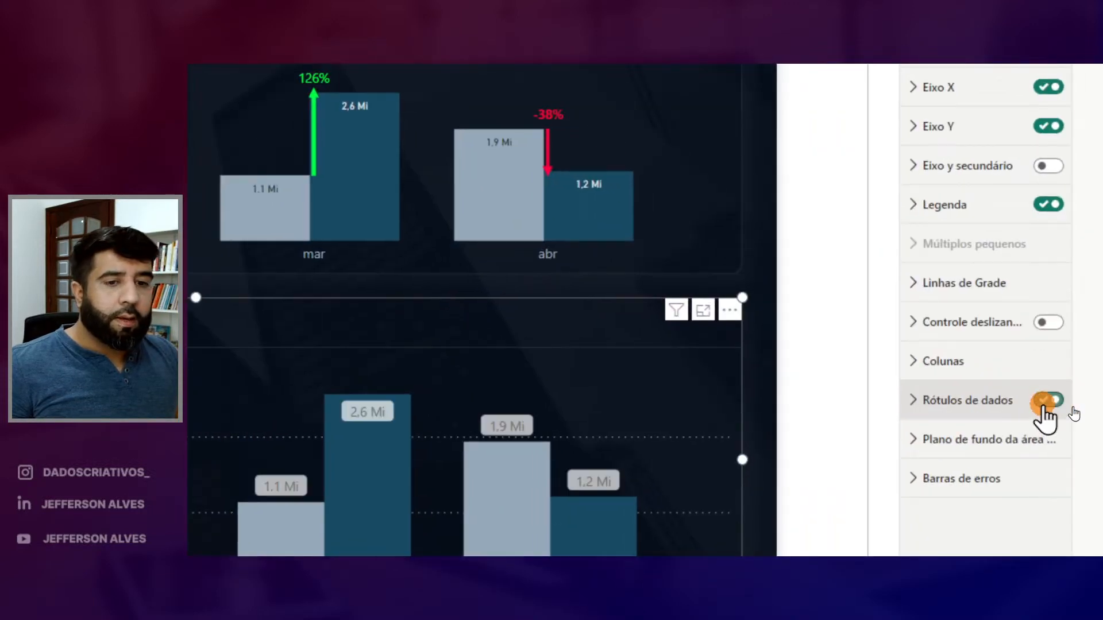
left_click(1027, 405)
Turn off the label background for the Anterior series and set its column label position to Extremidade externa.
left_click(1059, 497)
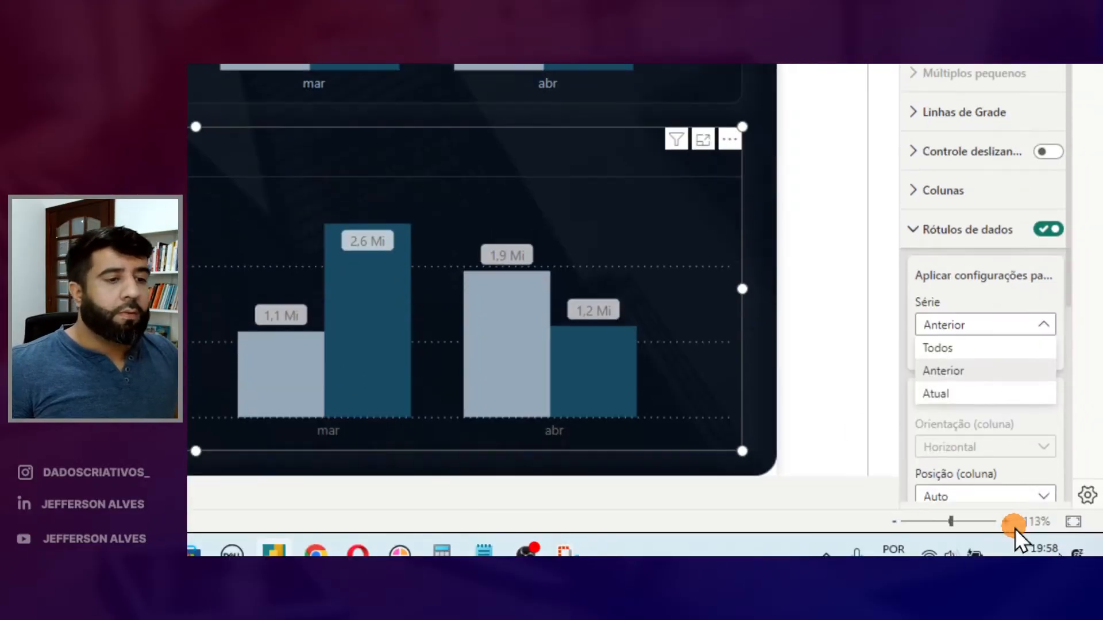
left_click(956, 369)
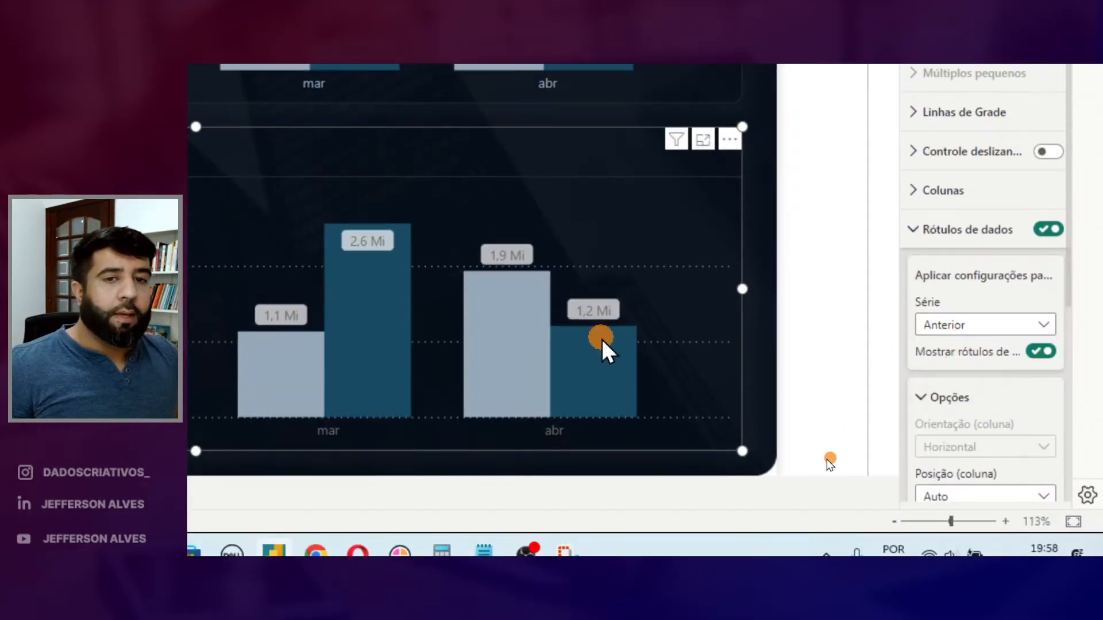
scroll(916, 402, "down", 5)
left_click(1041, 366)
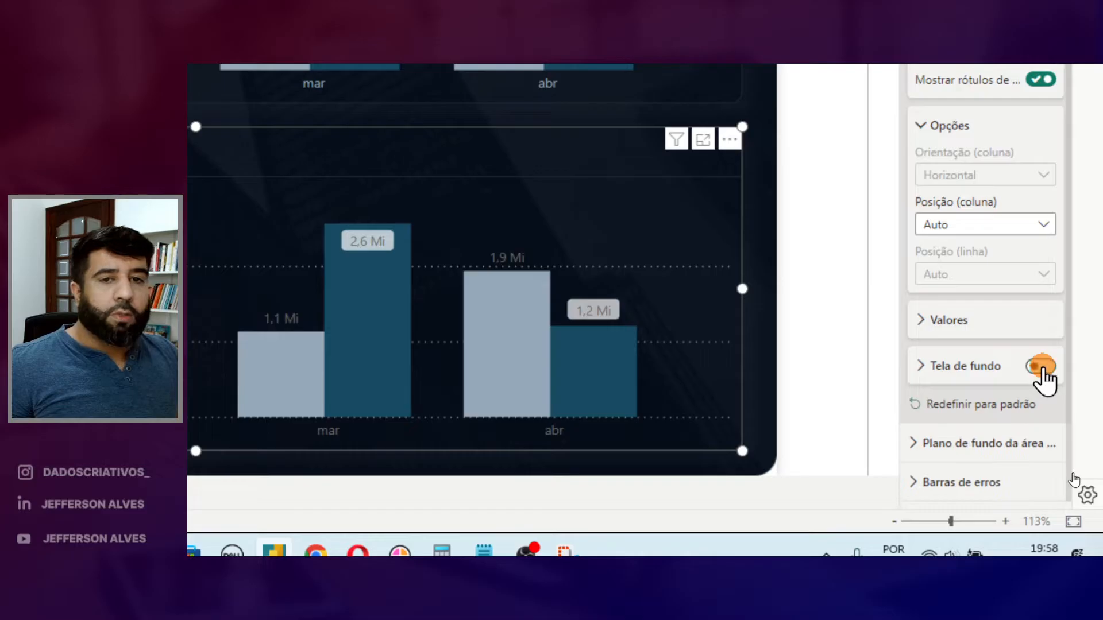
scroll(1017, 298, "up", 3)
scroll(1016, 310, "down", 2)
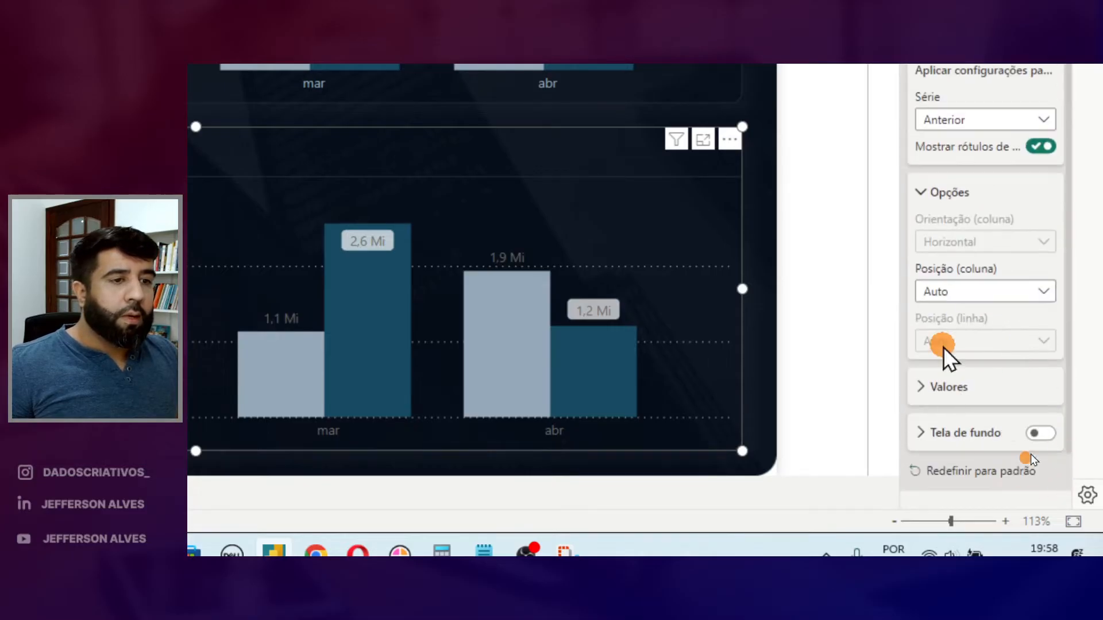
left_click(985, 291)
left_click(998, 362)
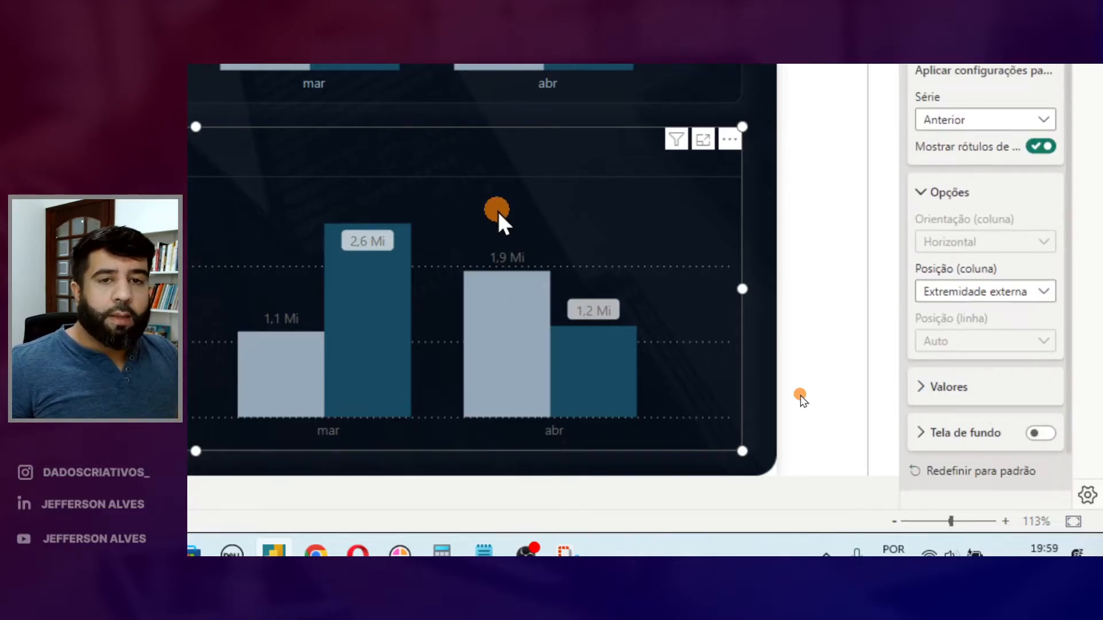
left_click_drag(487, 262, 526, 263)
left_click_drag(566, 325, 600, 325)
left_click_drag(490, 269, 515, 270)
left_click_drag(268, 330, 289, 329)
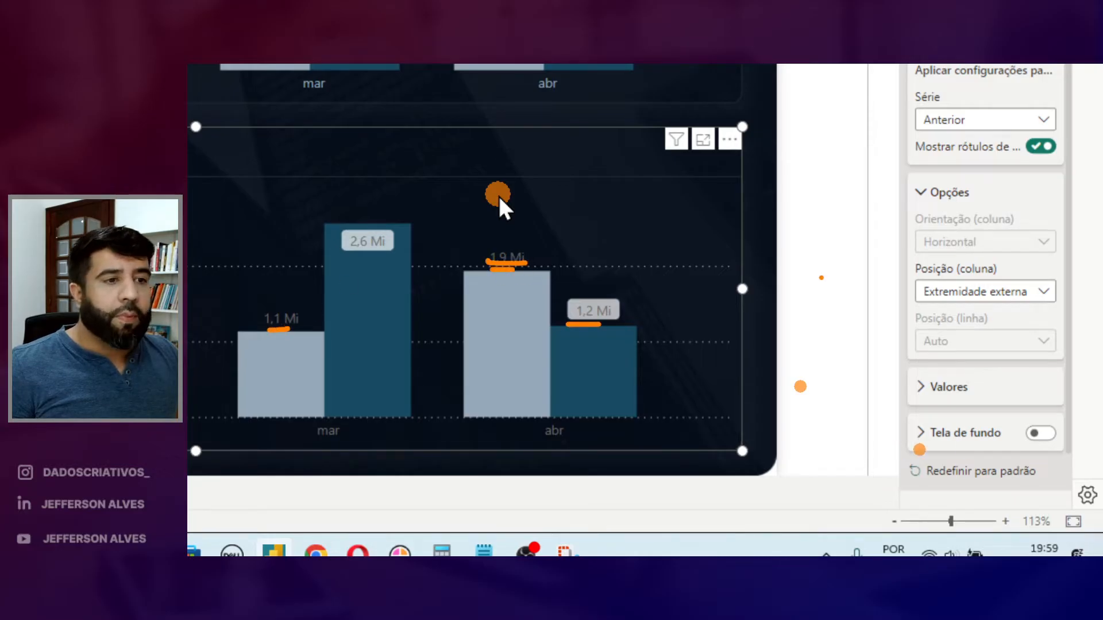
Set the Anterior series' data label values to the lightest grey shade beneath white in the theme colours.
left_click(948, 387)
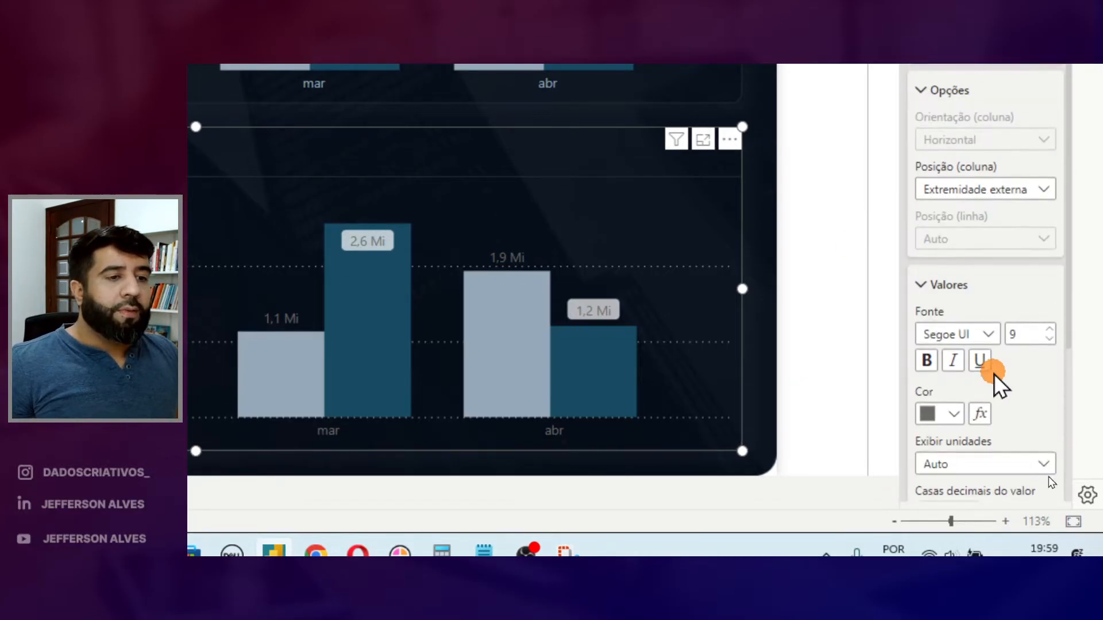
scroll(994, 374, "down", 2)
left_click(954, 316)
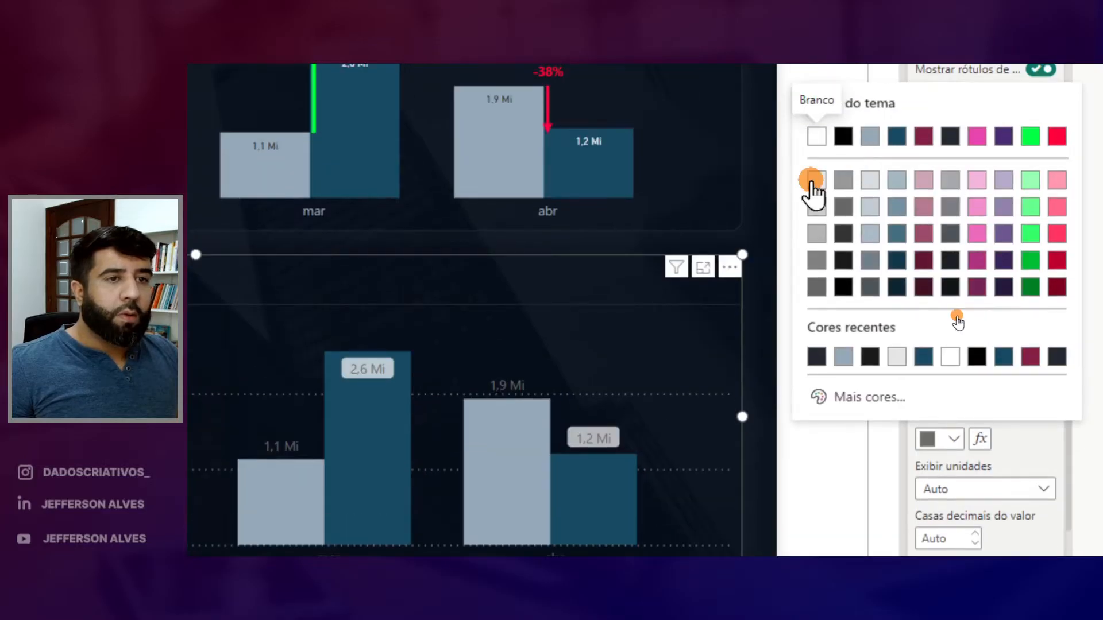
left_click(813, 183)
scroll(1009, 236, "up", 2)
For the Atual series' data labels, turn off the label background and set the value colour to a near-white theme colour.
left_click(1004, 149)
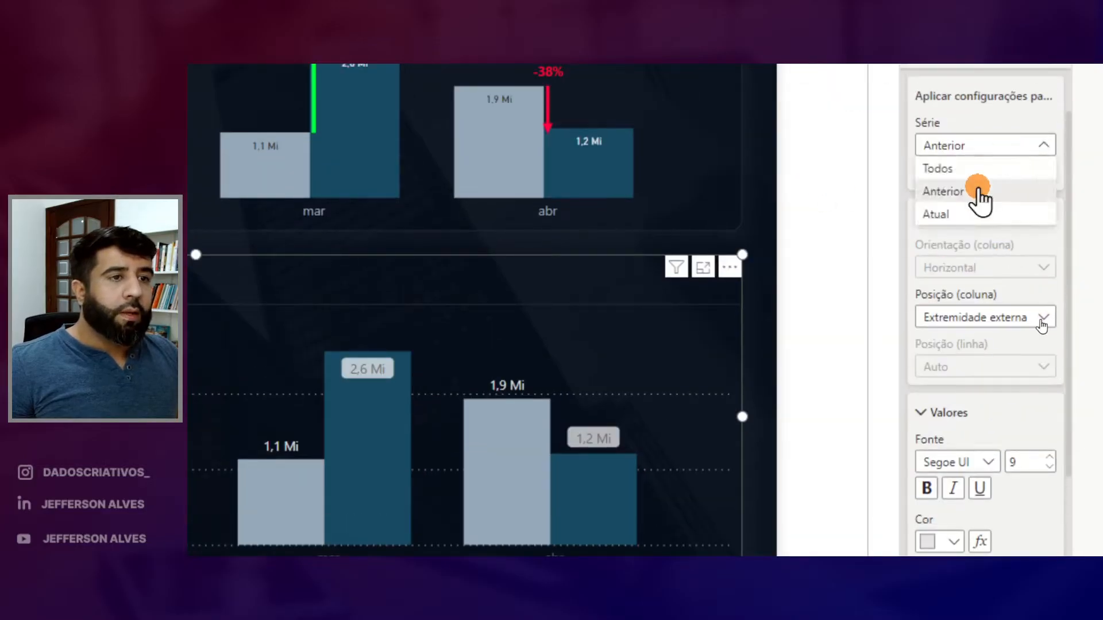
left_click(954, 215)
scroll(999, 368, "down", 5)
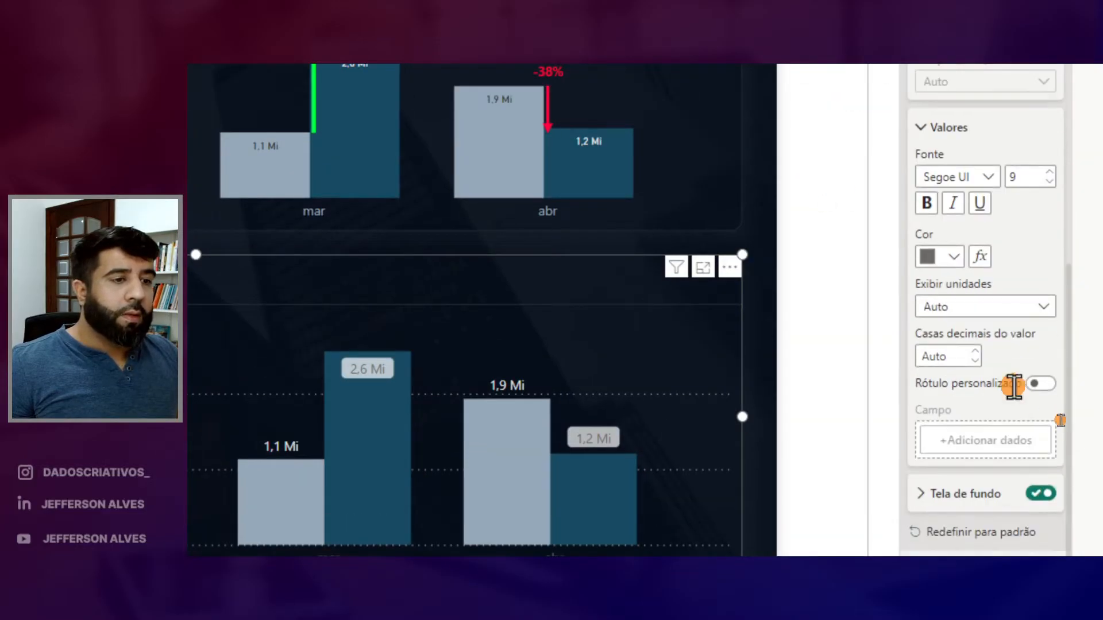
left_click(1043, 494)
left_click(951, 256)
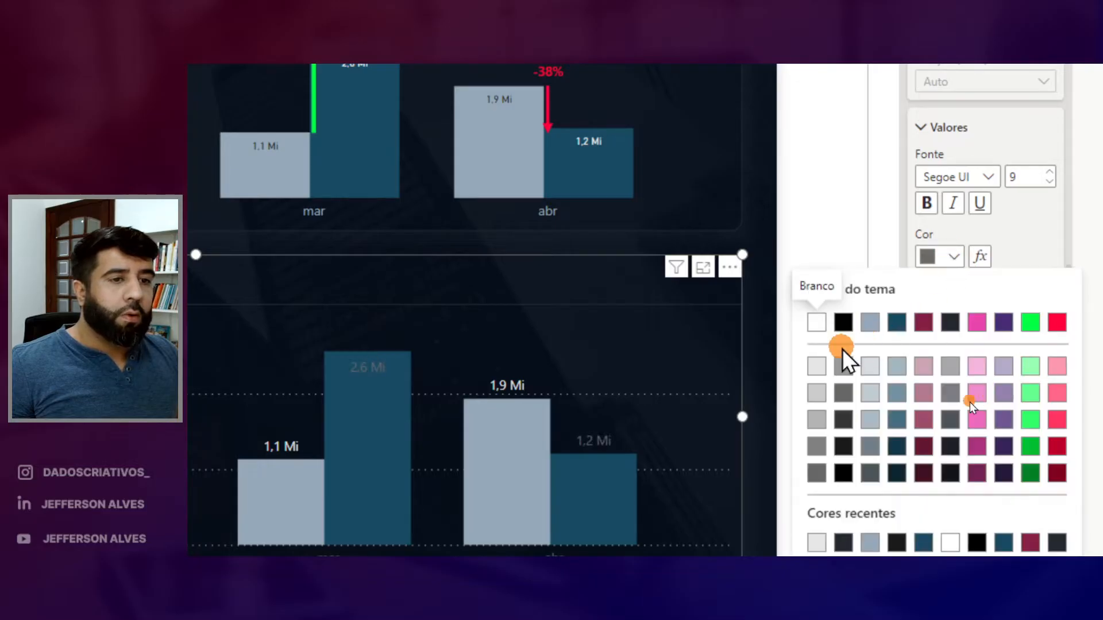
left_click(817, 323)
Set the Atual series' column label position to Extremidade externa.
scroll(977, 275, "up", 6)
scroll(977, 357, "down", 2)
left_click(956, 341)
left_click(849, 429)
left_click(508, 393)
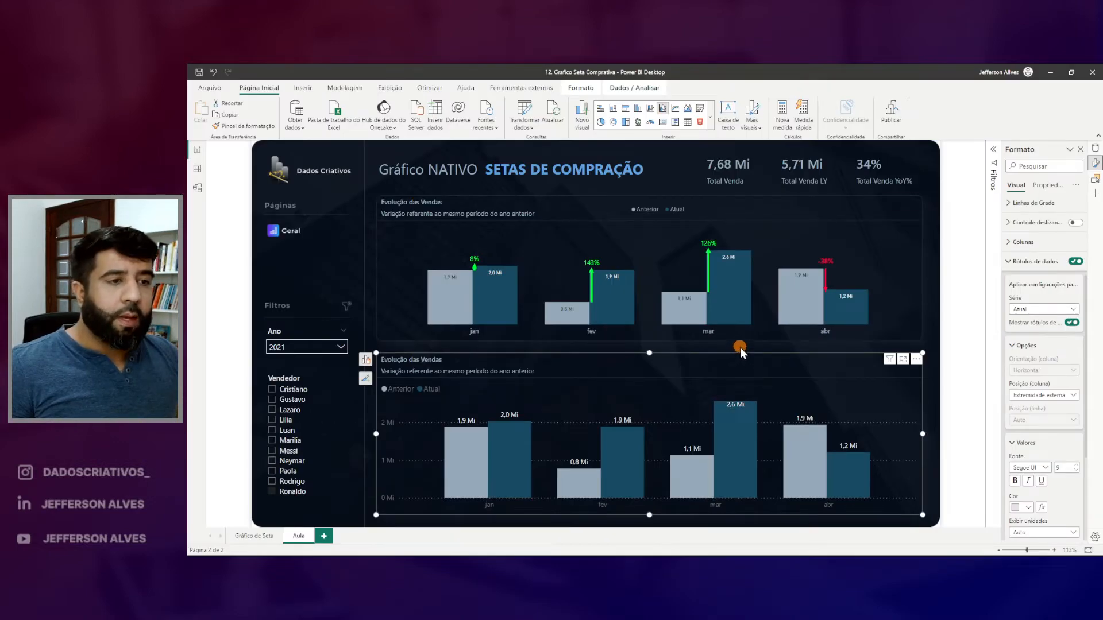
Compare the new chart's Atual label placement and headroom above the columns with the arrows and percentages in the finished chart.
left_click_drag(999, 290, 1090, 319)
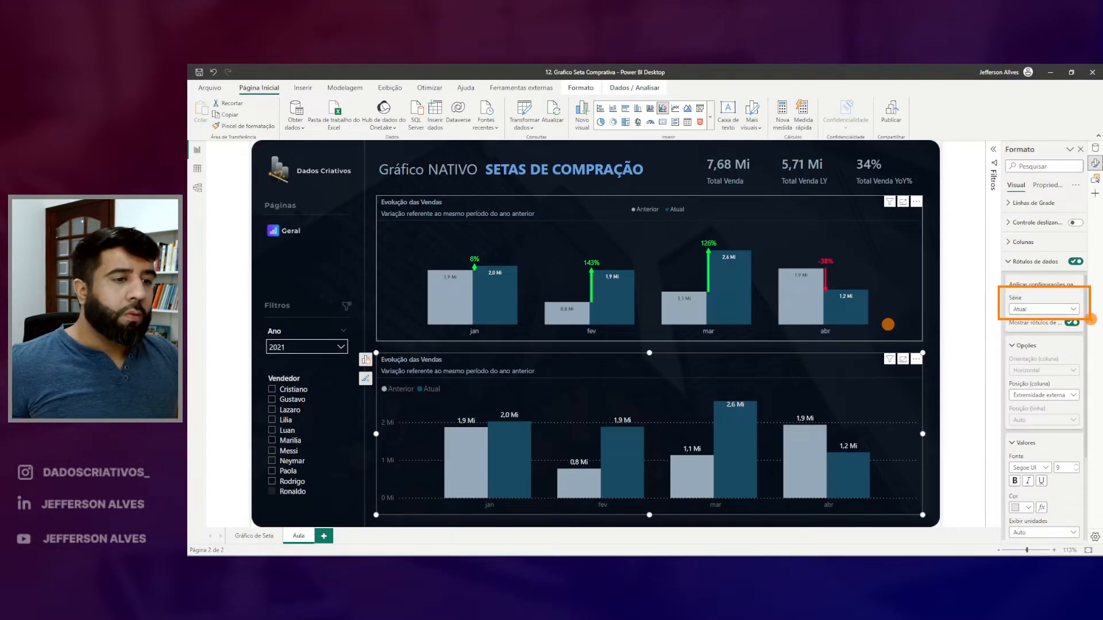
mouse_move(1004, 372)
left_mouse_down()
mouse_move(1056, 409)
mouse_move(1083, 409)
left_mouse_up()
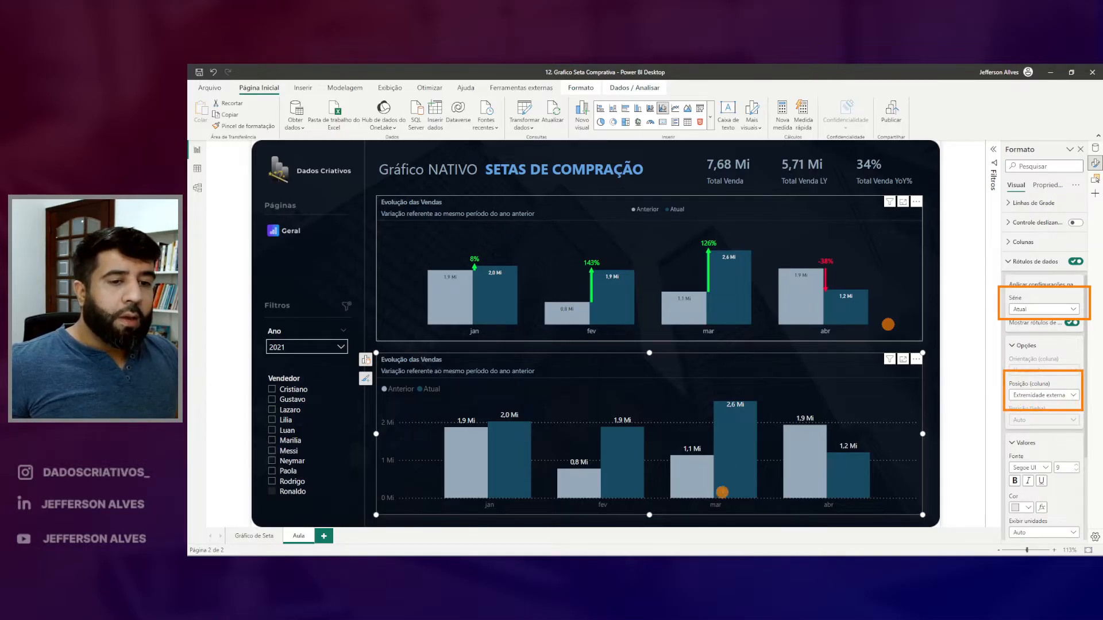
left_click_drag(723, 400, 745, 404)
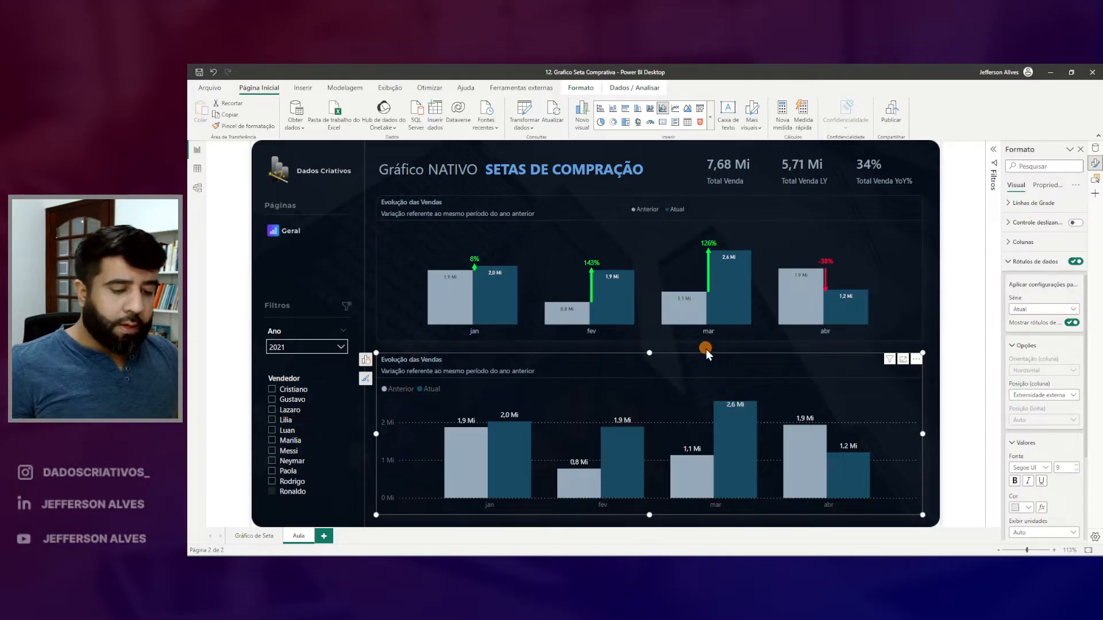
left_click_drag(383, 400, 924, 398)
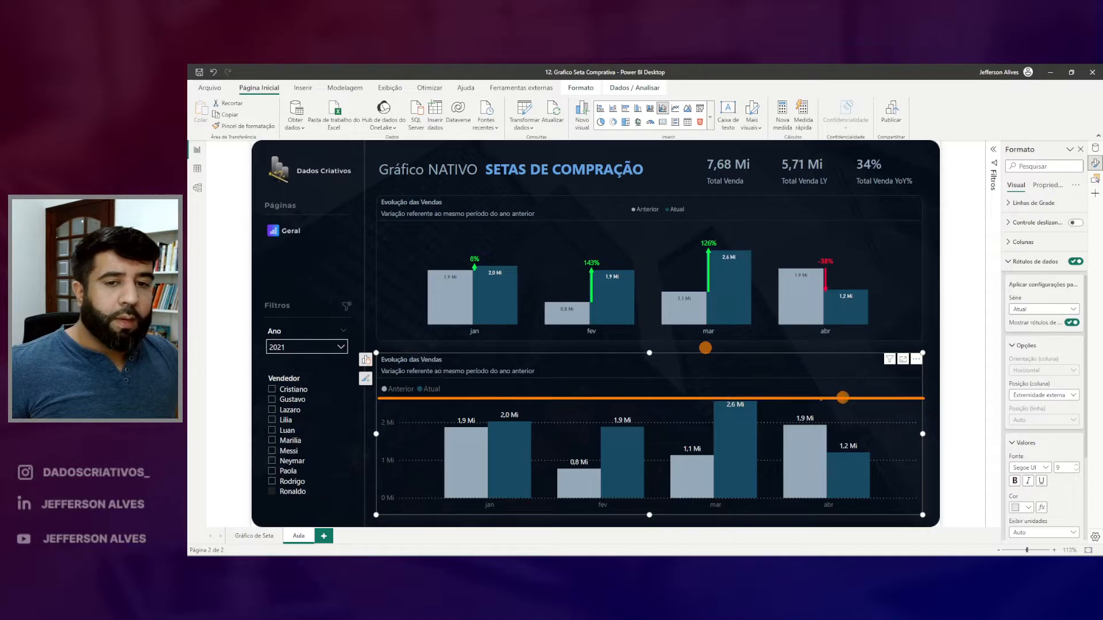
mouse_move(452, 391)
left_mouse_down()
mouse_move(455, 369)
mouse_move(491, 353)
left_mouse_up()
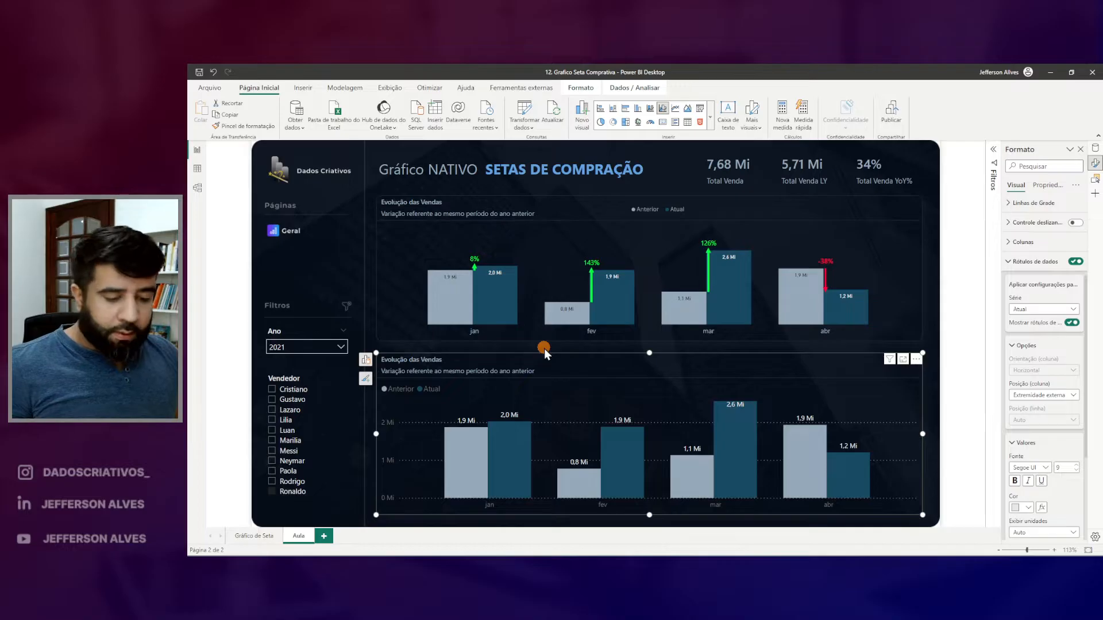
left_click_drag(595, 293, 593, 275)
left_click_drag(477, 268, 475, 258)
mouse_move(716, 235)
left_mouse_down()
mouse_move(694, 248)
mouse_move(720, 234)
left_mouse_up()
left_click_drag(569, 264, 597, 259)
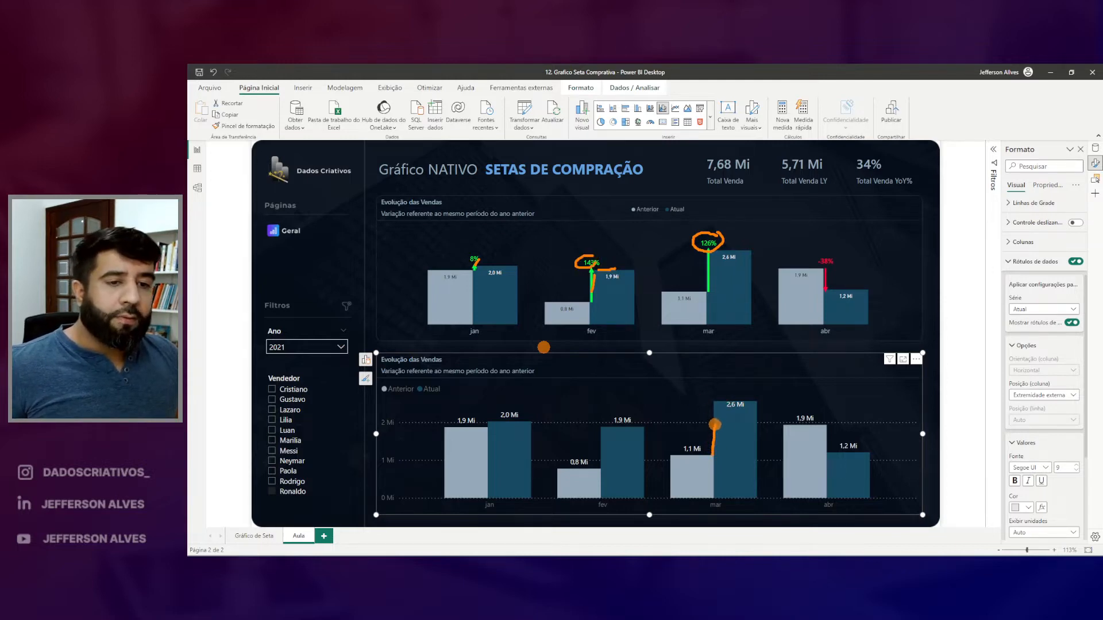
left_click_drag(713, 402, 717, 422)
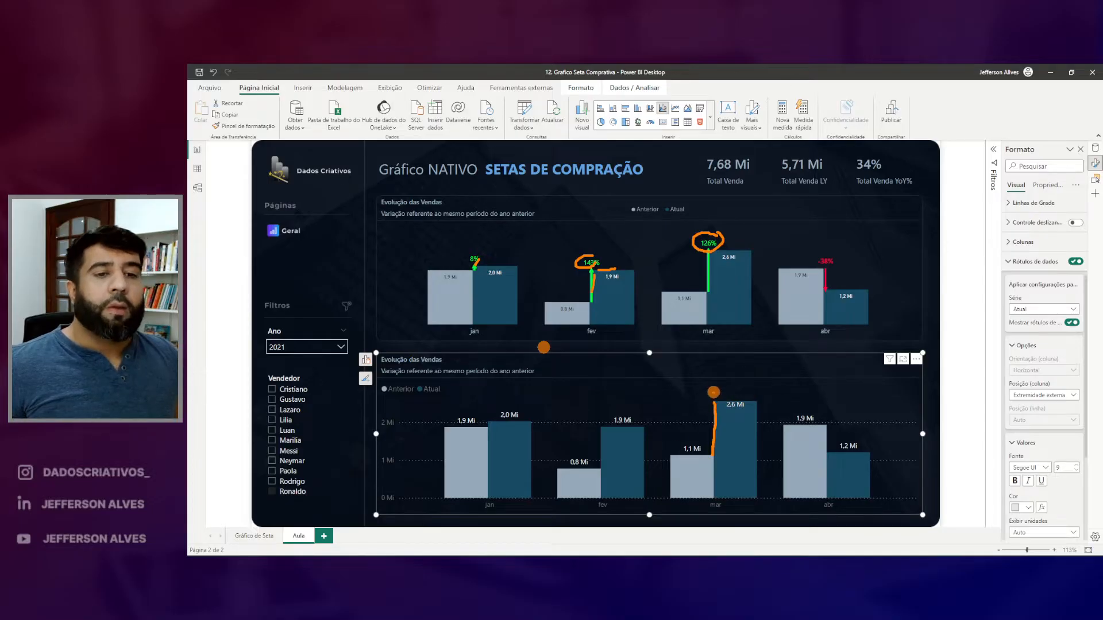
key("Escape")
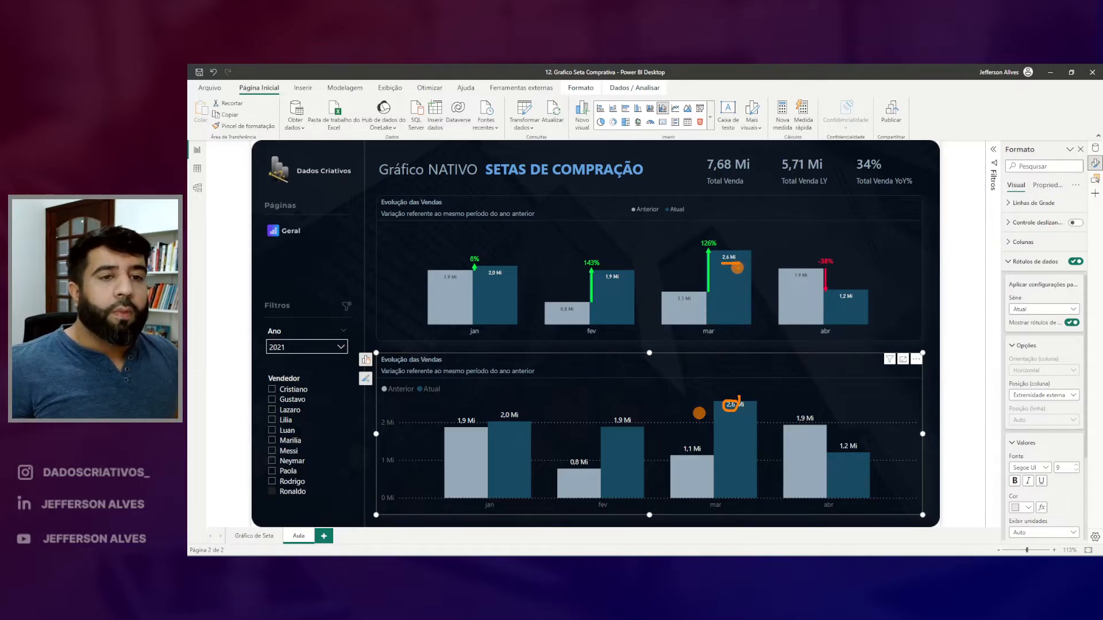
key("Escape")
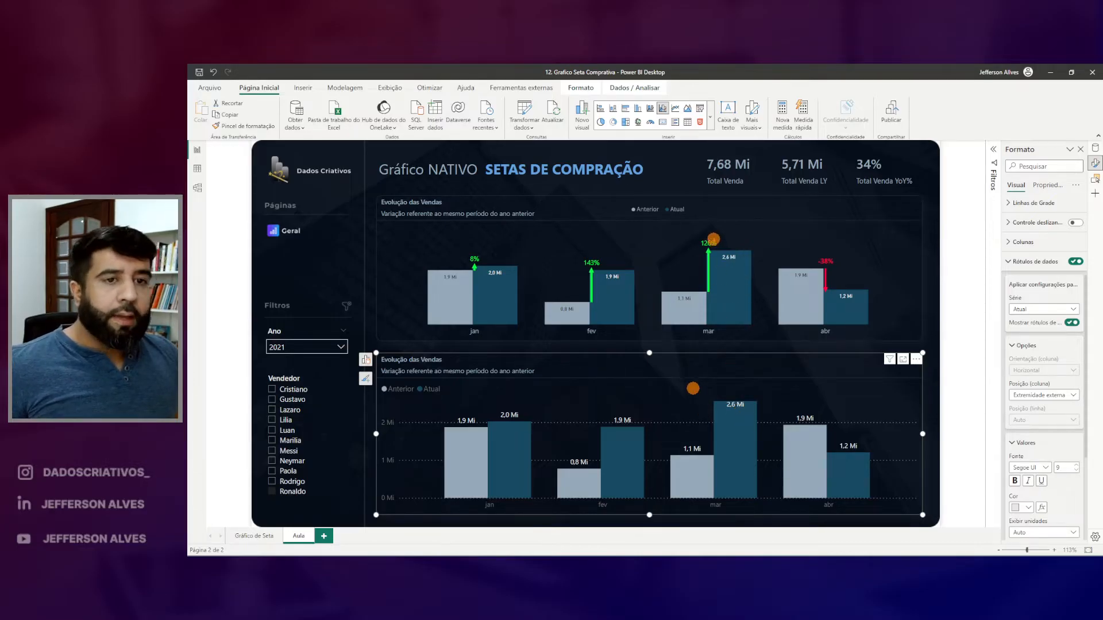
mouse_move(703, 238)
left_mouse_down()
mouse_move(723, 247)
mouse_move(706, 238)
left_mouse_up()
left_click_drag(583, 257, 602, 260)
left_click_drag(472, 255, 481, 275)
key("Escape")
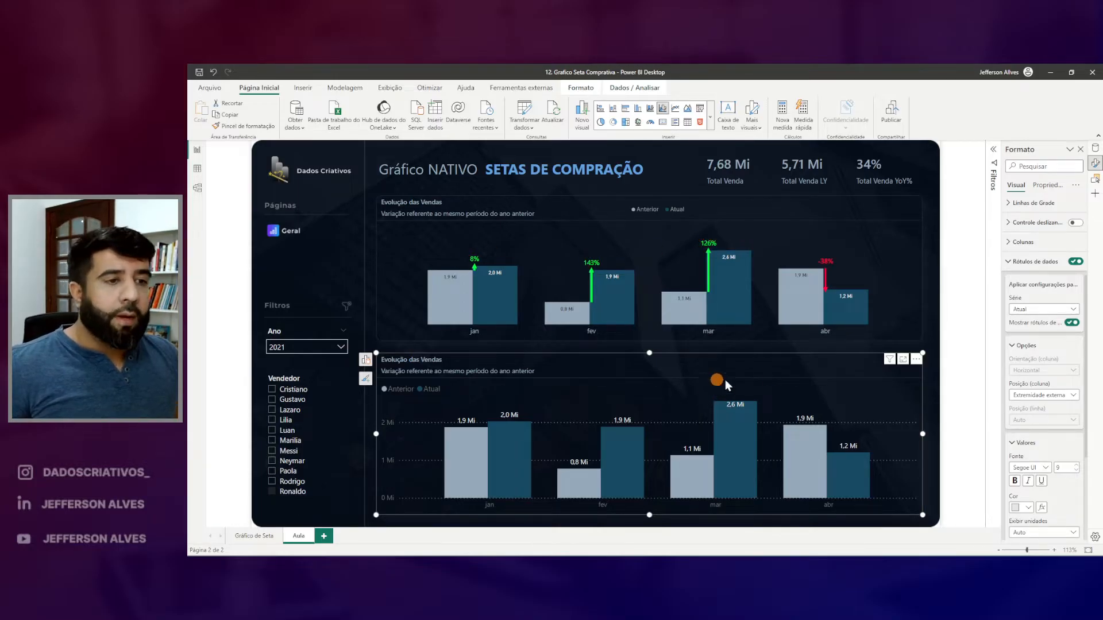
Collapse the data label settings and expand the new chart's Y axis range settings.
left_click(1028, 262)
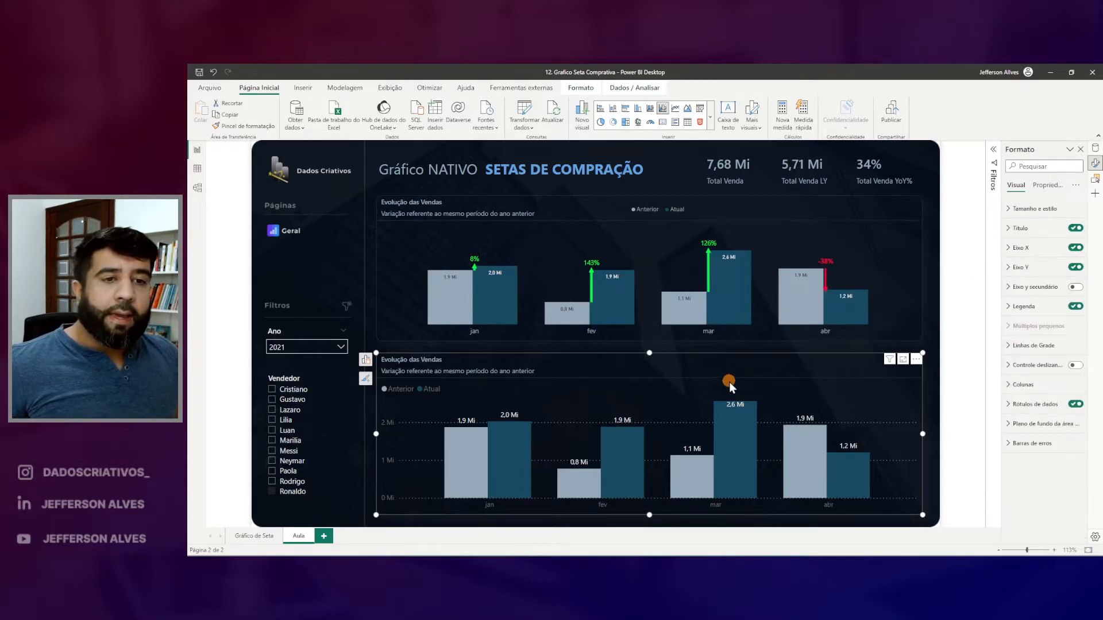
mouse_move(747, 402)
left_mouse_down()
mouse_move(719, 405)
mouse_move(745, 412)
mouse_move(733, 394)
left_mouse_up()
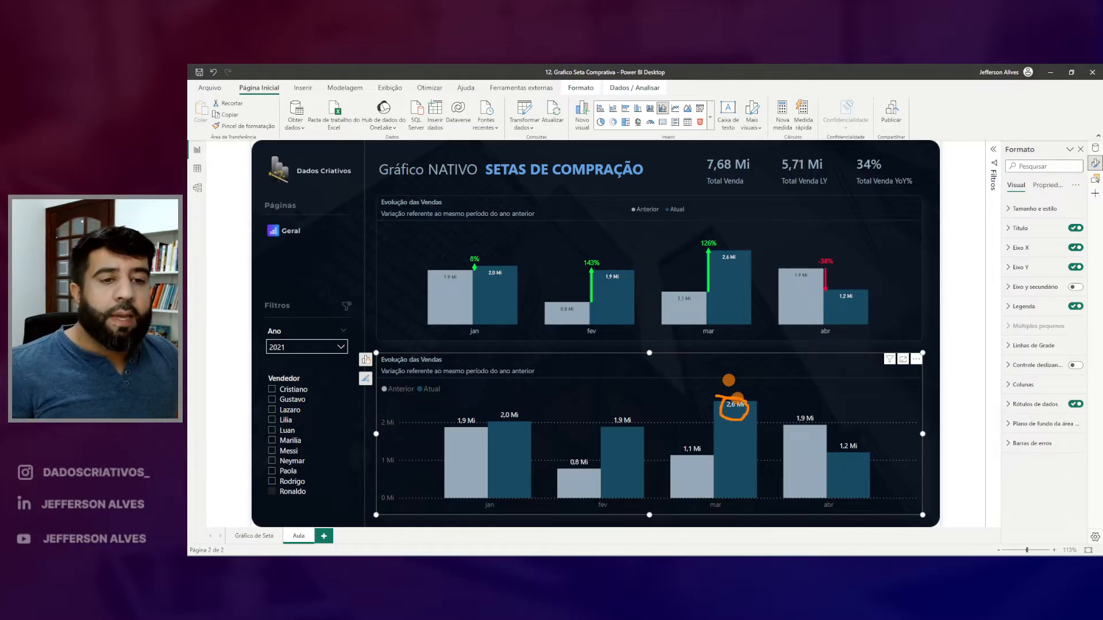
left_click(1008, 267)
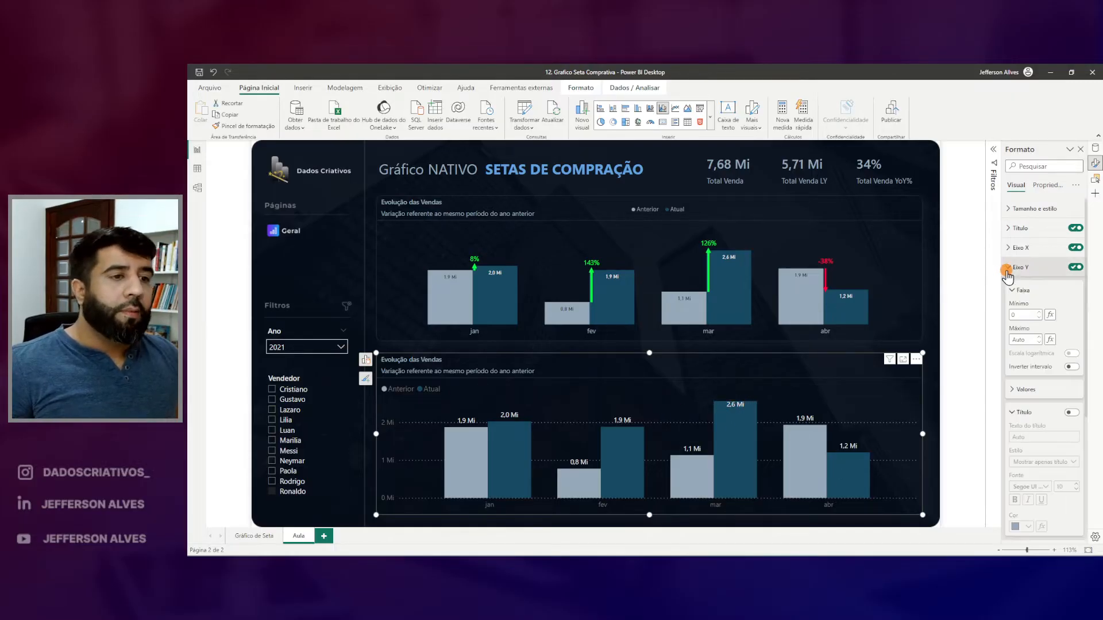
left_click_drag(1003, 258, 1030, 275)
mouse_move(1020, 325)
left_mouse_down()
mouse_move(1007, 356)
mouse_move(1033, 331)
left_mouse_up()
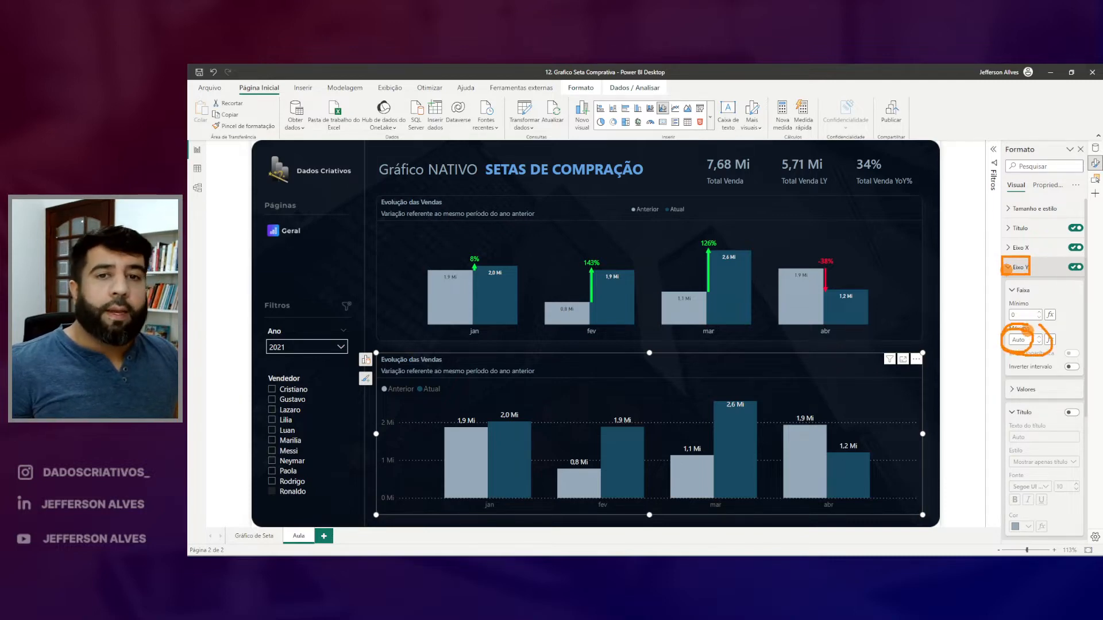
key("Escape")
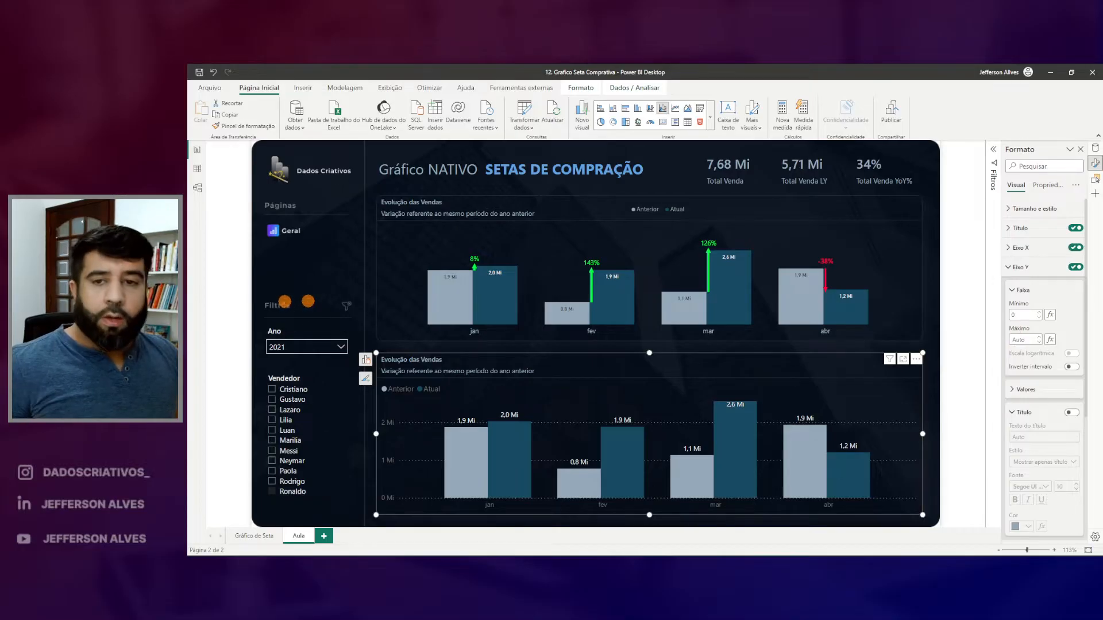
Set the maximum of the new chart's Y axis range to 3000000.
left_click_drag(250, 321, 354, 359)
left_click_drag(265, 485, 311, 501)
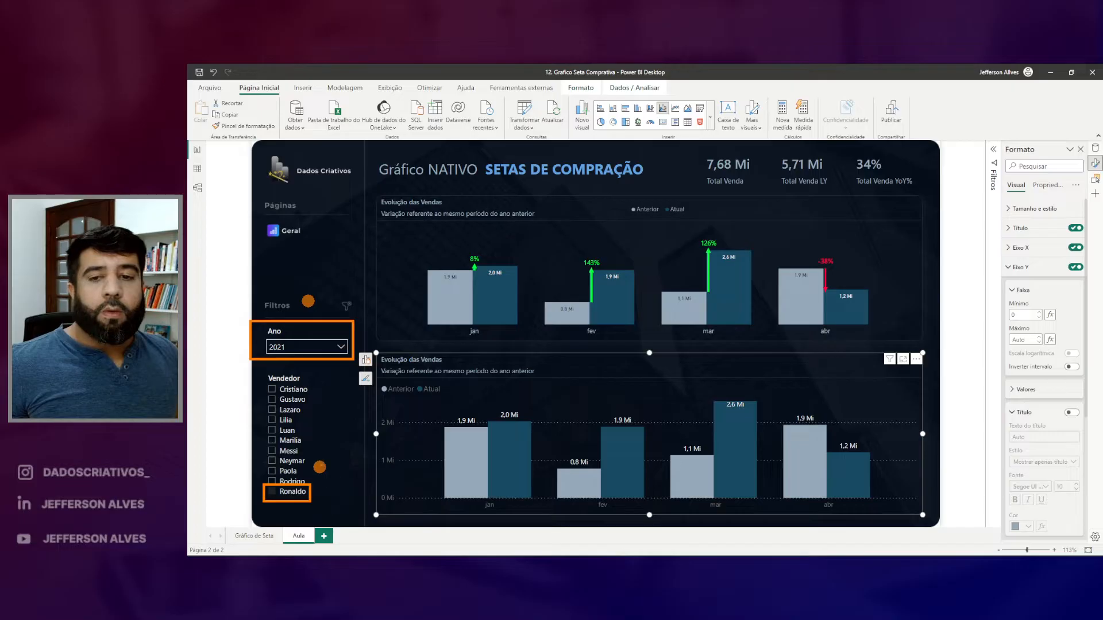
left_click_drag(740, 394, 728, 392)
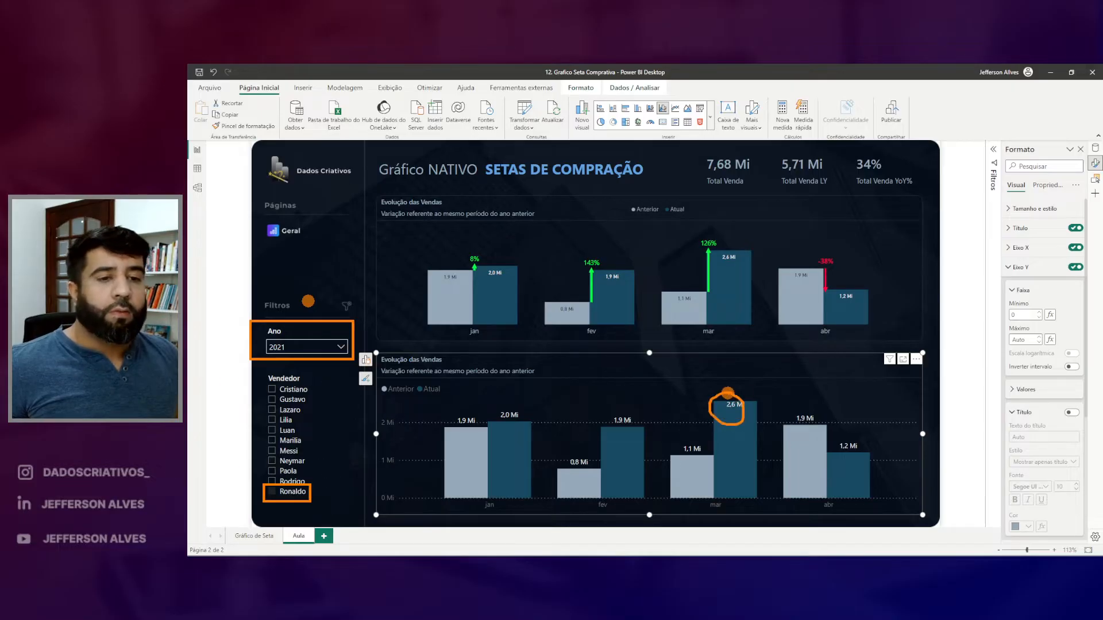
key("Escape")
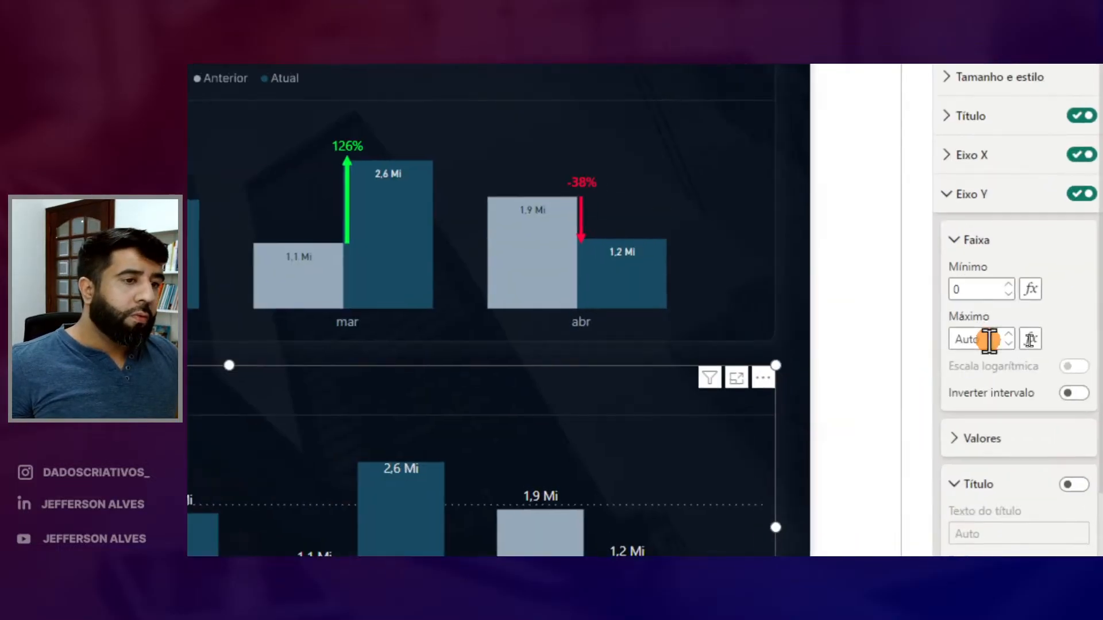
left_click(1030, 340)
type("3000")
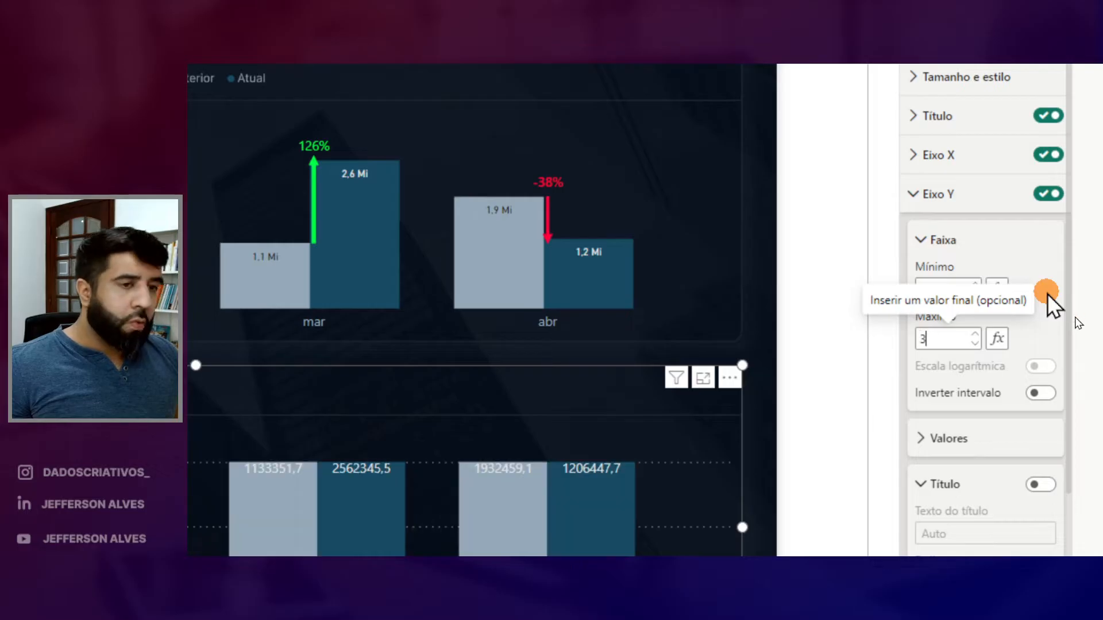
type("000")
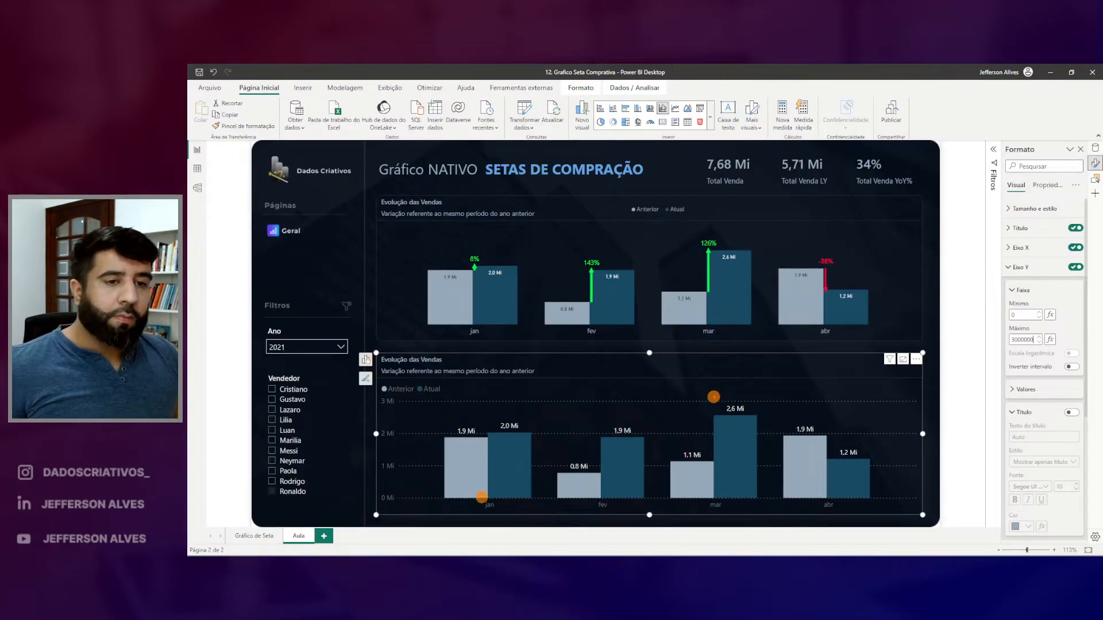
left_click_drag(1037, 329, 1047, 320)
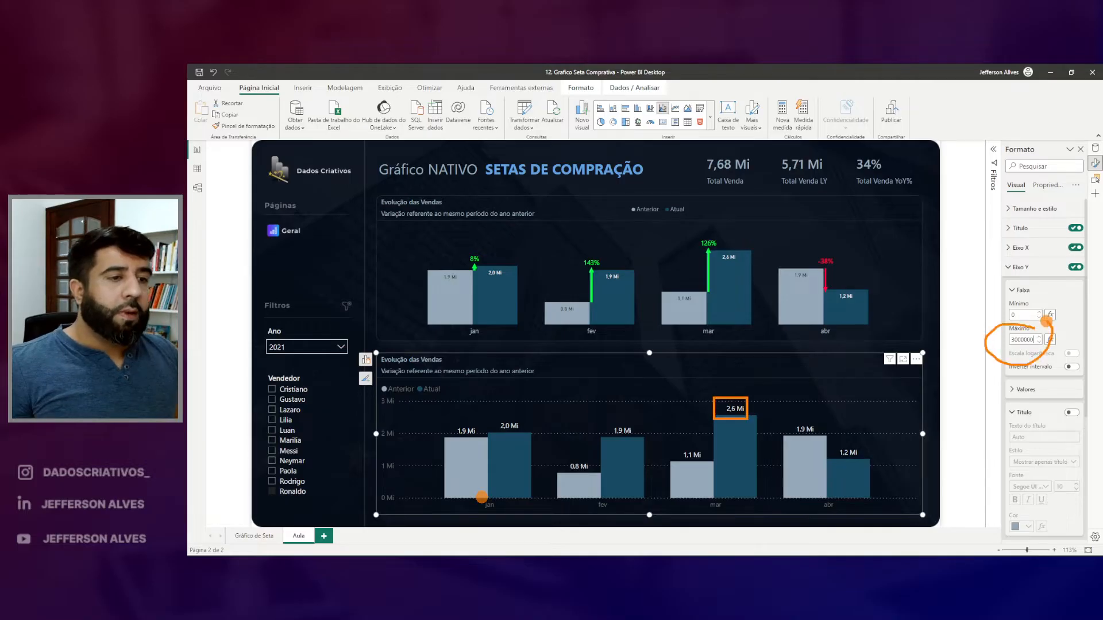
Filter the report page to the eighth salesperson in the Vendedor slicer and check the tallest columns' labels.
mouse_move(243, 320)
left_mouse_down()
mouse_move(292, 365)
mouse_move(359, 504)
left_mouse_up()
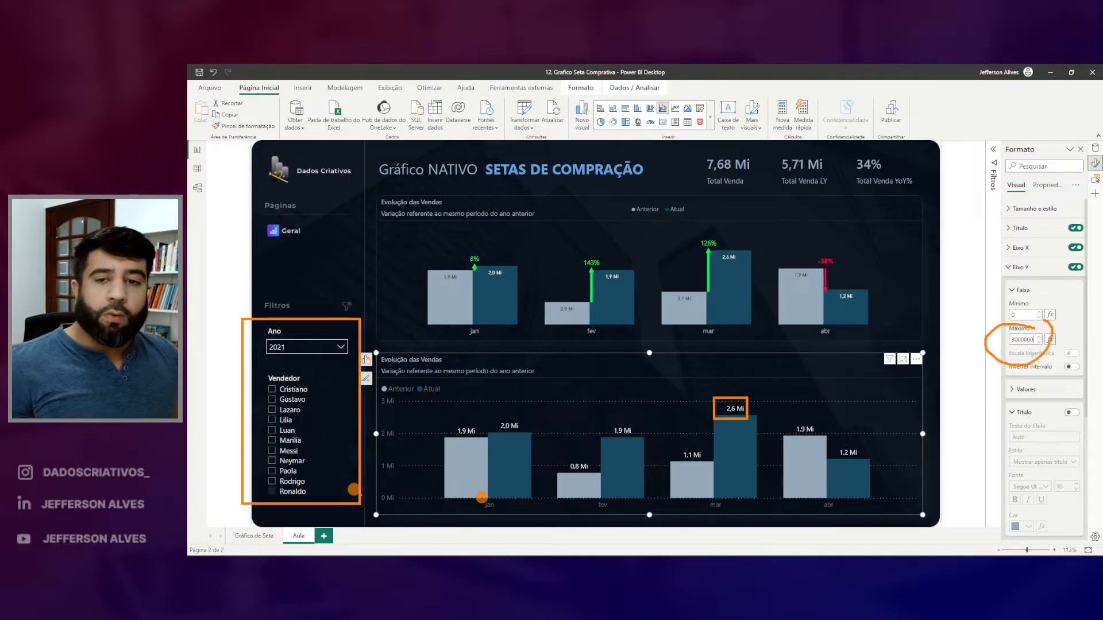
key("Escape")
left_click(296, 462)
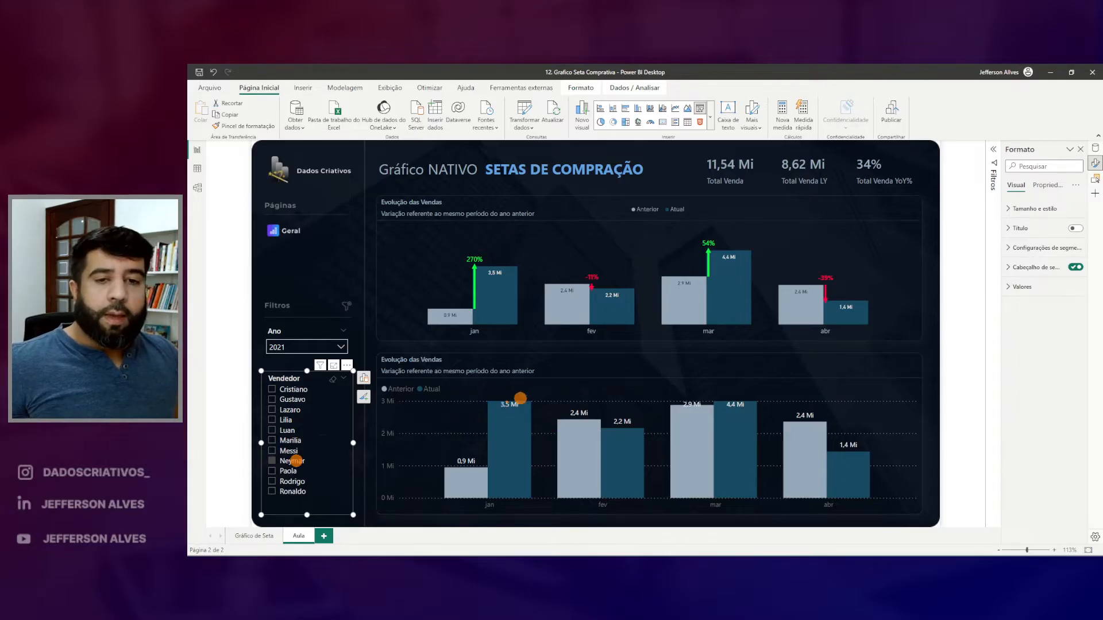
left_click_drag(492, 394, 524, 414)
mouse_move(721, 395)
left_mouse_down()
mouse_move(753, 426)
mouse_move(643, 404)
mouse_move(505, 401)
left_mouse_up()
key("Escape")
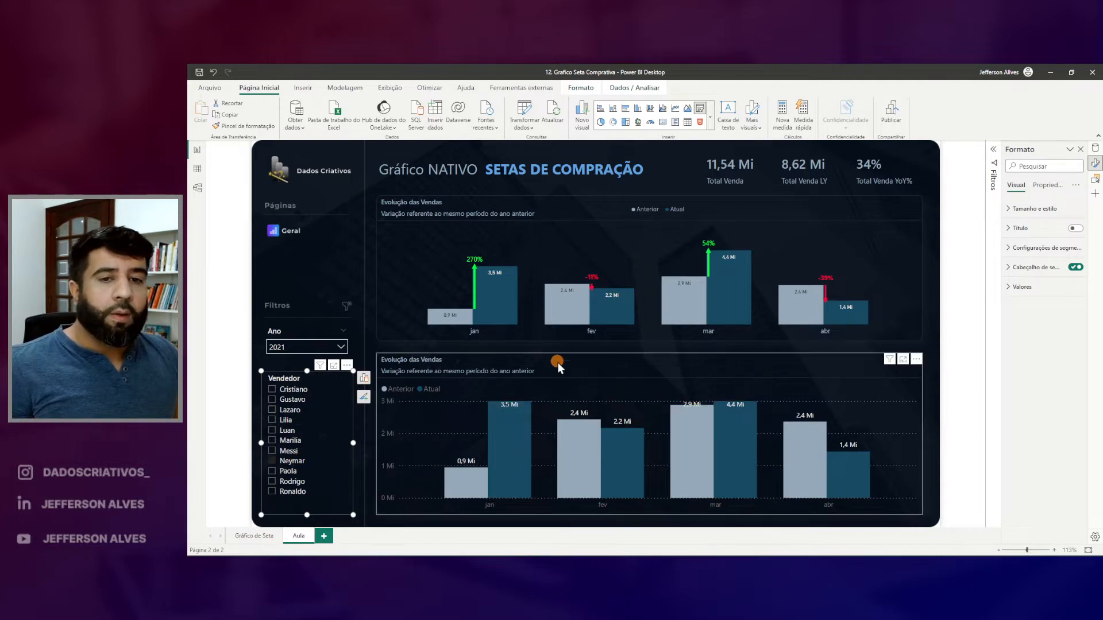
Raise the maximum of the new chart's Y axis range to 5000000 and check the label placement above the columns.
left_click(557, 364)
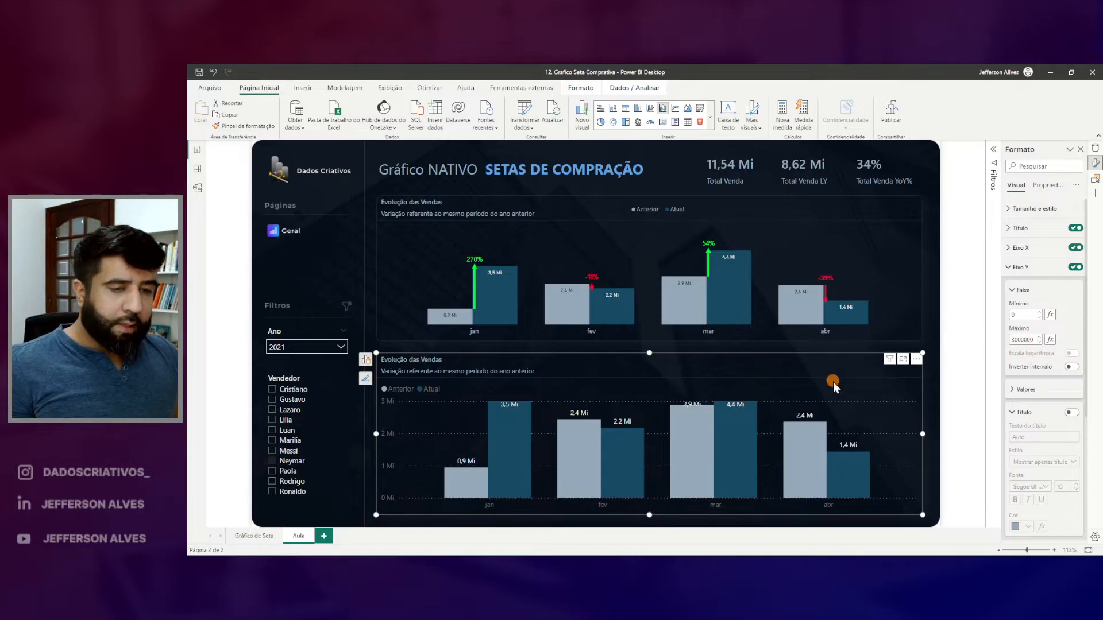
left_click_drag(715, 389, 753, 418)
mouse_move(1017, 333)
left_mouse_down()
mouse_move(1002, 355)
mouse_move(1013, 339)
left_mouse_up()
key("Escape")
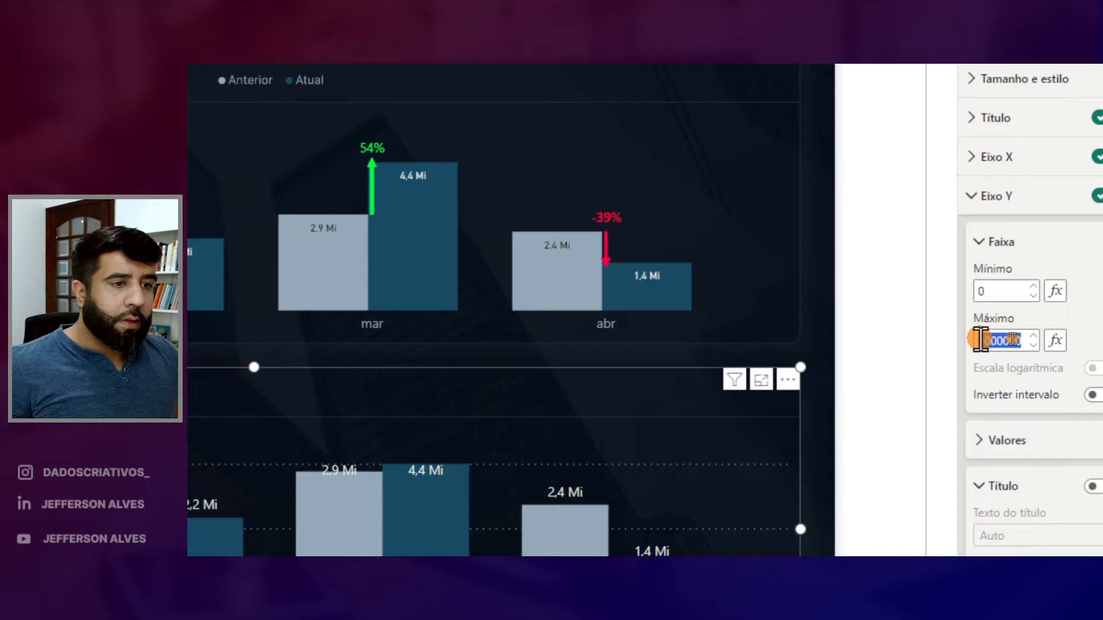
key("Left")
key("Delete")
type("5")
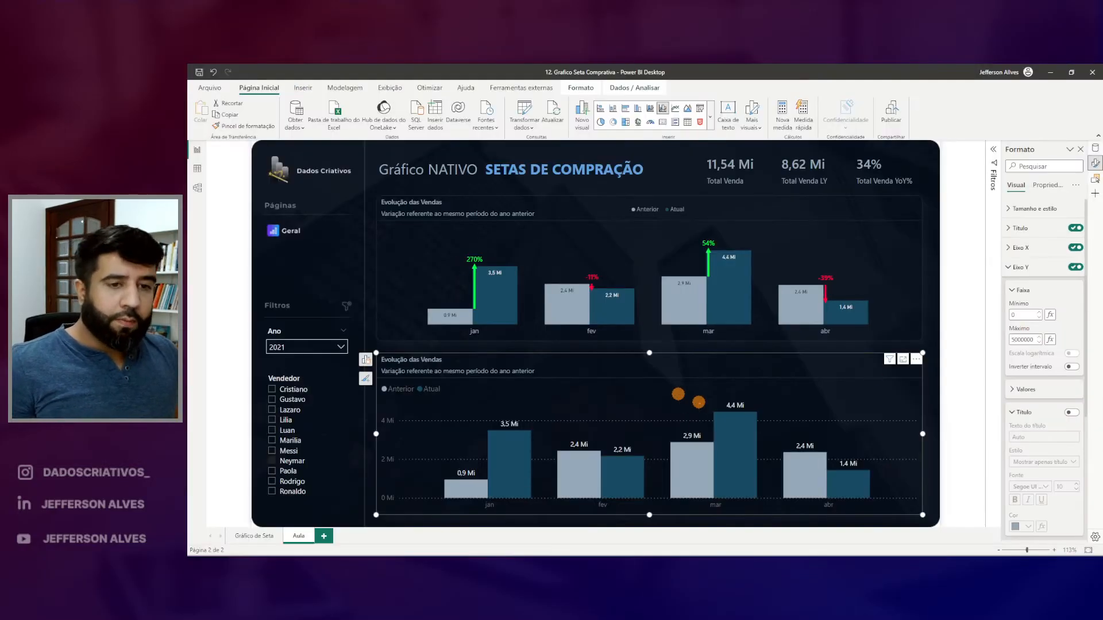
left_click_drag(728, 410, 753, 411)
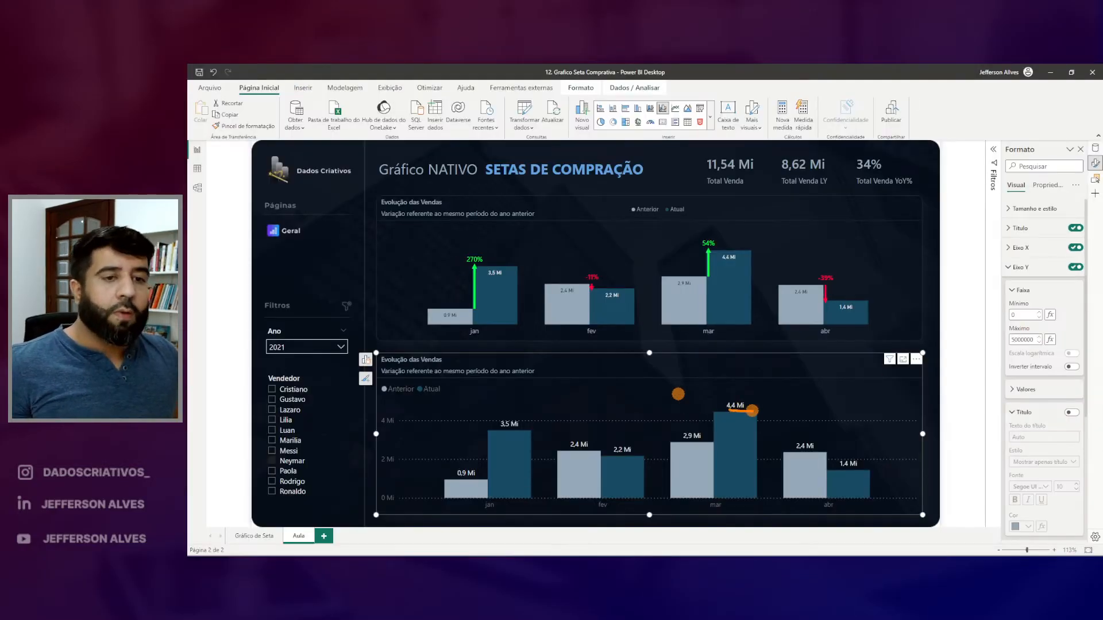
left_click_drag(500, 429, 510, 430)
left_click_drag(635, 451, 644, 449)
left_click_drag(681, 442, 696, 440)
key("Escape")
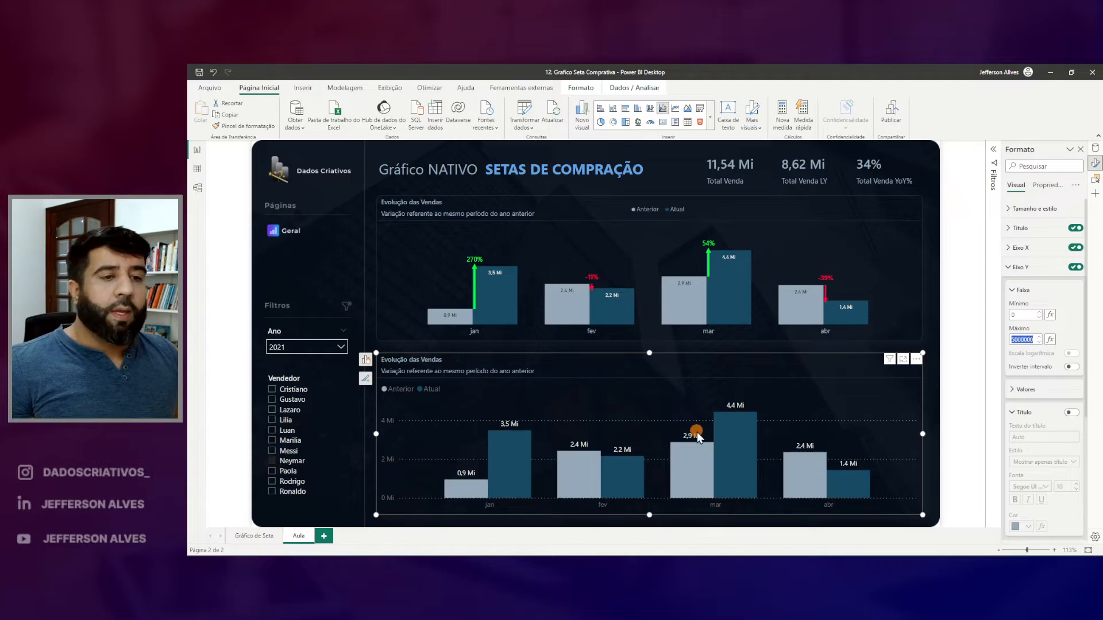
Reset the maximum of the new chart's Y axis range to Auto and keep the chart selected.
left_click_drag(1001, 318, 1050, 354)
key("Escape")
key("Delete")
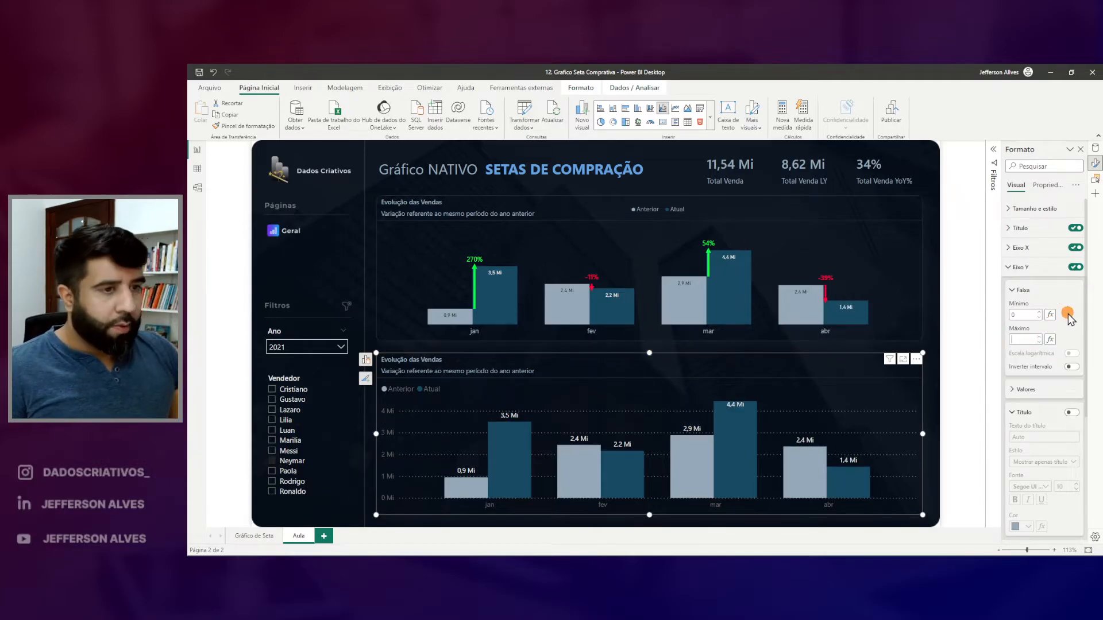
left_click(925, 329)
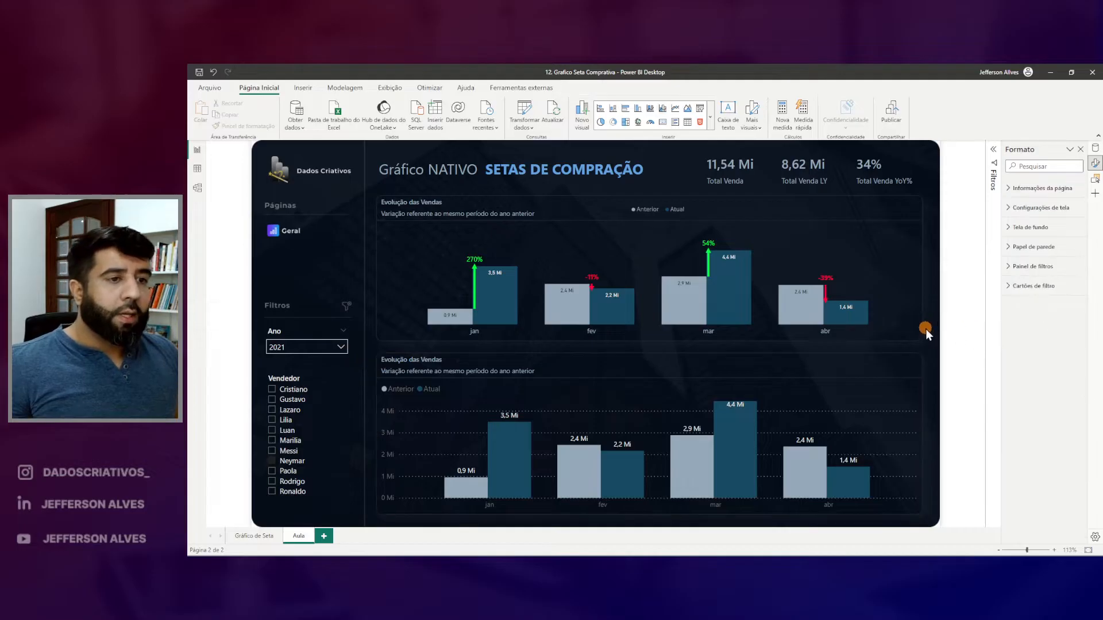
left_click(827, 361)
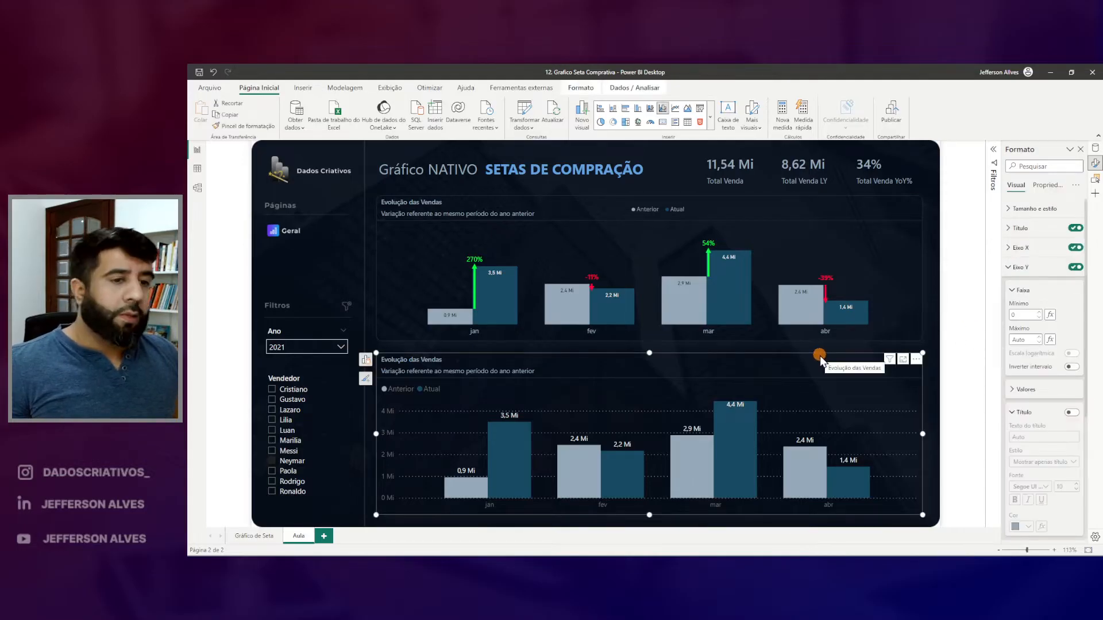
Create a new measure named Eixo Y max in the Medidas table.
left_click(1095, 148)
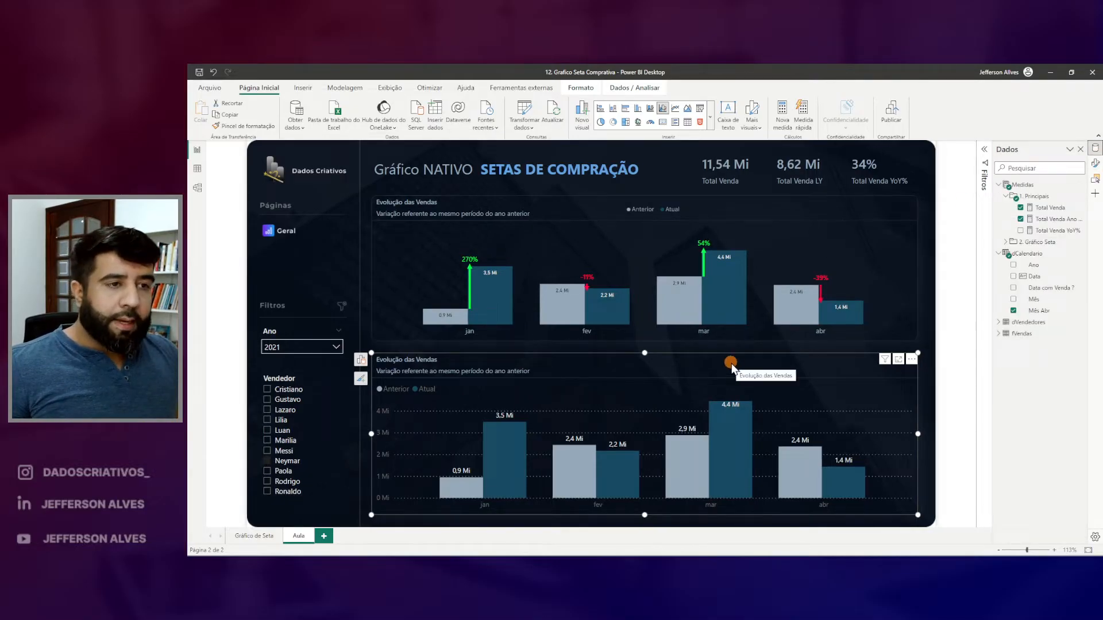
right_click(1028, 185)
left_click(979, 206)
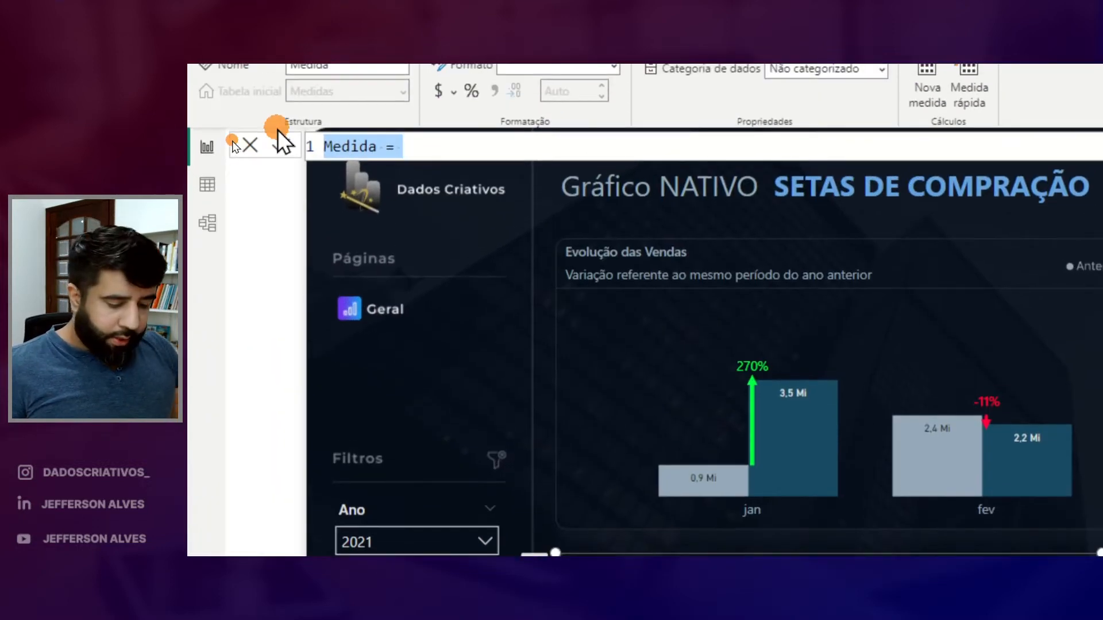
type("Eixo")
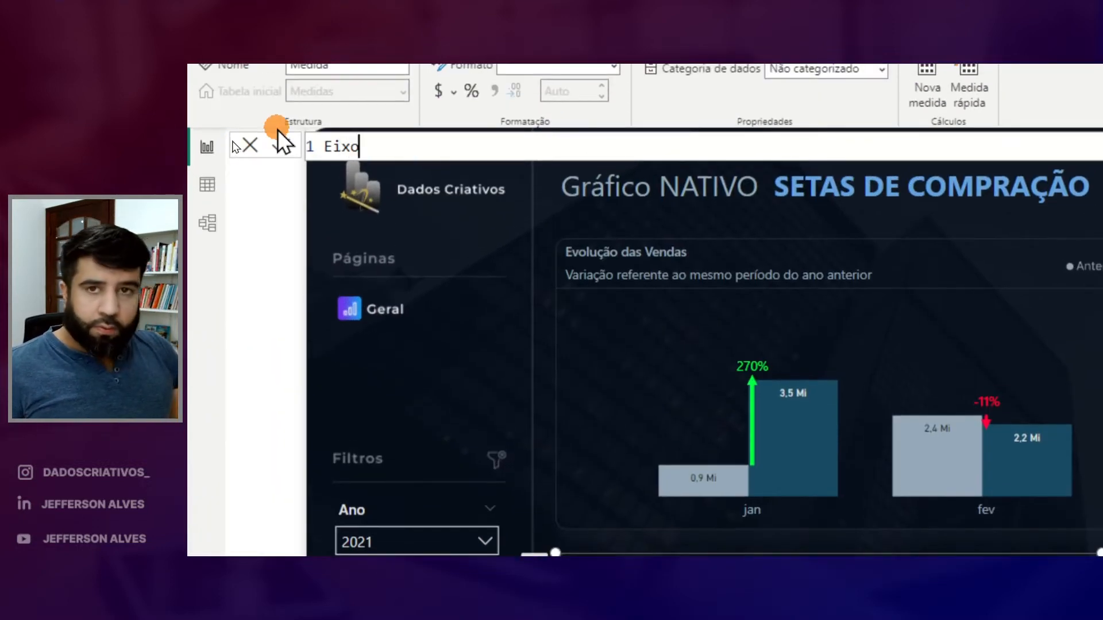
type(" Y ma")
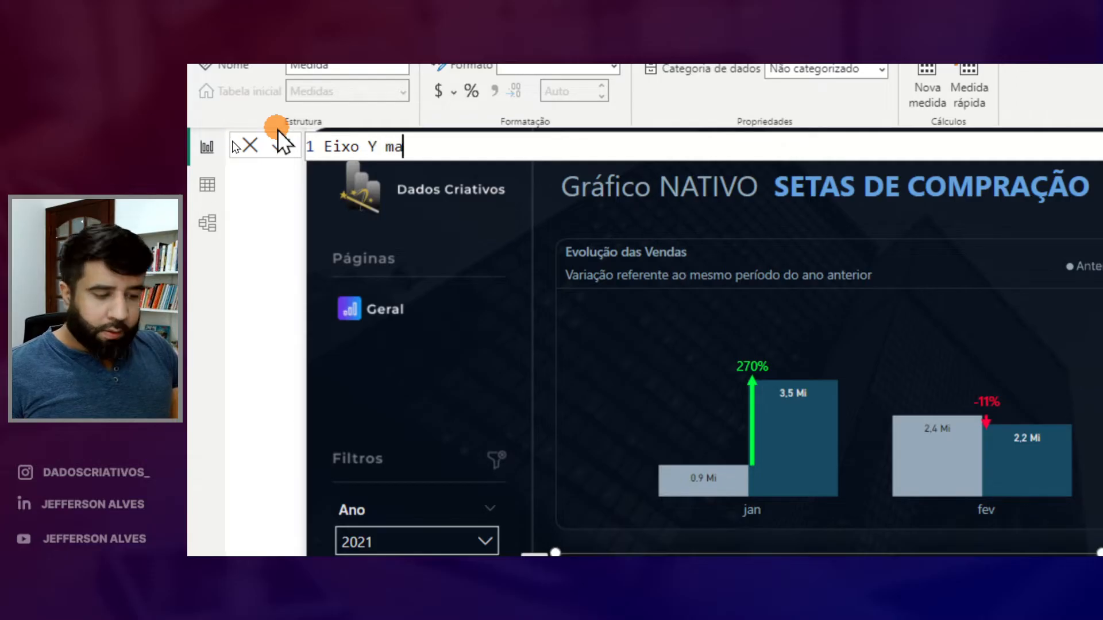
type("x =")
key("shift+Return")
key("shift+Return")
Start declaring a variable named vTabela in the measure's formula, leaving a blank line below the measure name.
type("VA")
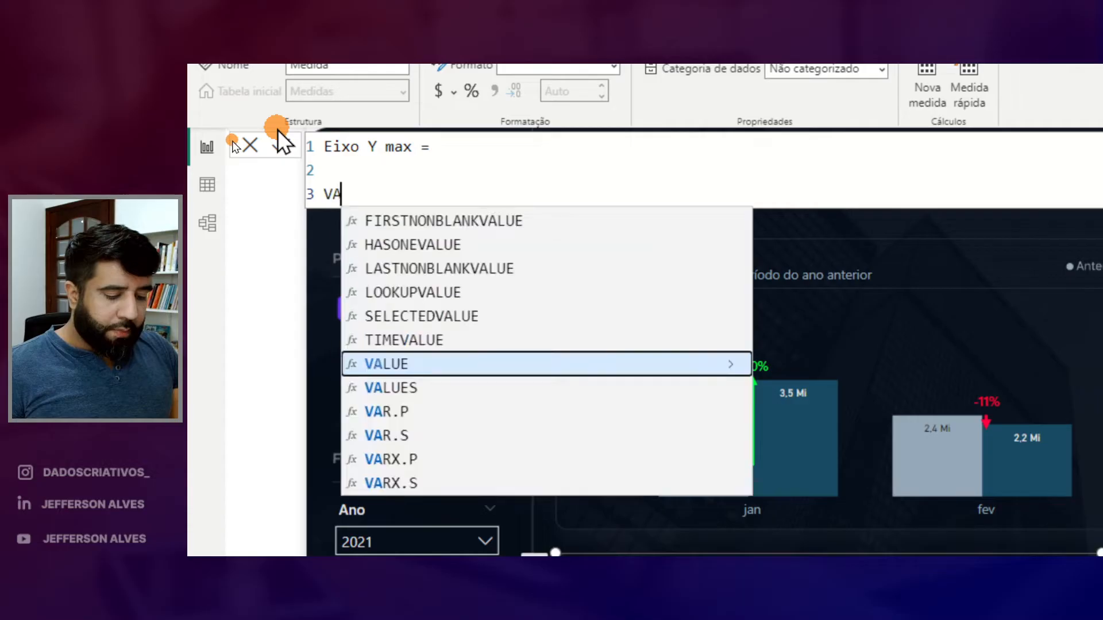
type("R v")
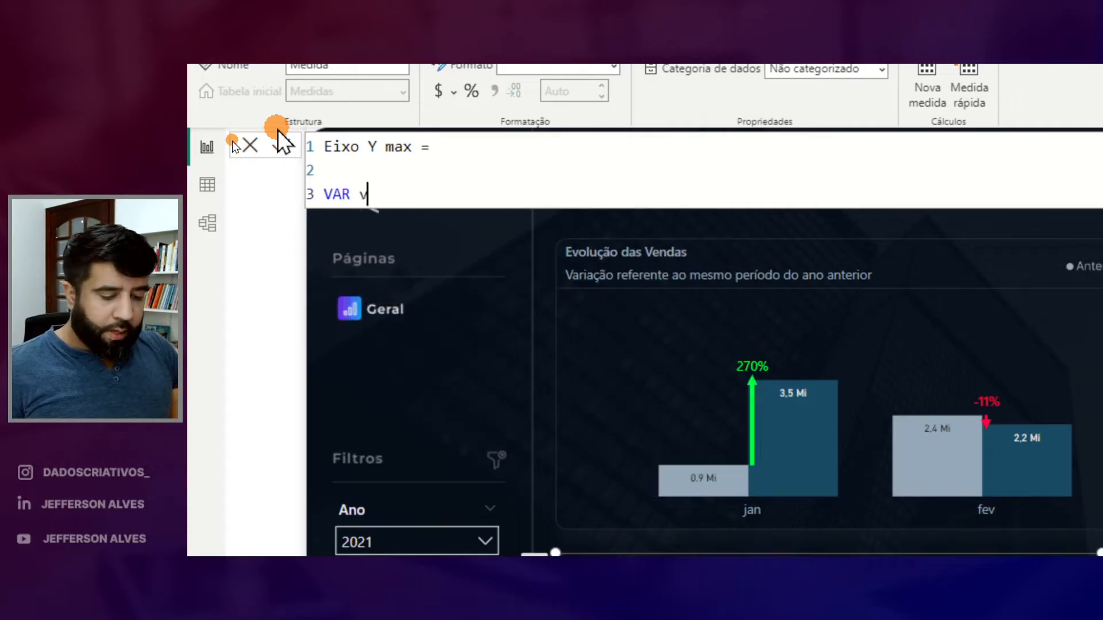
type("tA")
key("BackSpace")
key("BackSpace")
type("t")
key("BackSpace")
type("Tabela ")
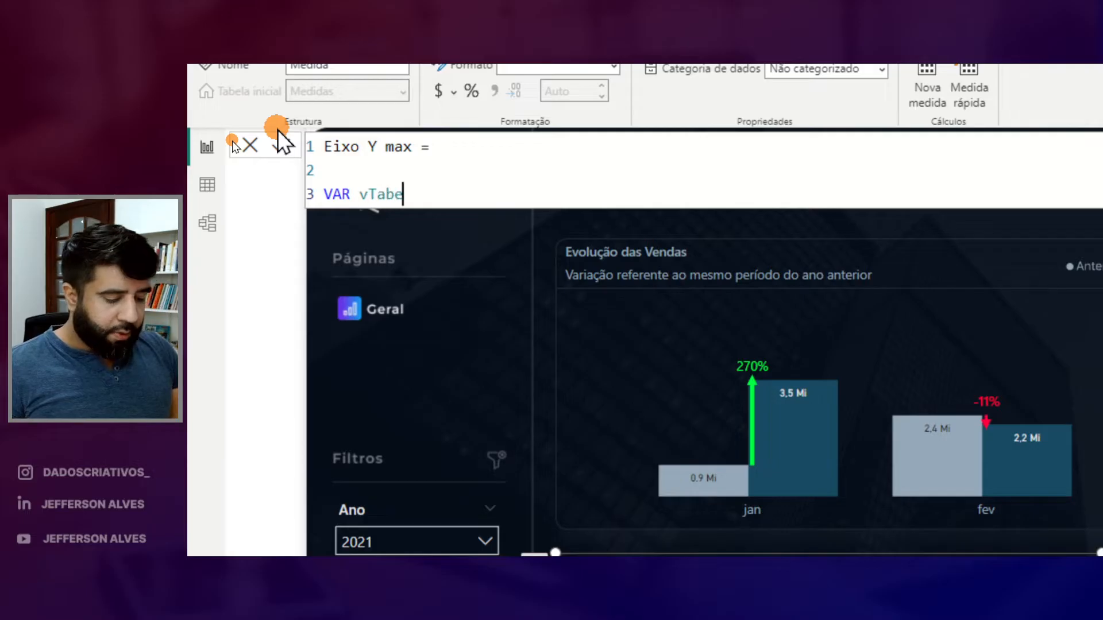
type("=")
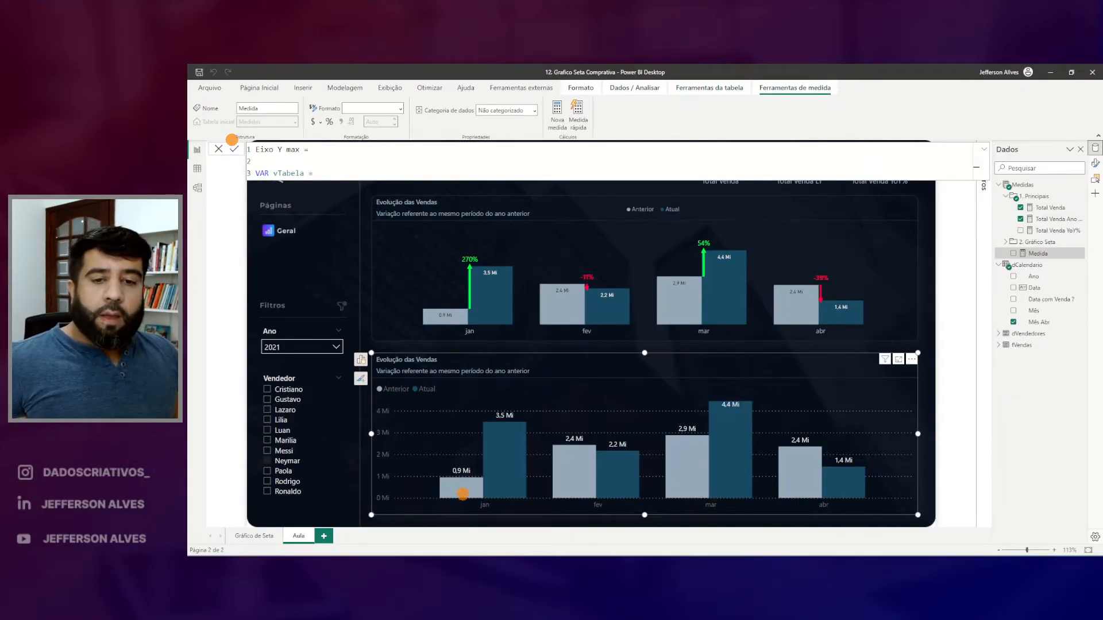
left_click_drag(449, 491, 867, 519)
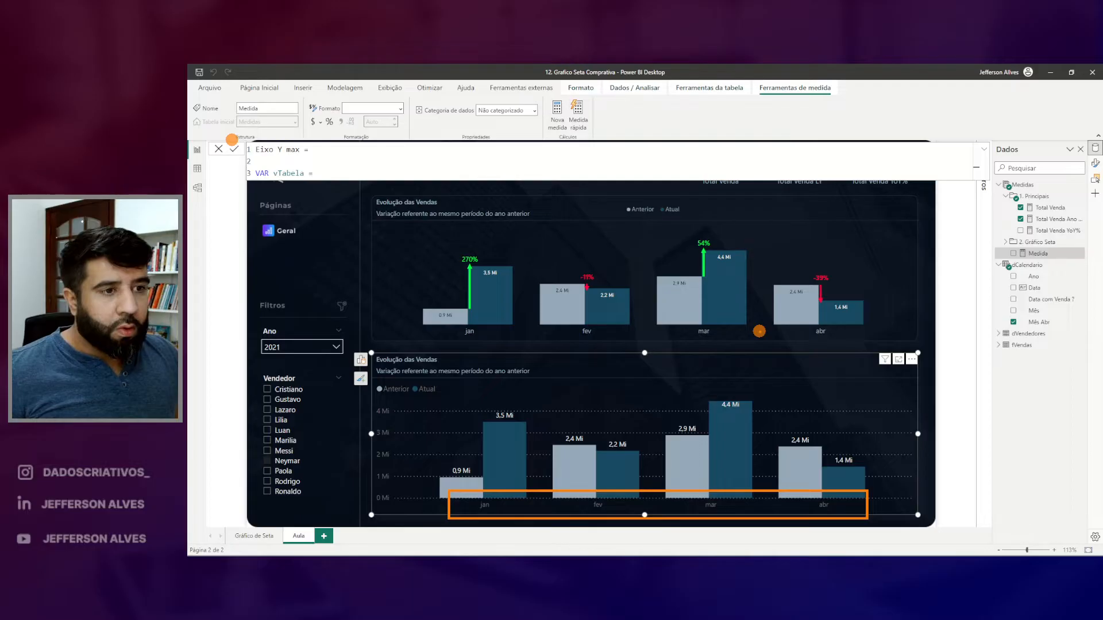
left_click_drag(1017, 322, 1058, 331)
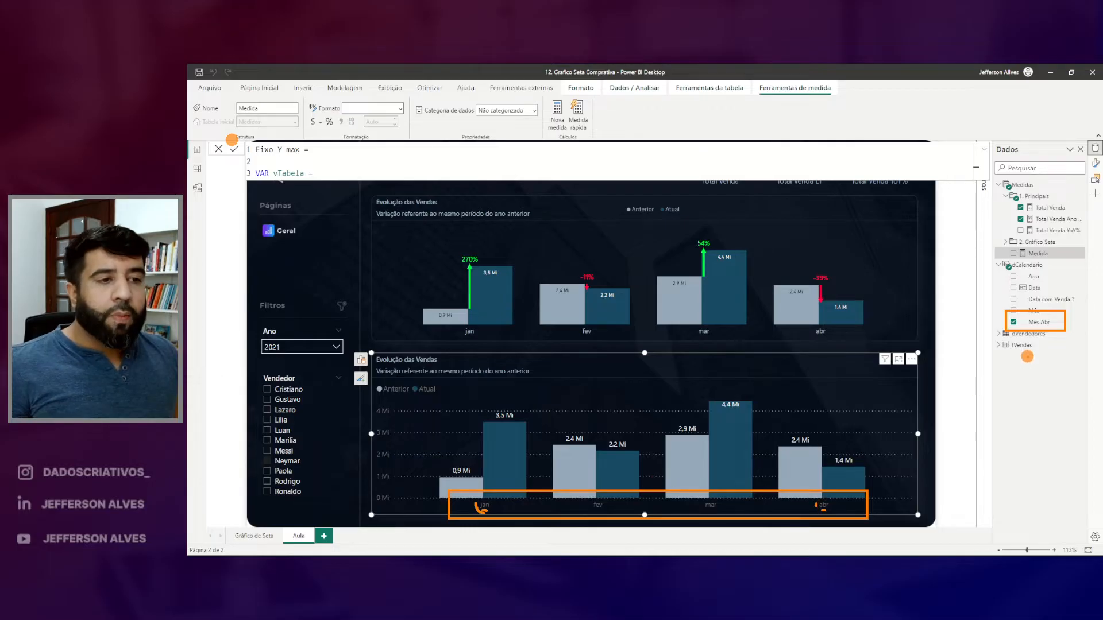
key("Escape")
mouse_move(1007, 314)
left_mouse_down()
mouse_move(1028, 333)
mouse_move(1057, 332)
mouse_move(1021, 316)
mouse_move(1026, 300)
left_mouse_up()
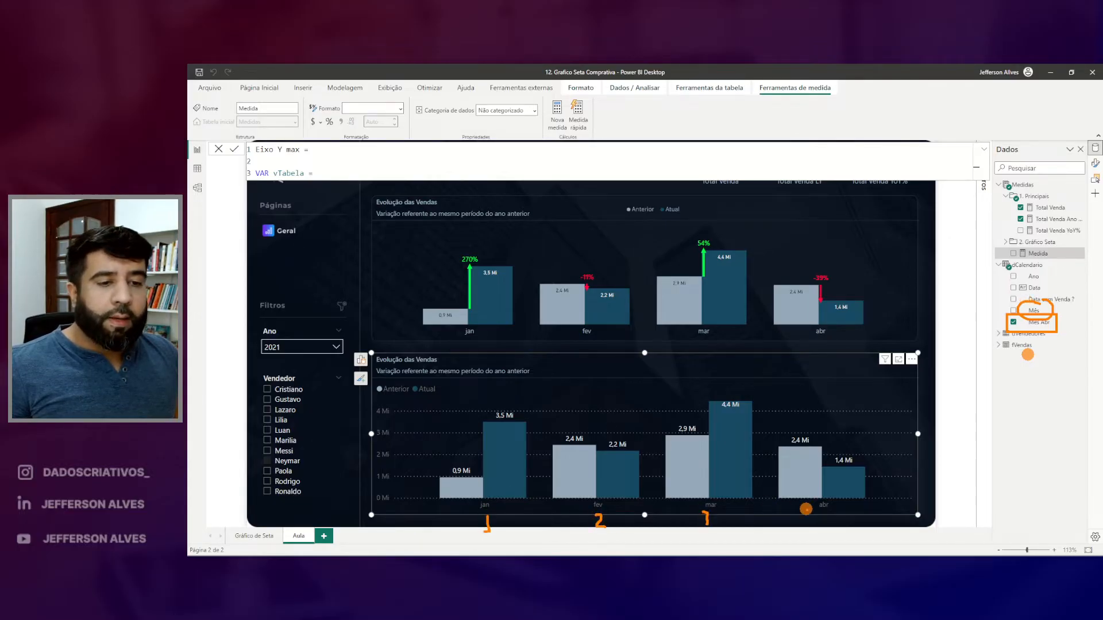
key("Escape")
key("ctrl+2")
left_click_drag(1006, 315, 1066, 335)
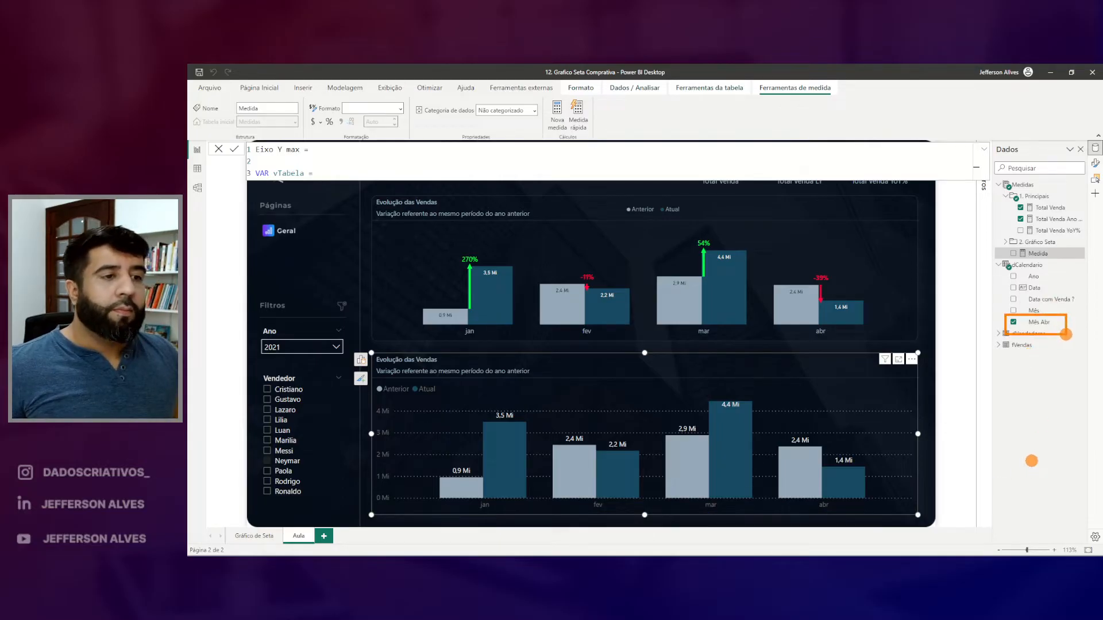
left_click_drag(1008, 299, 1052, 317)
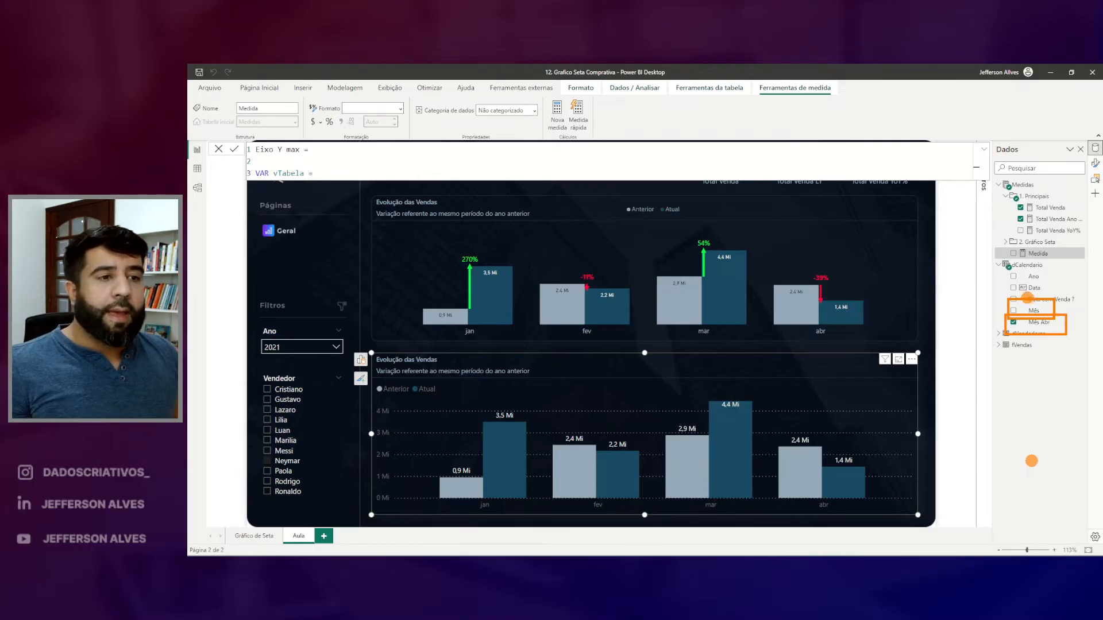
key("Escape")
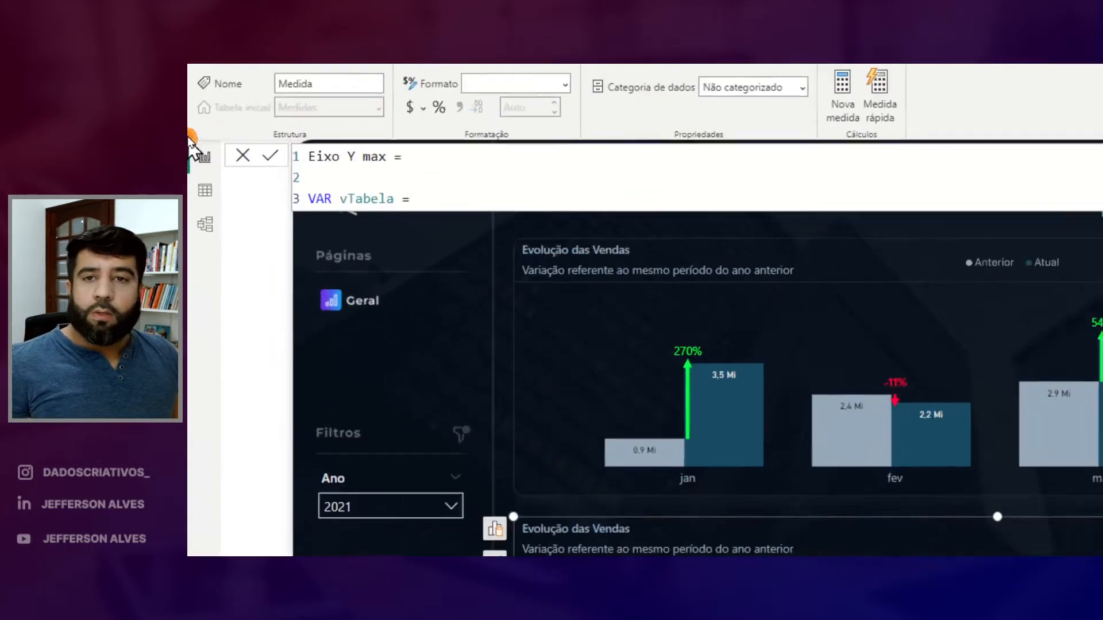
Define vTabela with the ALLSELECTED function, using dCalendario[Mês Abr] as its first column.
type("AL")
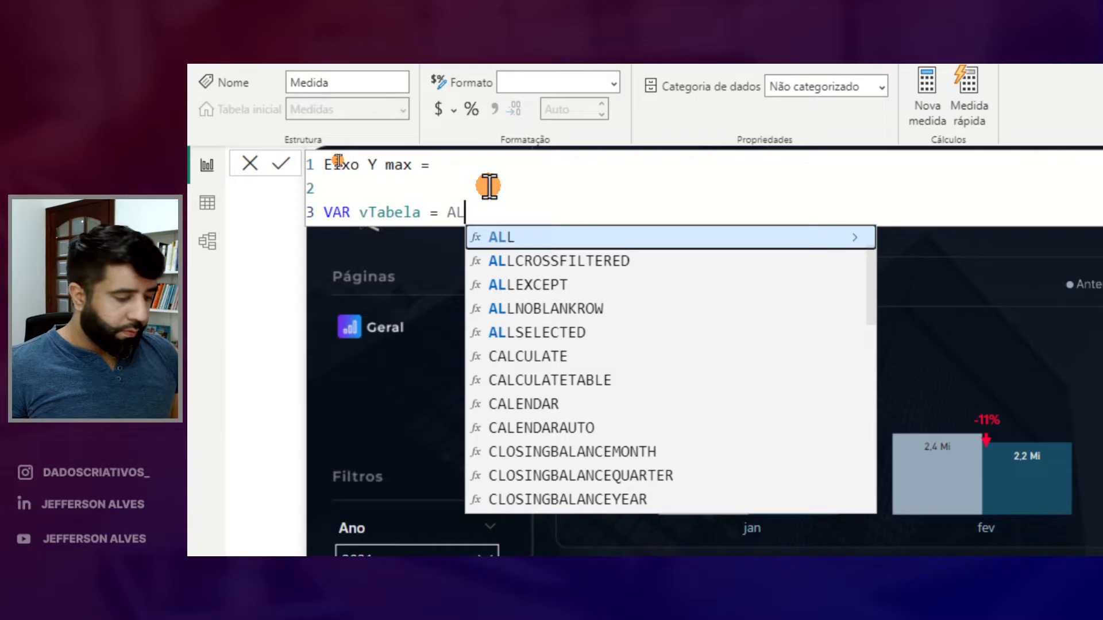
key("Down")
key("Down")
key("Down")
key("Down")
key("Tab")
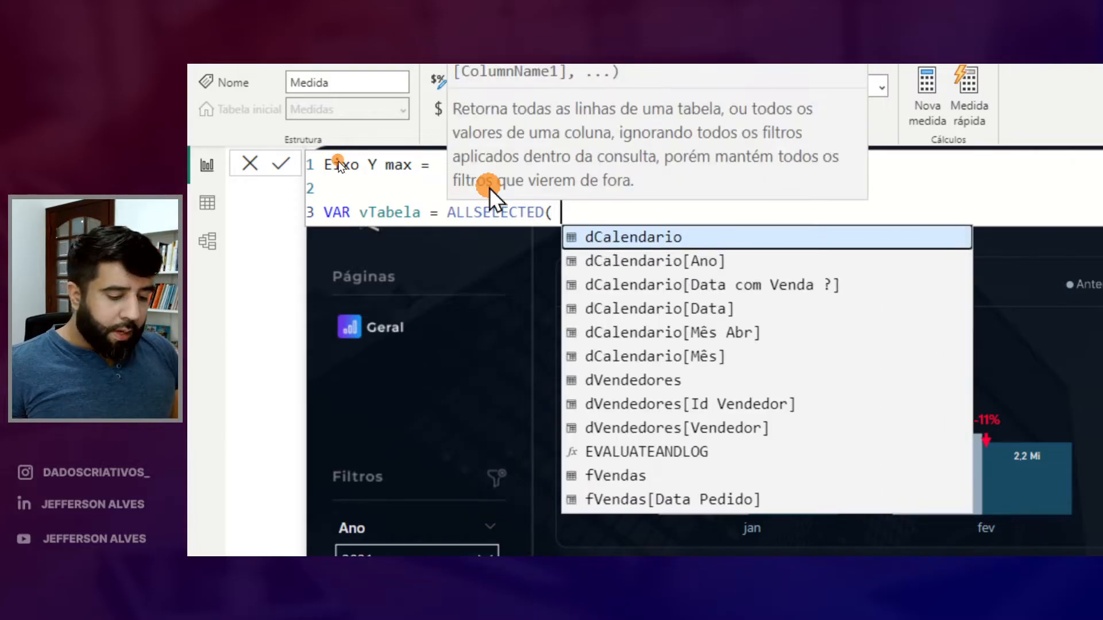
type("dca")
key("Down")
key("Down")
key("Down")
key("Down")
key("Tab")
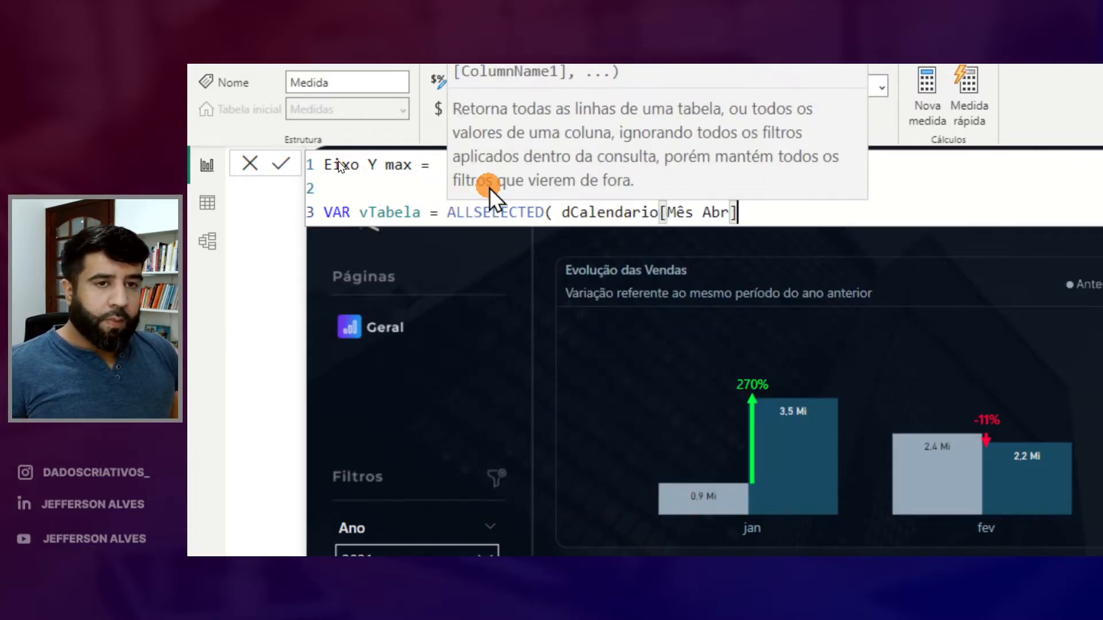
Add dCalendario[Mês] as the second ALLSELECTED column and close the vTabela expression.
type(", dca")
key("Down")
key("Down")
key("Down")
key("Down")
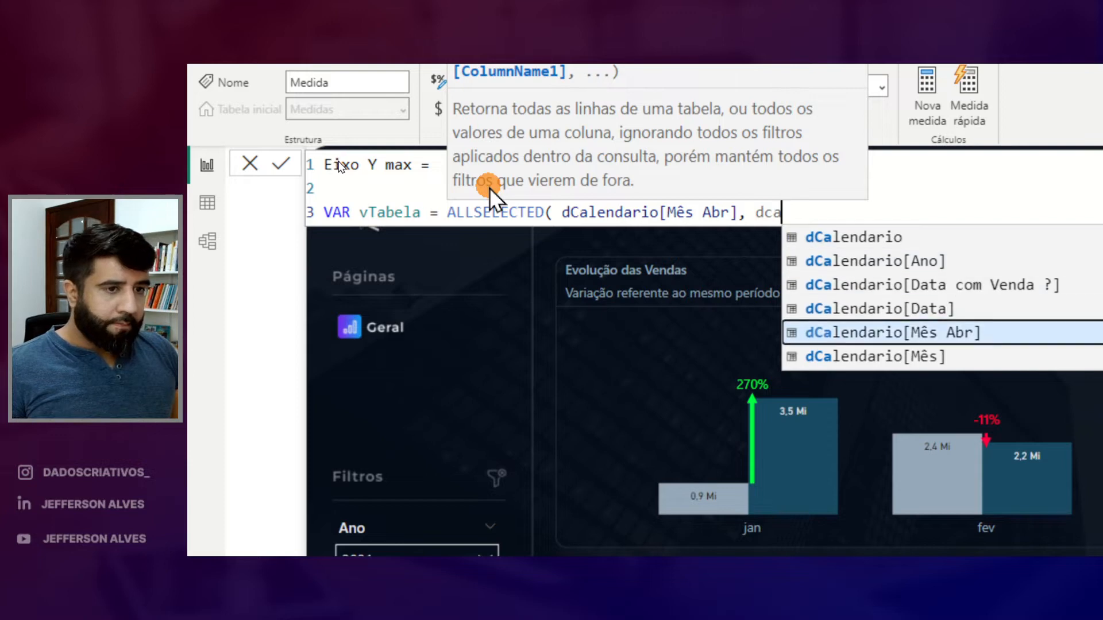
key("Down")
key("Tab")
type(")")
key("Return")
key("Return")
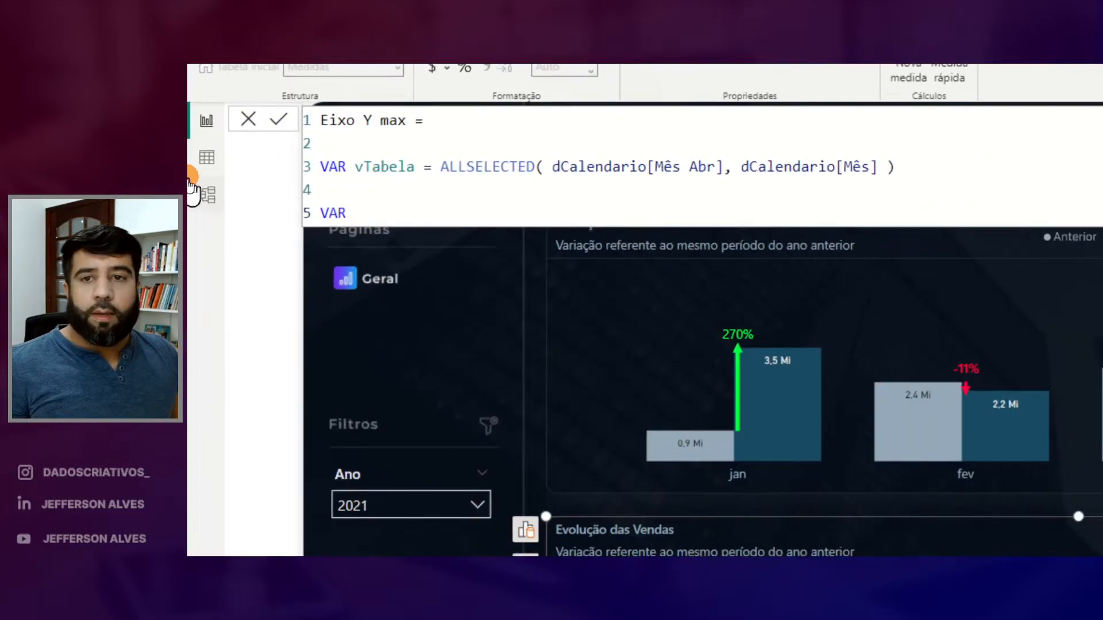
Declare the variable vMaior_valor_atual as MAXX( vTabela, [Total Venda] ) on its own indented line.
type("VAR vMaior_valor_atual =")
key("Return")
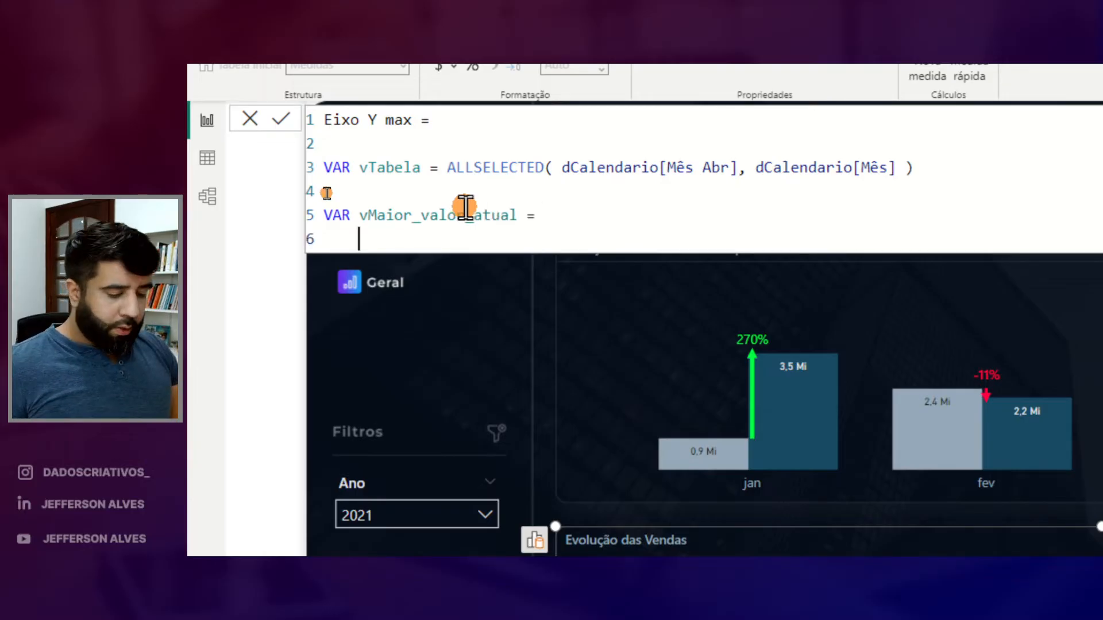
type("MAXX(")
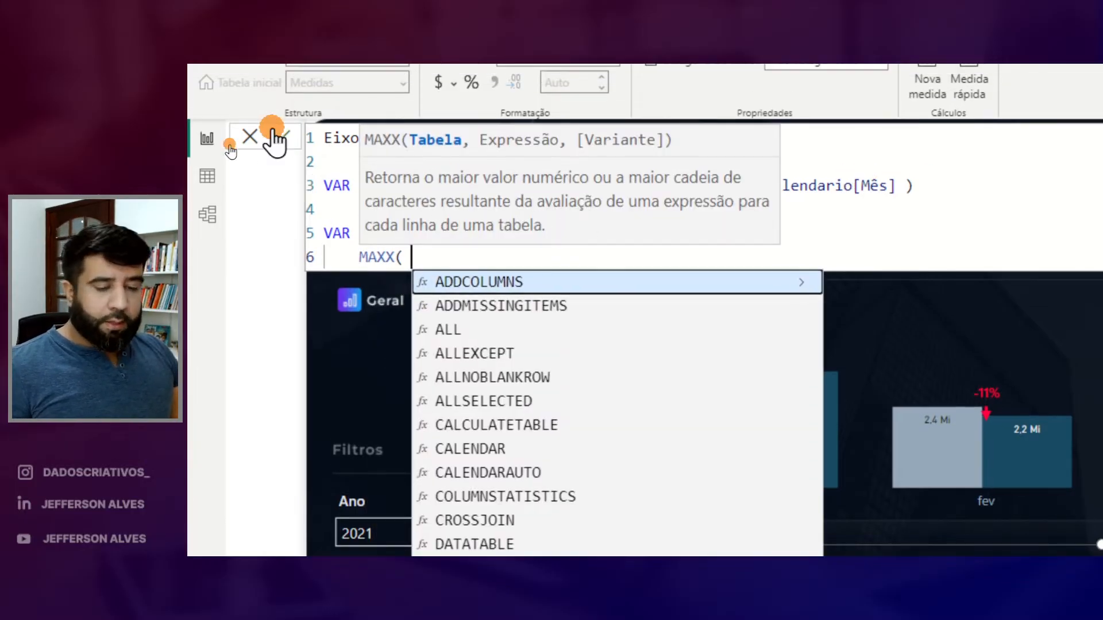
left_click_drag(412, 153, 548, 155)
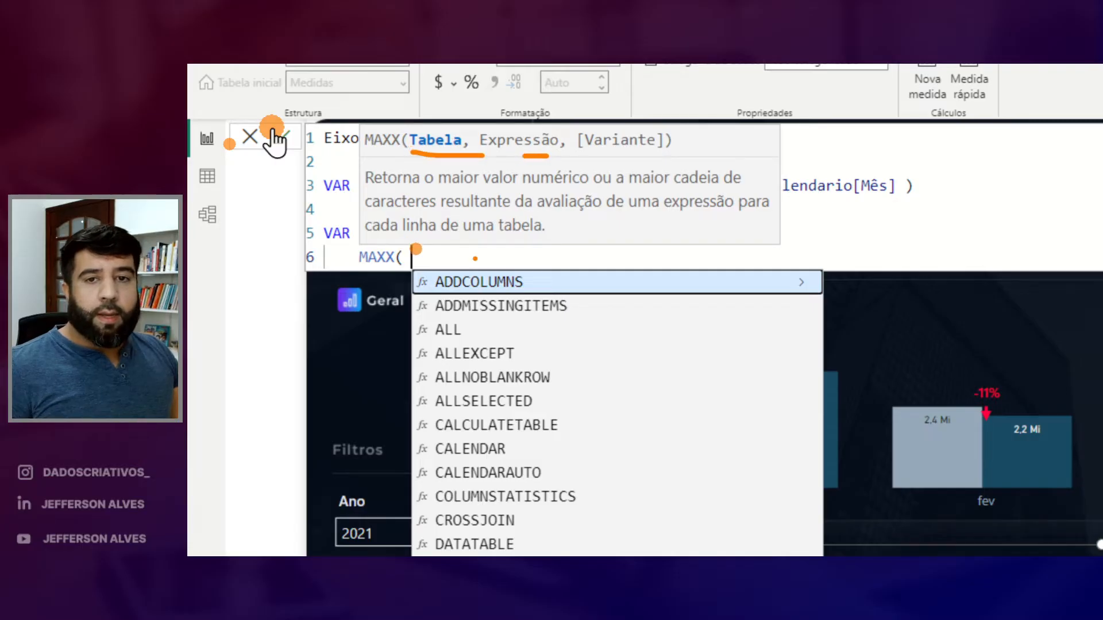
key("Escape")
type("vTabela")
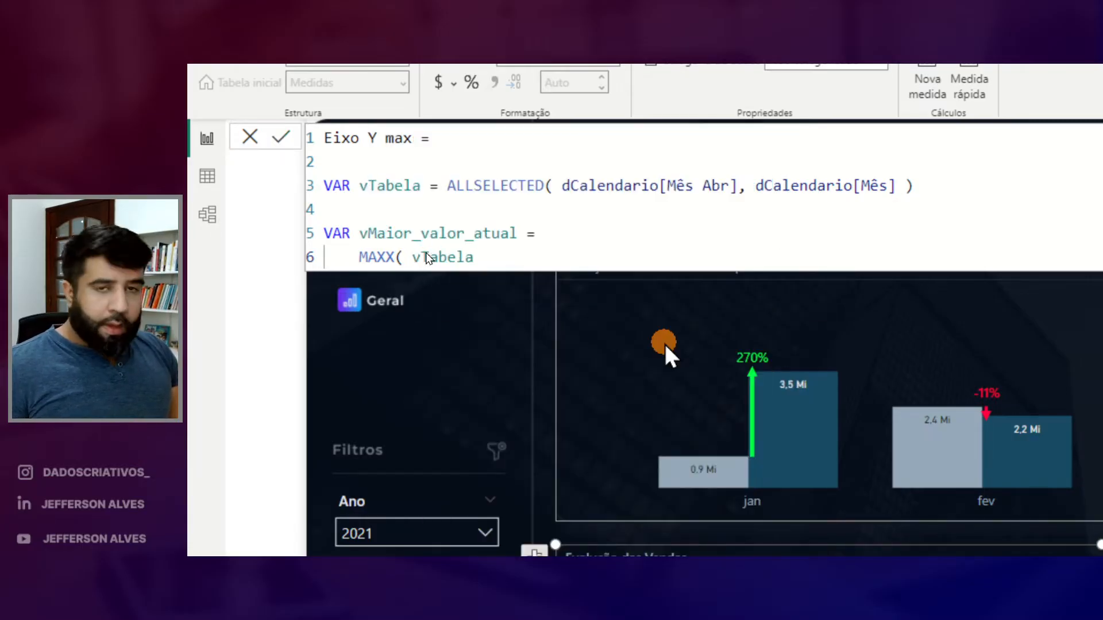
type(",")
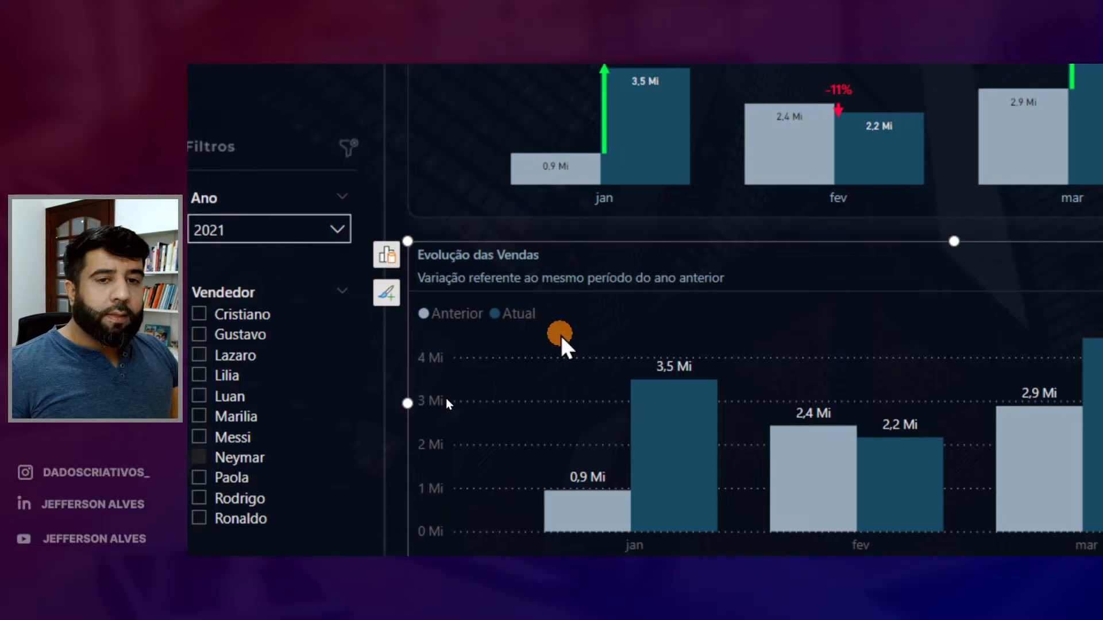
type(" [TOTA")
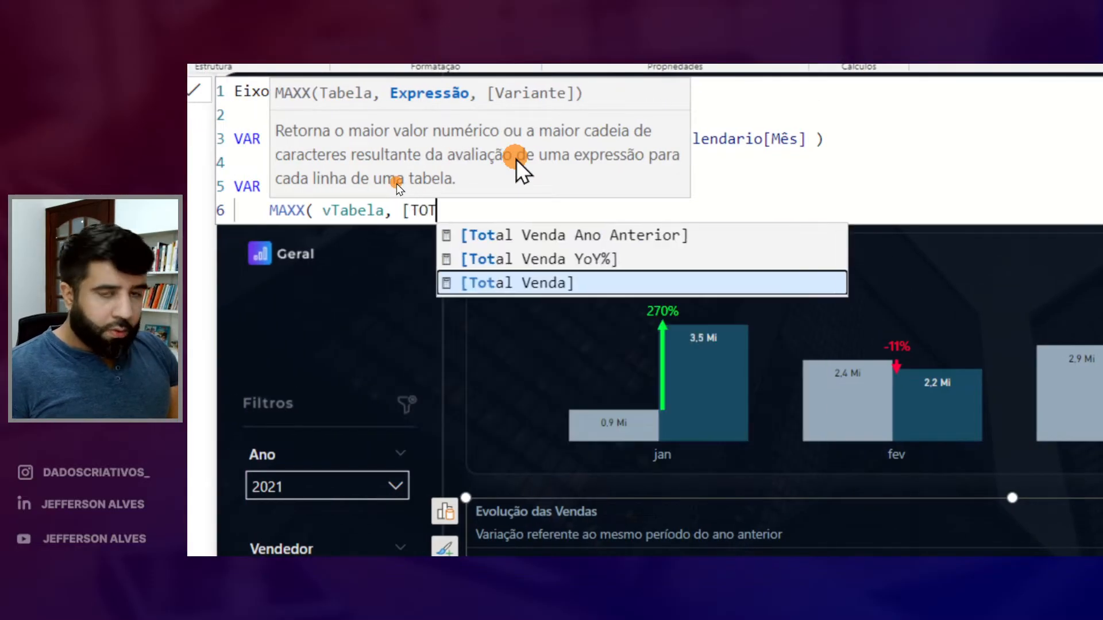
key("Tab")
type(")")
key("Return")
key("Return")
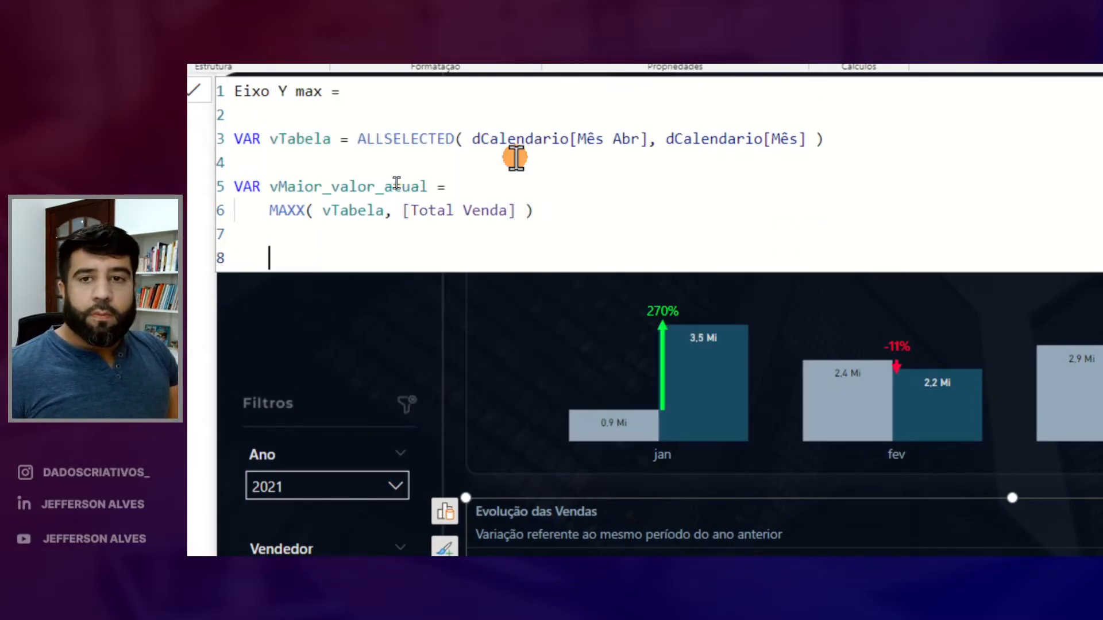
Finish the formula with RETURN vMaior_valor_atual and commit the Eixo Y max measure.
type("return")
key("BackSpace")
key("BackSpace")
key("BackSpace")
key("BackSpace")
key("BackSpace")
key("BackSpace")
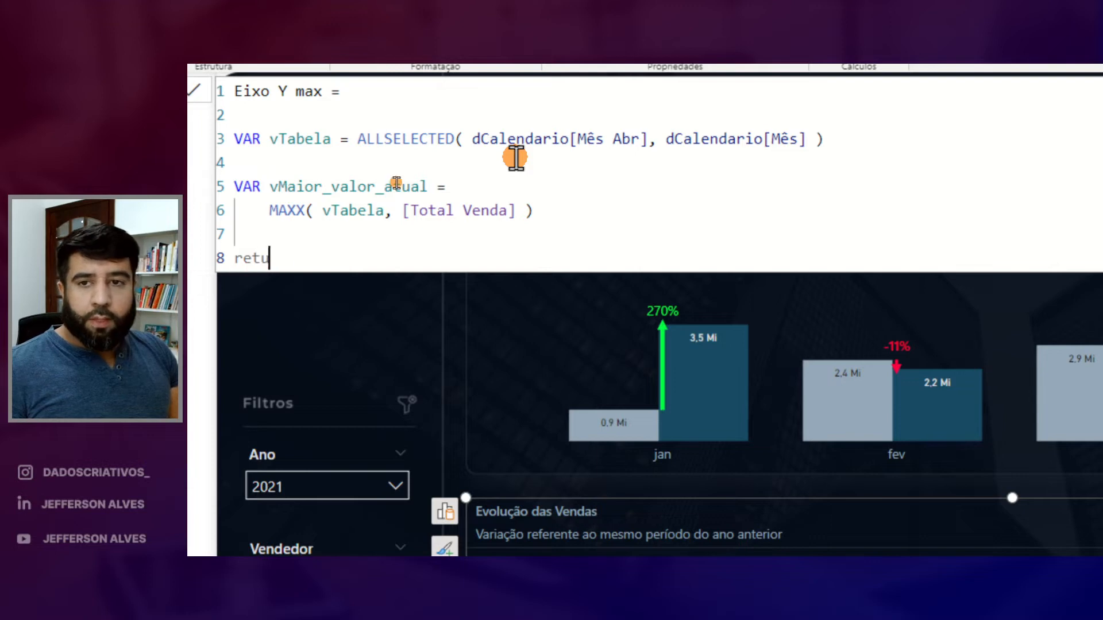
type("RETURN")
key("Return")
type("vM")
key("Tab")
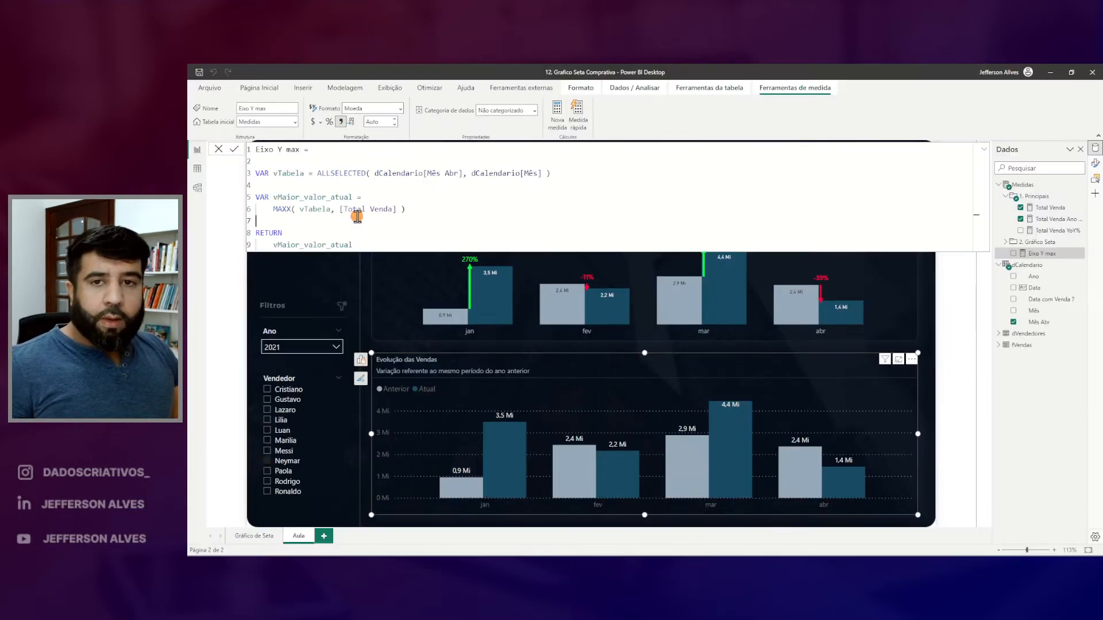
key("Return")
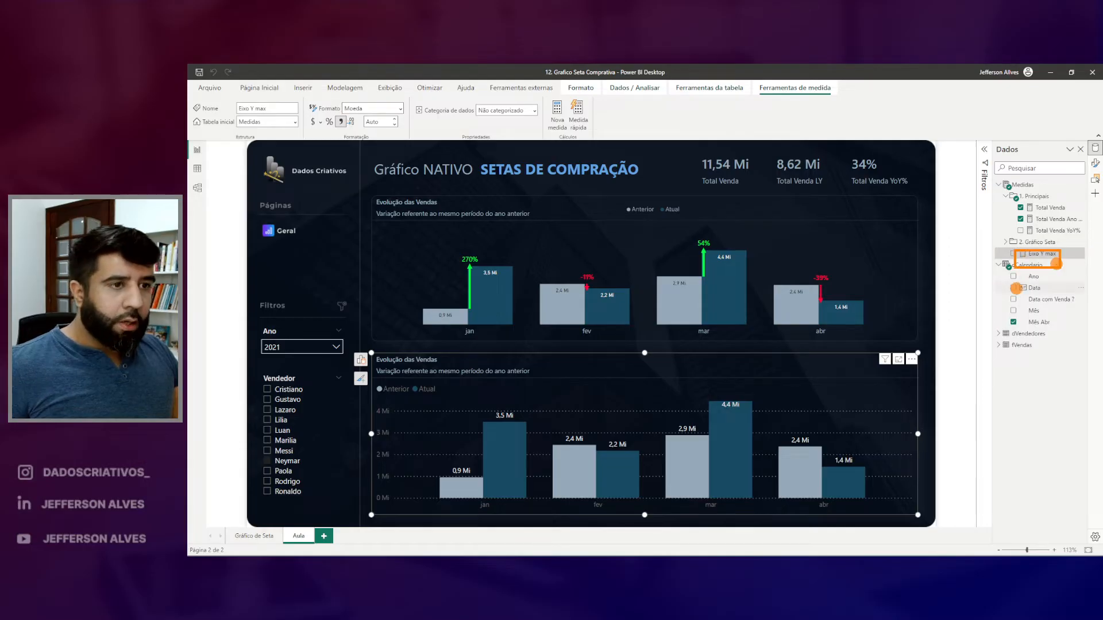
Add the Eixo Y max measure to the new chart's column values and check its columns across the months.
left_click(1012, 253)
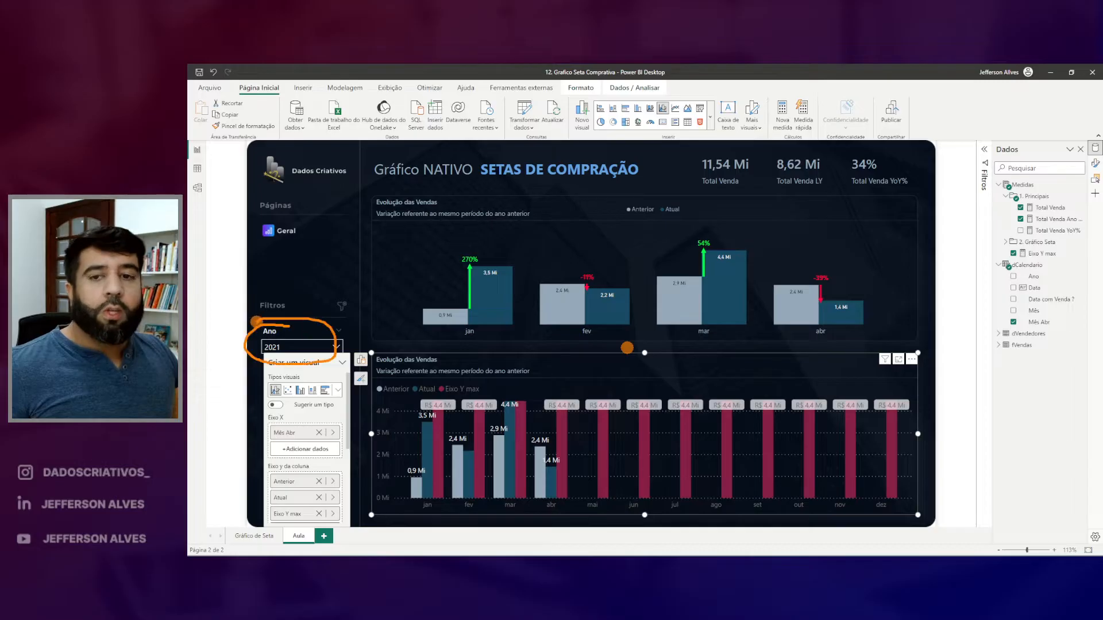
mouse_move(550, 498)
left_mouse_down()
mouse_move(577, 512)
mouse_move(703, 483)
mouse_move(860, 476)
left_mouse_up()
key("Escape")
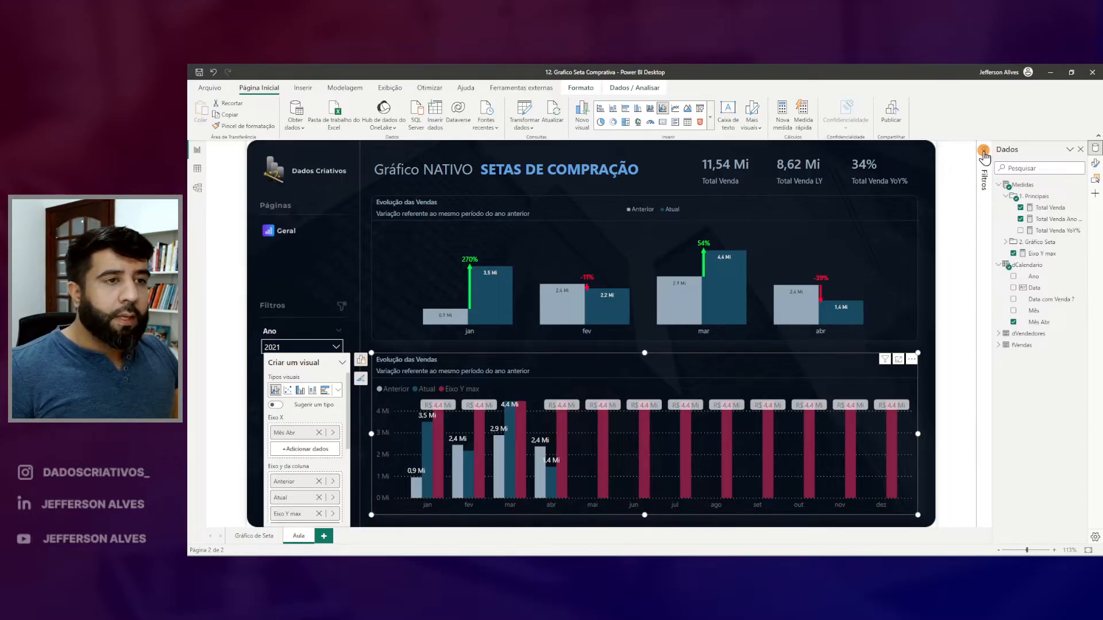
Filter the new chart to items where Atual "não está em branco" and deselect the chart.
left_click(982, 177)
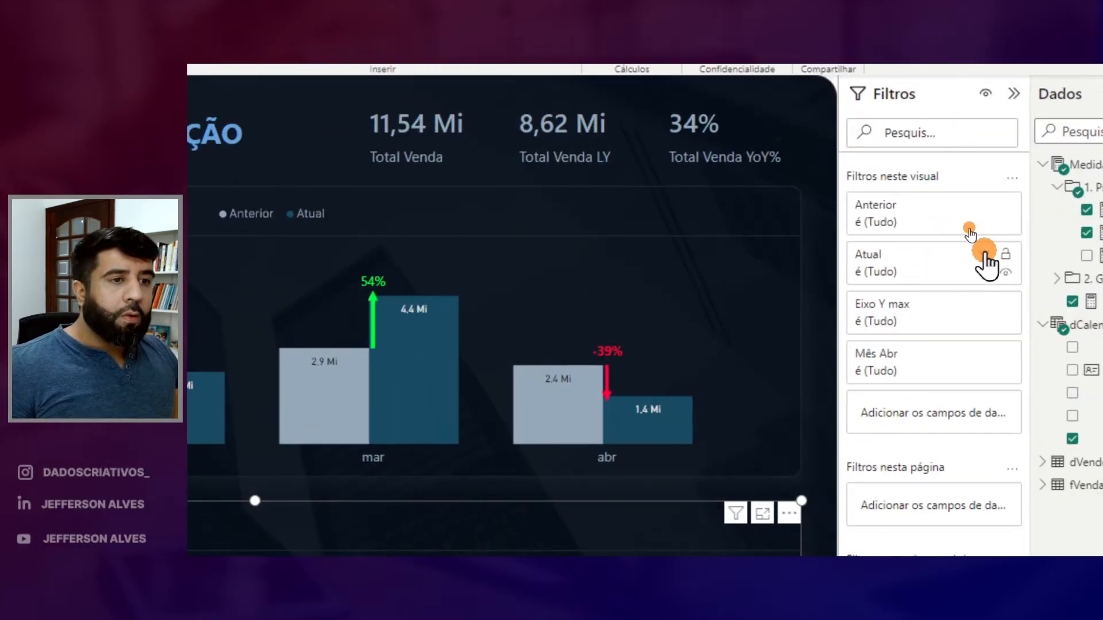
left_click(928, 241)
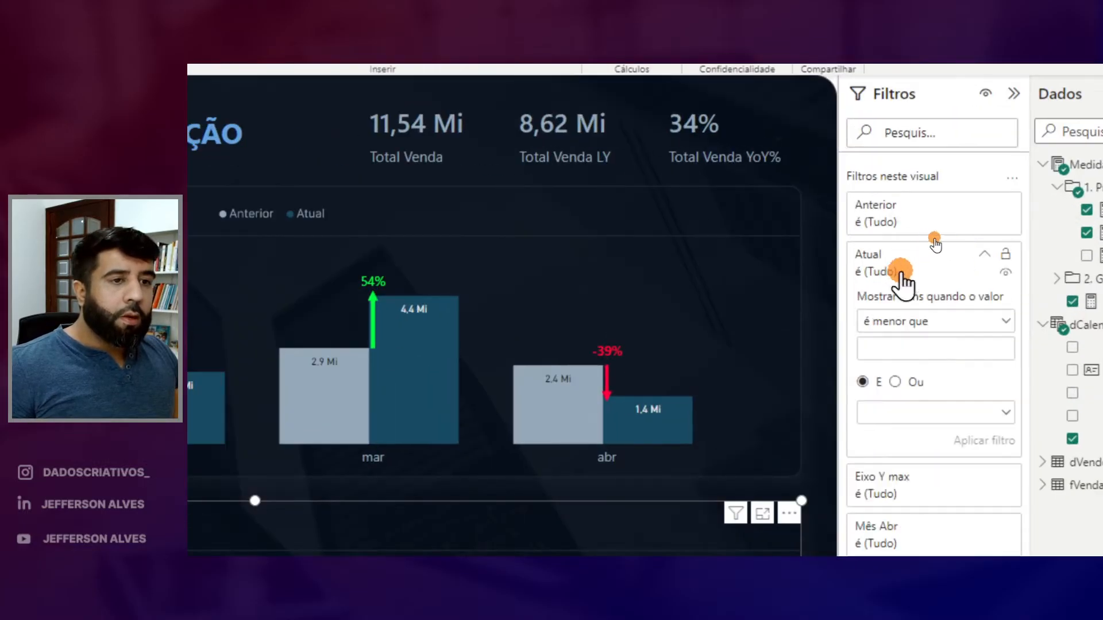
left_click(975, 323)
left_click(908, 510)
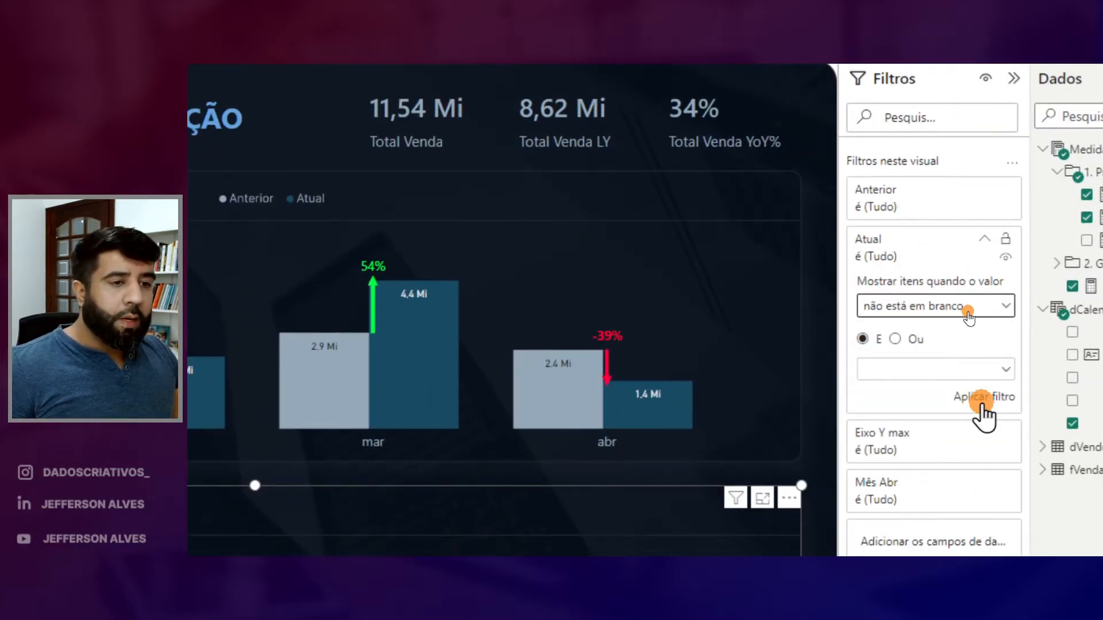
left_click(983, 402)
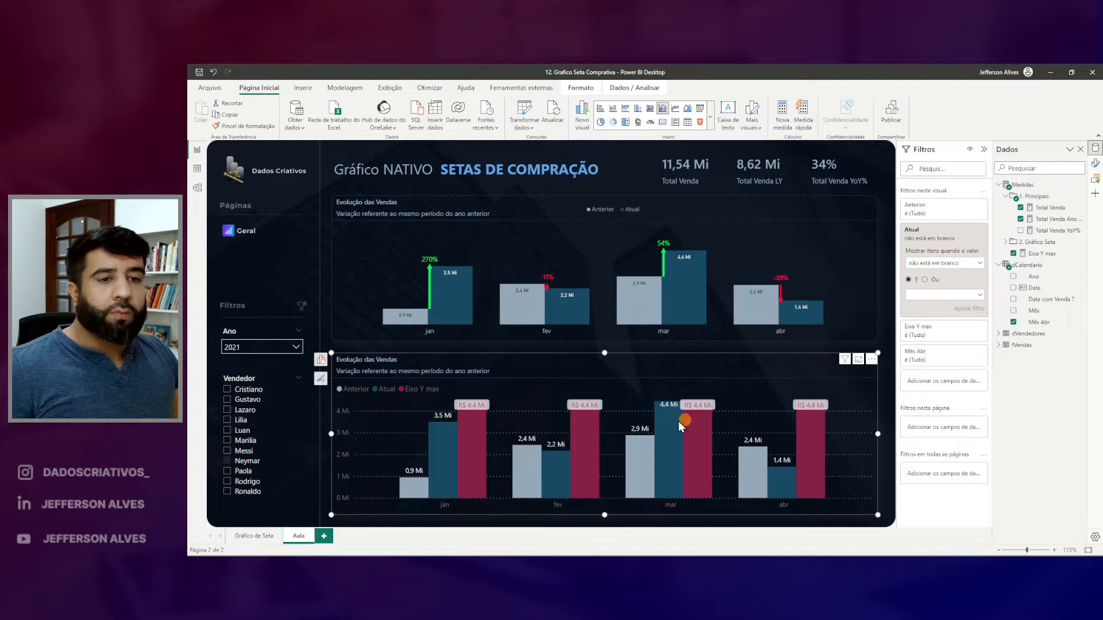
left_click(579, 352)
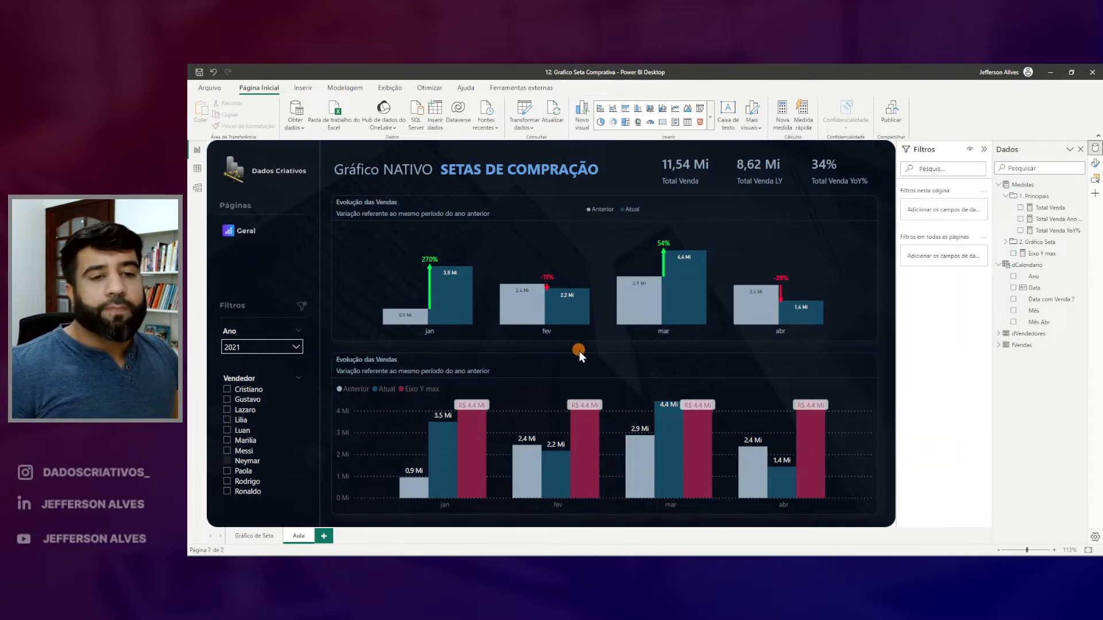
Compare the Eixo Y max columns in every month with March's current-year column in the lower chart.
left_click_drag(653, 398, 673, 414)
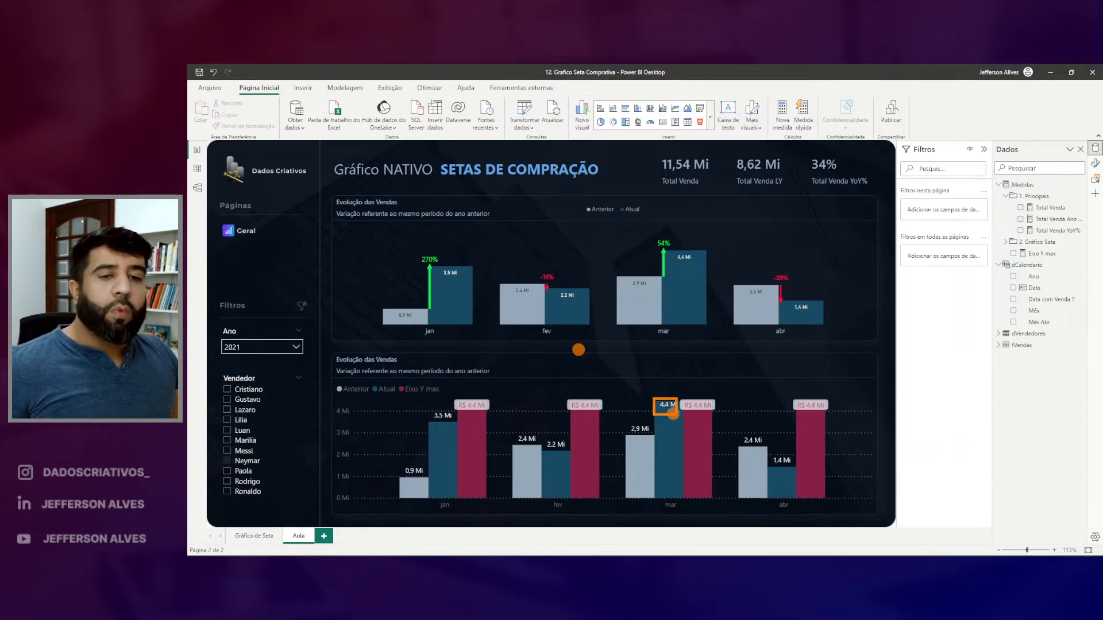
left_click_drag(603, 409, 478, 407)
key("Escape")
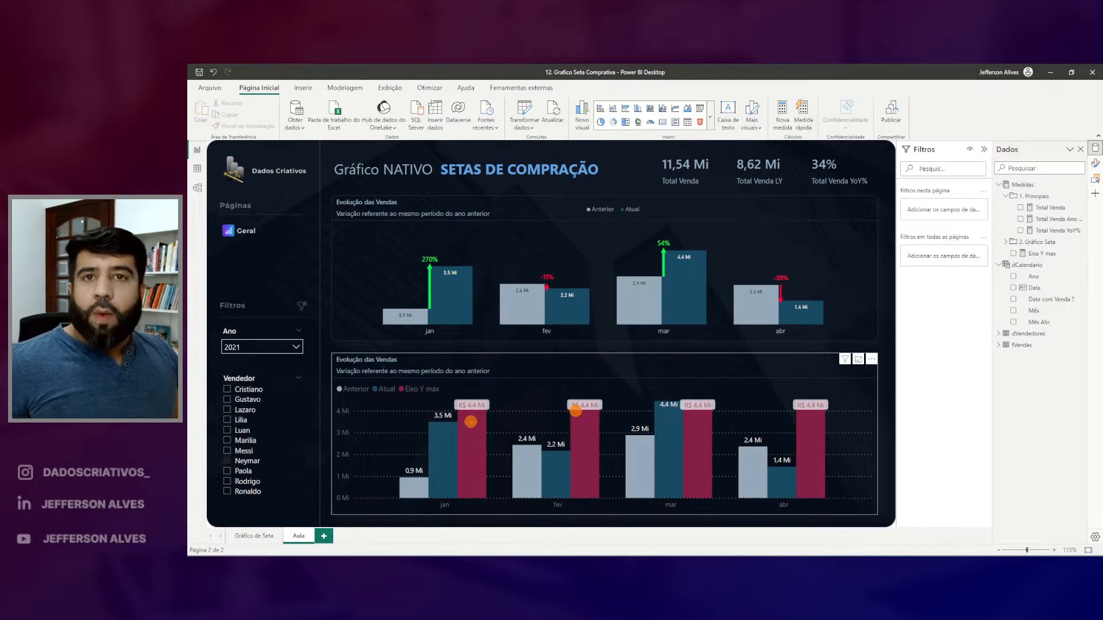
left_click_drag(646, 420, 650, 424)
left_click_drag(721, 439, 827, 442)
left_click_drag(423, 419, 499, 419)
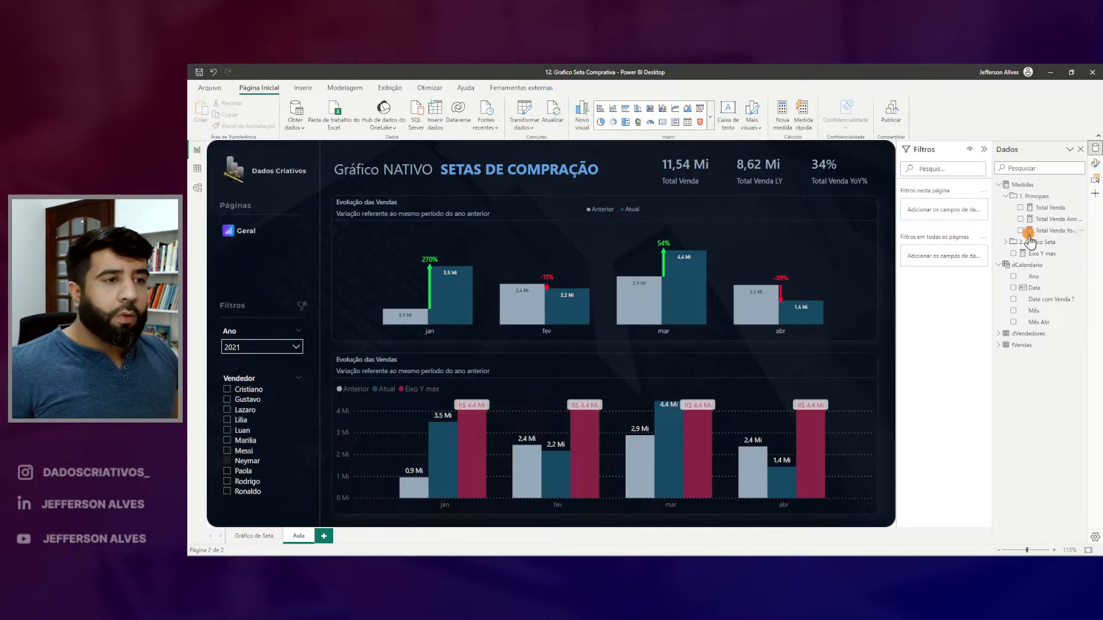
Open the Eixo Y max formula and insert a copy of the vMaior_valor_atual variable block below the original.
left_click(1043, 254)
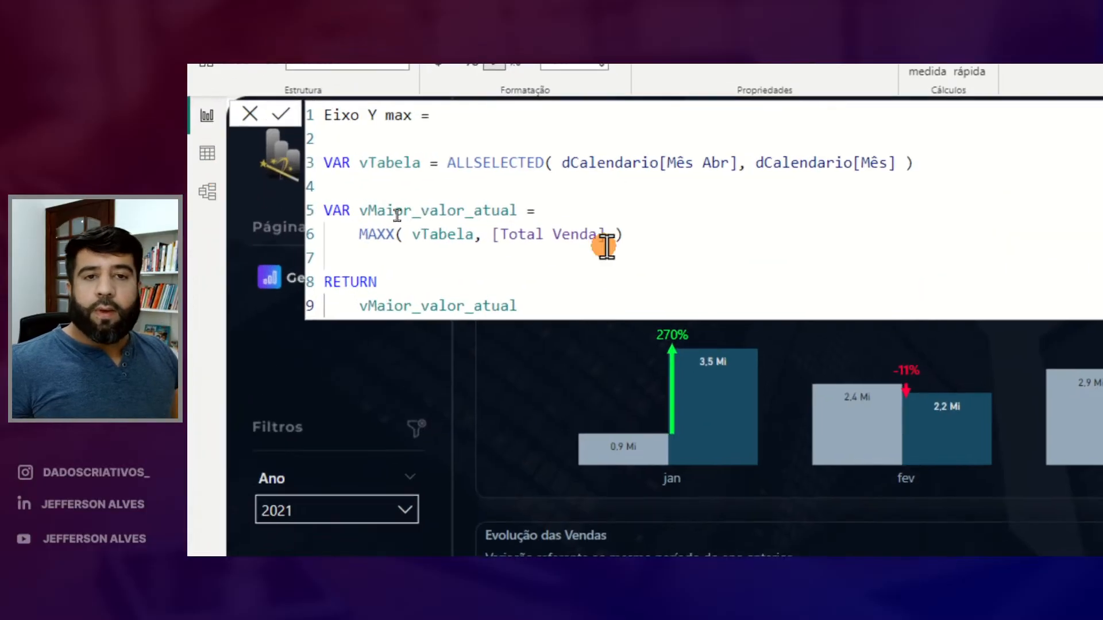
left_click_drag(405, 209, 263, 199)
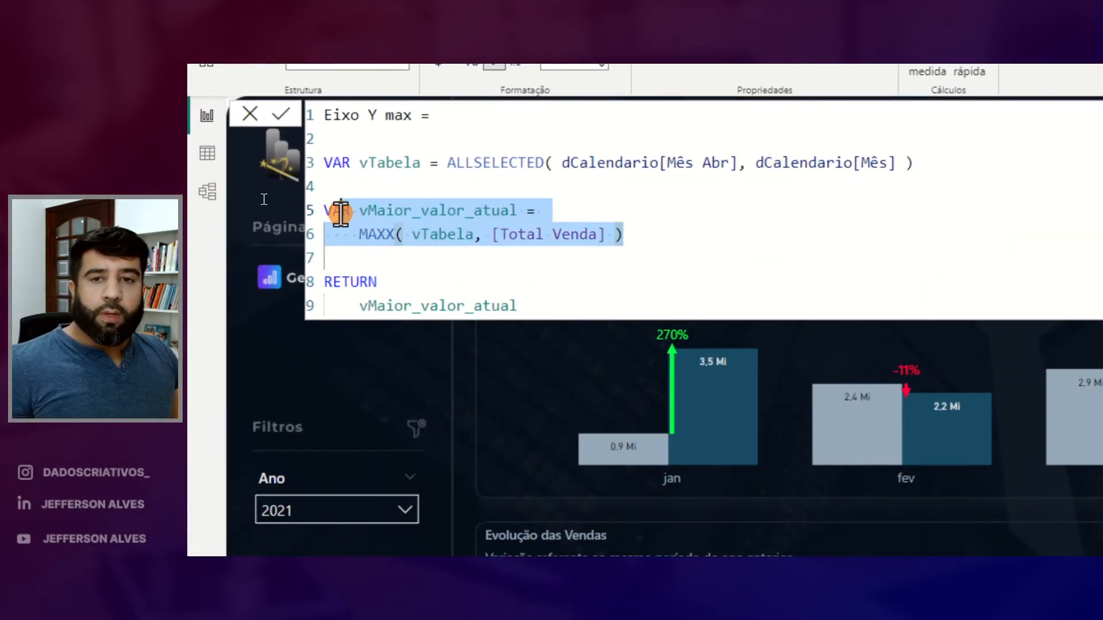
left_click(652, 234)
key("Return")
key("Return")
type("VAR vMaior_valor_atual =     MAXX( vTabela, [Total Venda] )")
Rename the copied variable vMaior_valor_anterior and make its MAXX evaluate [Total Venda Ano Anterior].
left_click_drag(526, 281, 486, 282)
type("anterior")
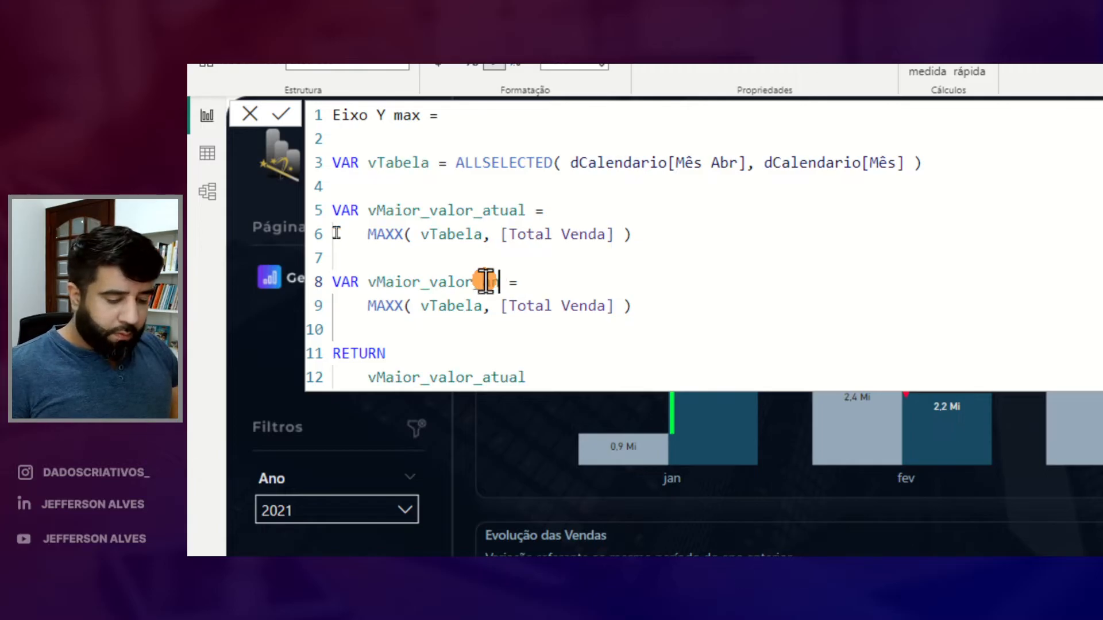
left_click(607, 306)
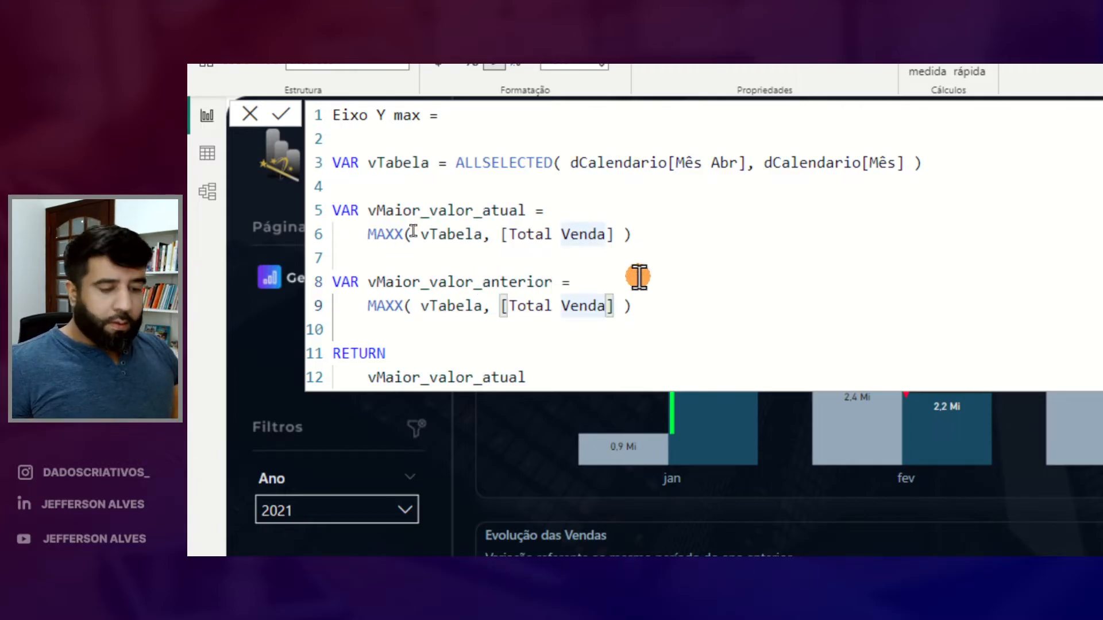
key("Tab")
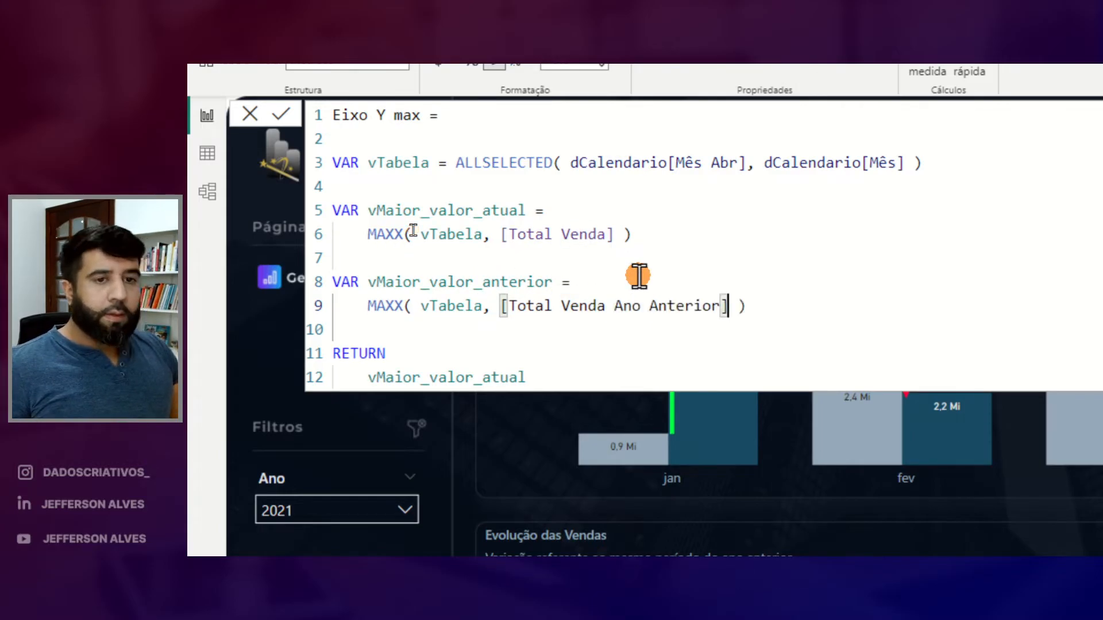
Make the measure return vMaior_valor_anterior and commit the formula.
double_click(520, 282)
key("ctrl+c")
left_click(489, 378)
double_click(489, 377)
key("ctrl+v")
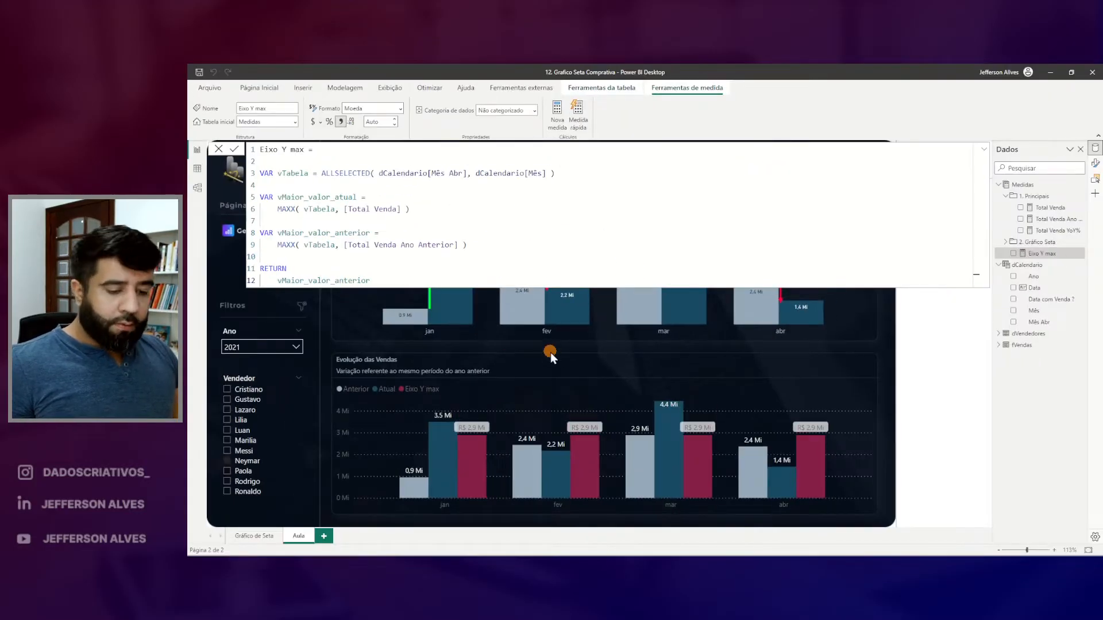
Examine the Eixo Y max columns across the months and compare March's previous-year and current-year columns.
key("ctrl+2")
left_click_drag(688, 437, 829, 438)
left_click_drag(572, 441, 604, 441)
left_click_drag(452, 432, 463, 431)
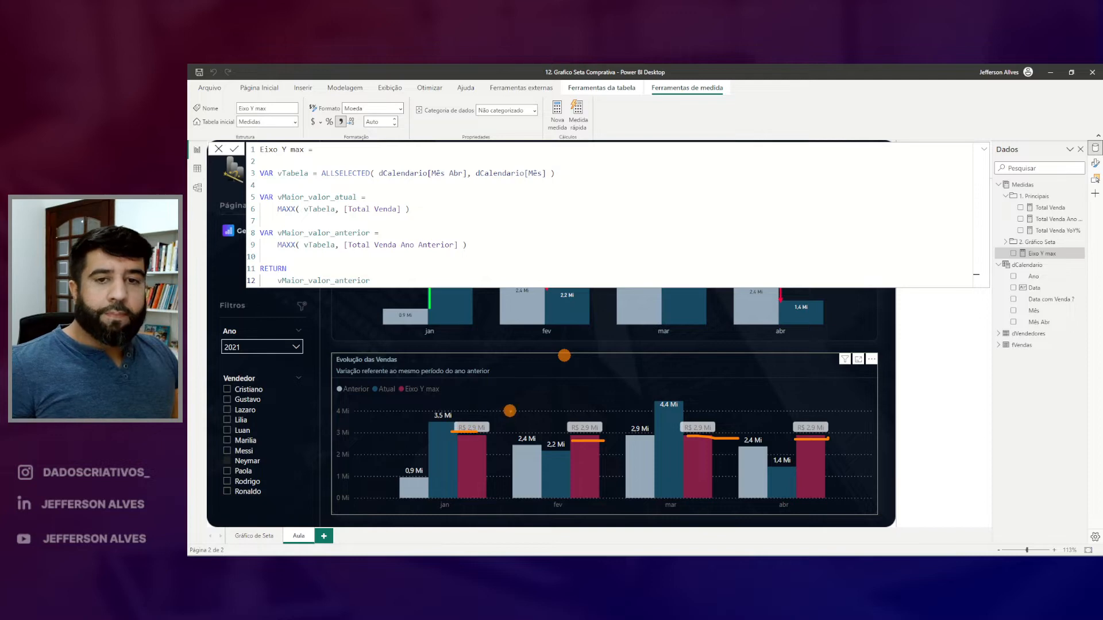
key("Escape")
left_click(348, 258)
key("Escape")
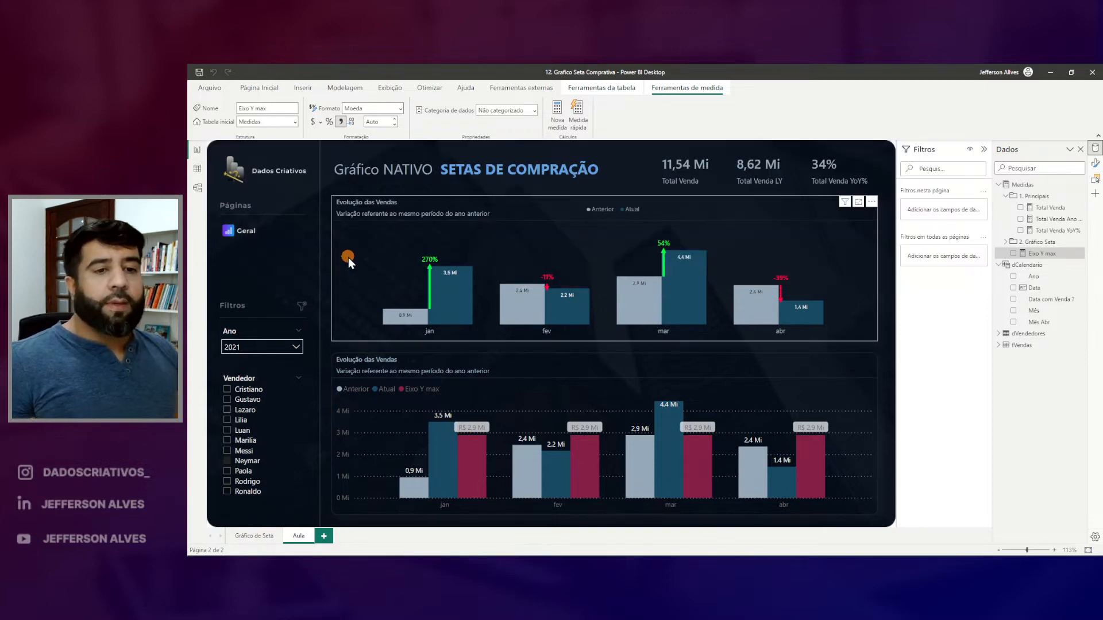
left_click(493, 359)
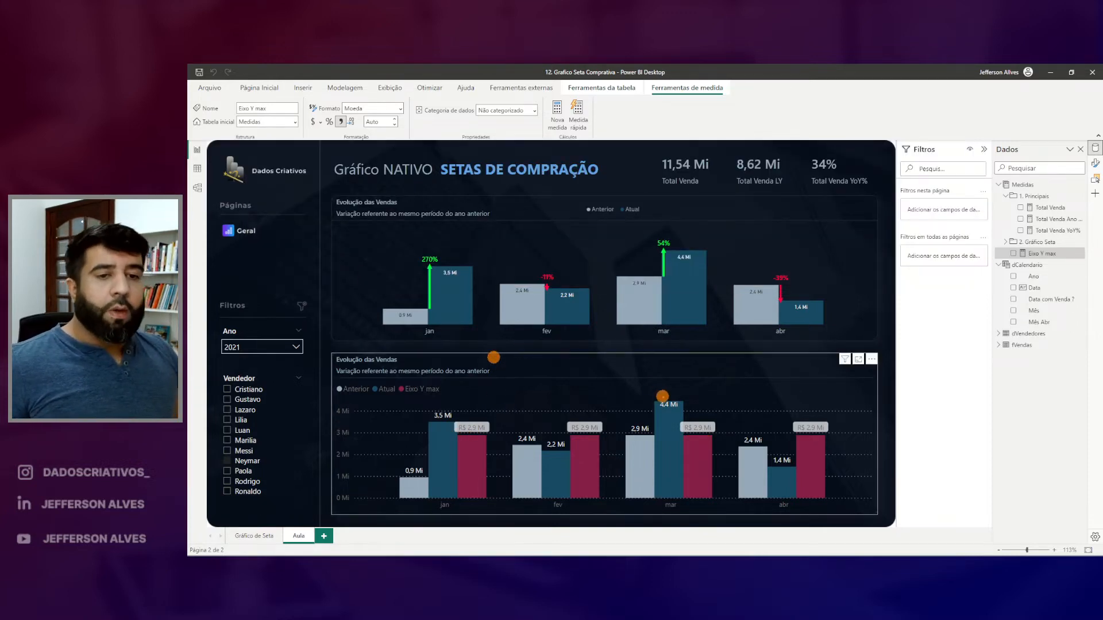
mouse_move(665, 418)
left_mouse_down()
mouse_move(684, 421)
mouse_move(652, 442)
left_mouse_up()
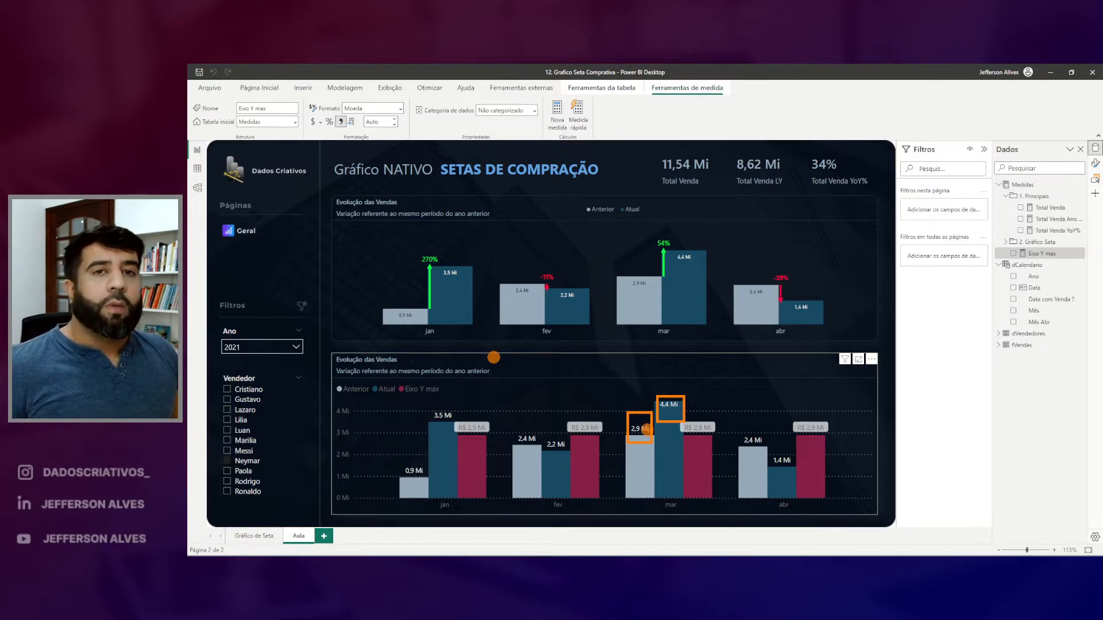
key("Escape")
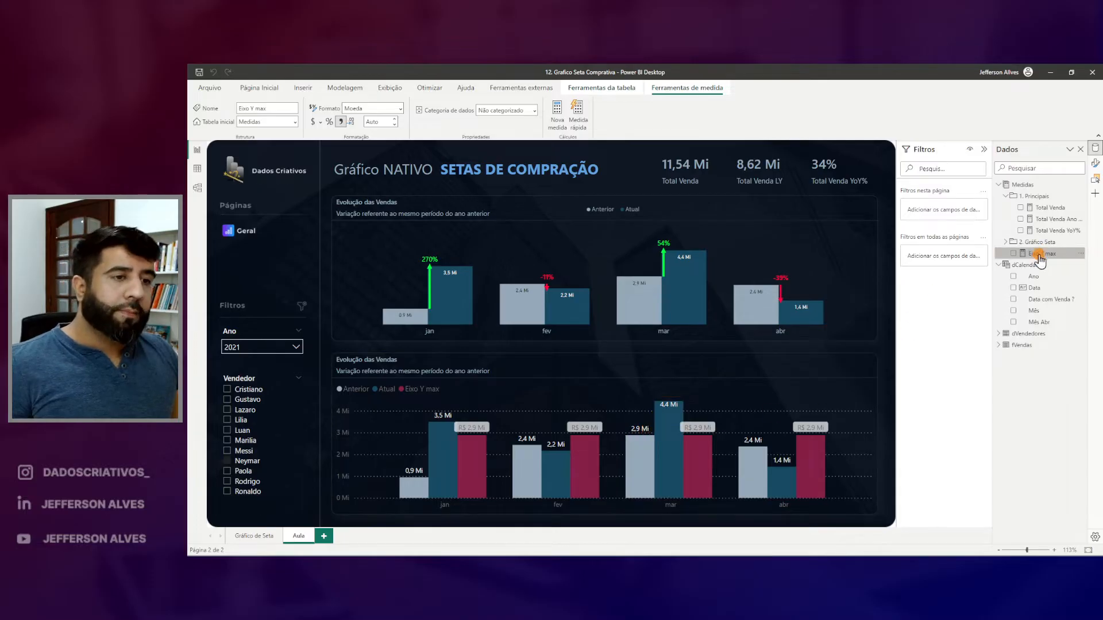
Reopen the Eixo Y max formula and declare a variable vCheck below vMaior_valor_anterior.
left_click(1039, 255)
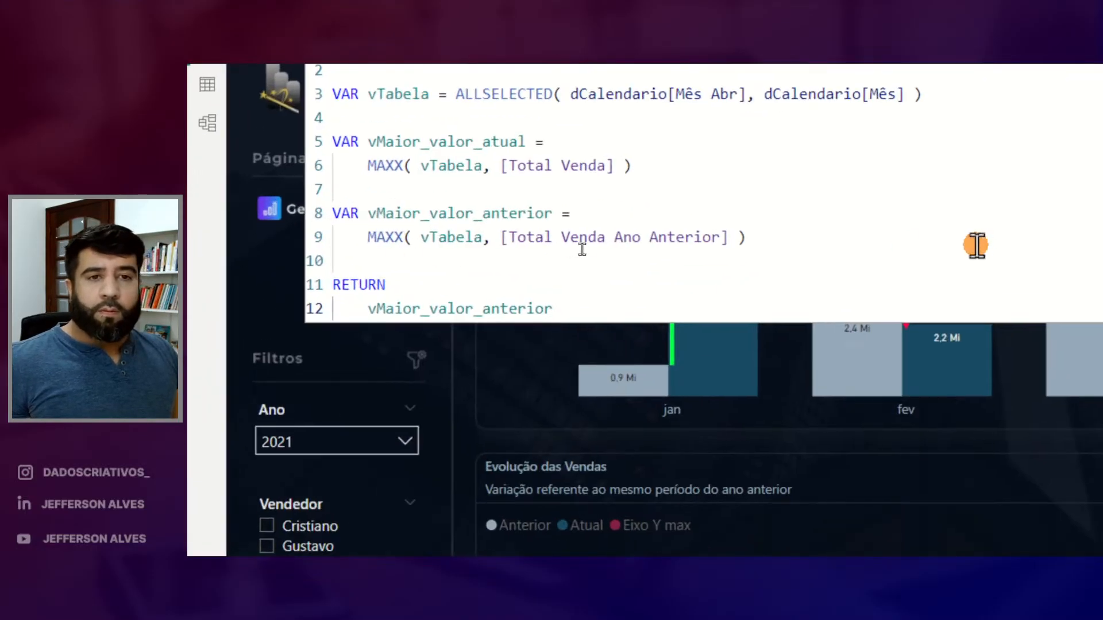
left_click(836, 231)
key("shift+Return")
key("shift+Return")
key("BackSpace")
type("VAR vCheck =")
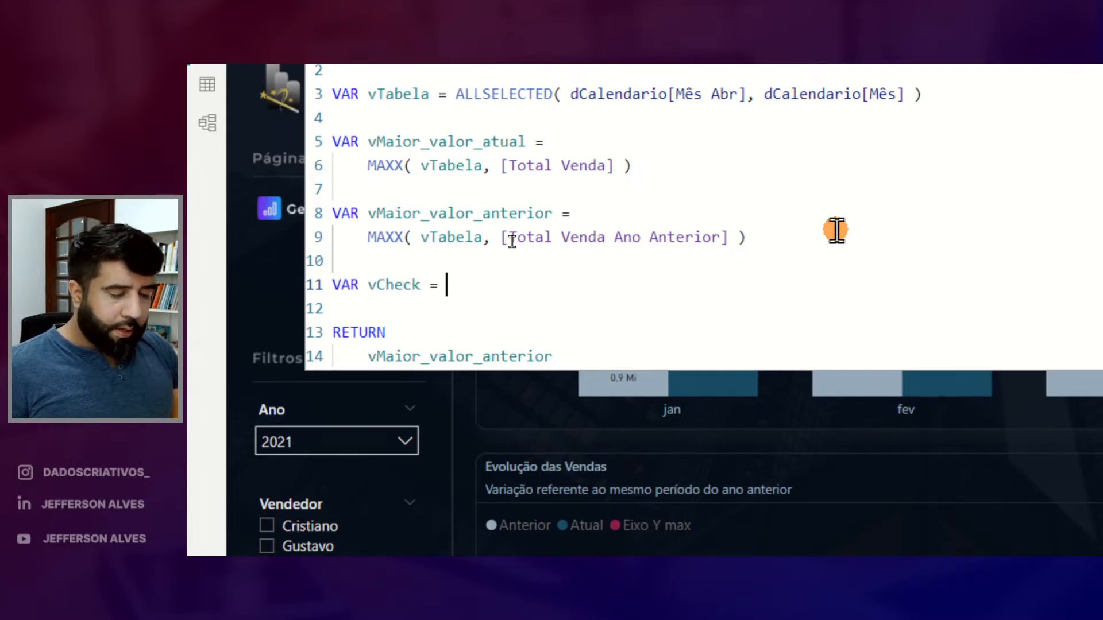
Define vCheck as MAX( vMaior_valor_anterior, vMaior_valor_atual ) and commit the measure with vCheck as the returned value.
key("shift+Return")
type("MAX(")
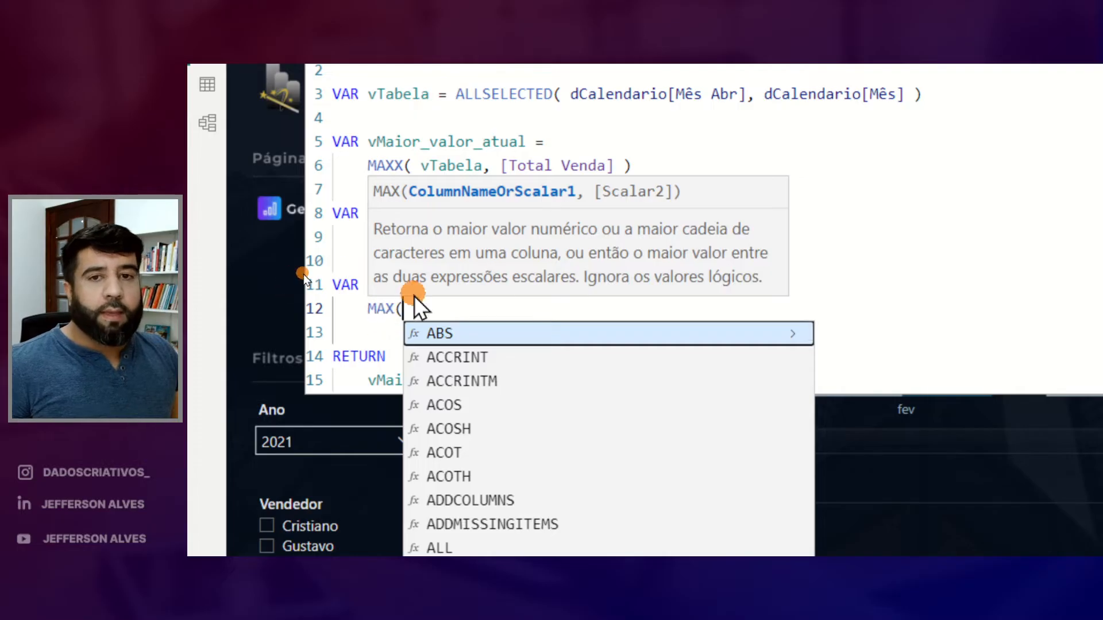
type(" VM")
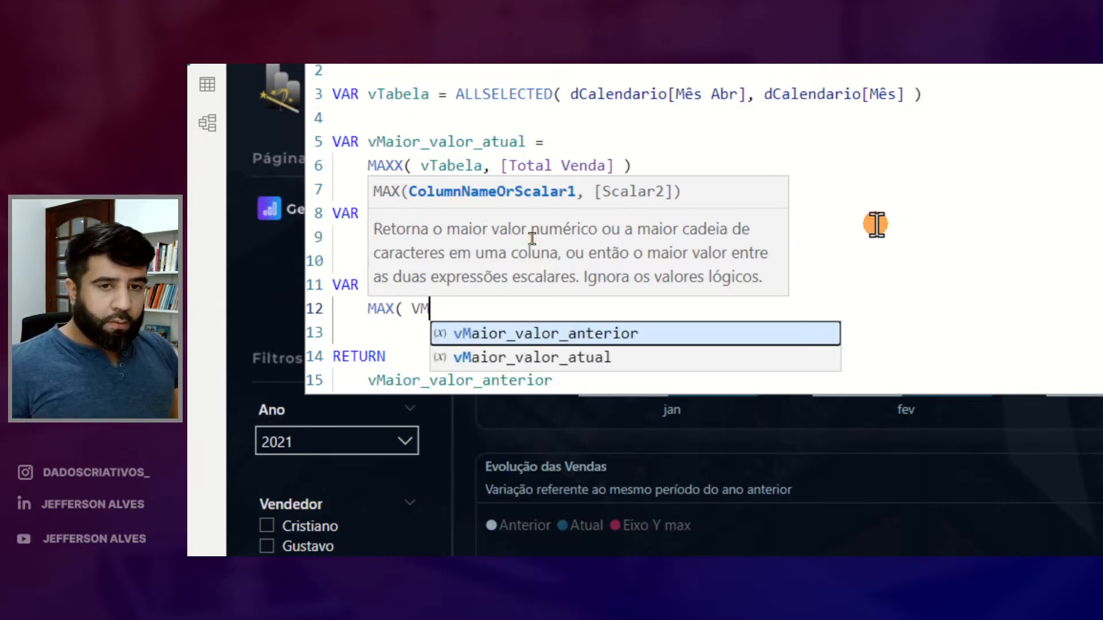
key("Tab")
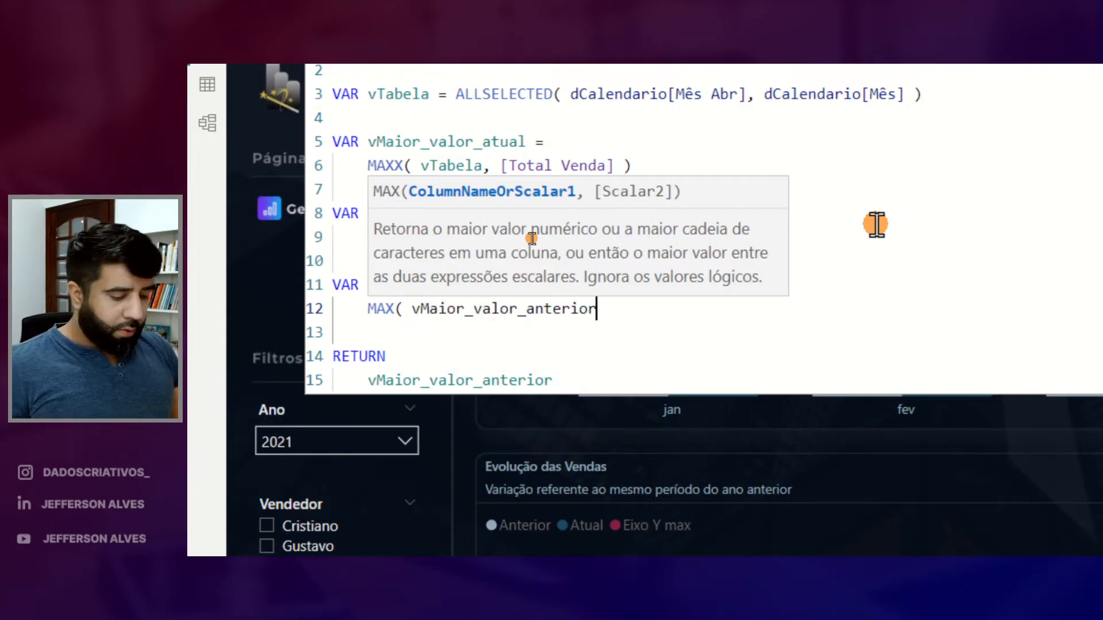
type(", VMA")
key("Down")
key("Tab")
type(")")
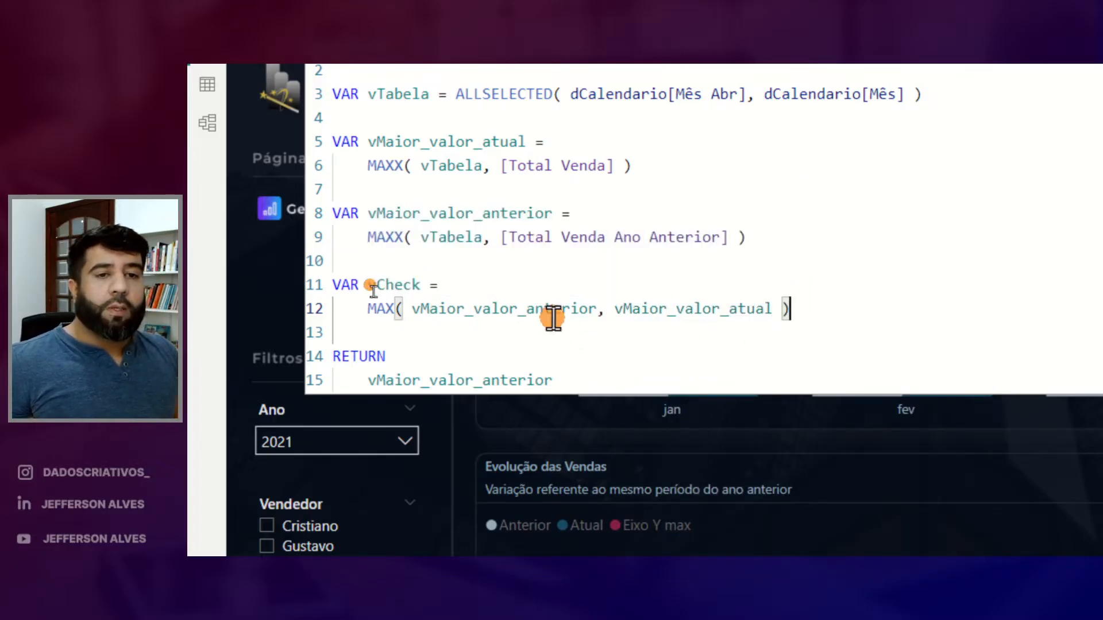
double_click(406, 284)
double_click(424, 380)
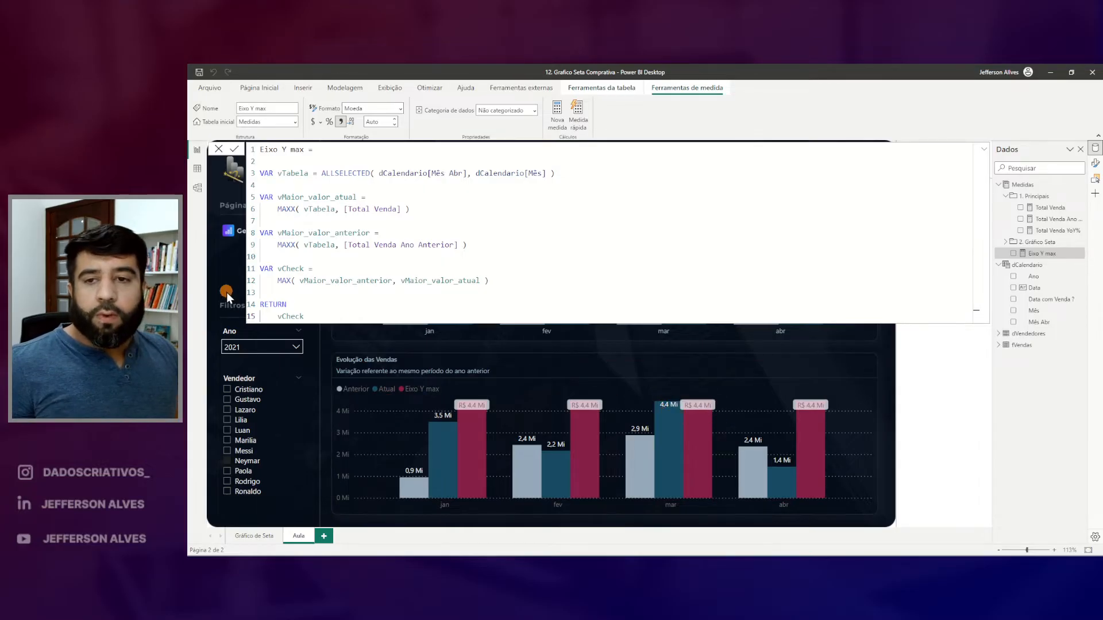
Switch the Ano slicer to 2020 to check the Eixo Y max columns against the highest month, and set it back to 2021.
left_click(260, 347)
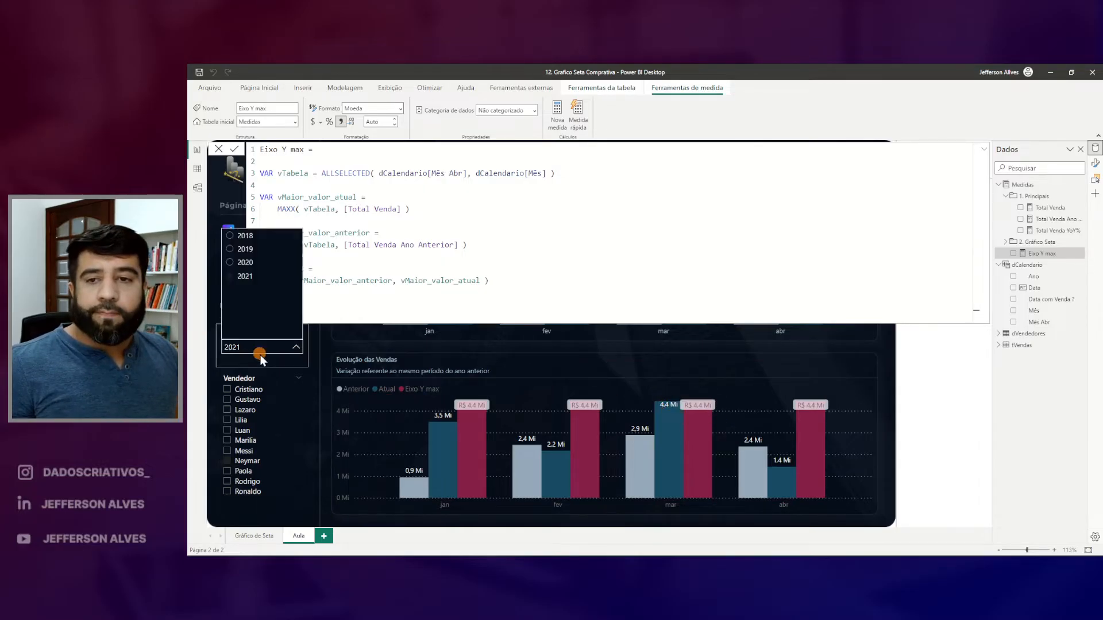
left_click(245, 264)
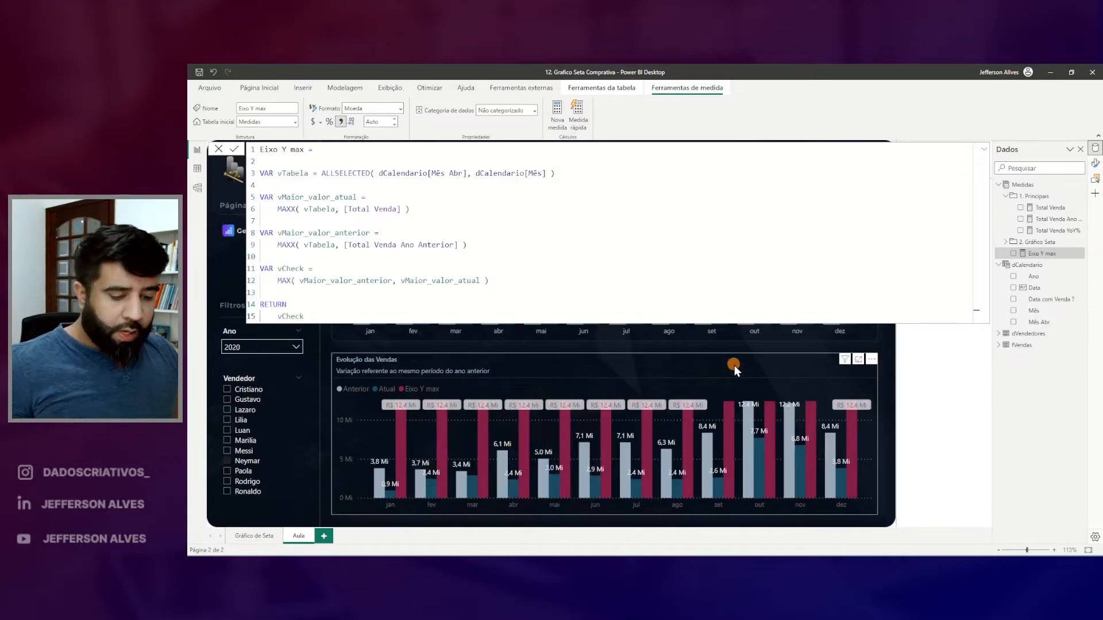
left_click_drag(757, 415, 764, 418)
mouse_move(381, 371)
left_mouse_down()
mouse_move(345, 392)
mouse_move(380, 374)
left_mouse_up()
left_click_drag(702, 408, 414, 405)
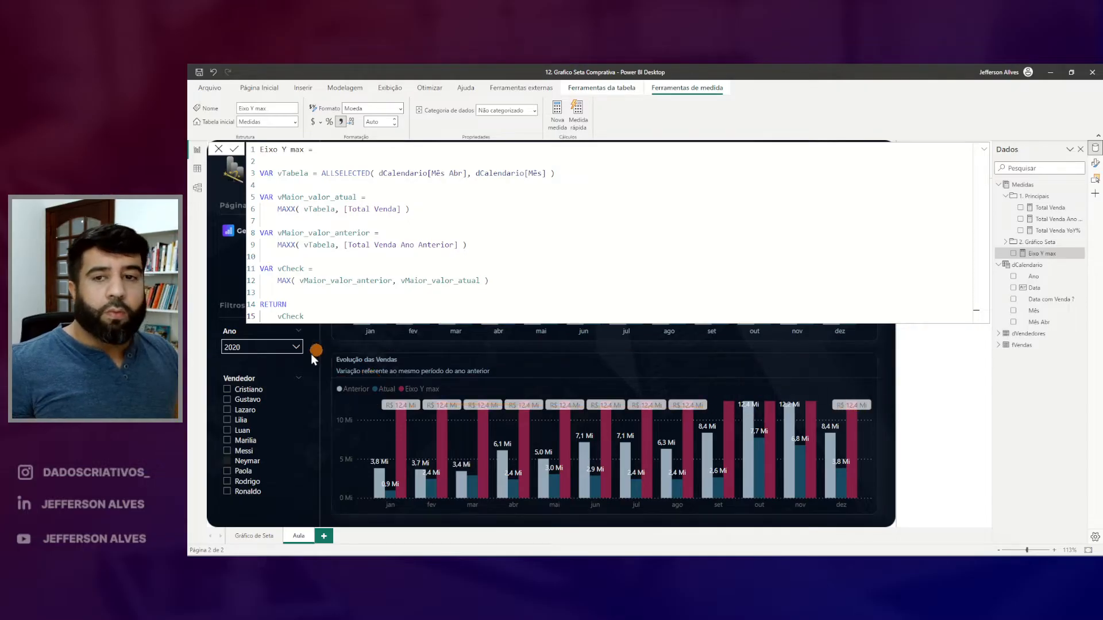
left_click(296, 346)
left_click(243, 281)
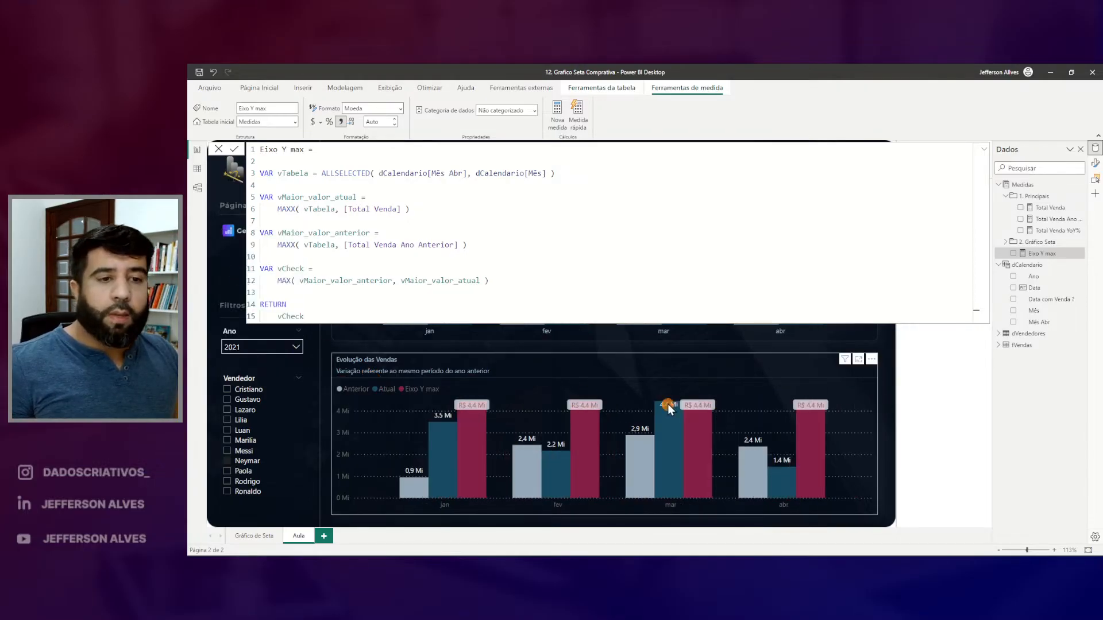
Close the formula editor and compare March's current-year column with its Eixo Y max column in the lower chart.
key("Escape")
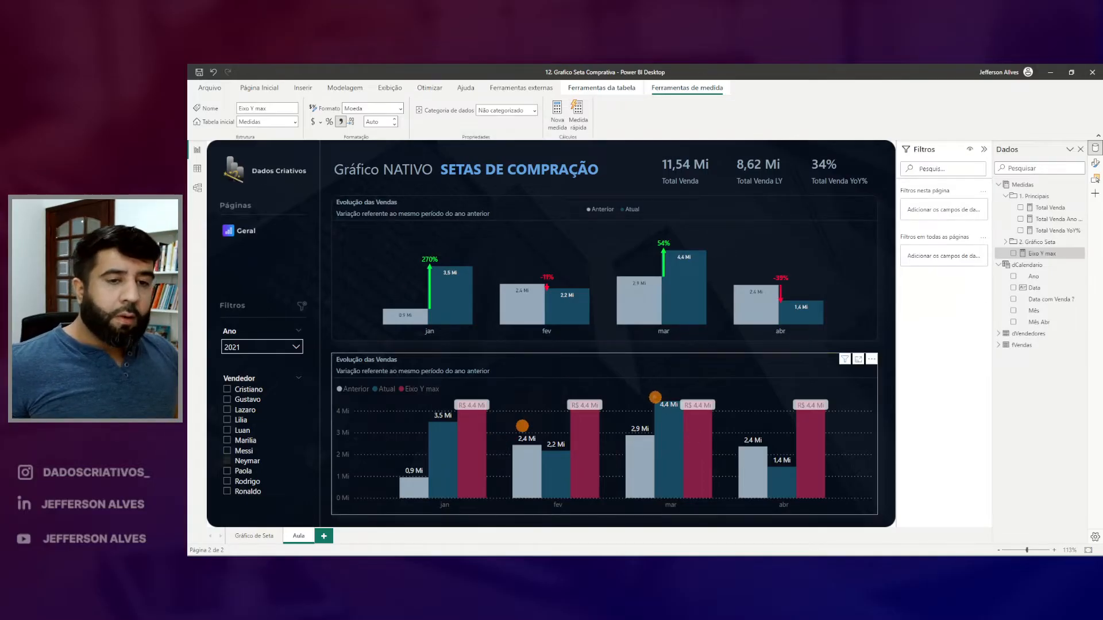
left_click(677, 413)
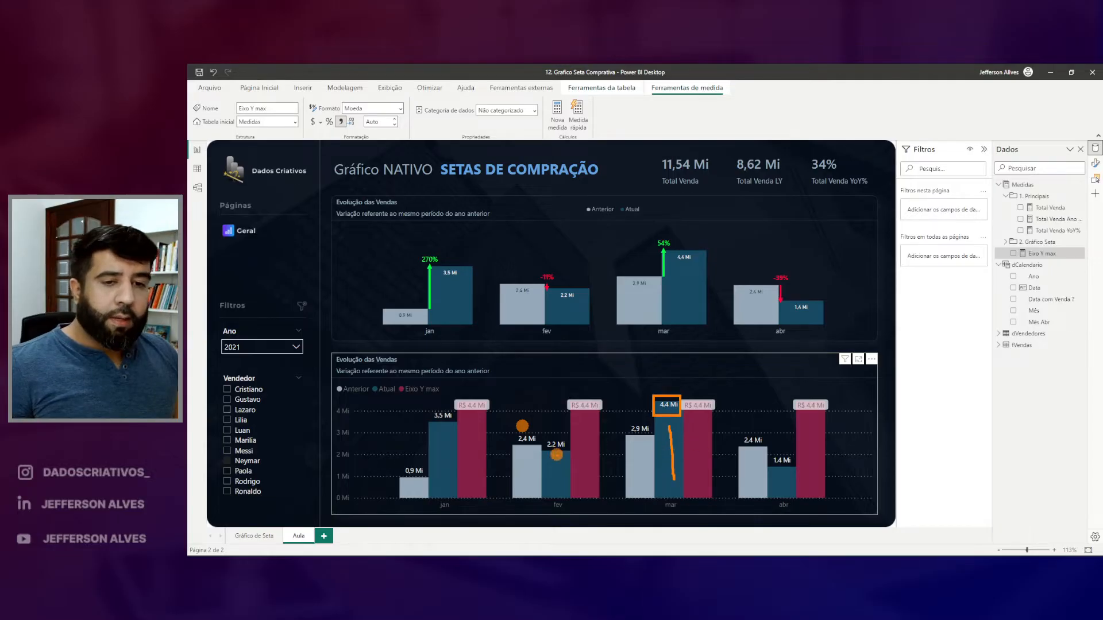
key("Escape")
key("ctrl+2")
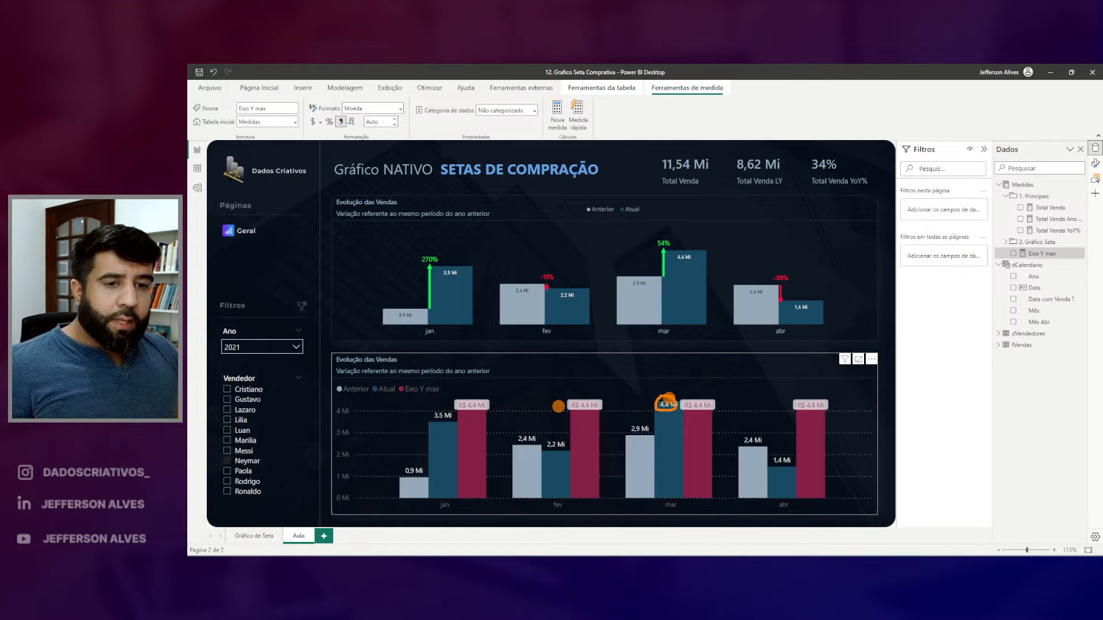
key("Escape")
key("ctrl+2")
left_click_drag(686, 414, 711, 422)
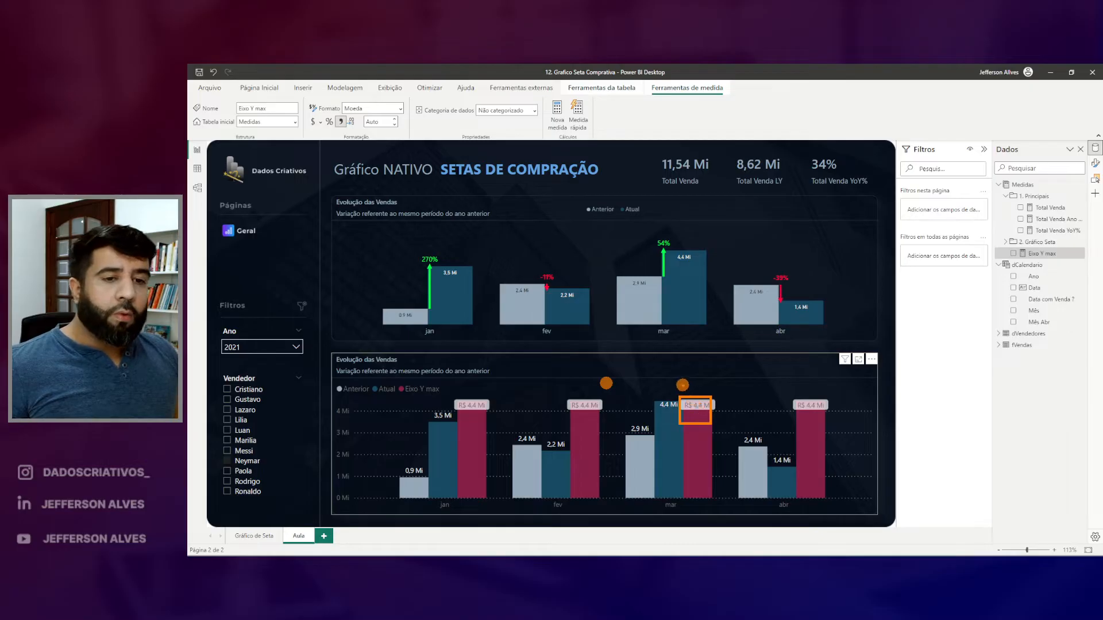
key("Escape")
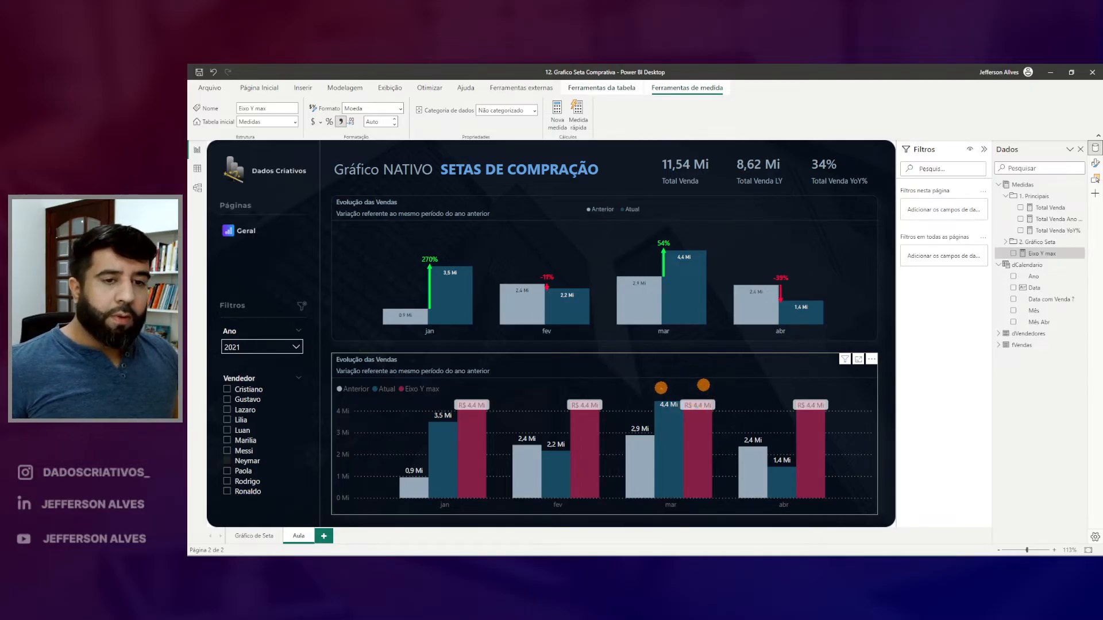
Multiply the returned vCheck by 1.3 in the Eixo Y max measure and commit the formula.
left_click_drag(655, 390, 685, 398)
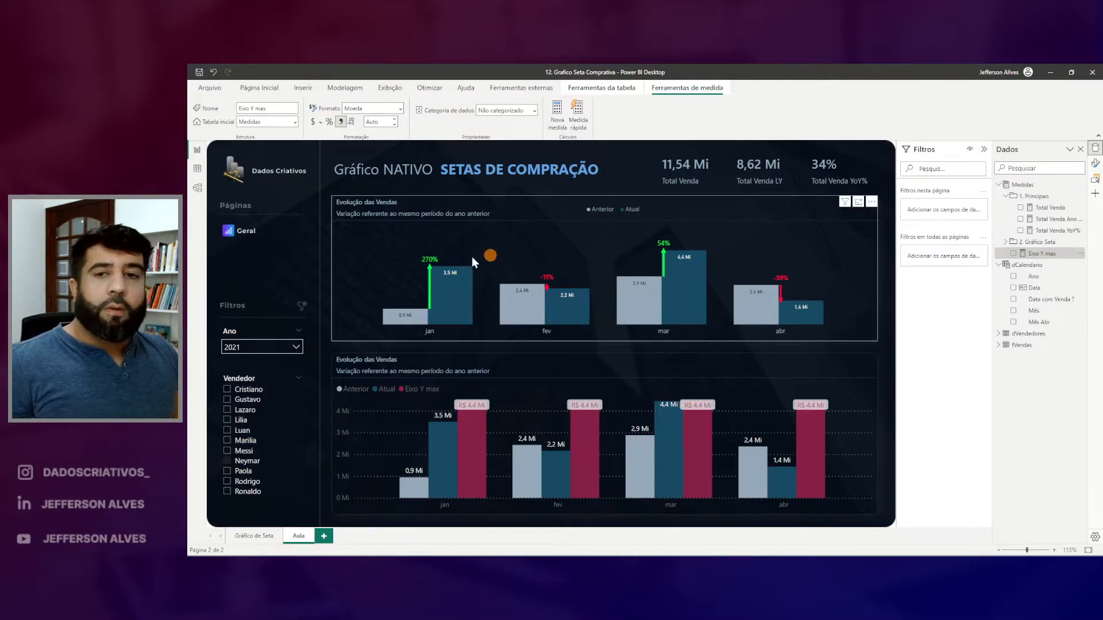
left_click(1049, 232)
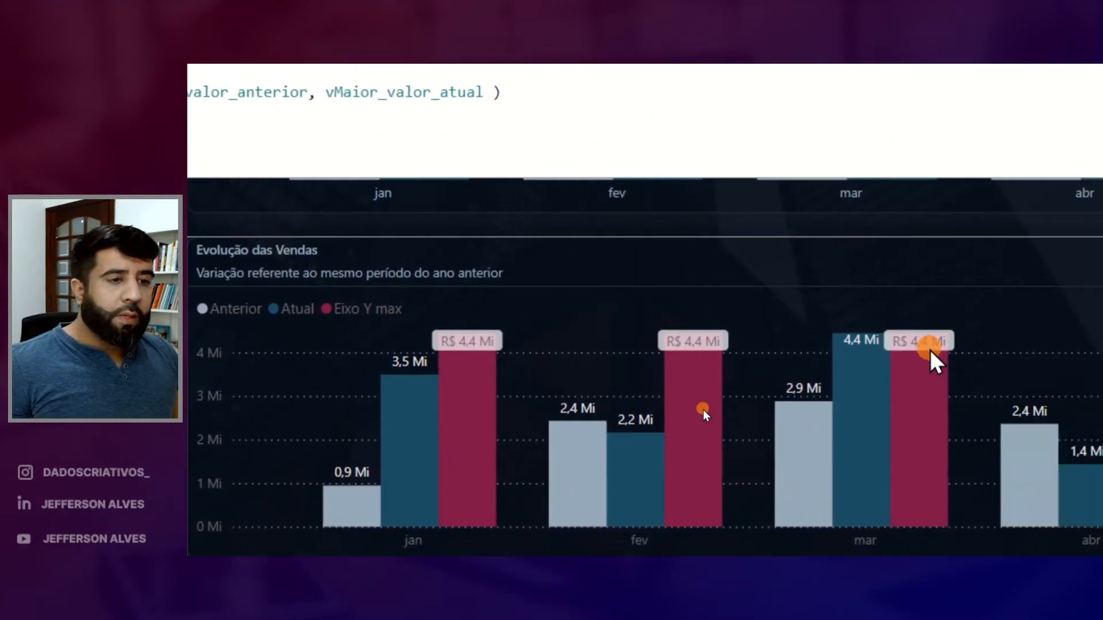
type("1.3")
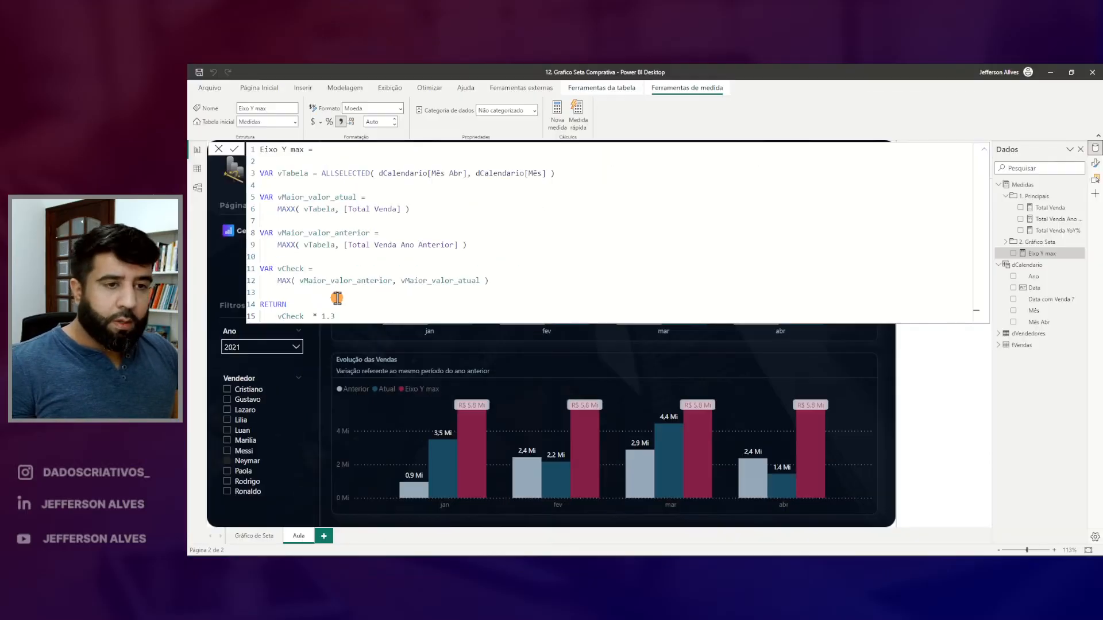
key("Return")
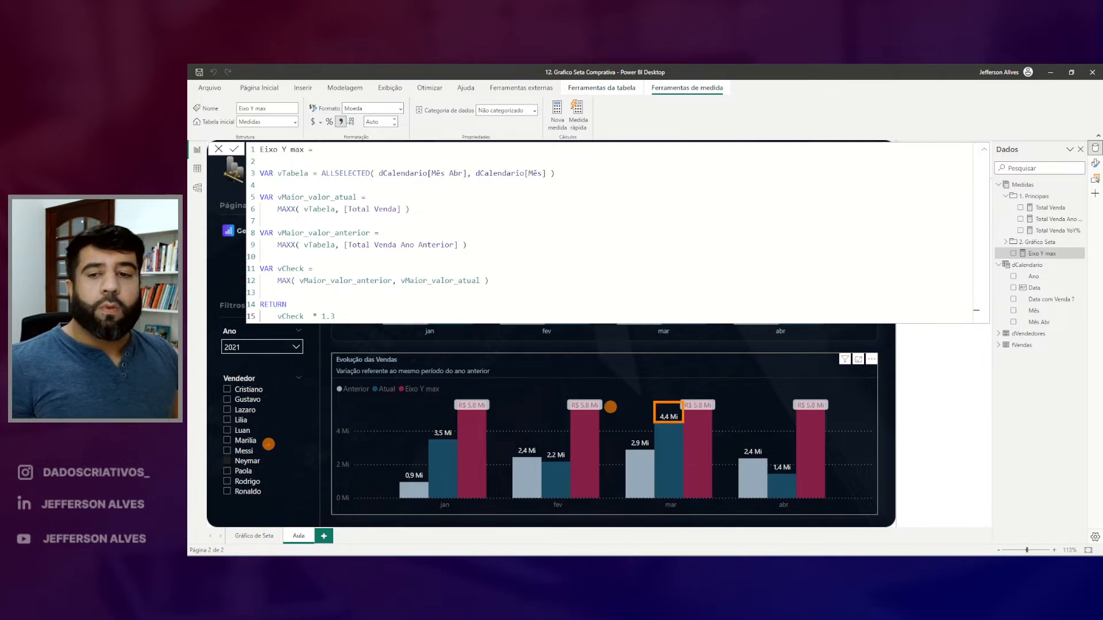
Filter the report by different salespeople in the Vendedor slicer to check the headroom given by Eixo Y max.
left_click(241, 441)
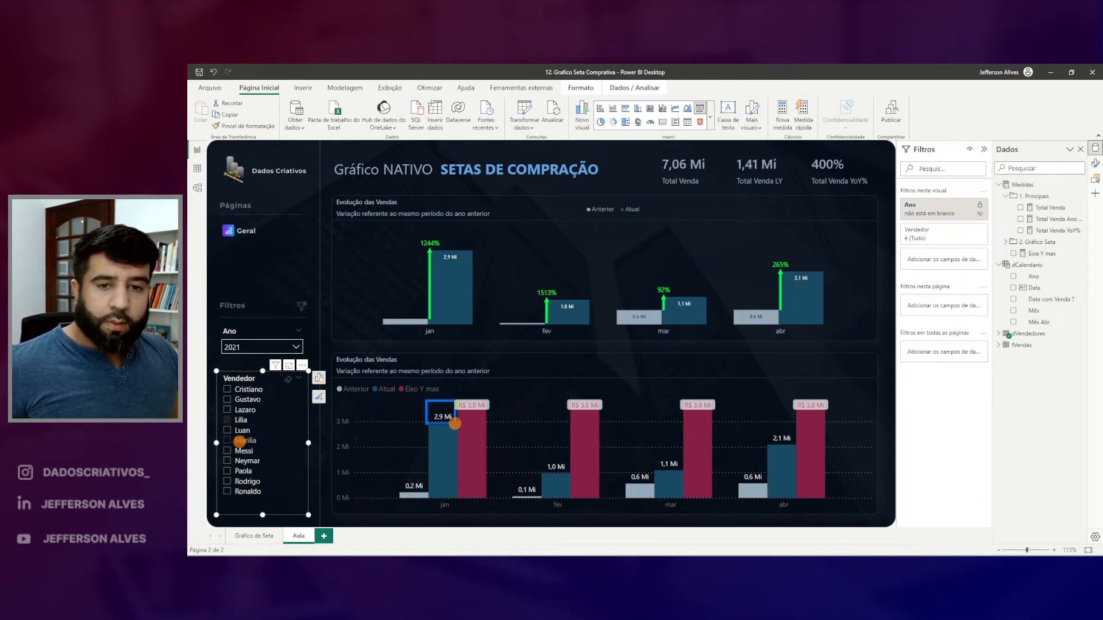
left_click(242, 440)
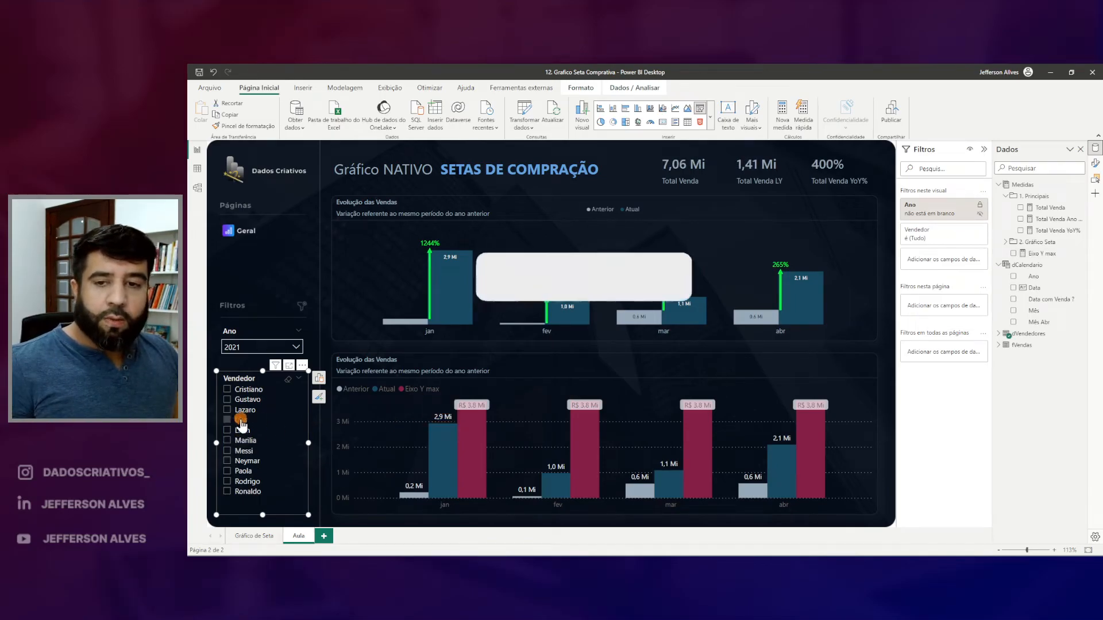
left_click(248, 451)
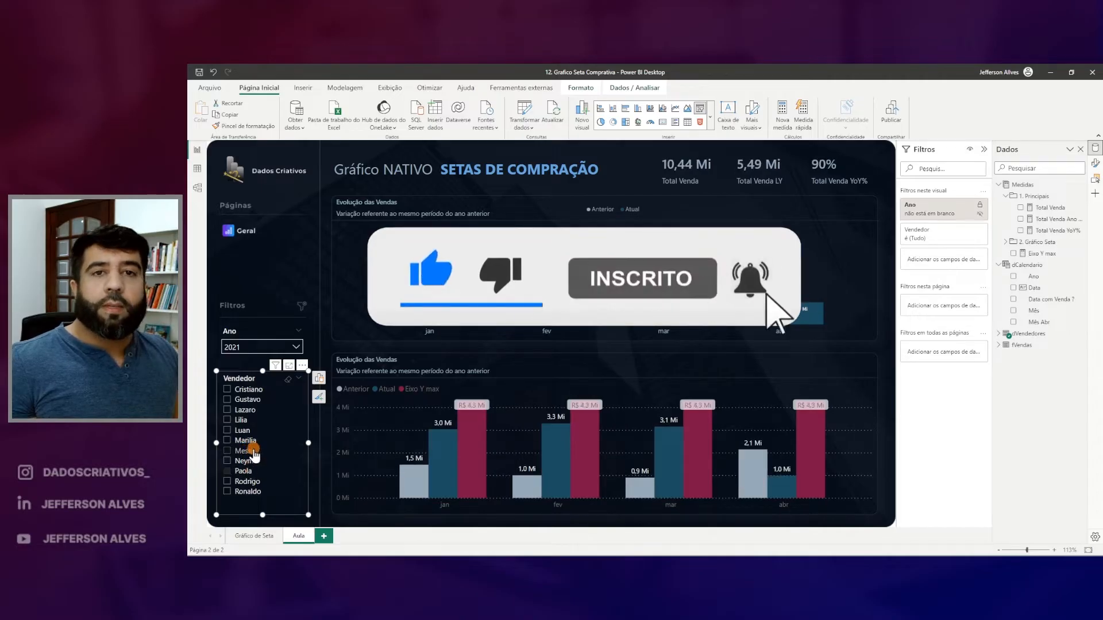
Reopen the Eixo Y max formula and declare a variable vDeslocamento equal to 1.3 below vCheck.
left_click(1053, 260)
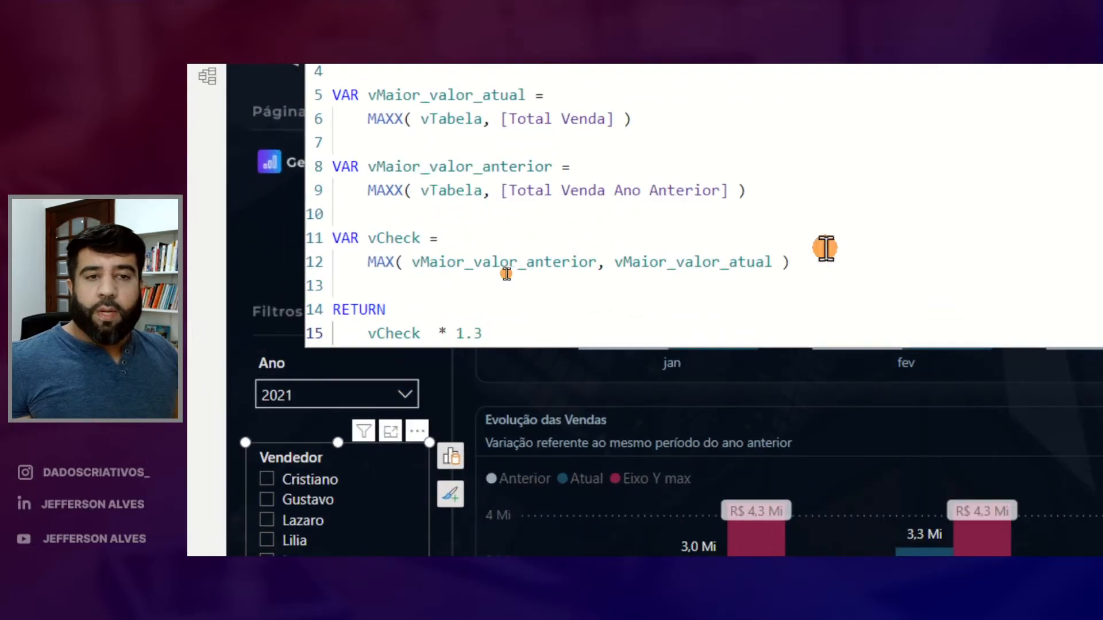
left_click(830, 259)
key("Return")
key("Return")
type("var")
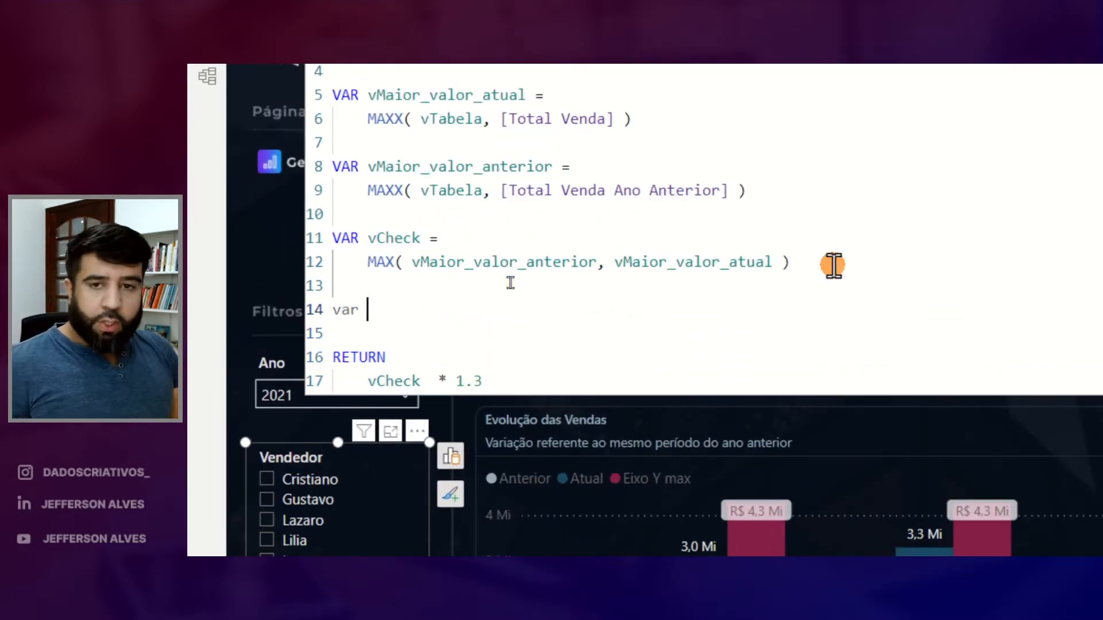
key("BackSpace")
key("BackSpace")
type("VAR vDeslocamento =")
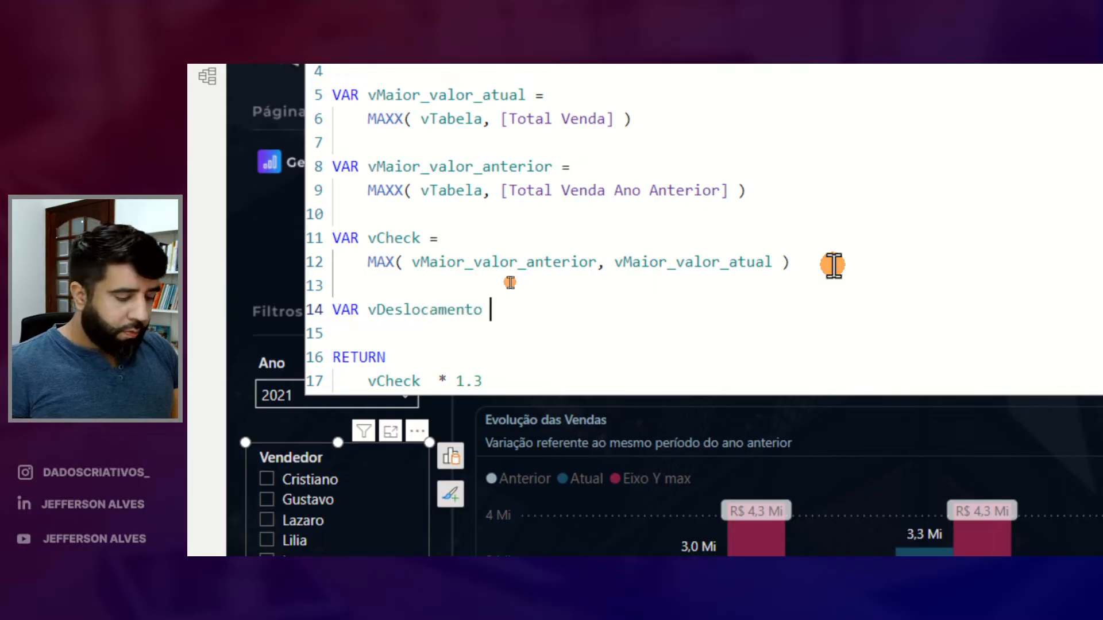
key("Return")
key("Tab")
type("1.")
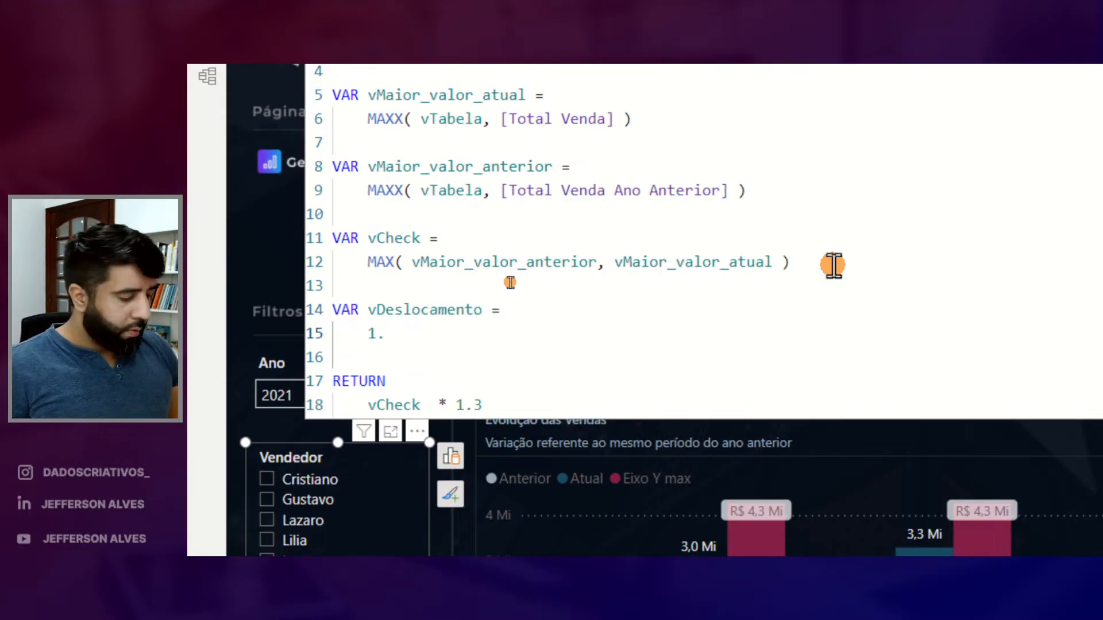
type("3")
Replace the 1.3 factor in the RETURN expression with vDeslocamento and commit the Eixo Y max measure.
double_click(422, 309)
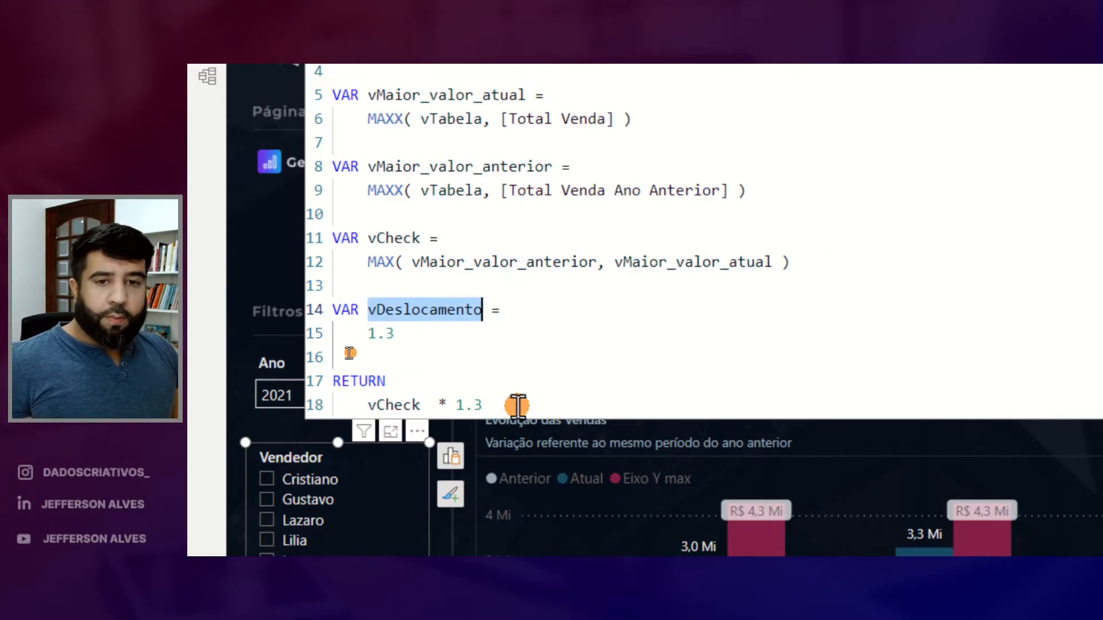
key("ctrl+c")
left_click_drag(486, 405, 457, 405)
key("ctrl+v")
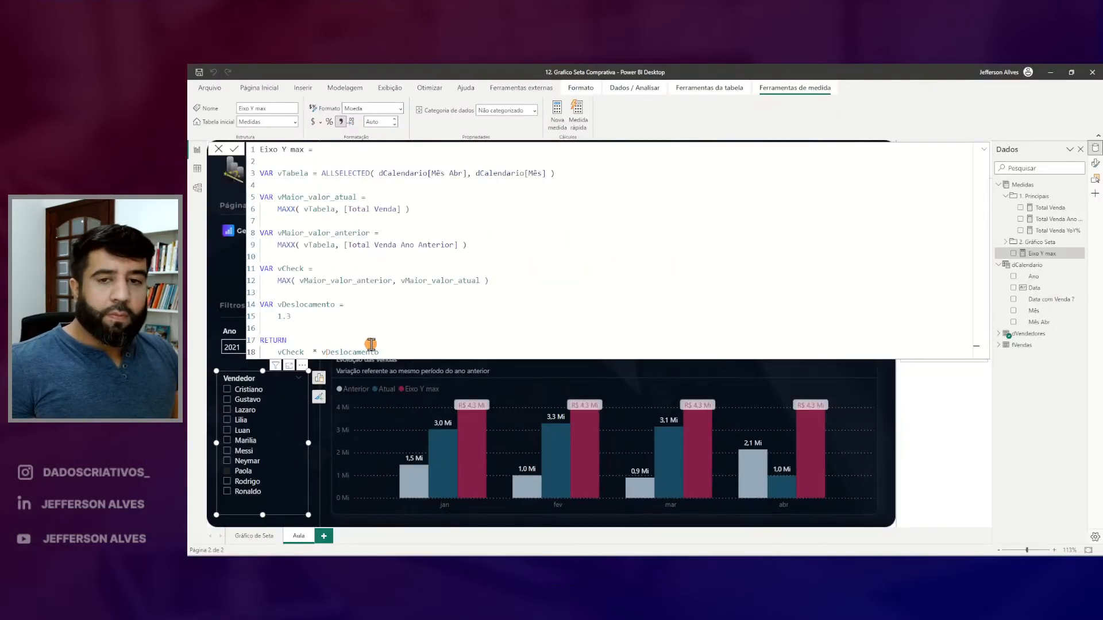
key("Return")
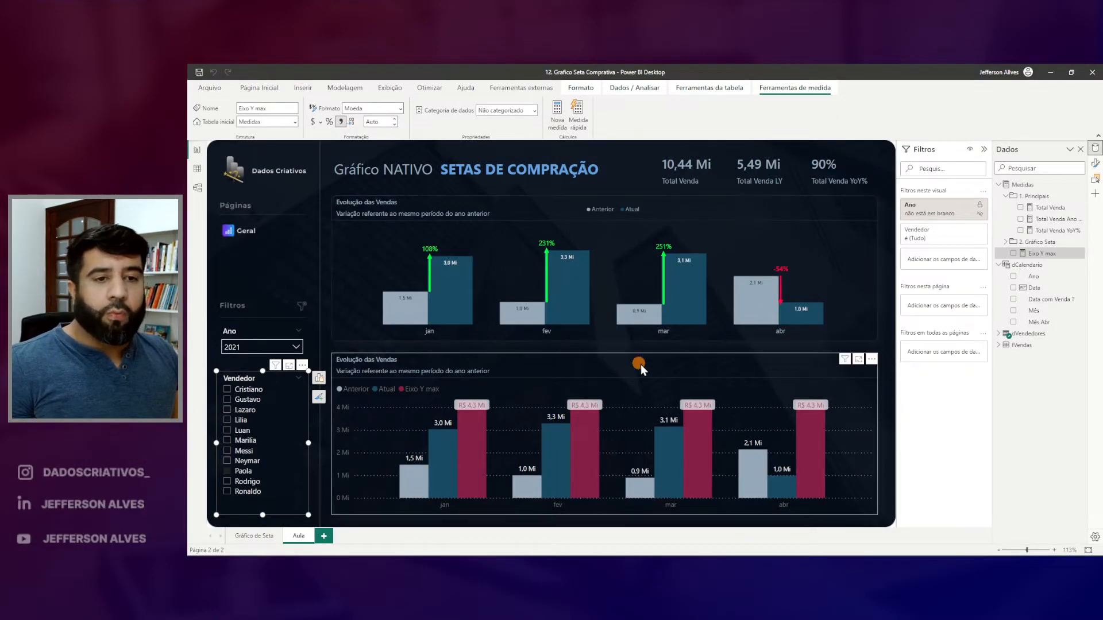
Remove the Eixo Y max measure from the lower column chart.
left_click(731, 359)
left_click_drag(807, 431, 819, 408)
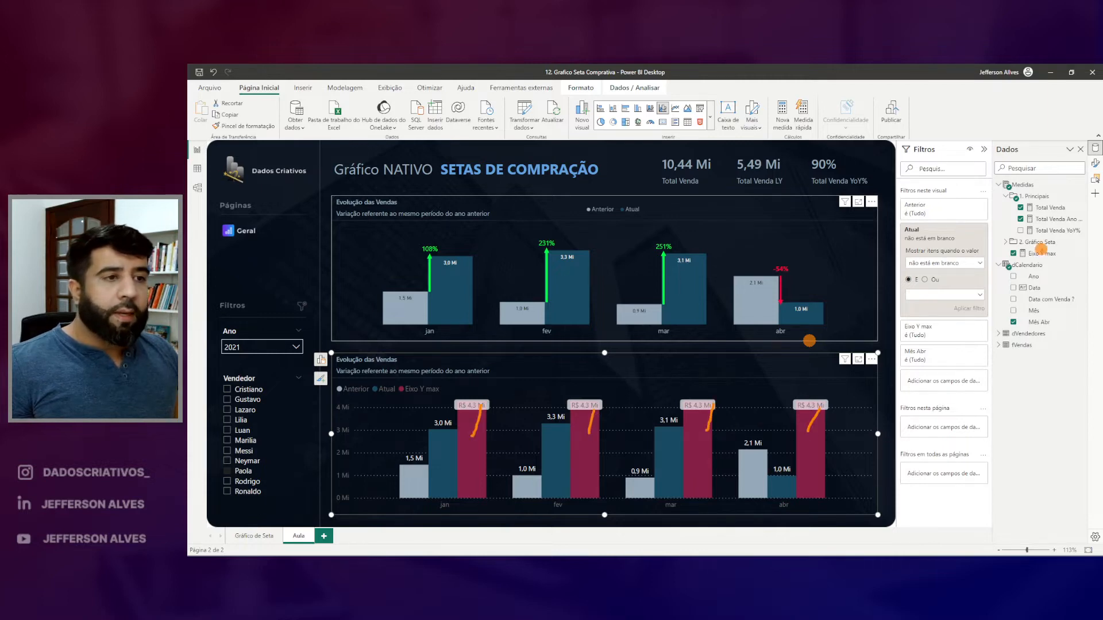
left_click_drag(1045, 259, 1032, 255)
key("Escape")
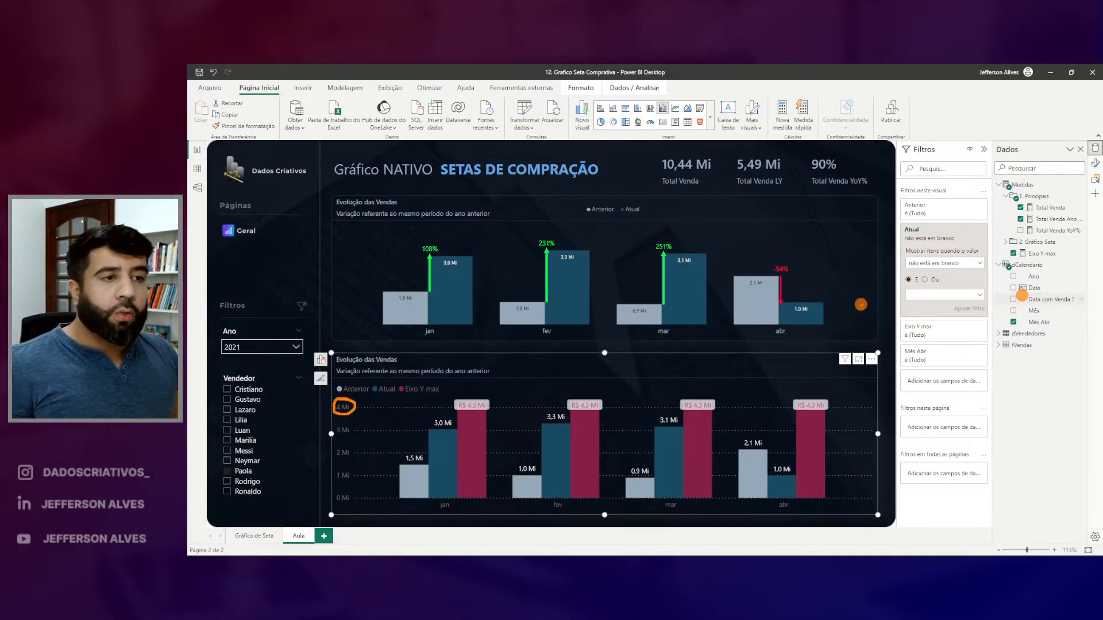
left_click(1014, 253)
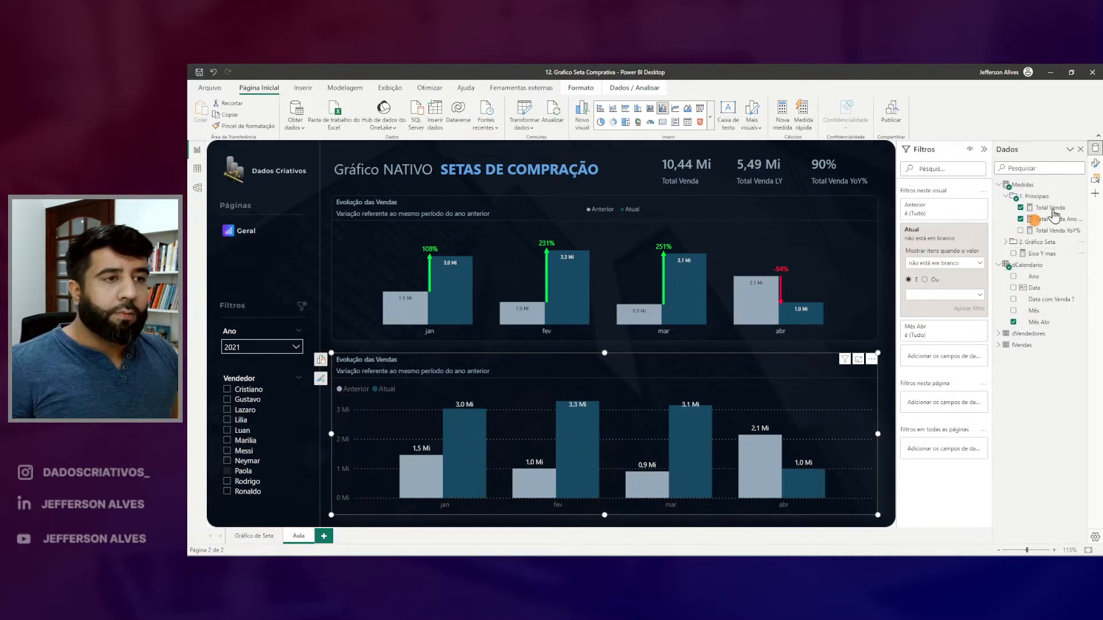
Base the lower chart's Y axis maximum on the field value of the Eixo Y max measure.
left_click(982, 152)
left_click(1095, 164)
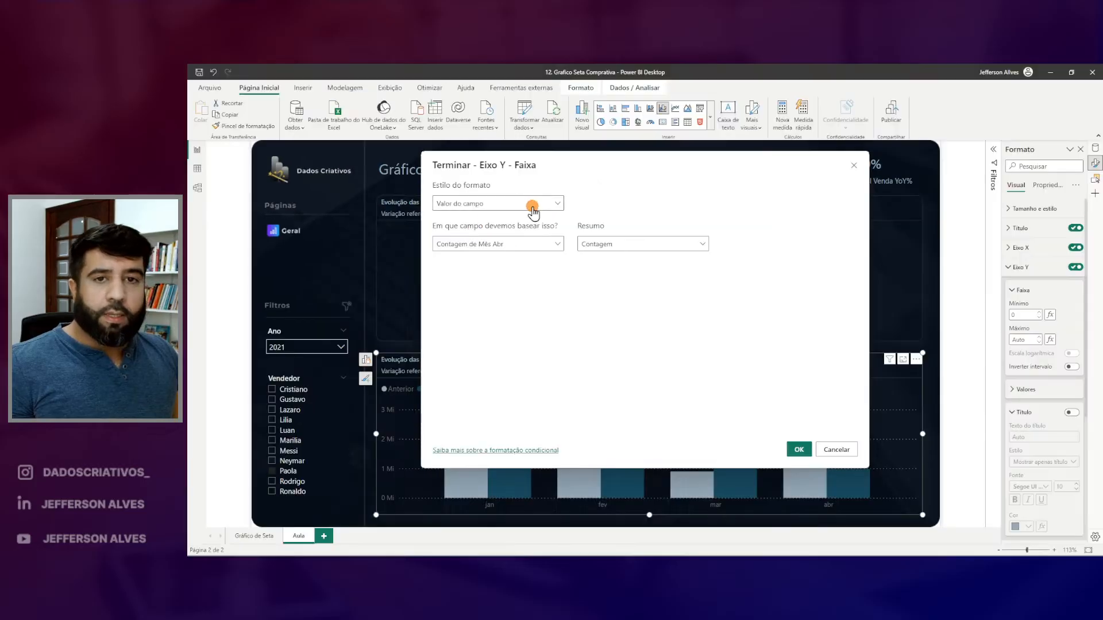
left_click(513, 211)
left_click(441, 278)
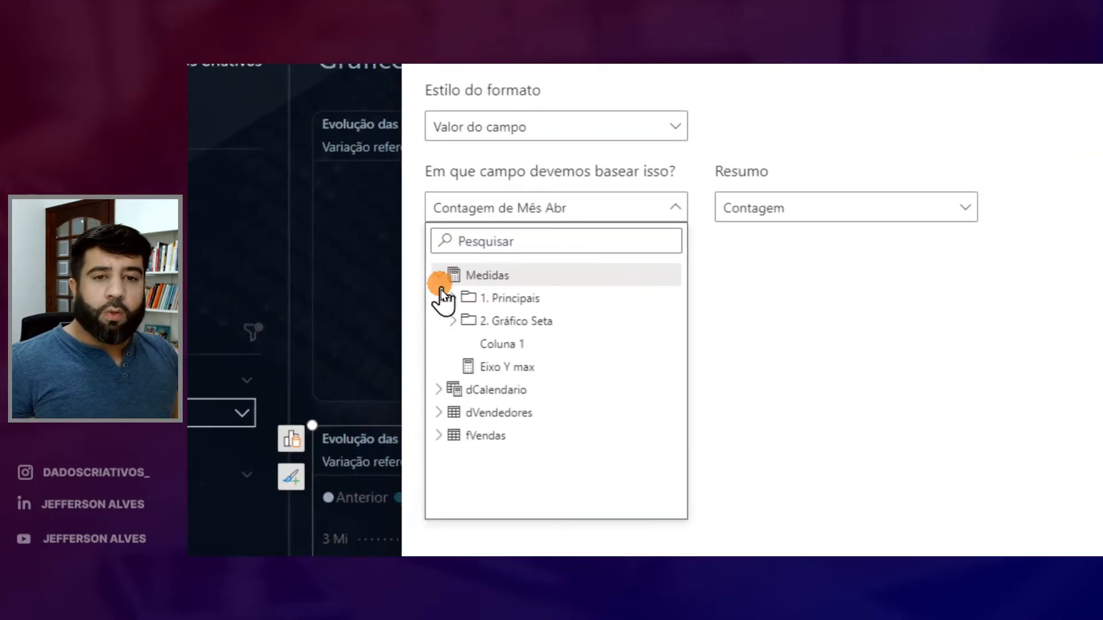
left_click(480, 324)
left_click(798, 449)
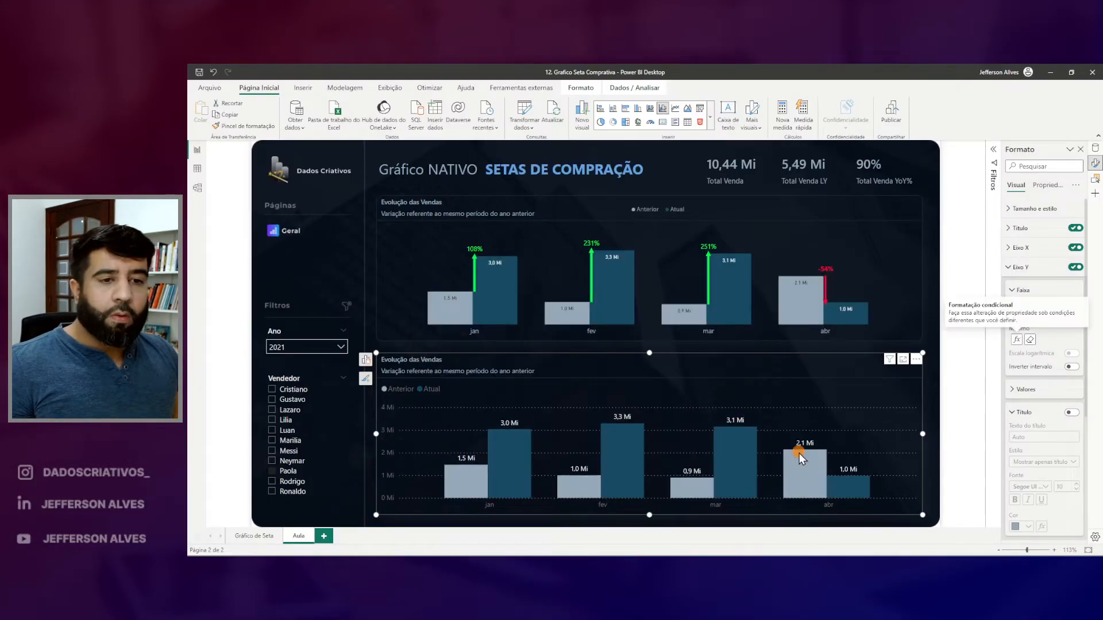
Switch the Vendedor slicer between several salespeople to check how the lower chart's Y axis range adapts.
left_click(284, 441)
left_click(284, 450)
left_click(288, 471)
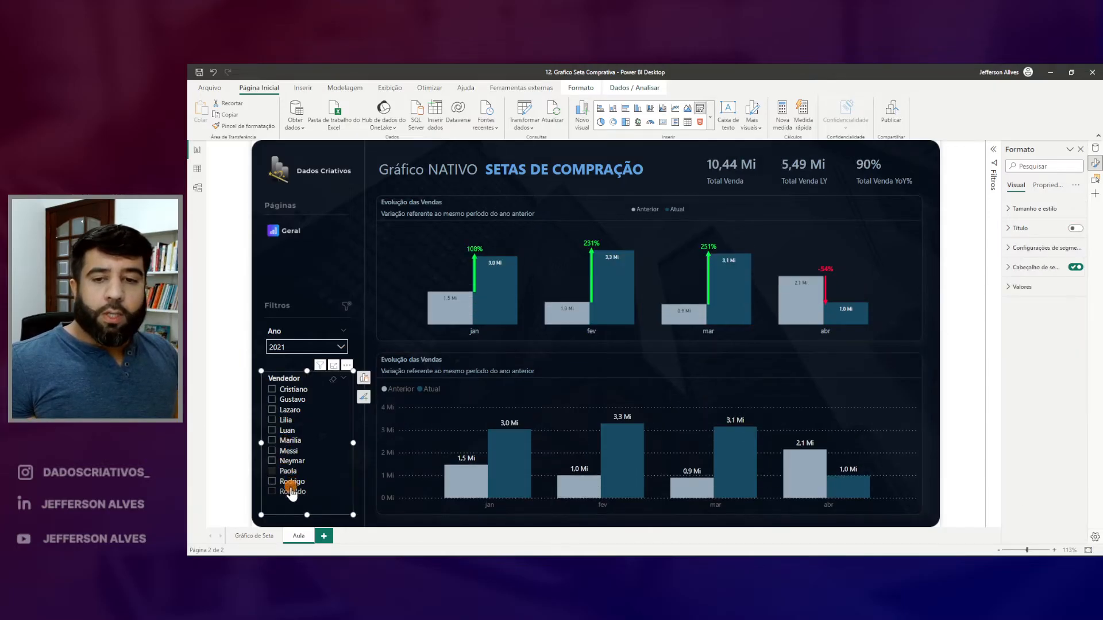
left_click(290, 490)
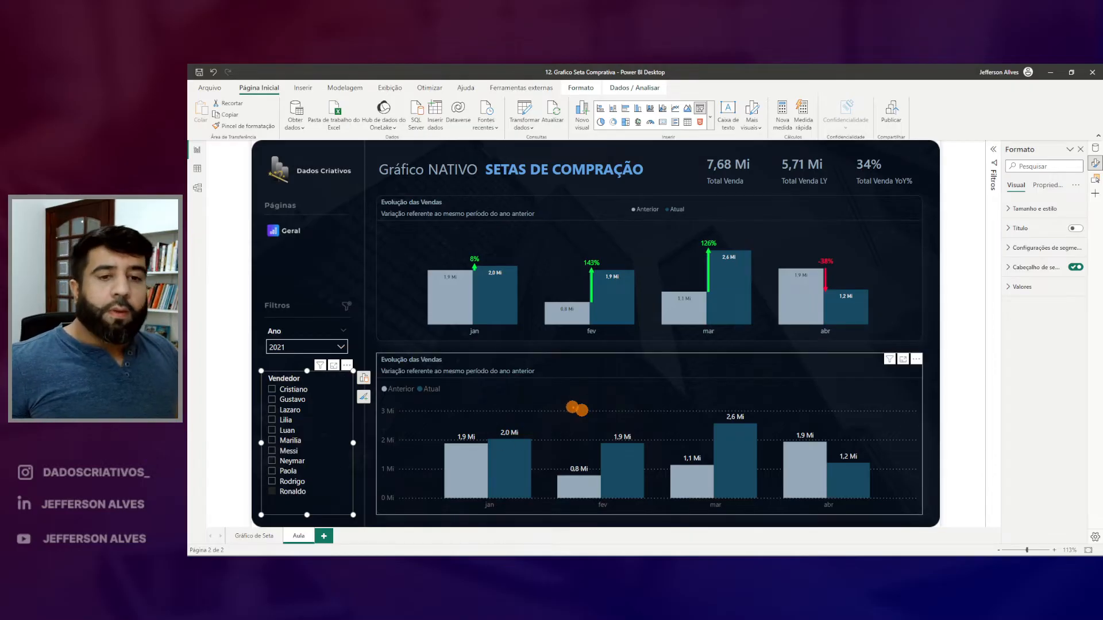
Select the lower chart and turn off its Y axis.
right_click(388, 414)
left_click(409, 466)
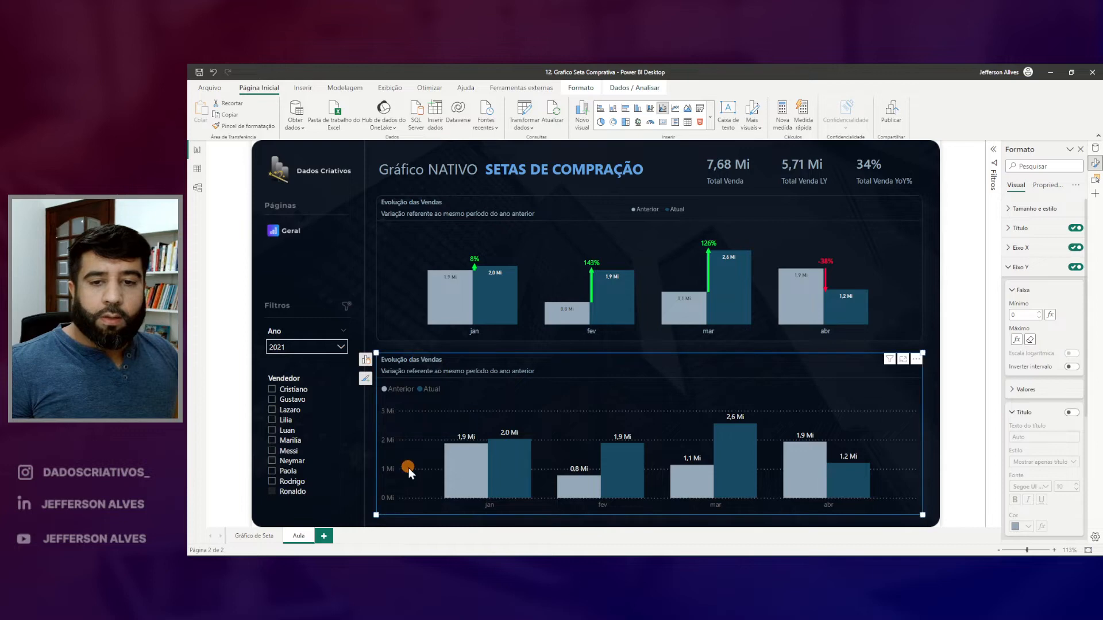
key("Delete")
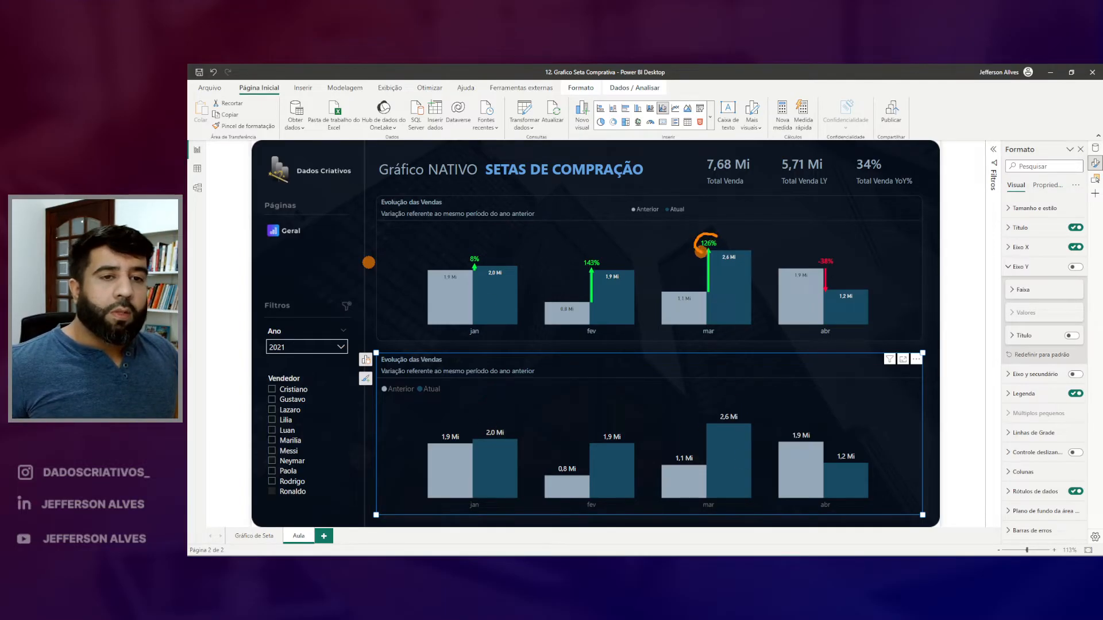
Set the column position of the Atual series' data labels in the lower chart to Extremidade interna.
left_click_drag(581, 262, 589, 252)
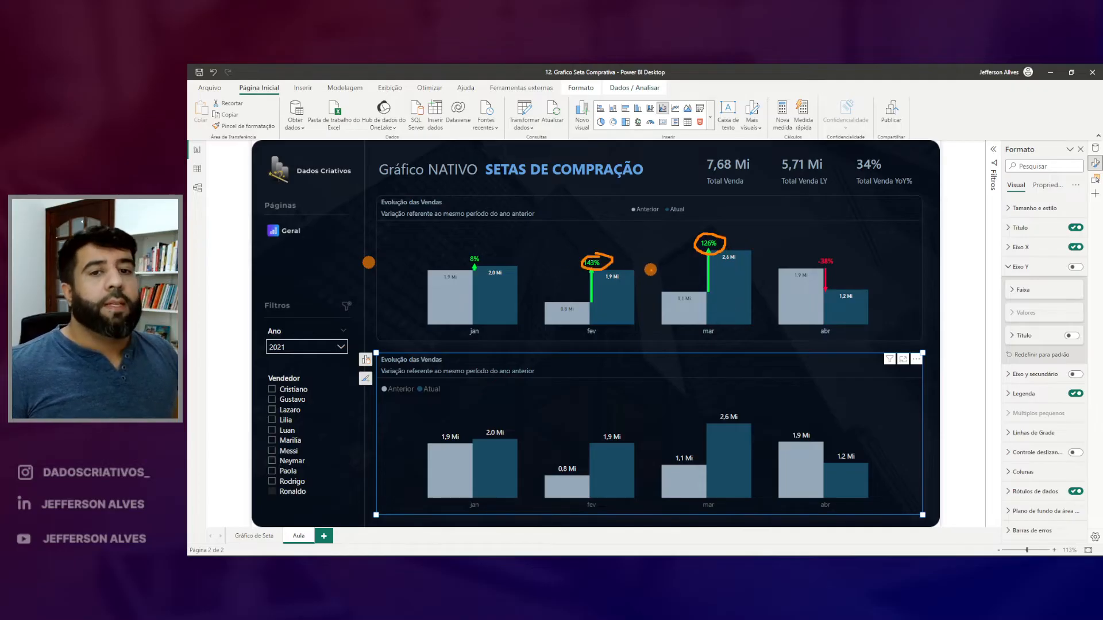
left_click_drag(559, 314, 568, 313)
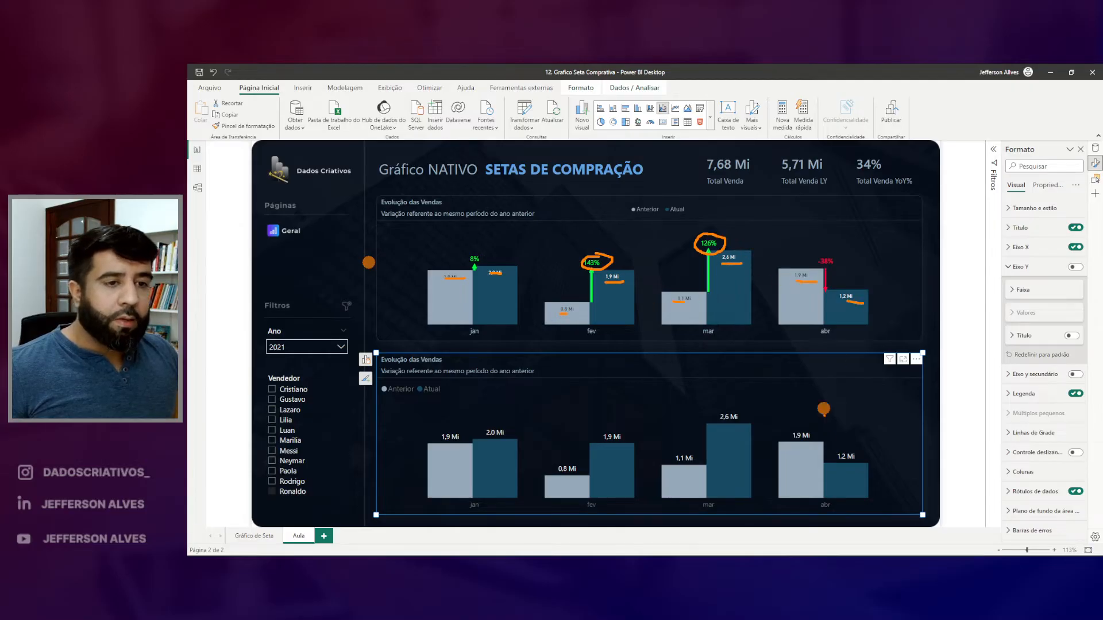
key("Escape")
left_click(733, 363)
left_click(1010, 213)
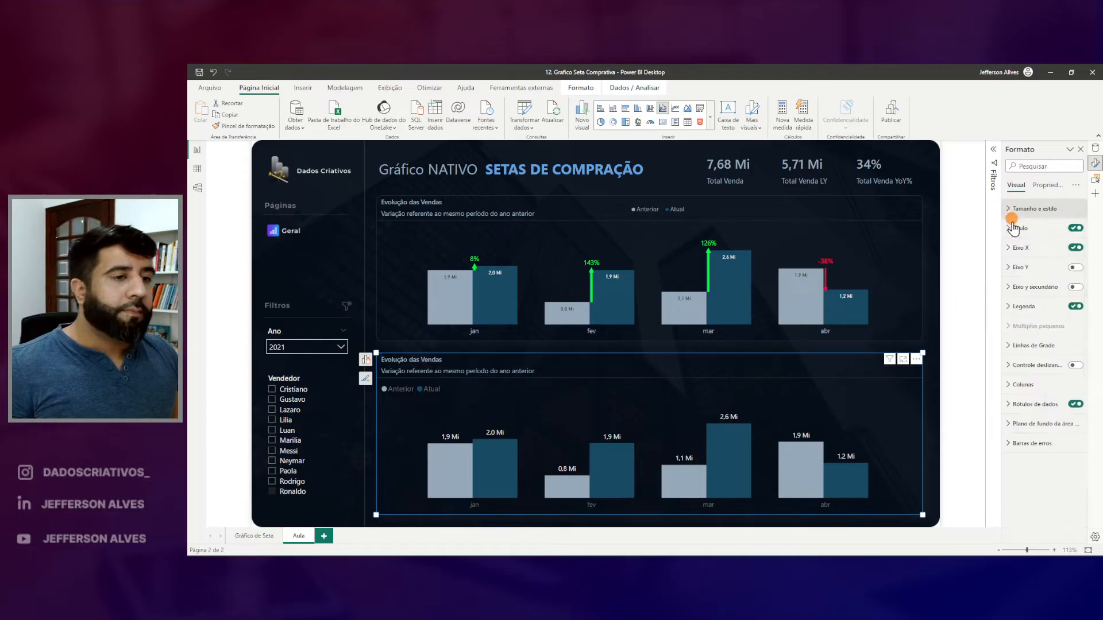
left_click(1034, 404)
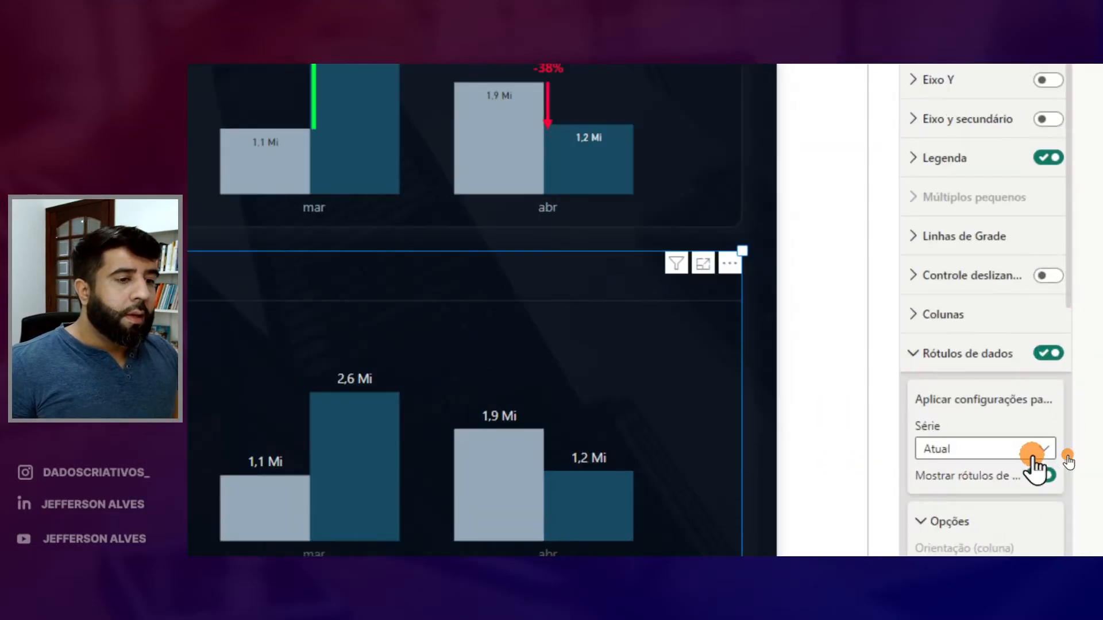
left_click(1034, 454)
left_click(951, 517)
scroll(976, 506, "down", 5)
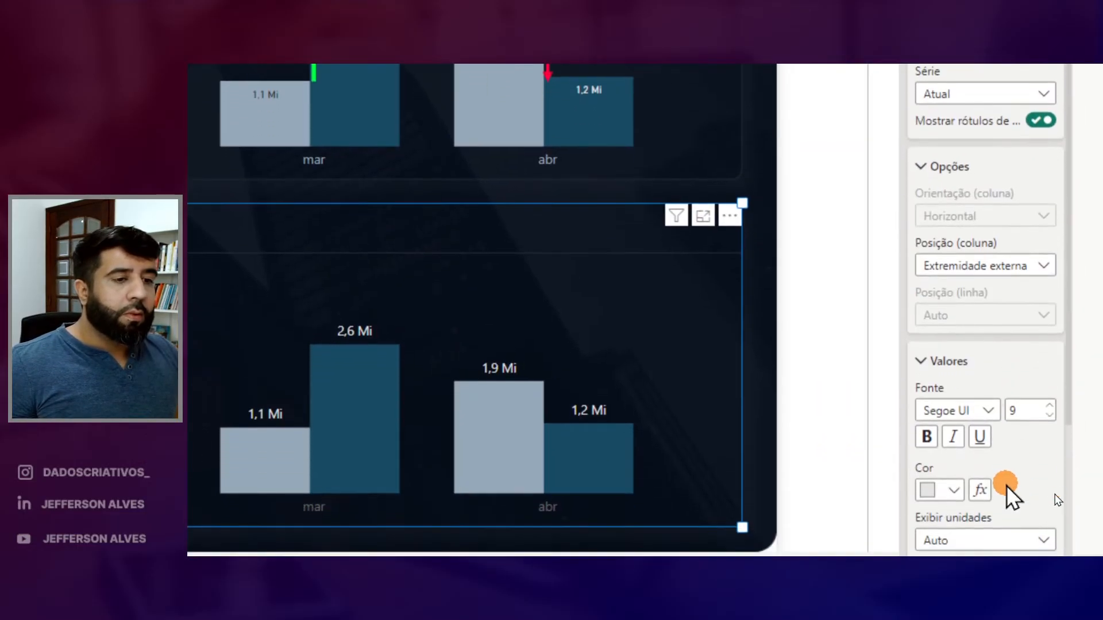
left_click(1004, 269)
left_click(1018, 316)
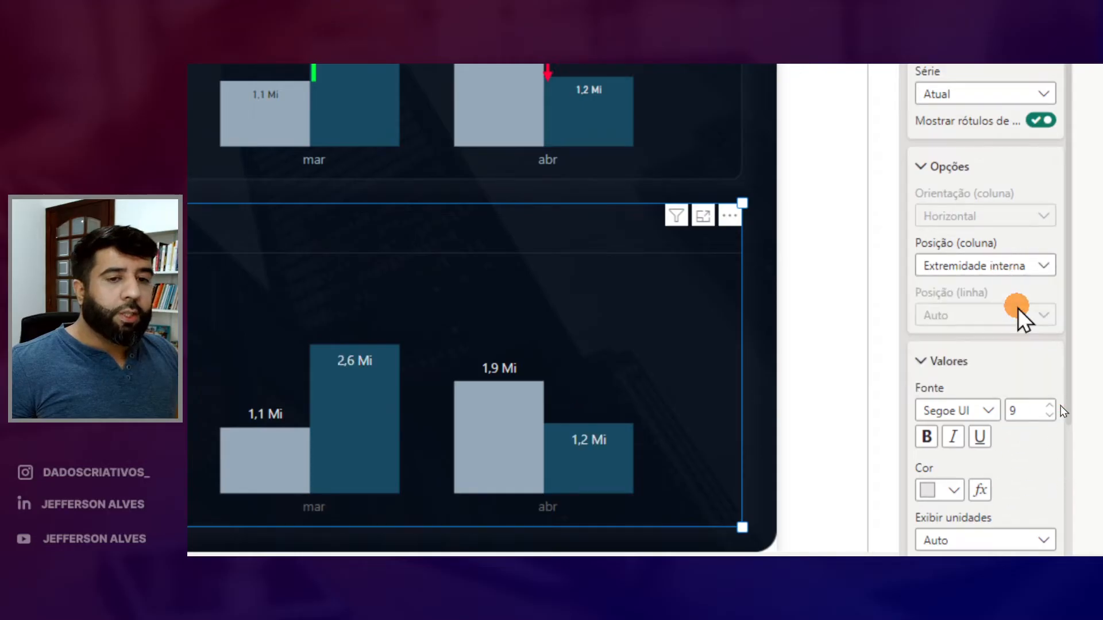
Set the column position of the Anterior series' data labels to Extremidade interna.
left_click(1024, 94)
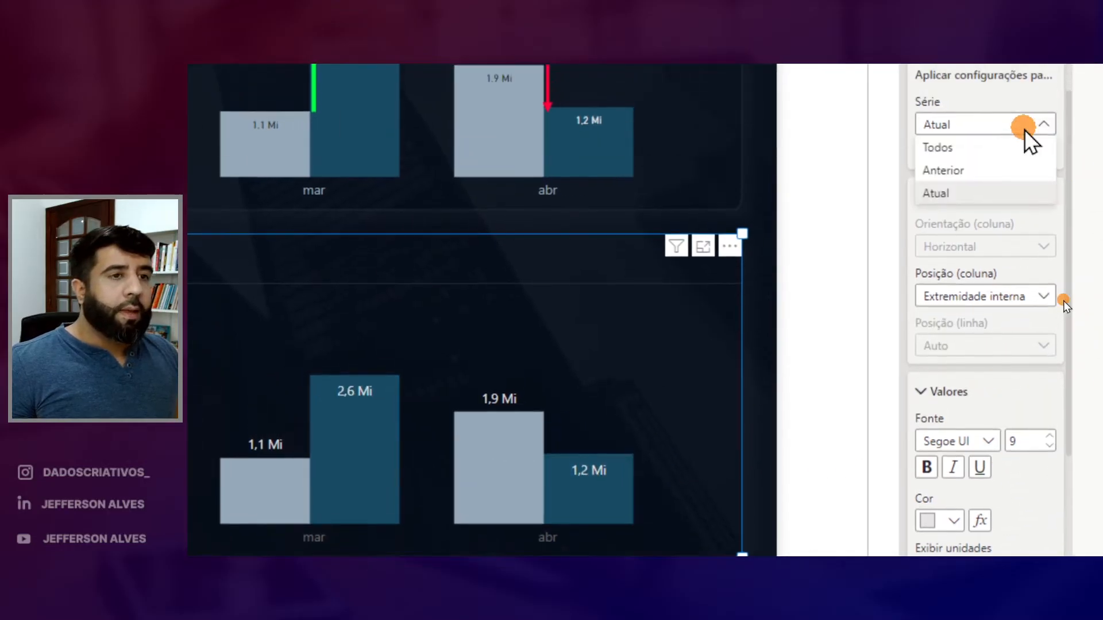
left_click(976, 172)
left_click(1040, 299)
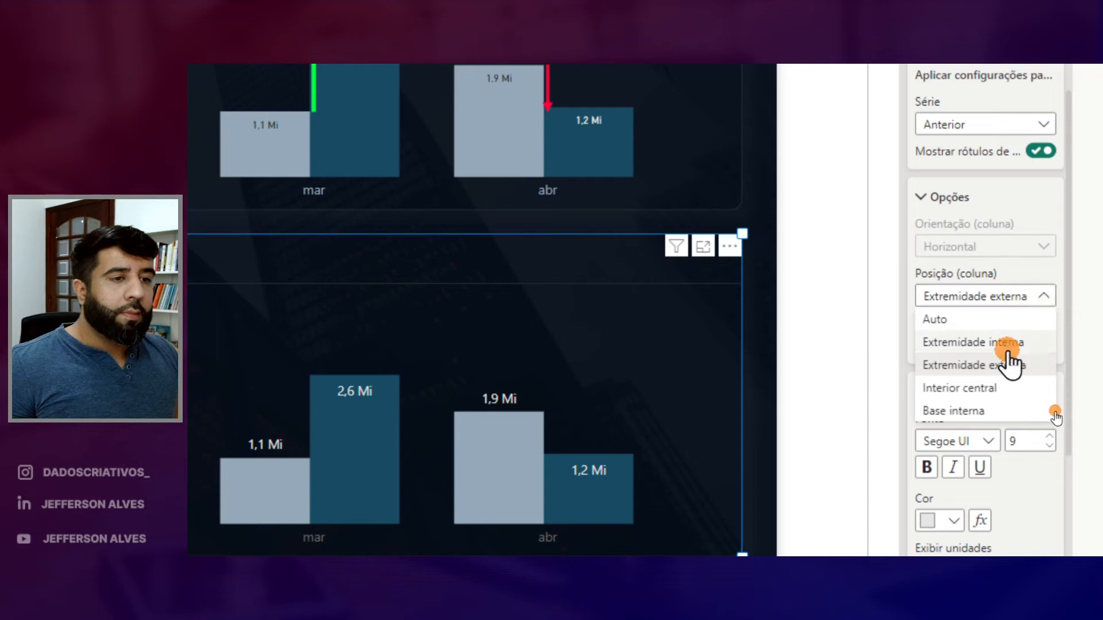
left_click(1007, 345)
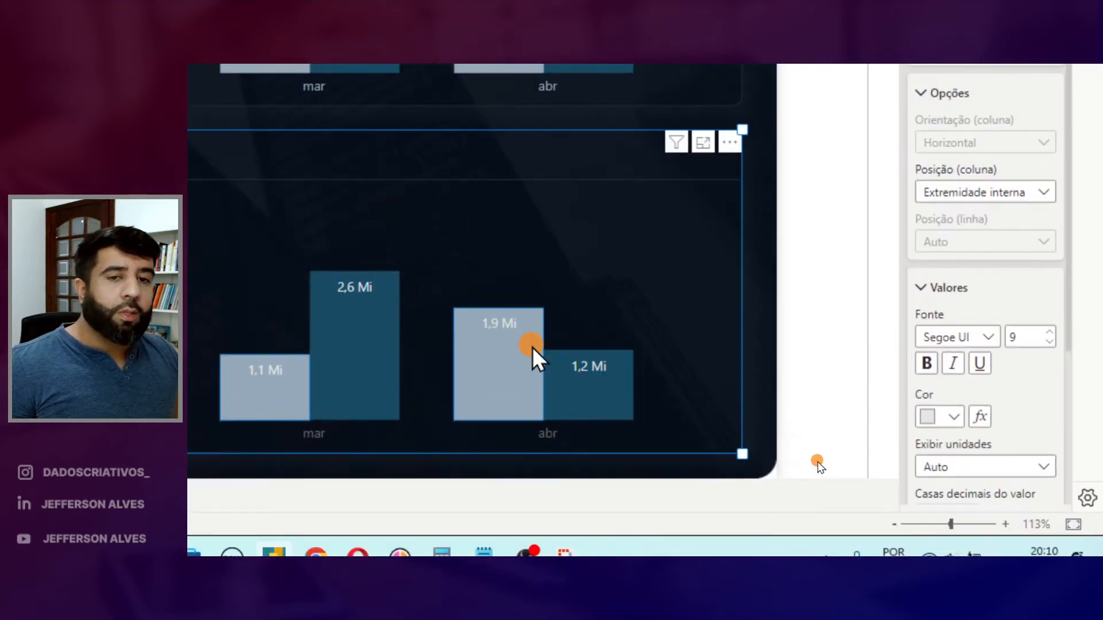
Give the Anterior series' data labels a black color and the DIN font.
left_click(952, 417)
left_click(837, 246)
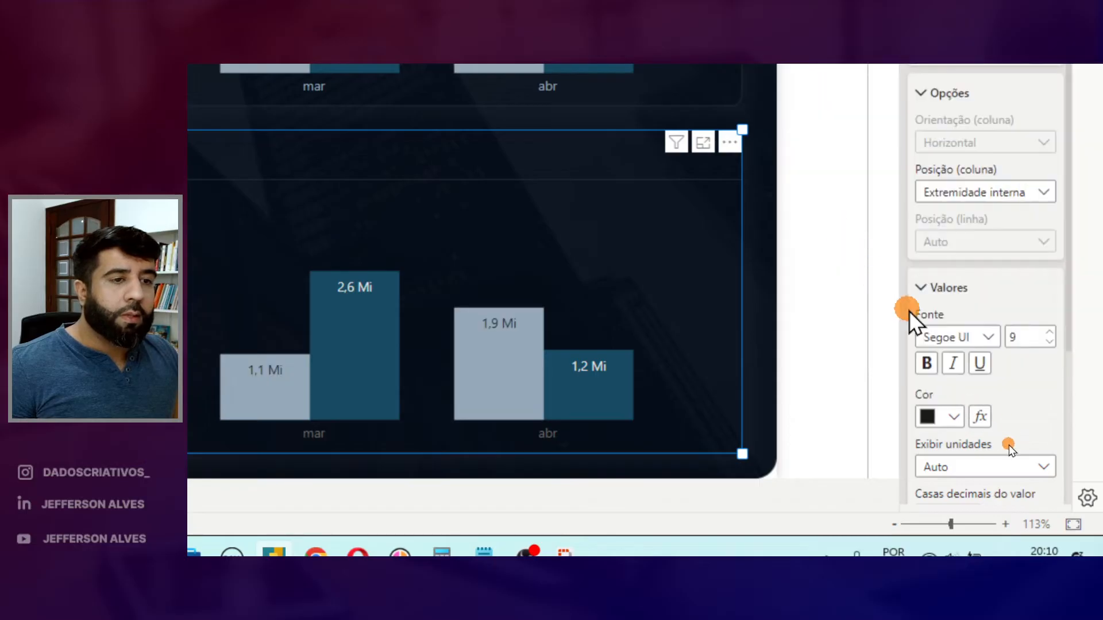
left_click(986, 337)
left_click(951, 80)
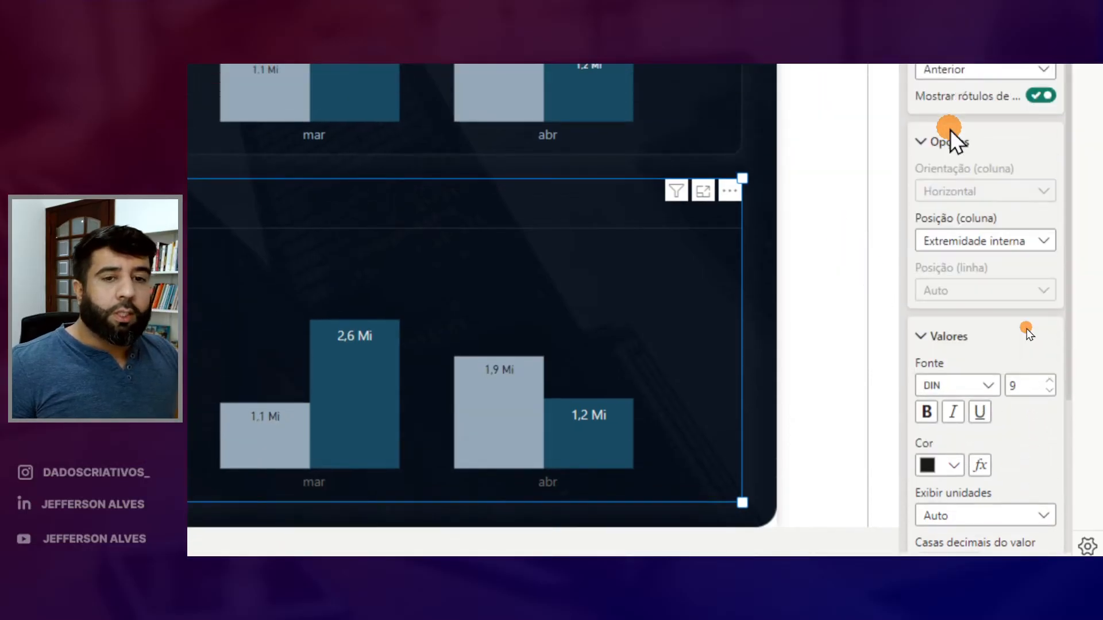
Set the Atual series' data labels in the lower chart to the DIN font.
scroll(997, 288, "up", 3)
left_click(1000, 172)
left_click(965, 241)
left_click(985, 490)
left_click(942, 230)
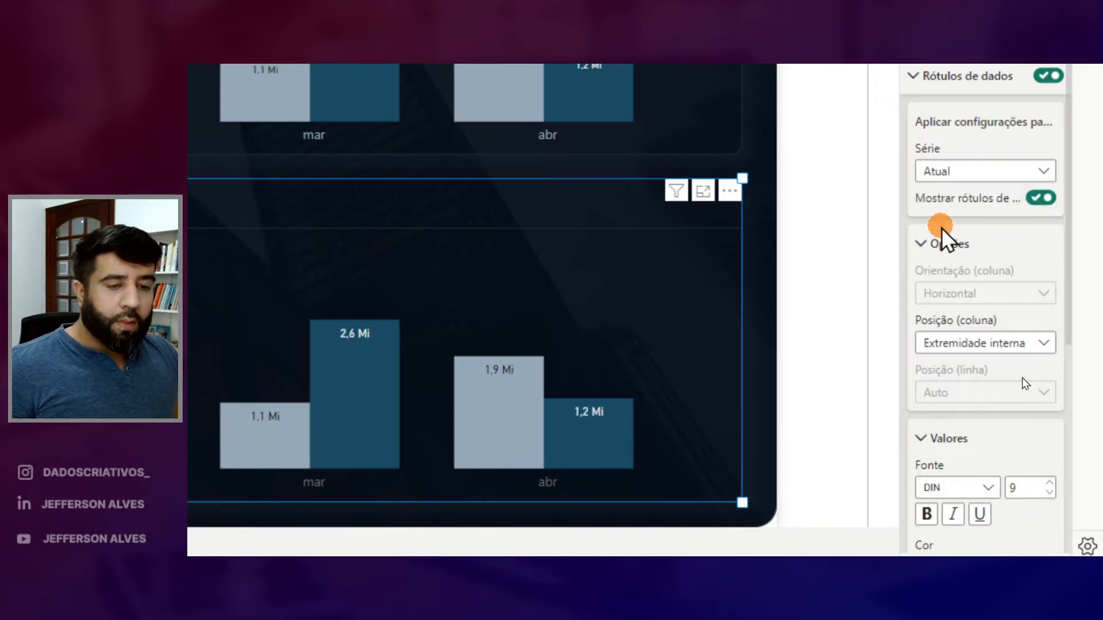
left_click(927, 392)
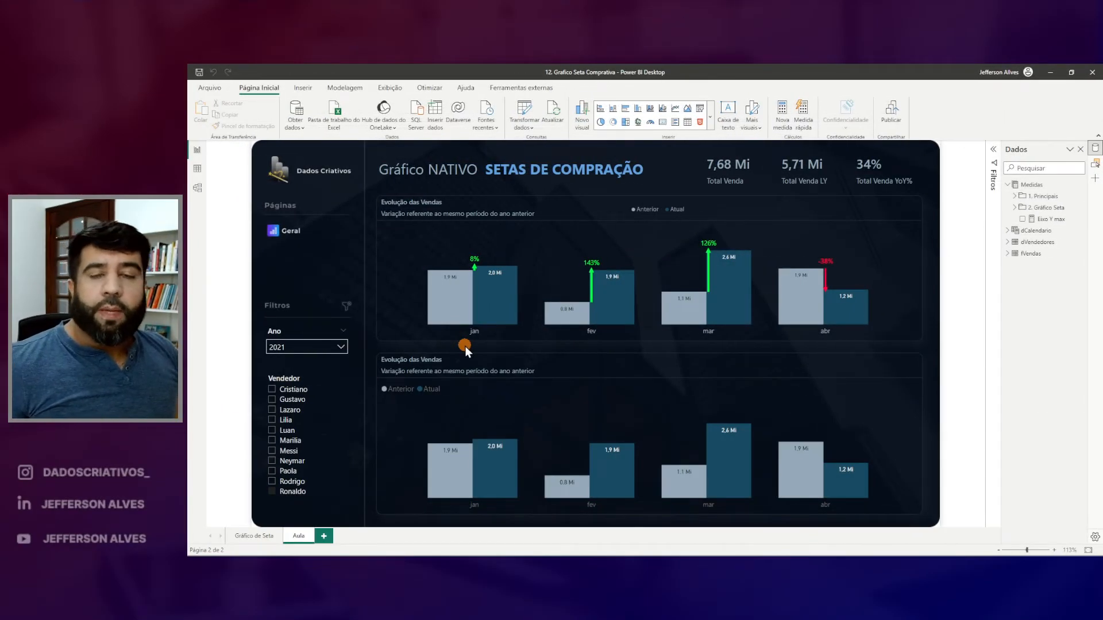
mouse_move(376, 196)
left_mouse_down()
mouse_move(421, 246)
mouse_move(758, 349)
left_mouse_up()
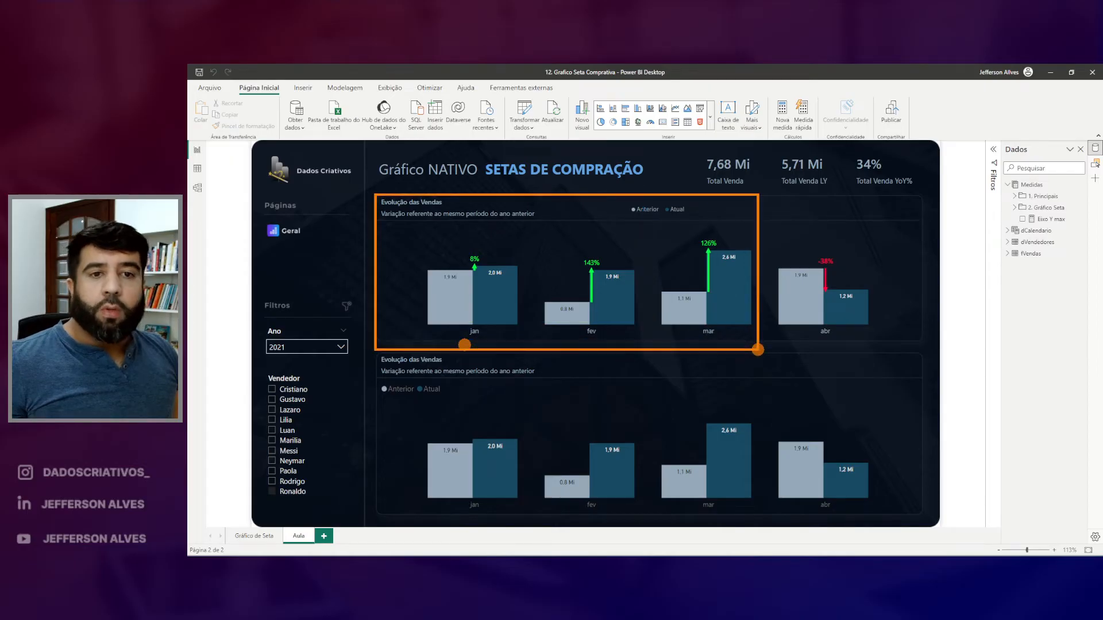
mouse_move(771, 196)
left_mouse_down()
mouse_move(798, 310)
mouse_move(884, 354)
left_mouse_up()
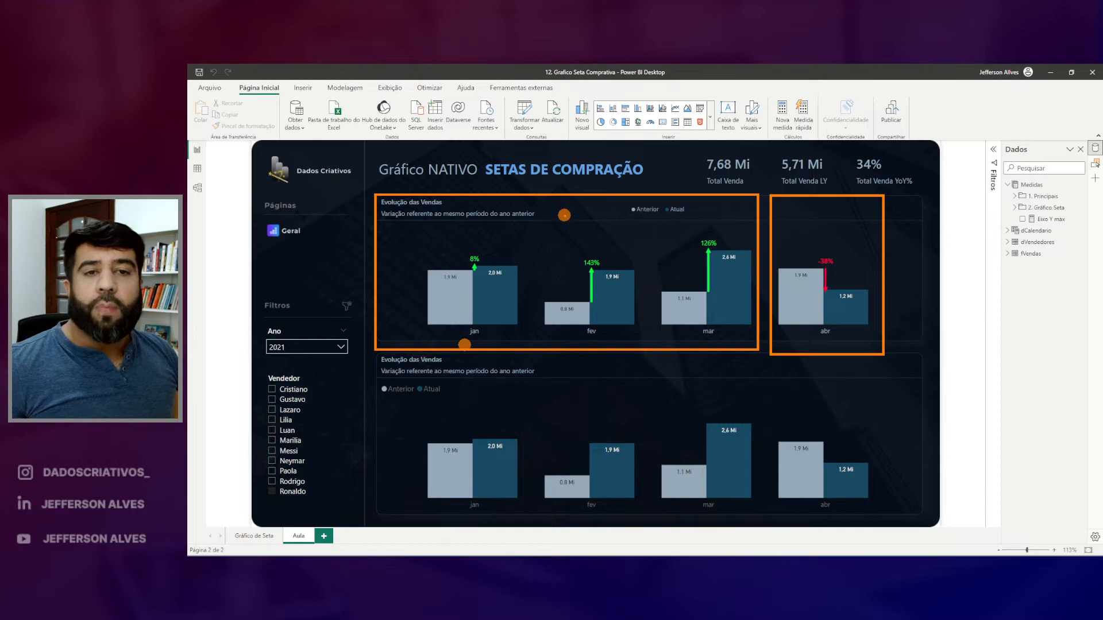
key("Escape")
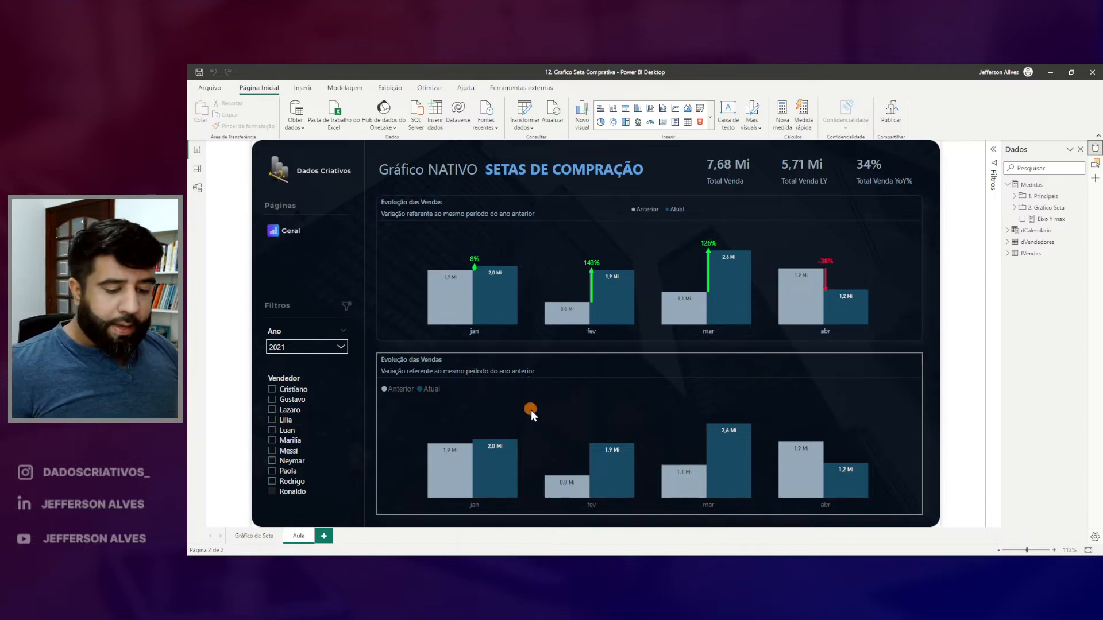
mouse_move(376, 192)
left_mouse_down()
mouse_move(482, 285)
mouse_move(756, 343)
left_mouse_up()
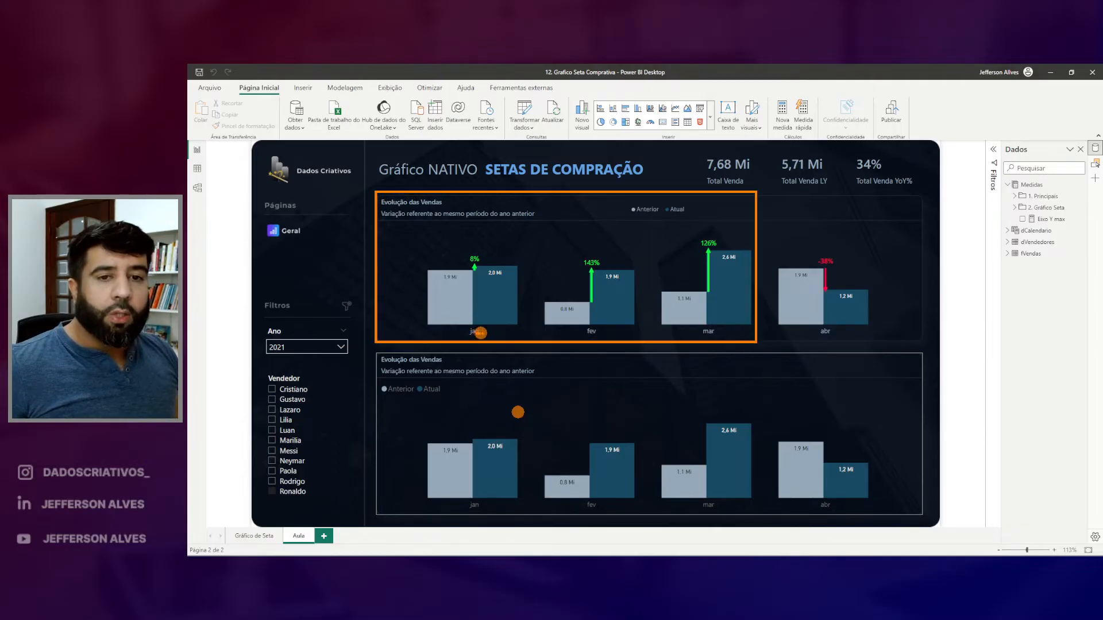
mouse_move(409, 382)
left_mouse_down()
mouse_move(690, 497)
mouse_move(761, 509)
left_mouse_up()
key("Escape")
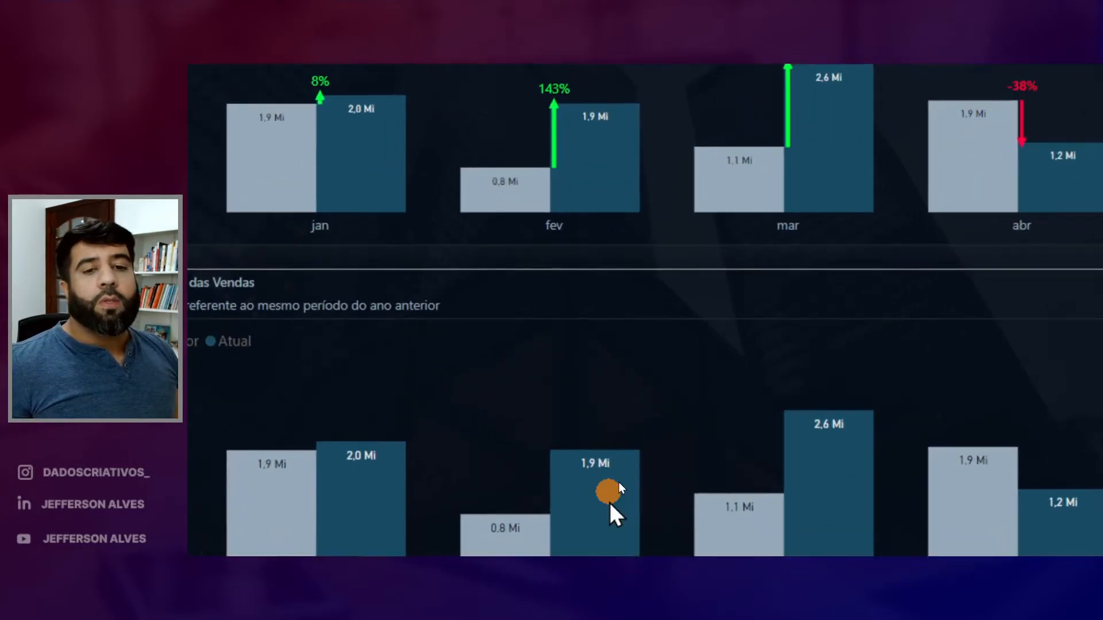
left_click(571, 373)
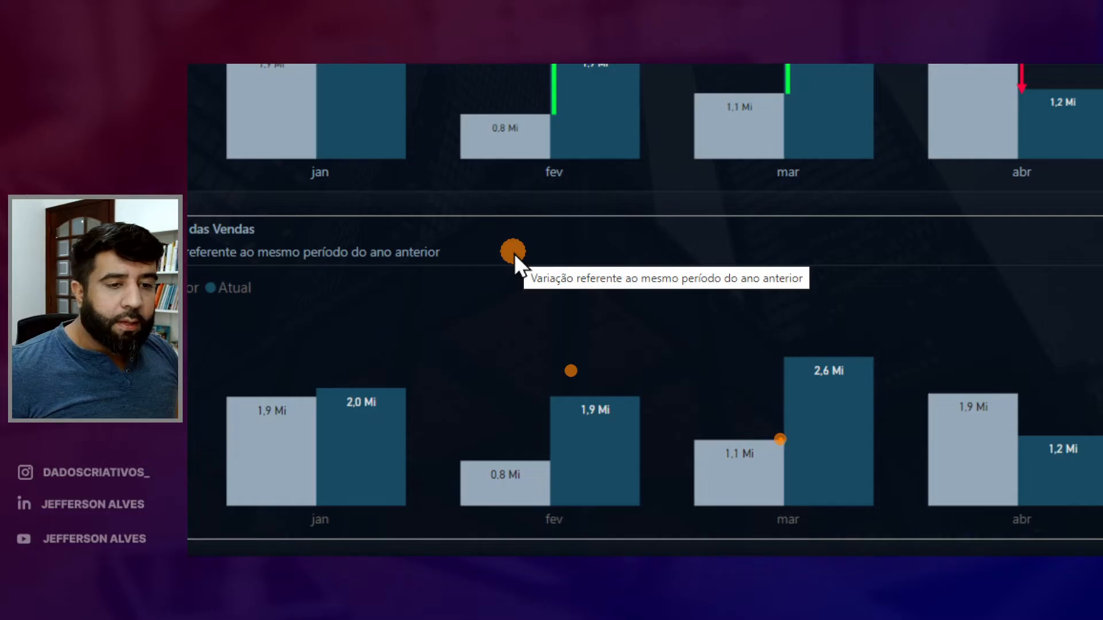
left_click_drag(781, 428, 782, 374)
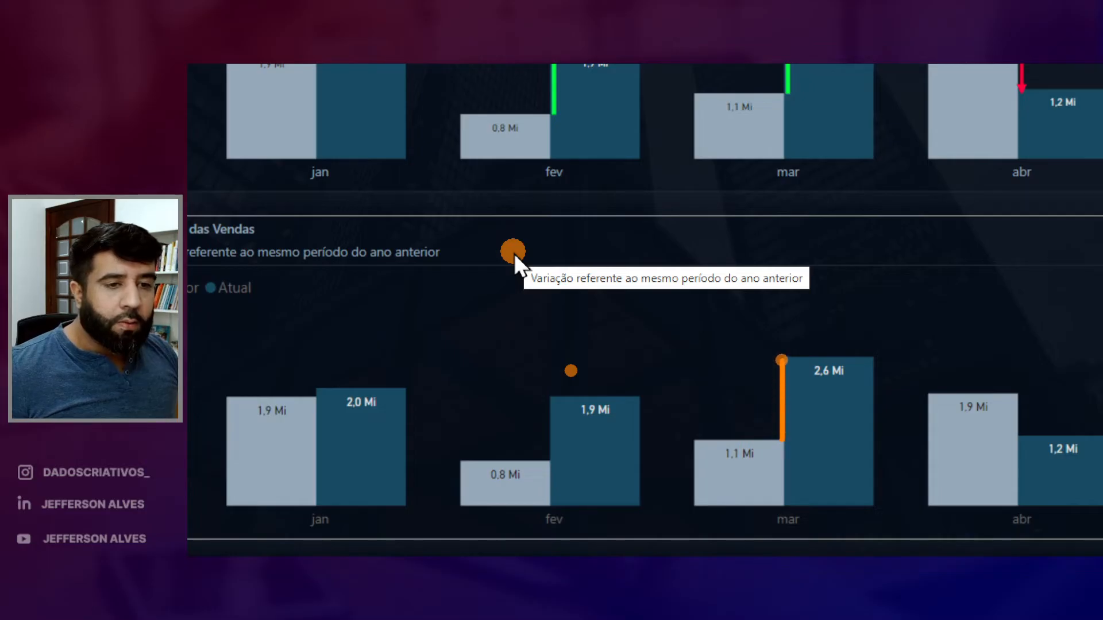
mouse_move(552, 457)
left_mouse_down()
mouse_move(551, 401)
mouse_move(555, 409)
left_mouse_up()
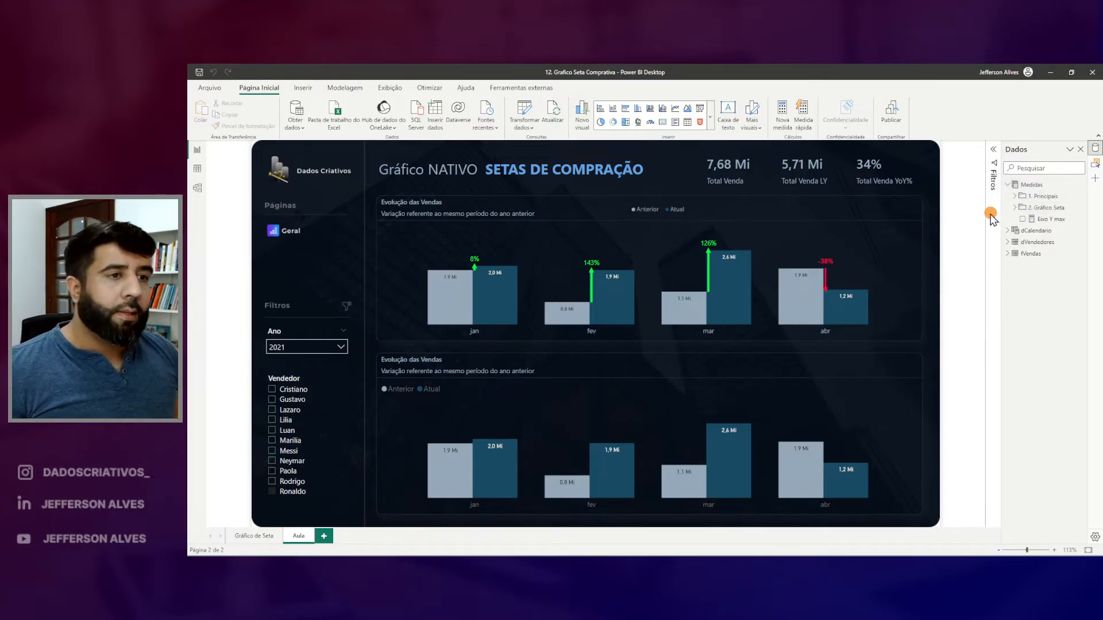
left_click_drag(410, 224, 769, 347)
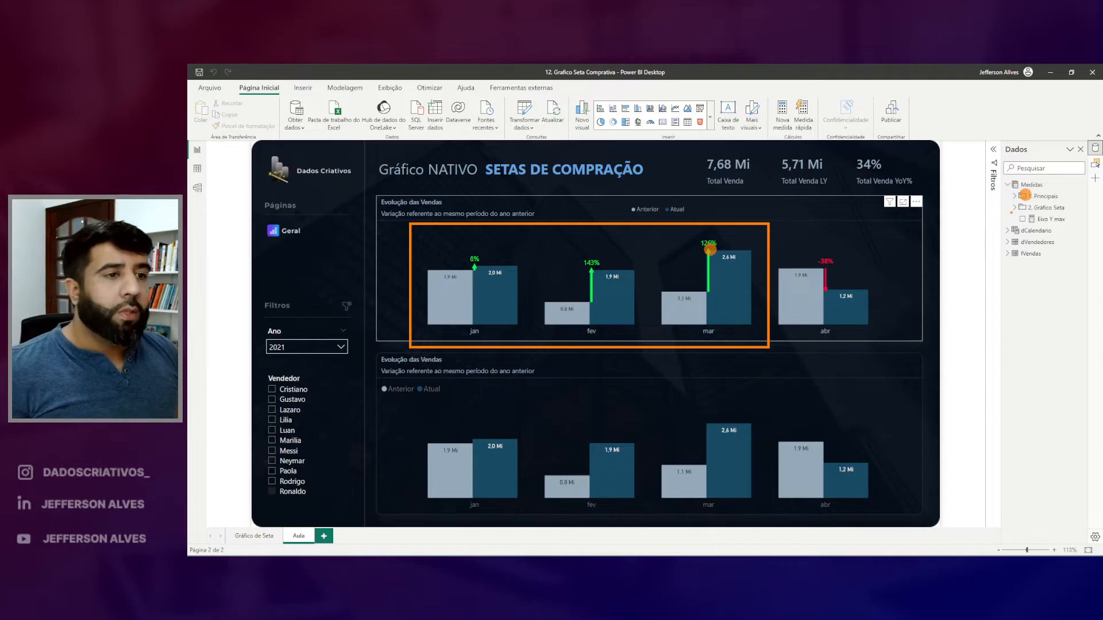
left_click_drag(411, 221, 759, 339)
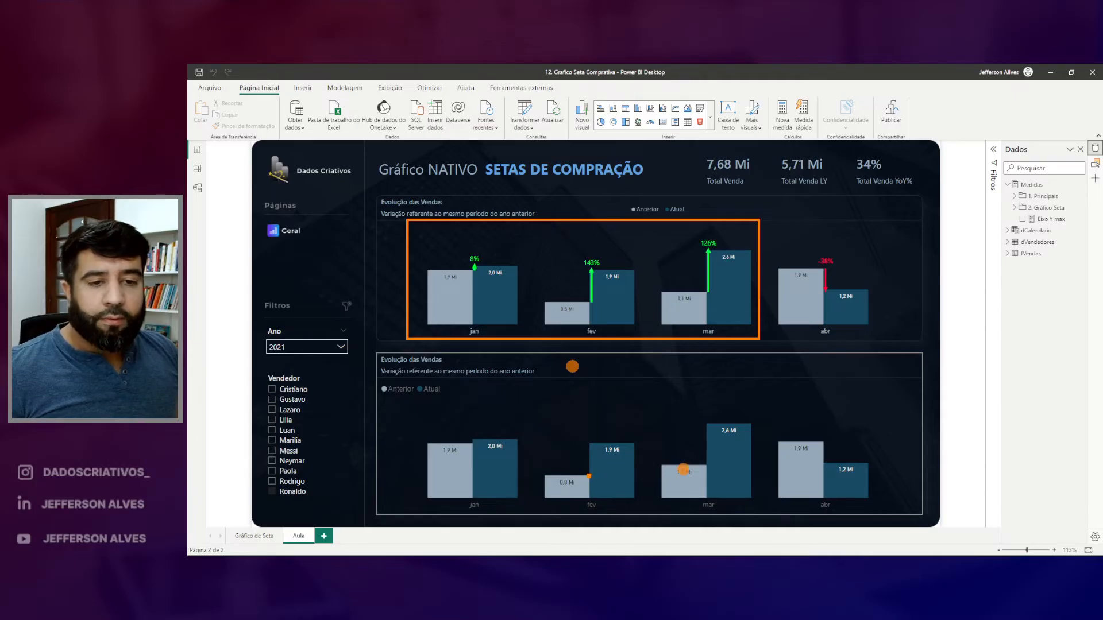
left_click_drag(704, 451, 705, 426)
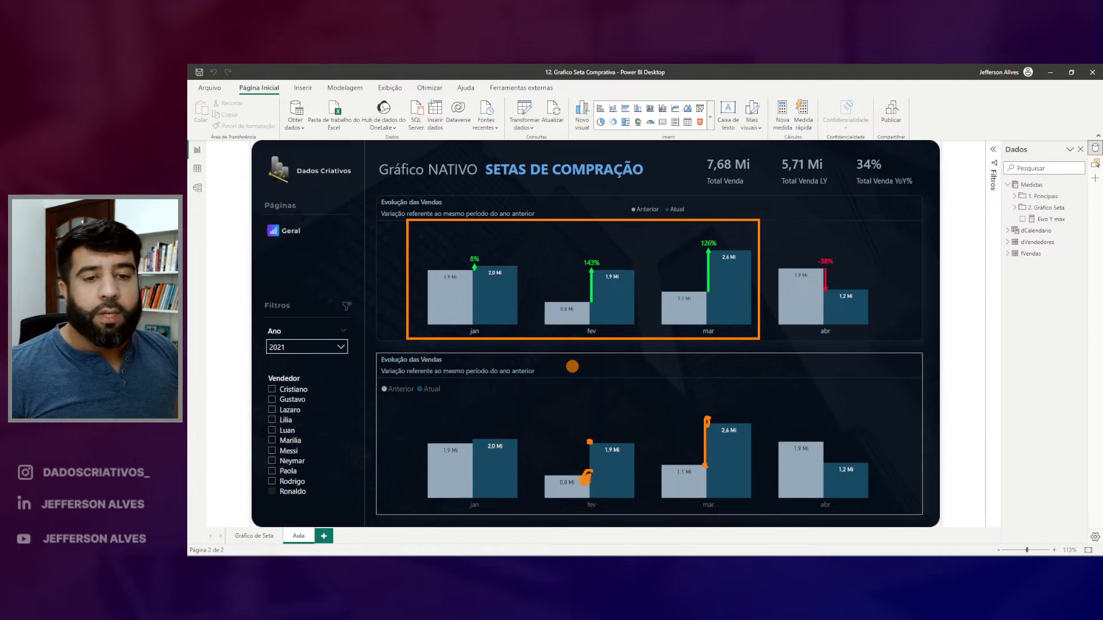
mouse_move(589, 434)
left_mouse_down()
mouse_move(578, 445)
mouse_move(591, 443)
left_mouse_up()
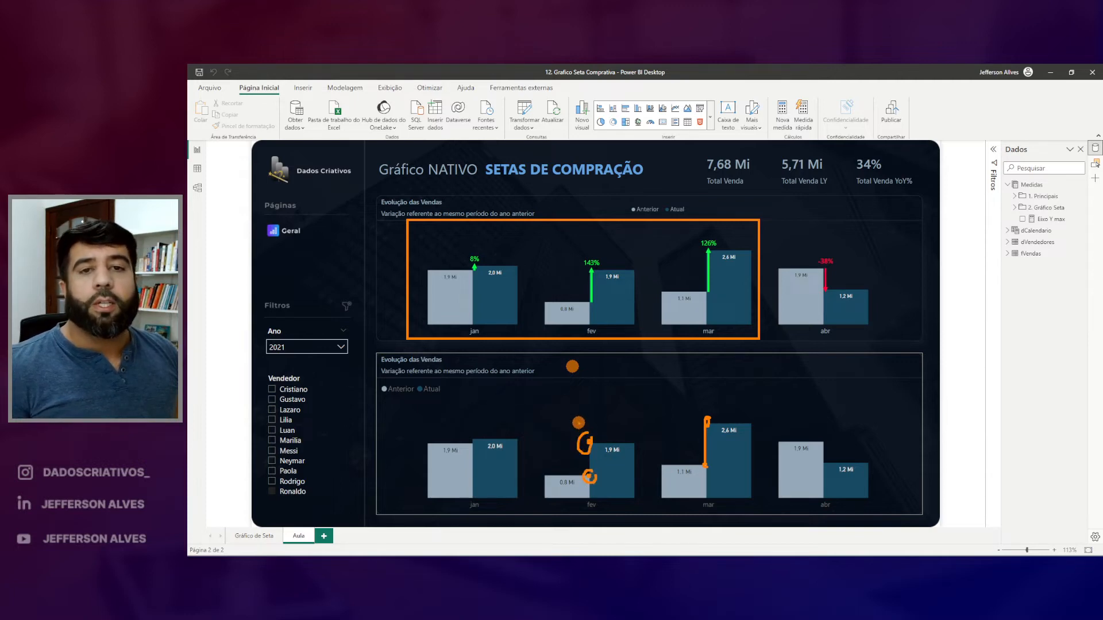
key("Escape")
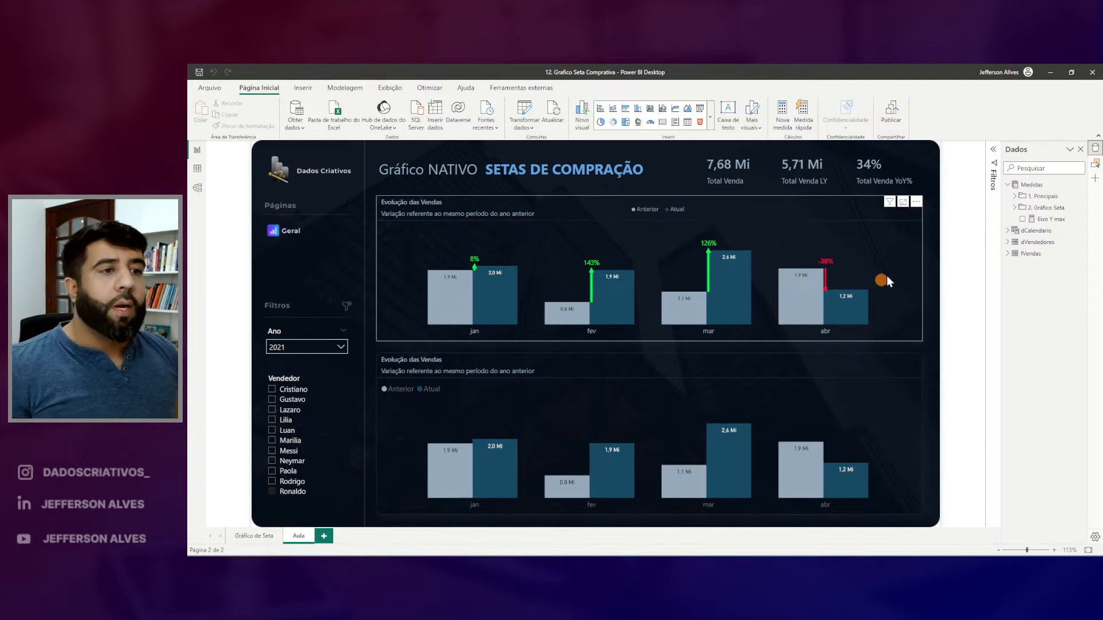
Create a new measure in the Medidas table named Seta Acima | Inf.
right_click(1027, 188)
left_click(983, 209)
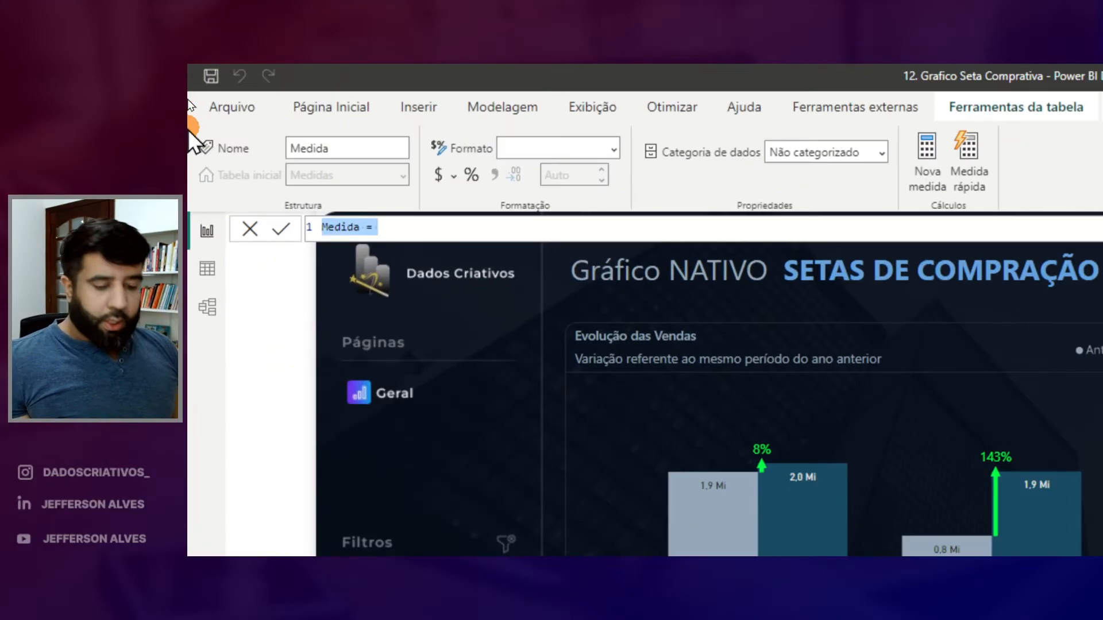
type("Seta Acima")
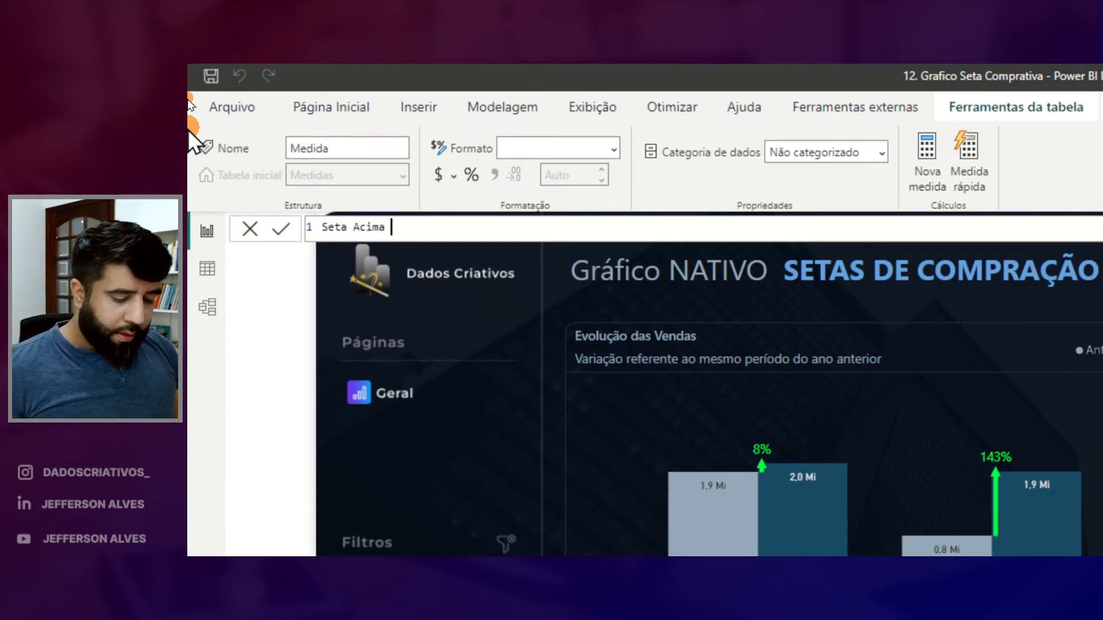
type(" | Inf =")
key("shift+Return")
key("shift+Return")
Declare the variable vVariacao as [Total Venda YoY%] in the measure's formula.
type("VAR ")
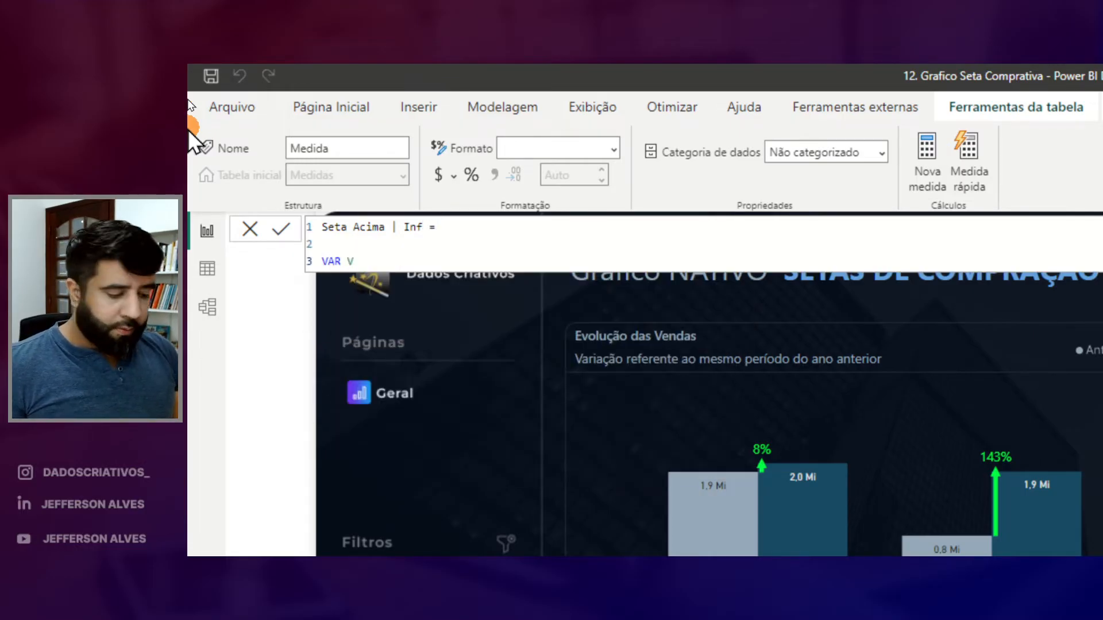
type("vVariacao")
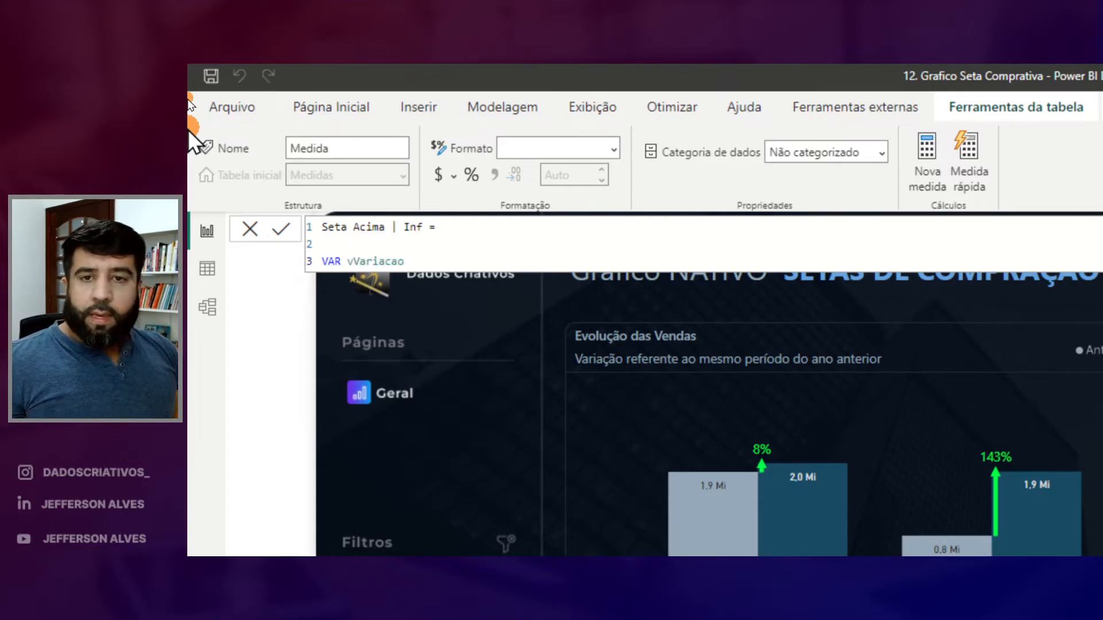
type(" = [f")
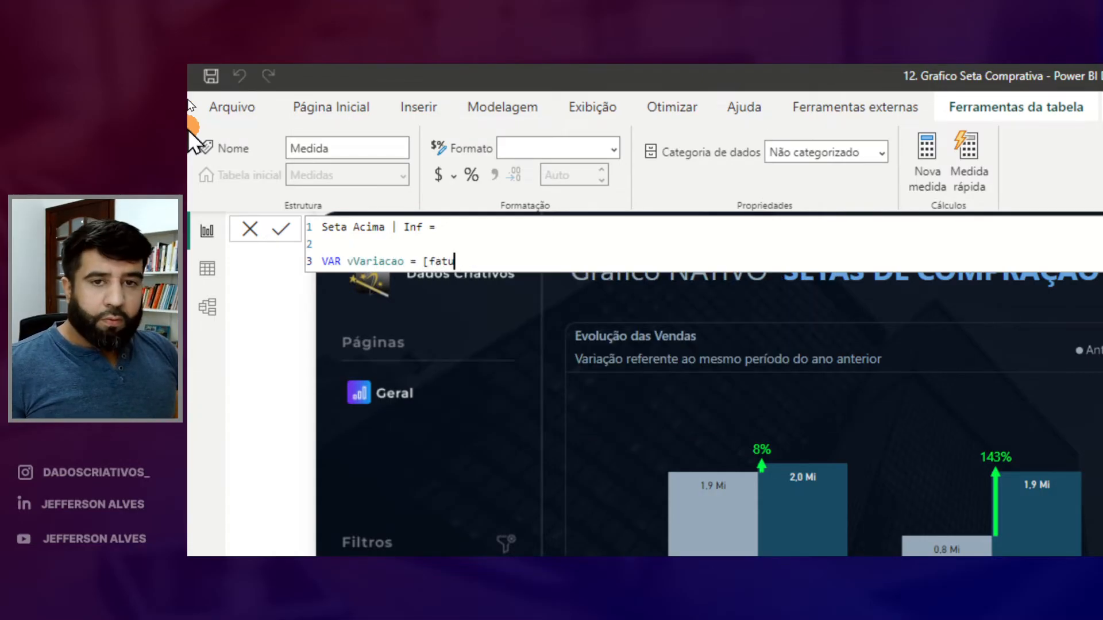
key("BackSpace")
type("total")
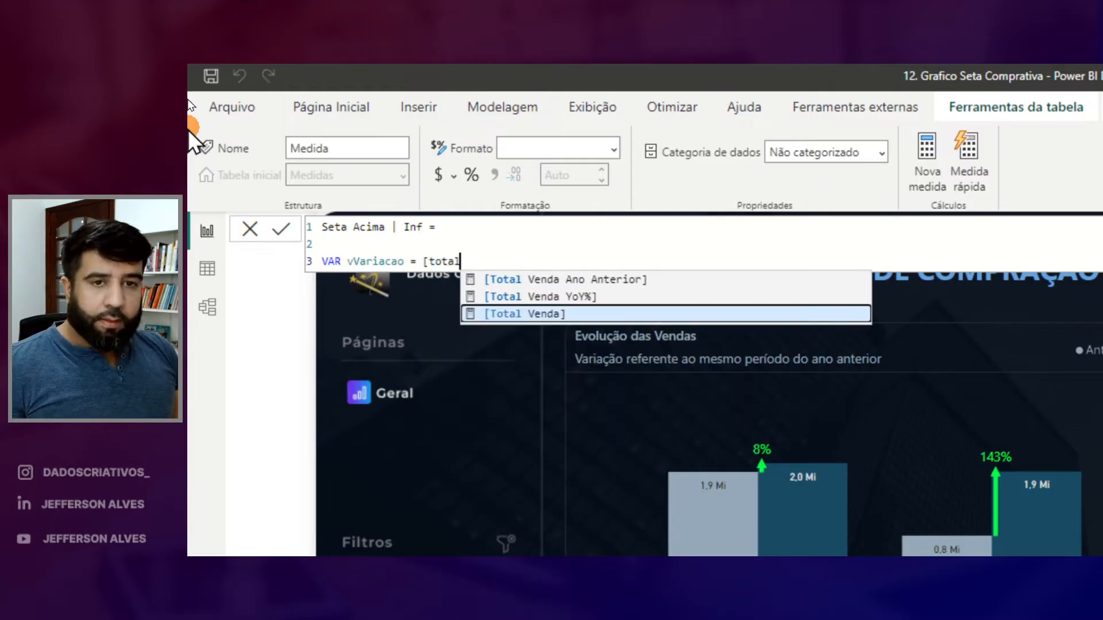
key("Up")
key("Tab")
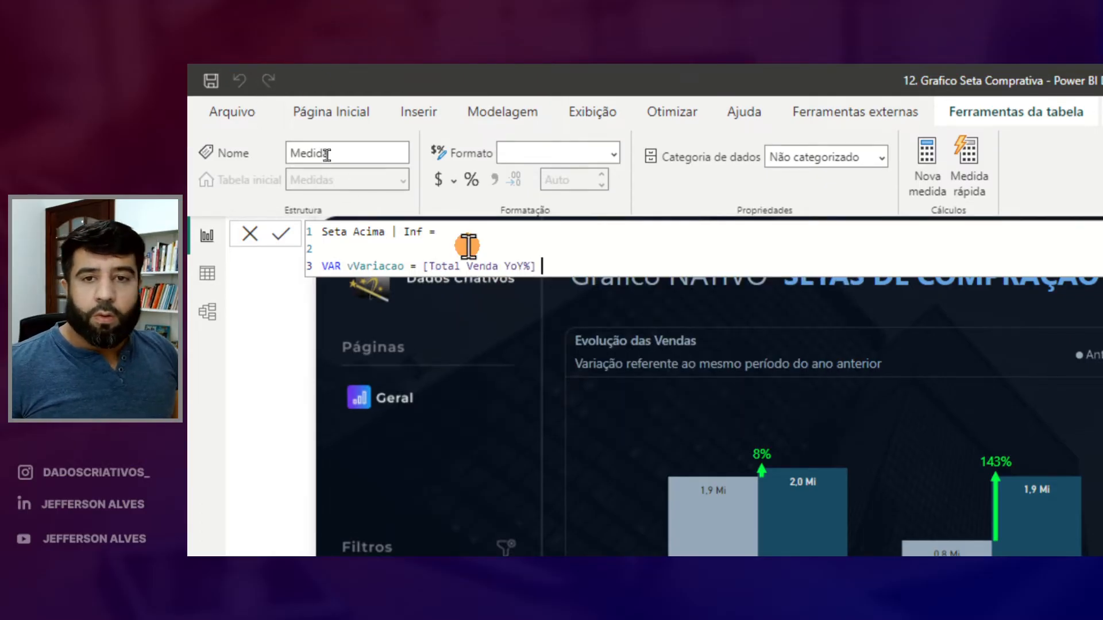
Add a second variable, vAtual, equal to [Total Venda].
key("Return")
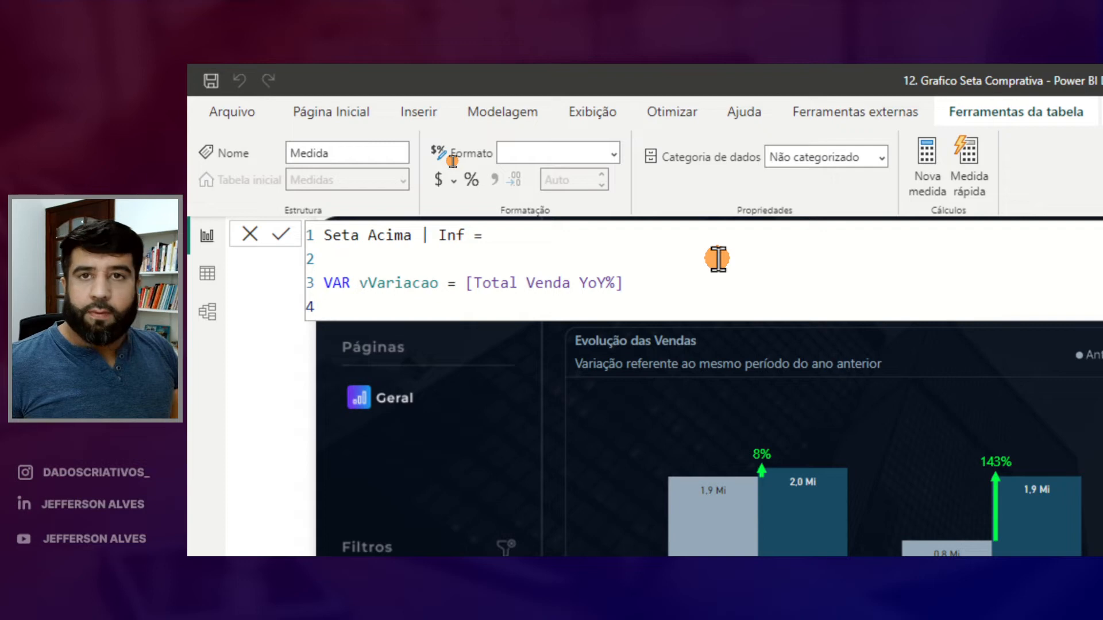
type("VAR vATU")
key("BackSpace")
key("BackSpace")
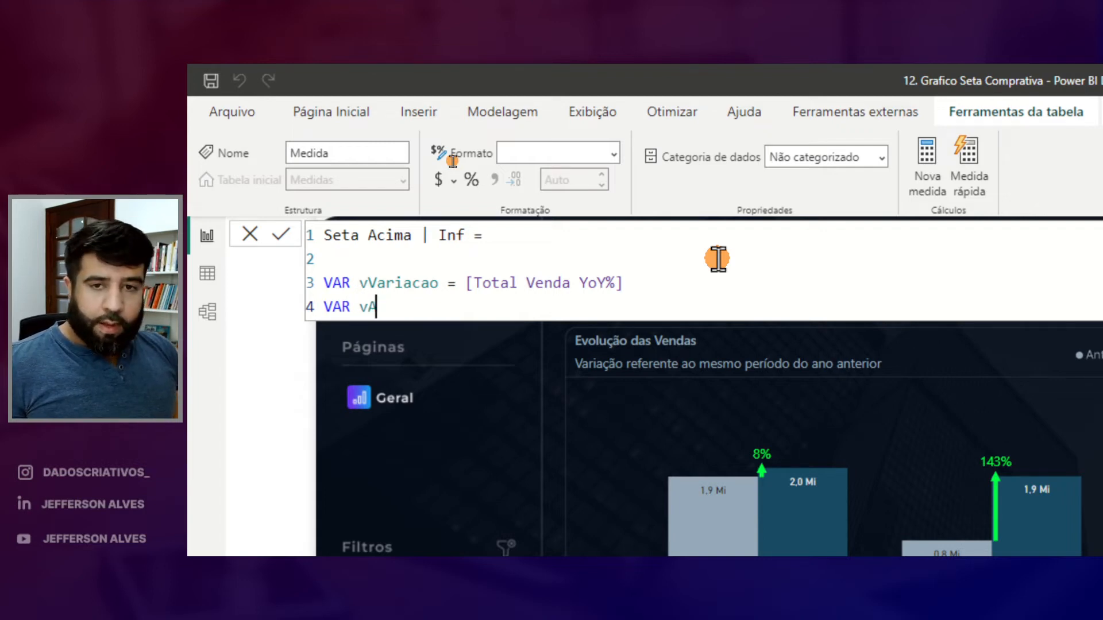
type("tual = [T")
key("Tab")
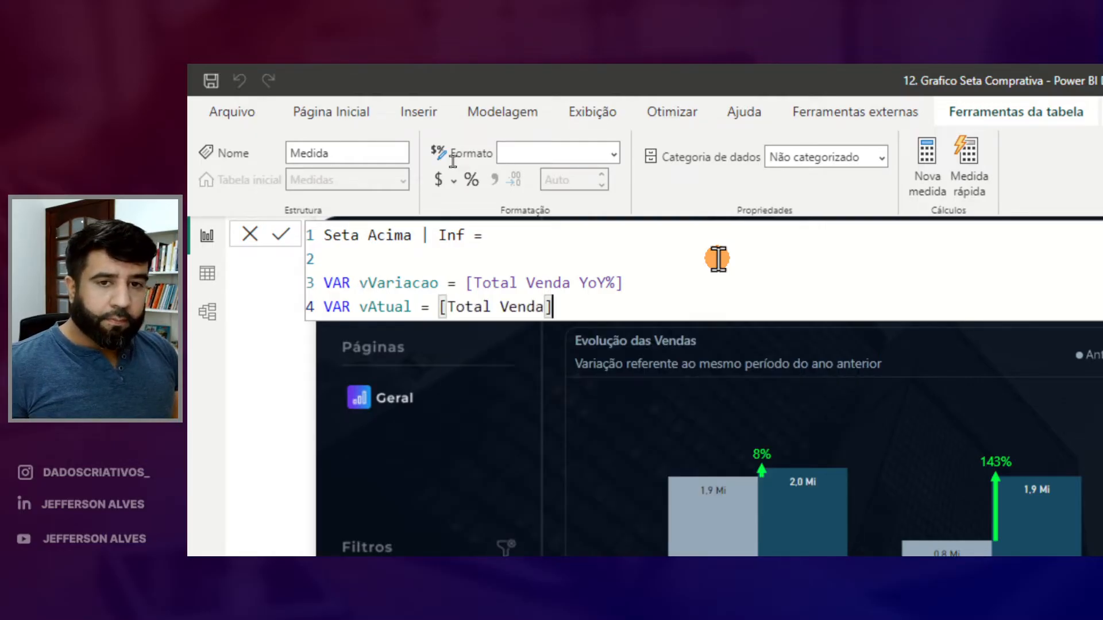
Add a third variable, vAnterior, equal to [Total Venda Ano Anterior].
key("Return")
type("VAR v")
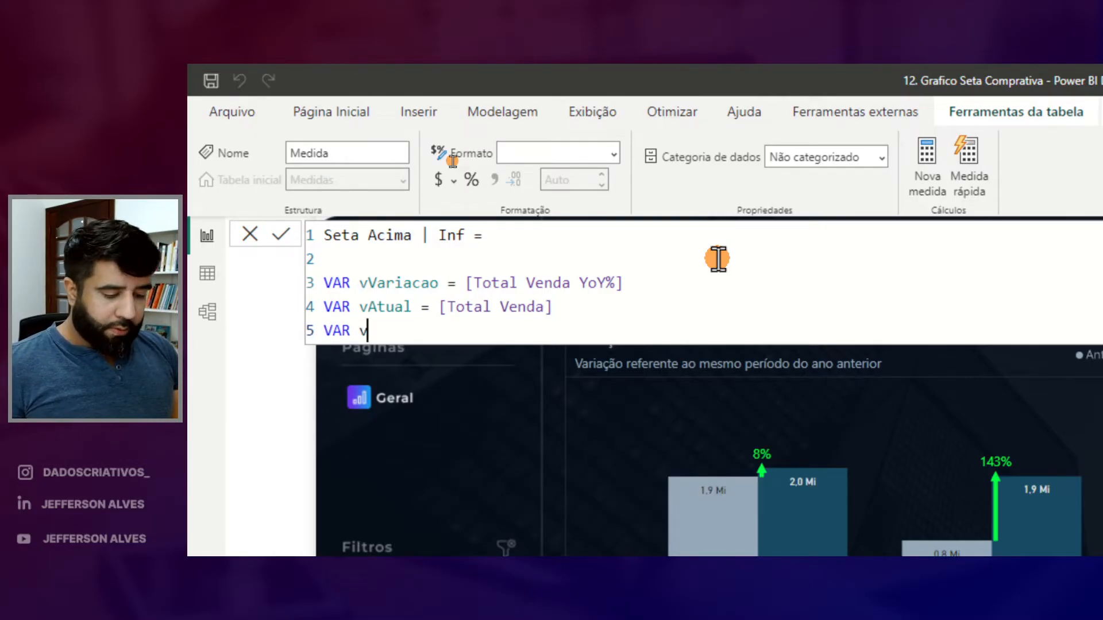
type("Anterior = [tot")
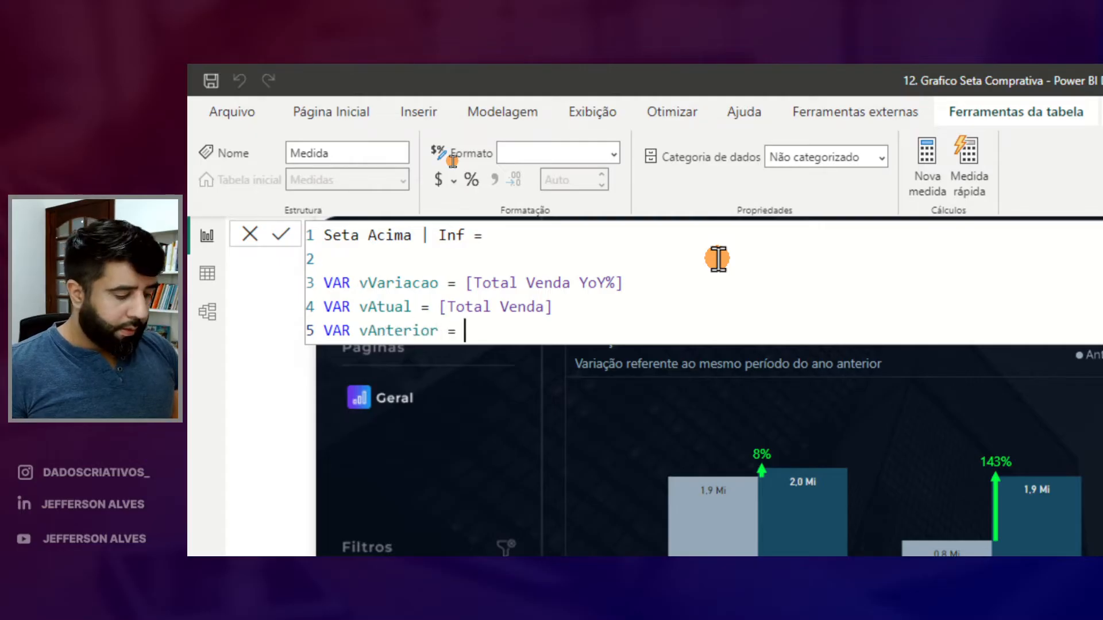
key("Up")
key("Up")
key("Tab")
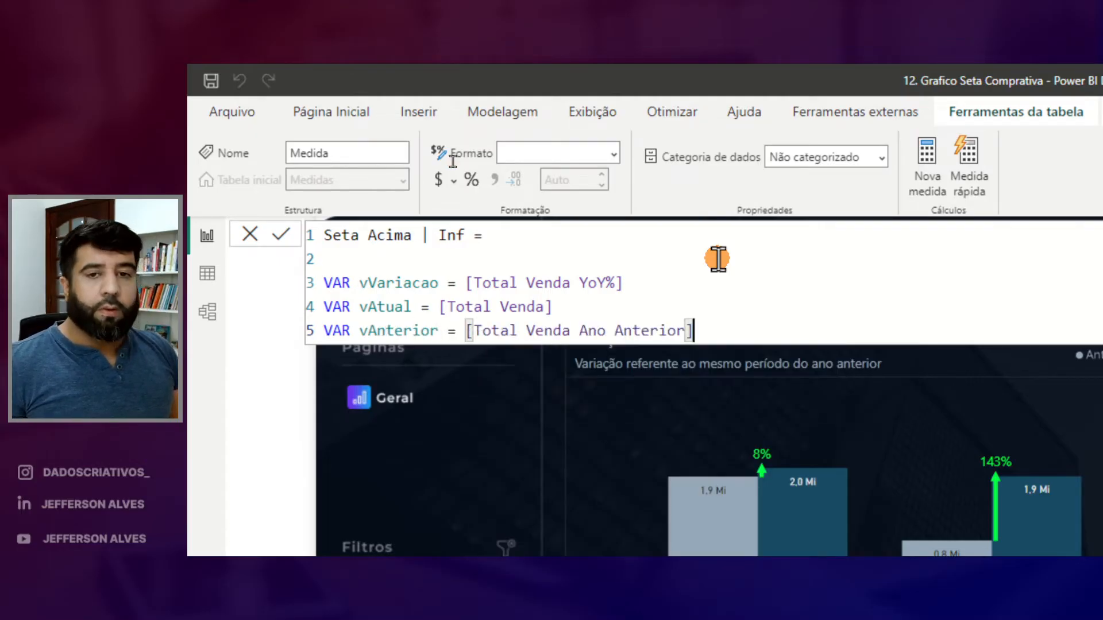
Add a RETURN block with the placeholder value 1 below the variables and commit the measure.
key("Return")
key("Return")
type("RETURN")
key("Return")
key("Tab")
type("1")
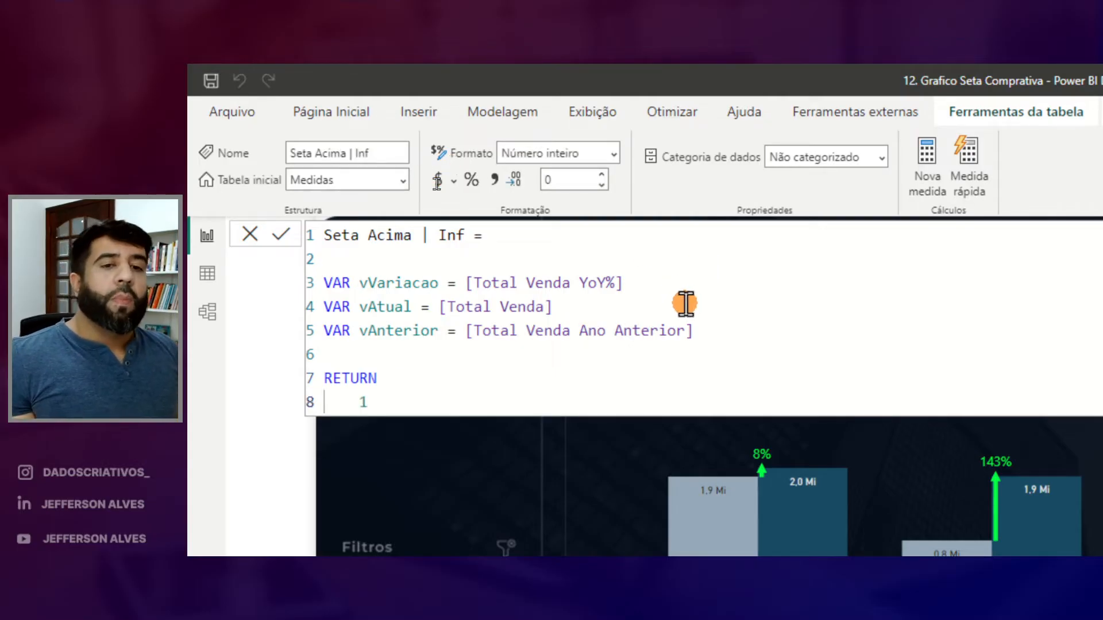
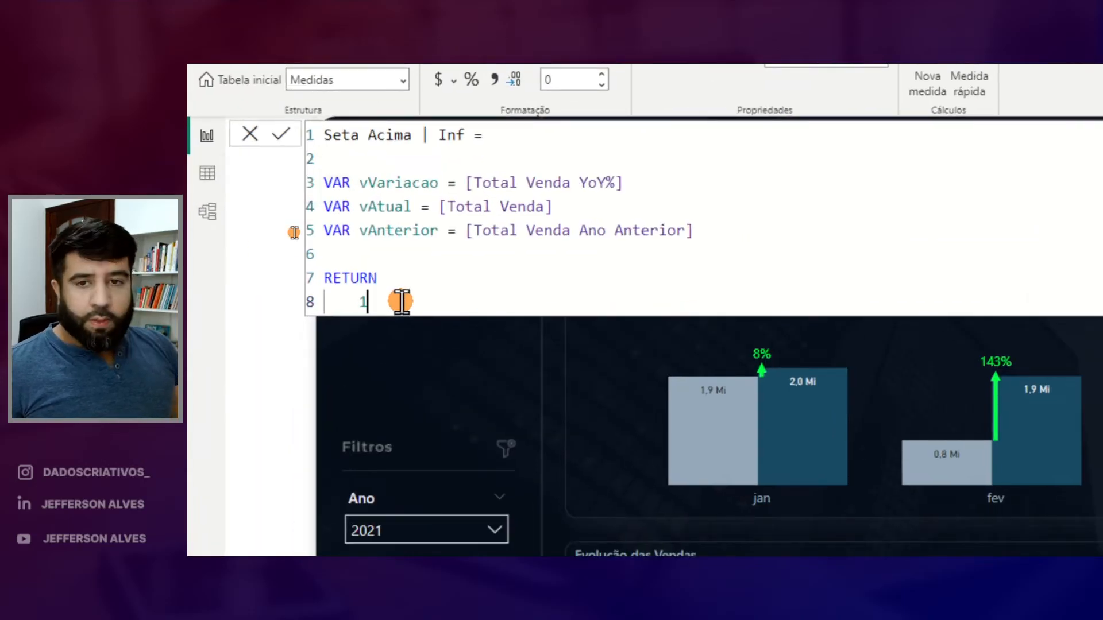
Replace the placeholder after RETURN with an IF function that tests vAtual >= vAnterior.
key("BackSpace")
type("IF(")
key("Return")
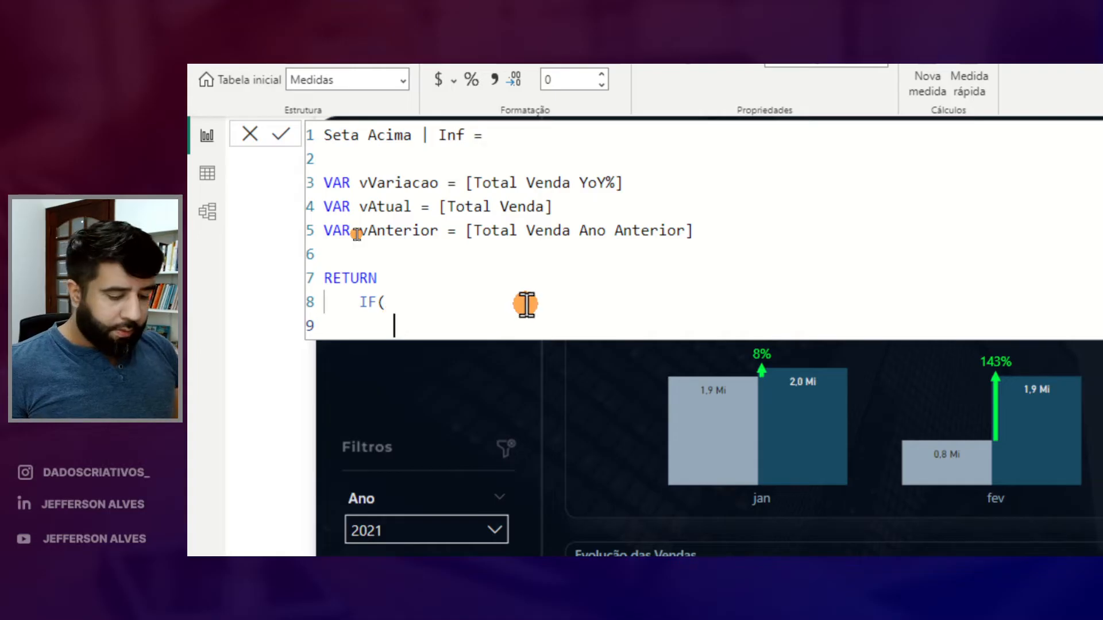
type("vatual >= v")
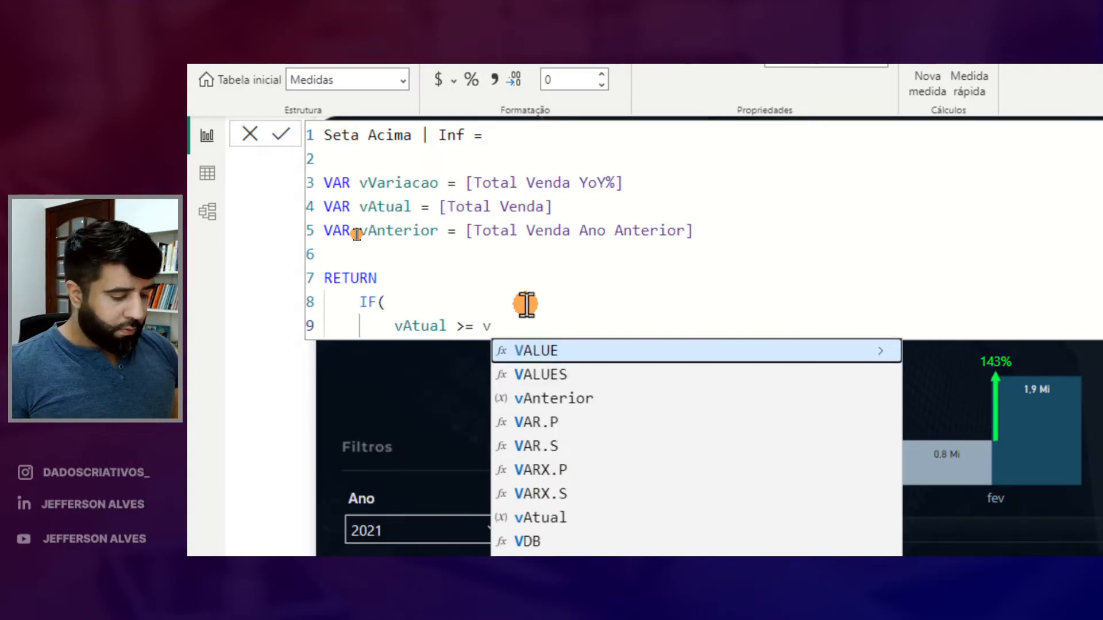
key("Down")
key("Down")
key("Tab")
type(",")
key("Return")
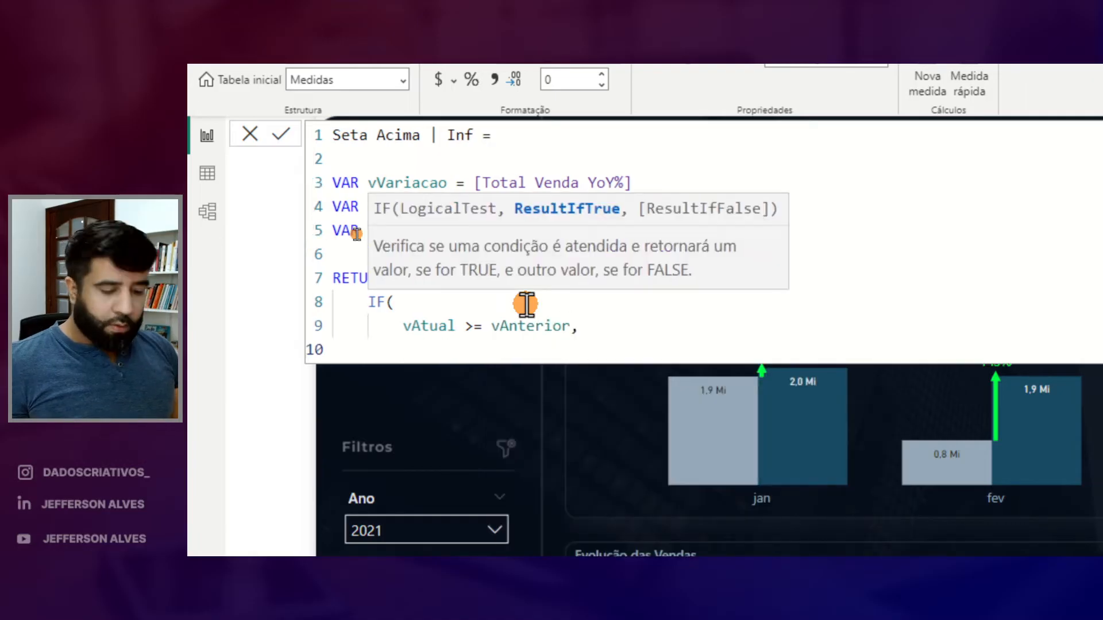
Make vAnterior the IF function's true result and close its parenthesis.
type("van")
key("Tab")
key("Return")
type(")")
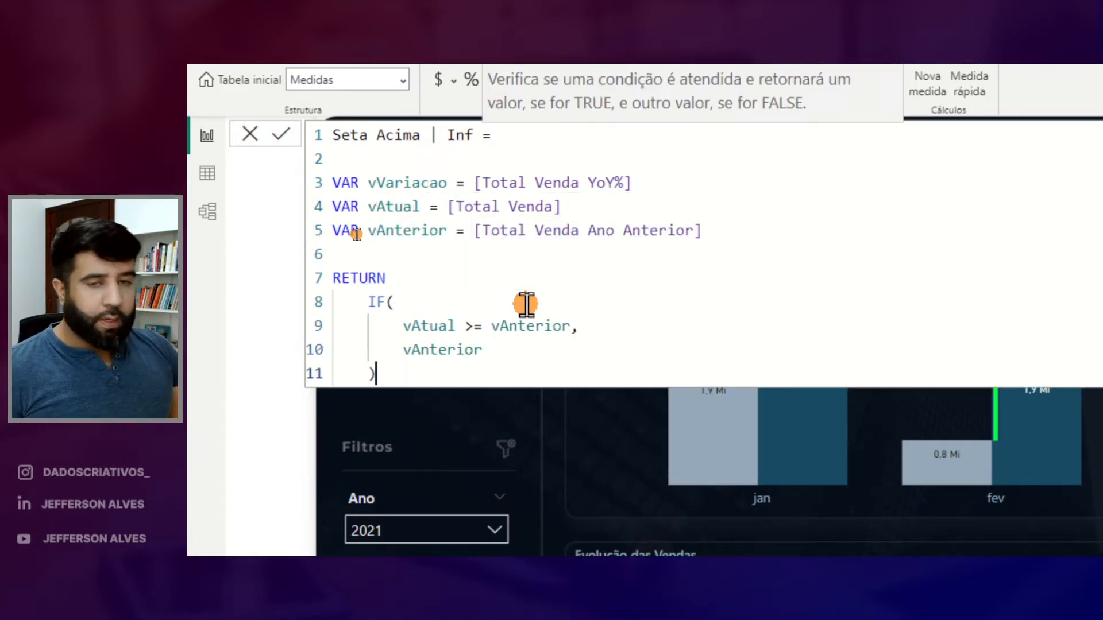
left_click(430, 326)
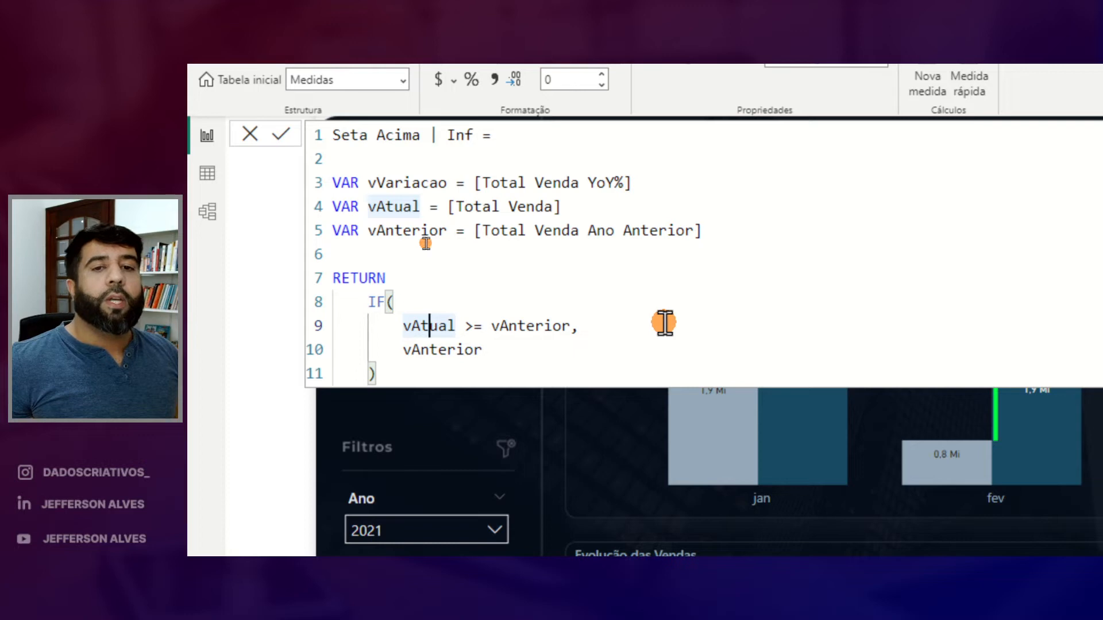
left_click_drag(405, 313, 539, 339)
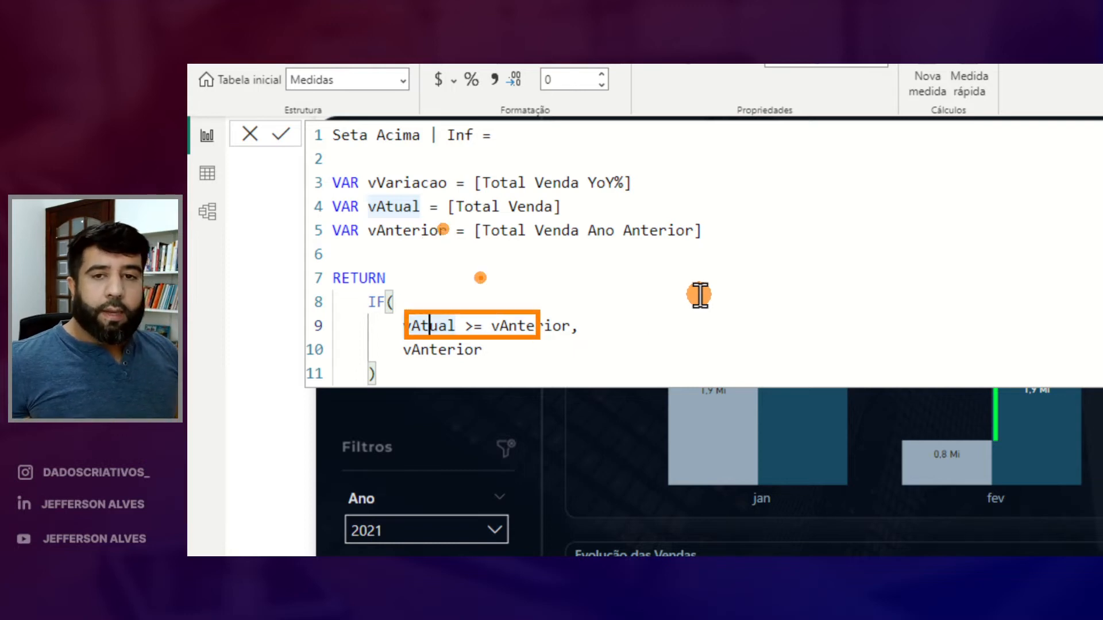
left_click_drag(437, 193, 712, 251)
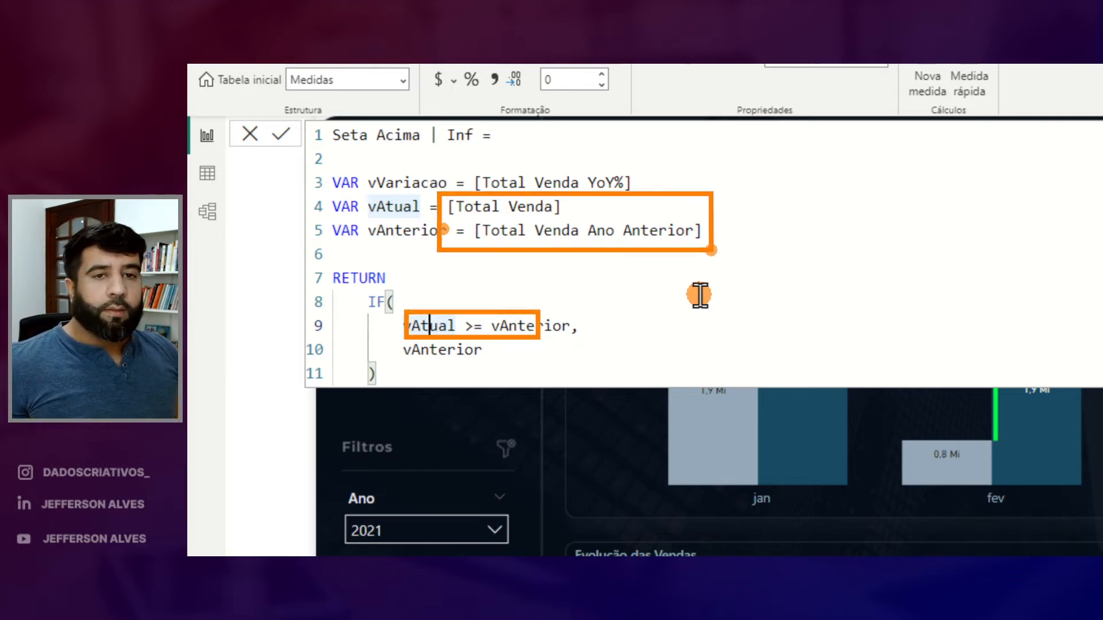
mouse_move(579, 308)
left_mouse_down()
mouse_move(547, 295)
mouse_move(573, 320)
mouse_move(555, 303)
left_mouse_up()
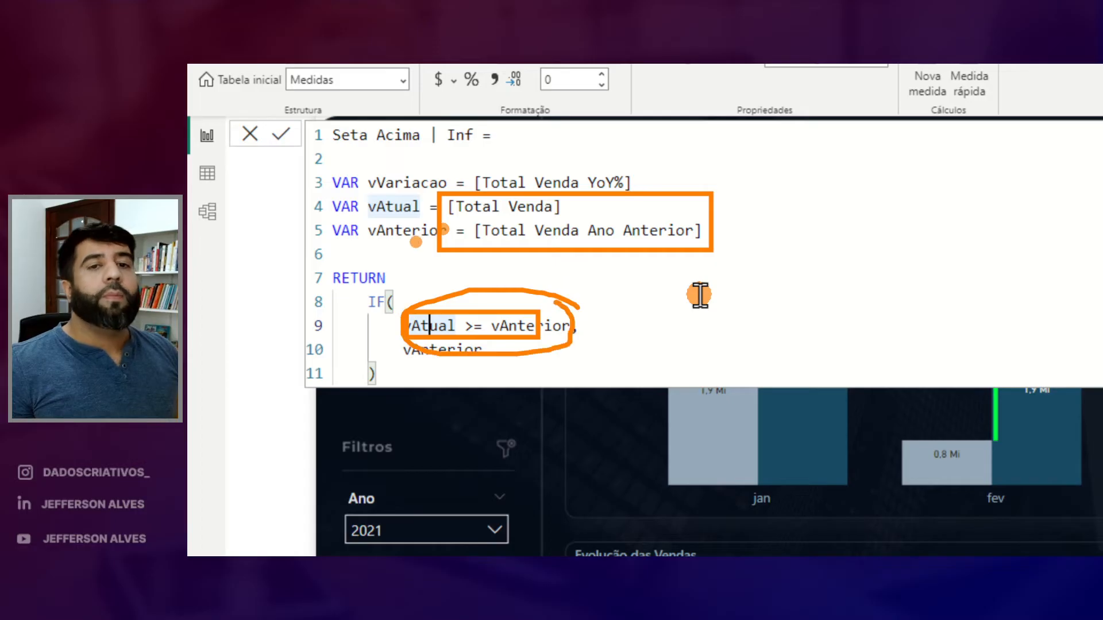
key("Escape")
Try adding vVariacao >= 0 as an alternative condition after vAtual >= vAnterior in the IF test, and remove it.
left_click(573, 326)
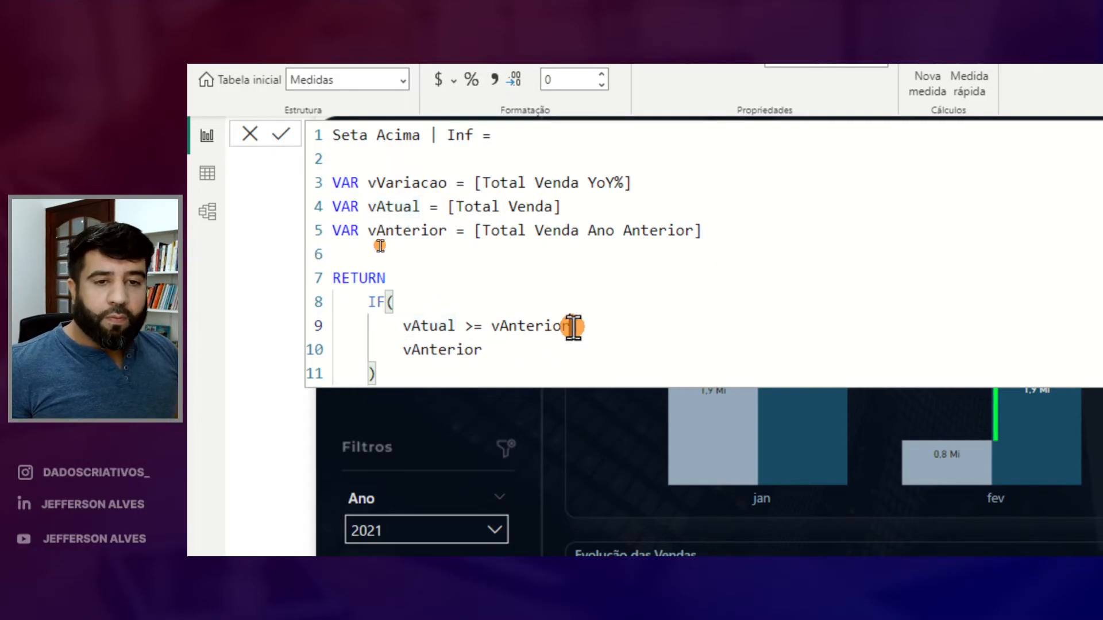
type("vVariacao")
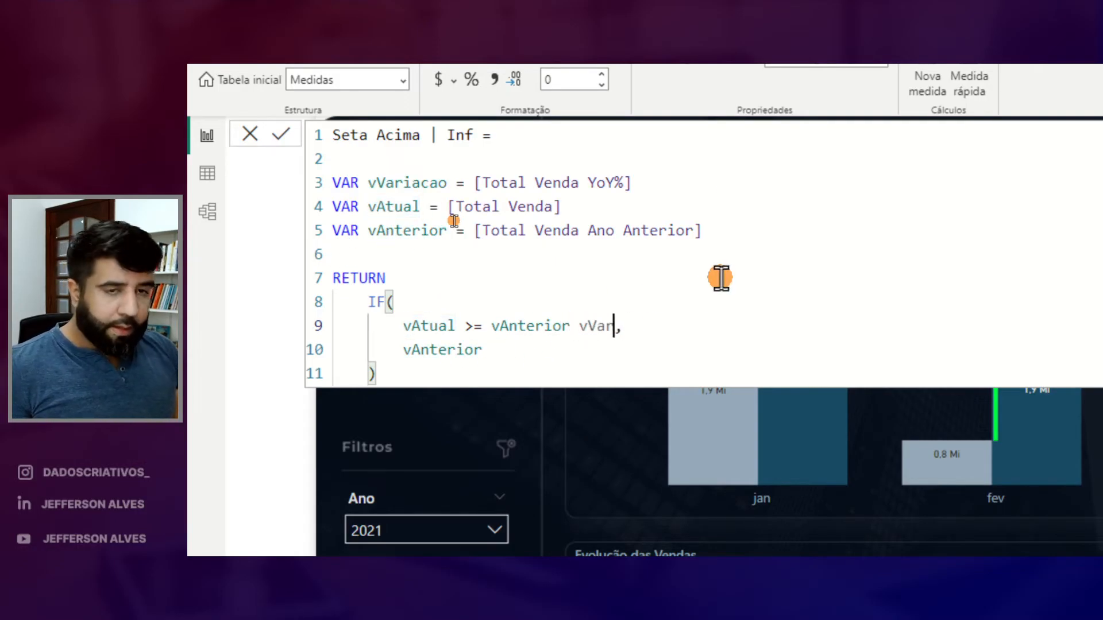
type(" >")
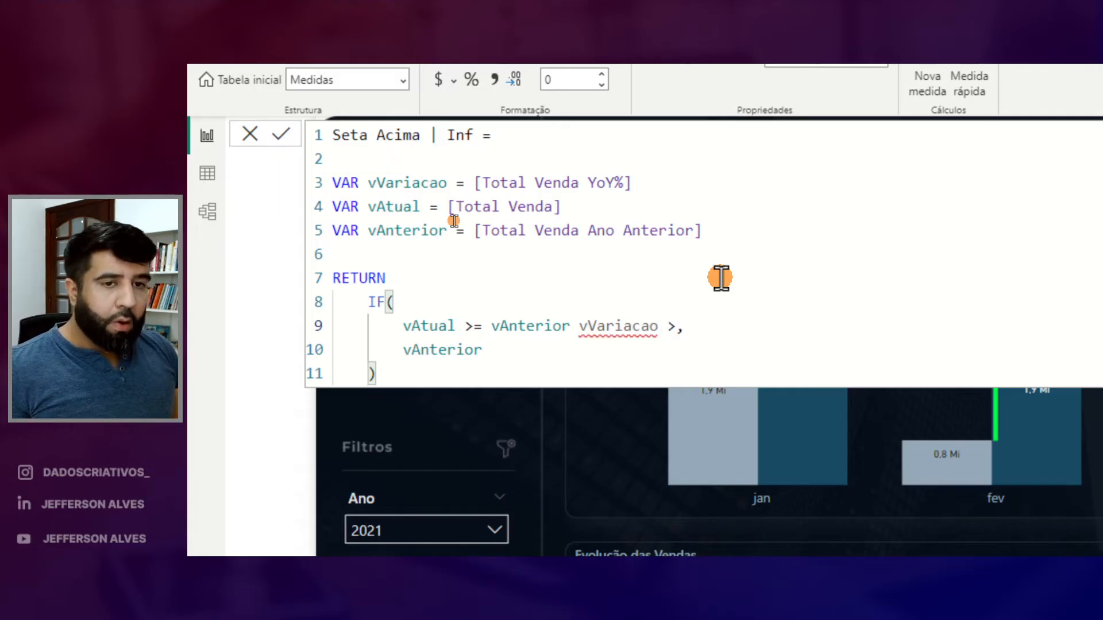
type("= 0")
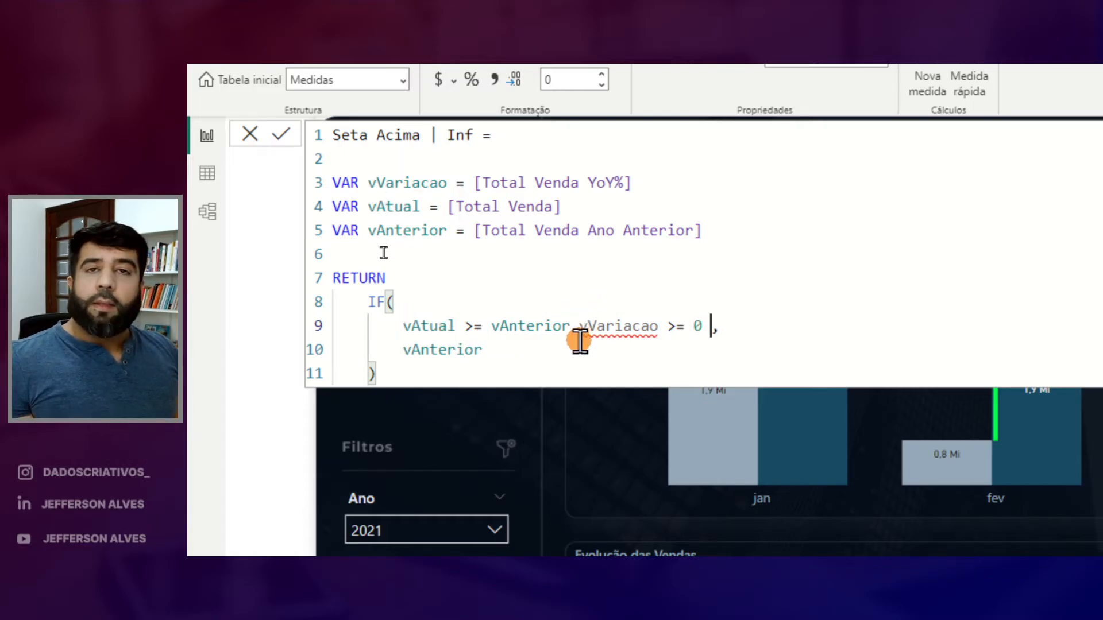
left_click_drag(580, 326, 706, 323)
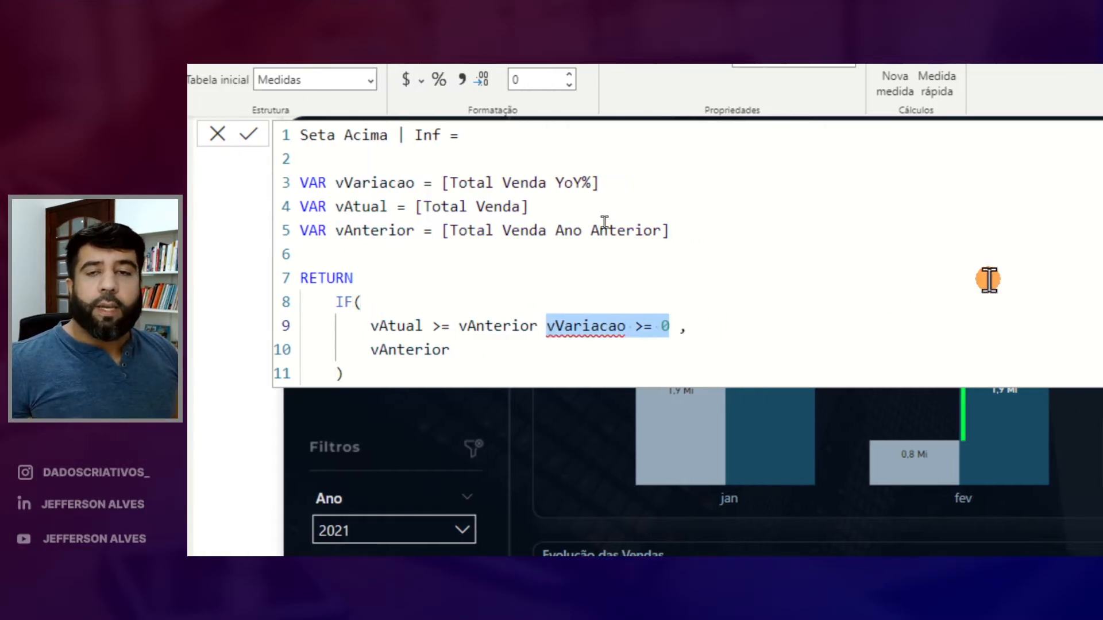
key("BackSpace")
key("BackSpace")
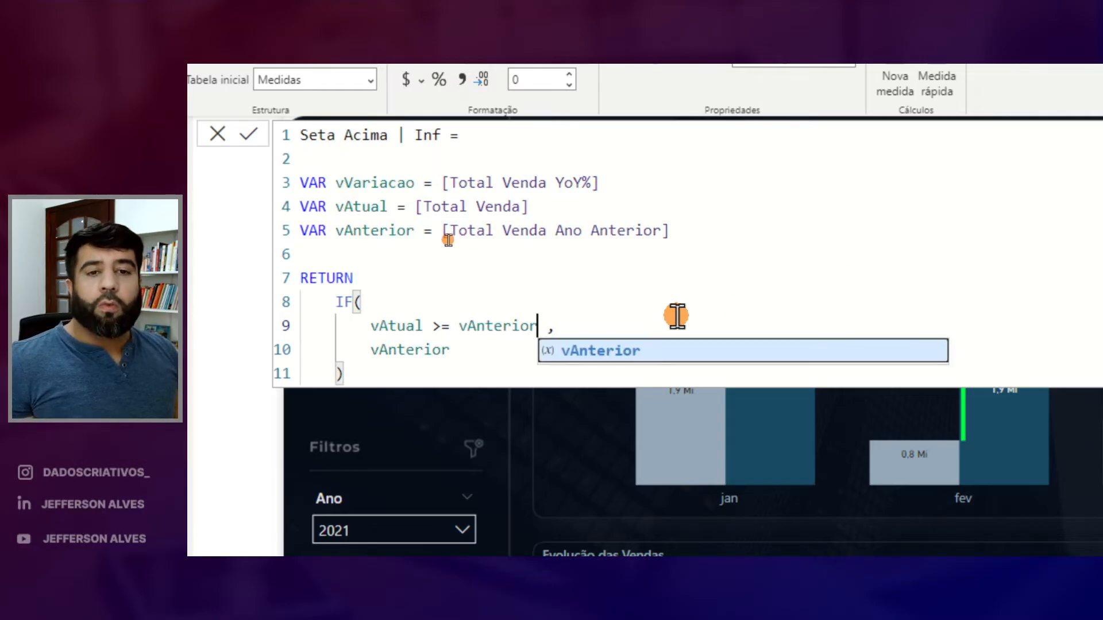
left_click(574, 282)
mouse_move(368, 308)
left_mouse_down()
mouse_move(484, 345)
mouse_move(542, 343)
left_mouse_up()
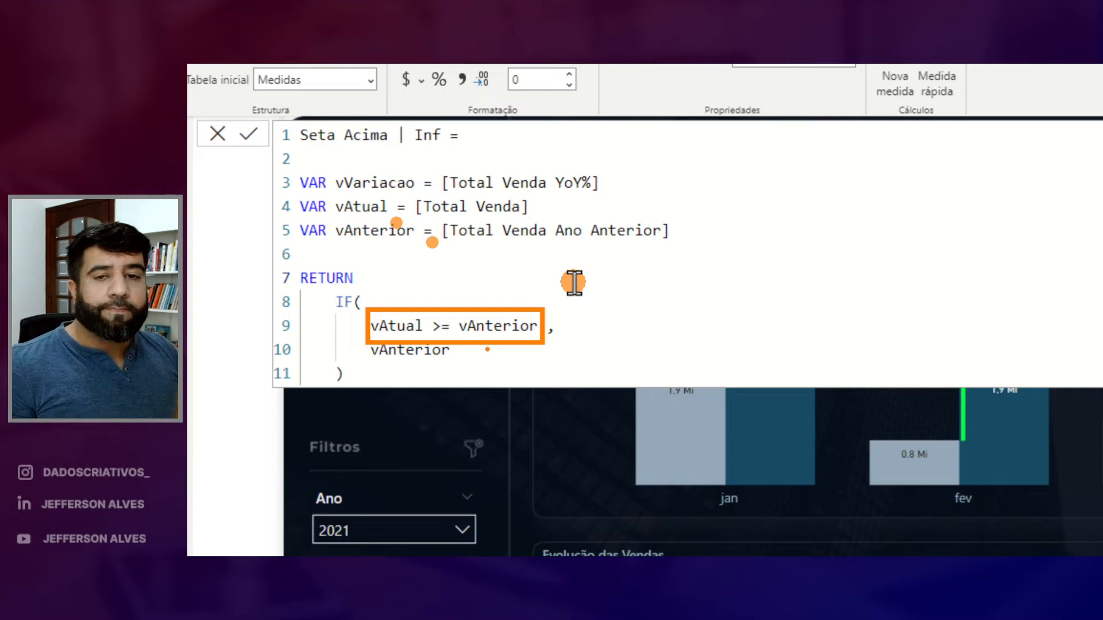
left_click(375, 371)
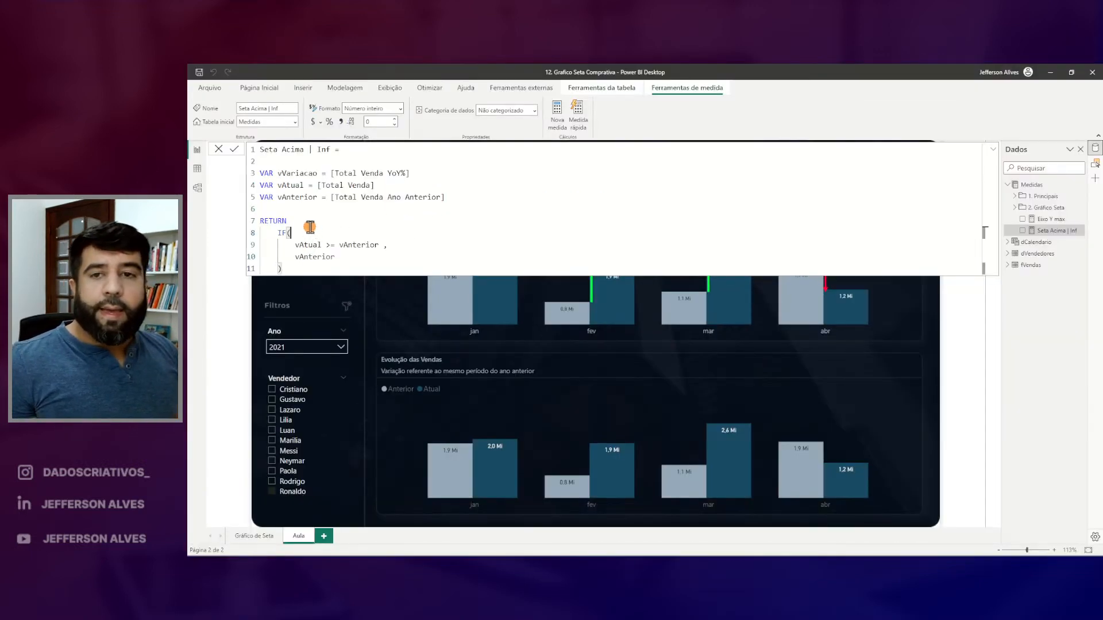
Add the Seta Acima | Inf measure to the lower sales chart's line y-axis and show the list of page objects.
left_click(493, 364)
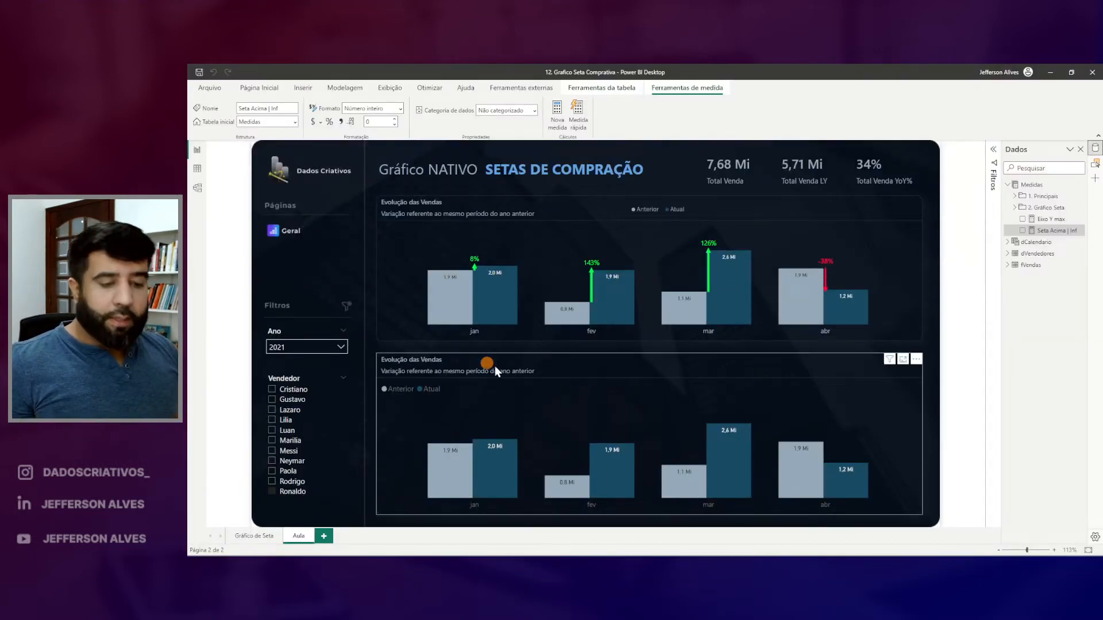
left_click(392, 357)
left_click(366, 359)
scroll(320, 392, "down", 1)
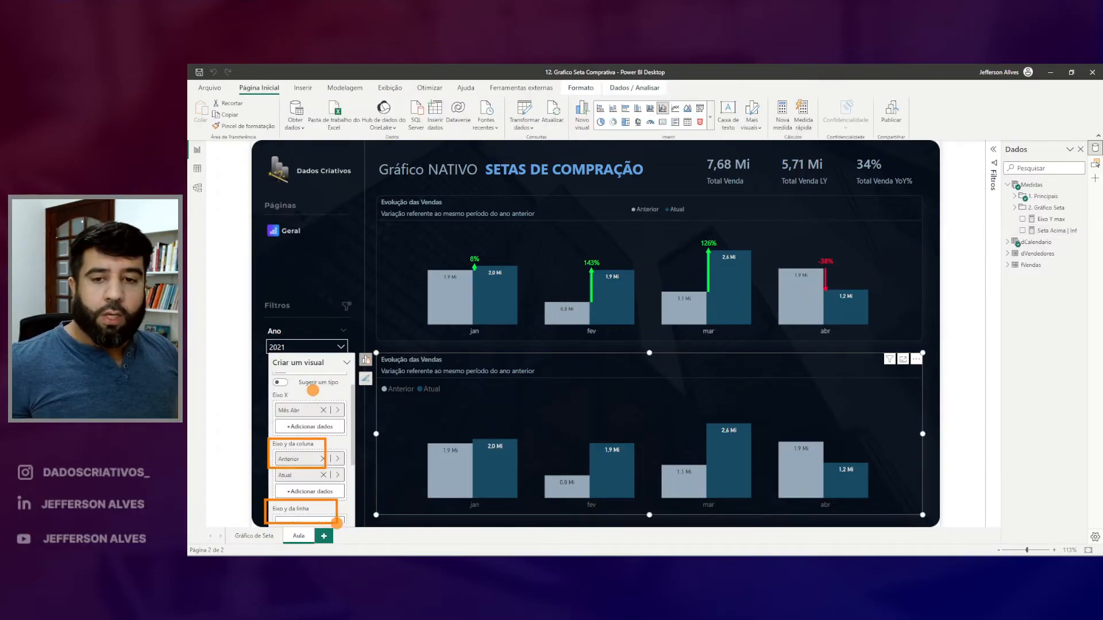
scroll(339, 475, "down", 2)
left_click_drag(1047, 233, 310, 479)
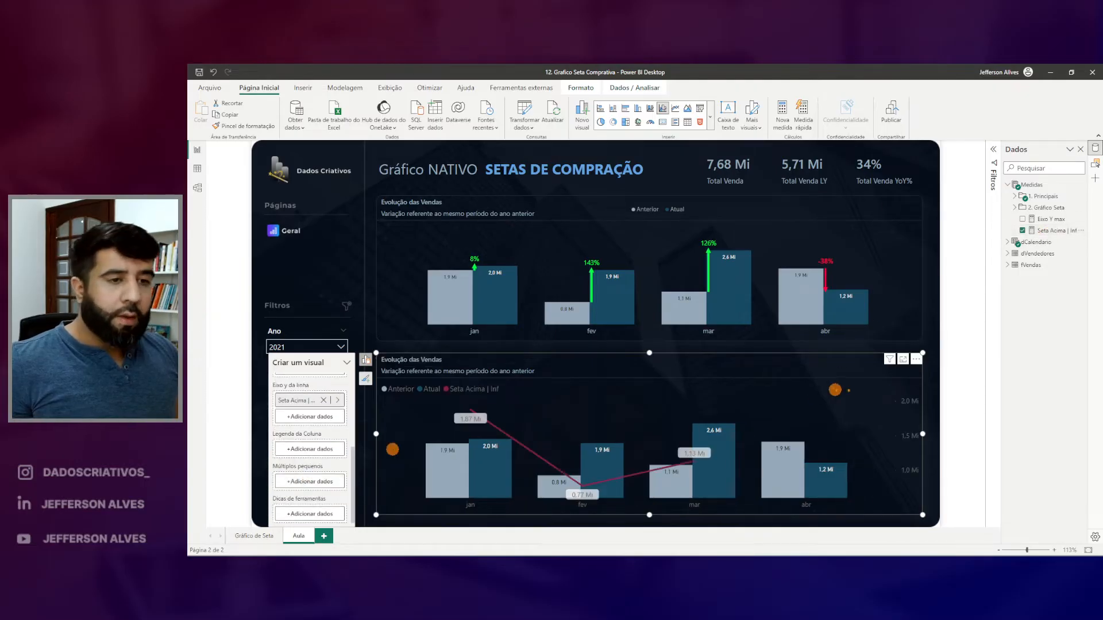
left_click(1093, 165)
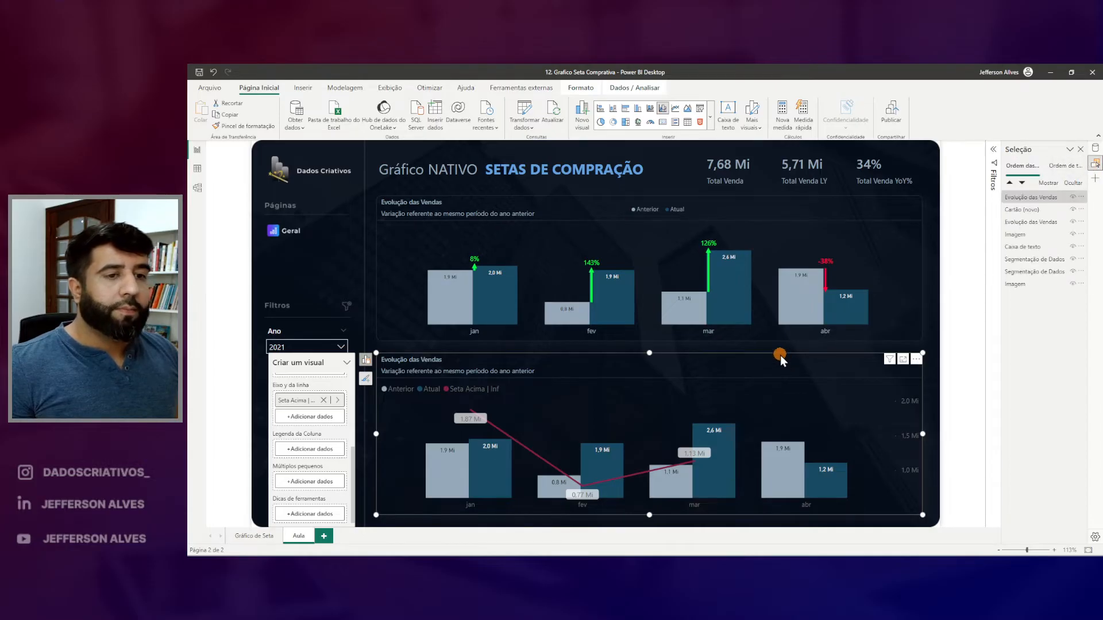
Turn off the secondary Y axis of the lower Evolução das Vendas chart.
left_click(937, 365)
left_click(867, 359)
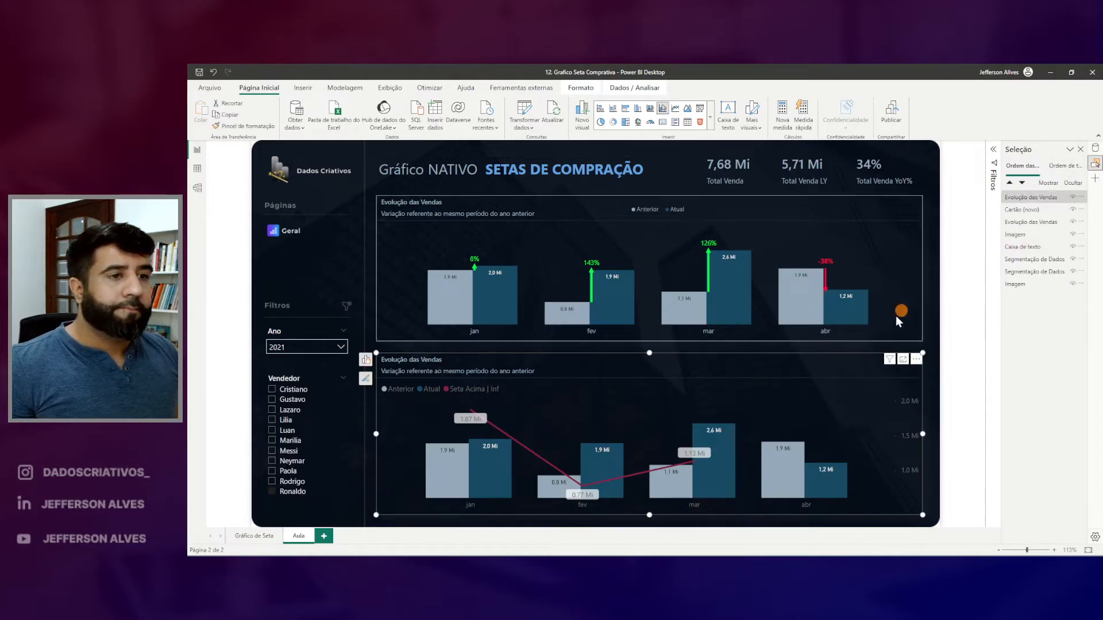
left_click(583, 89)
left_click(416, 121)
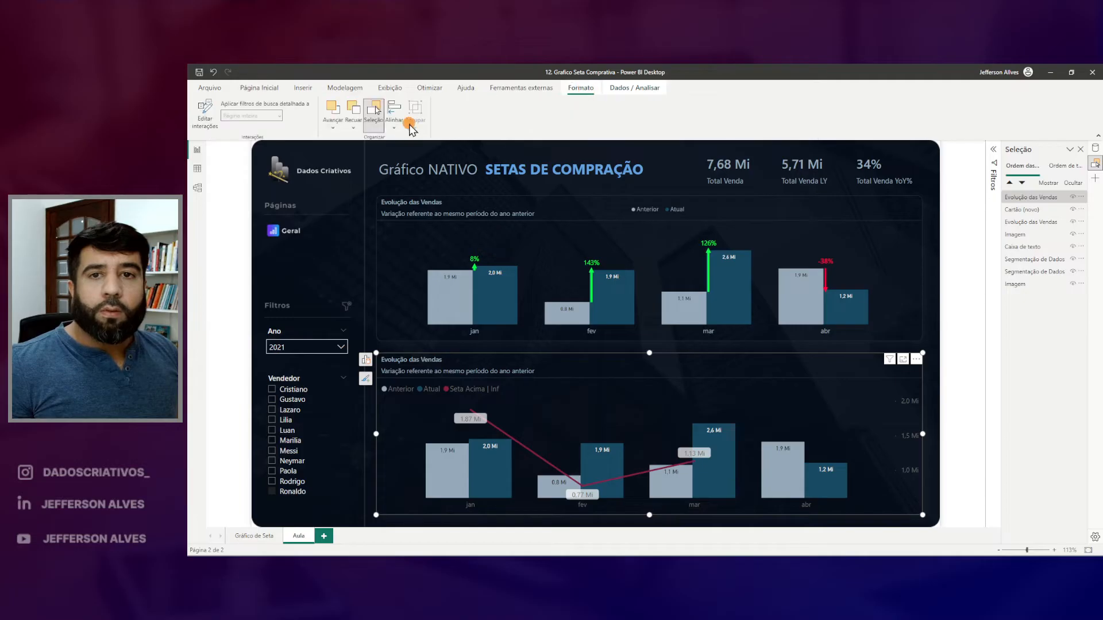
left_click(390, 88)
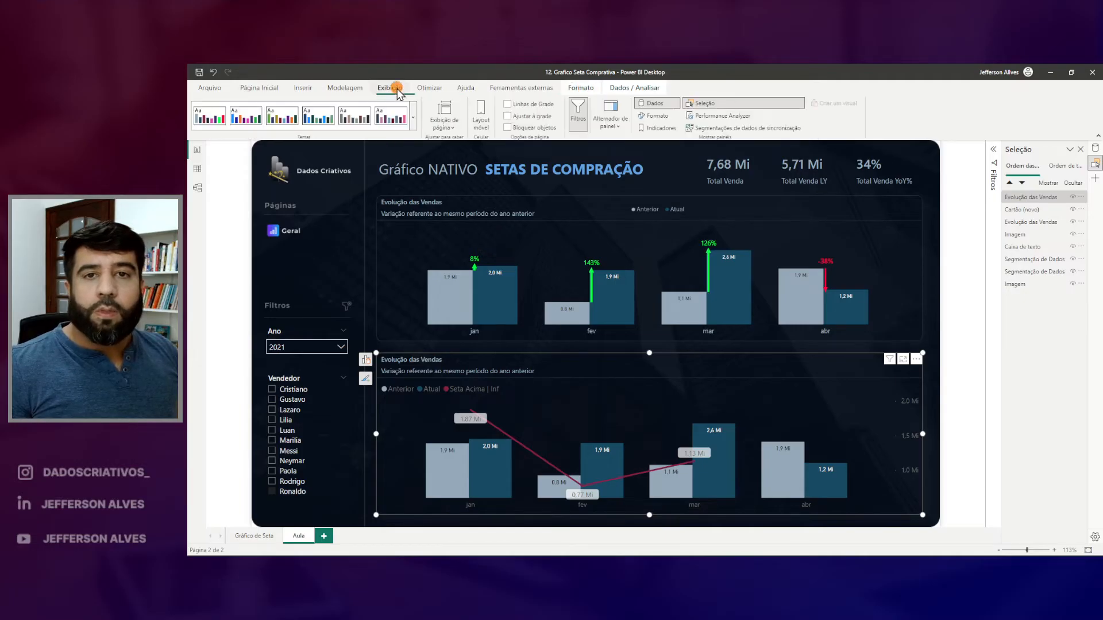
left_click(647, 119)
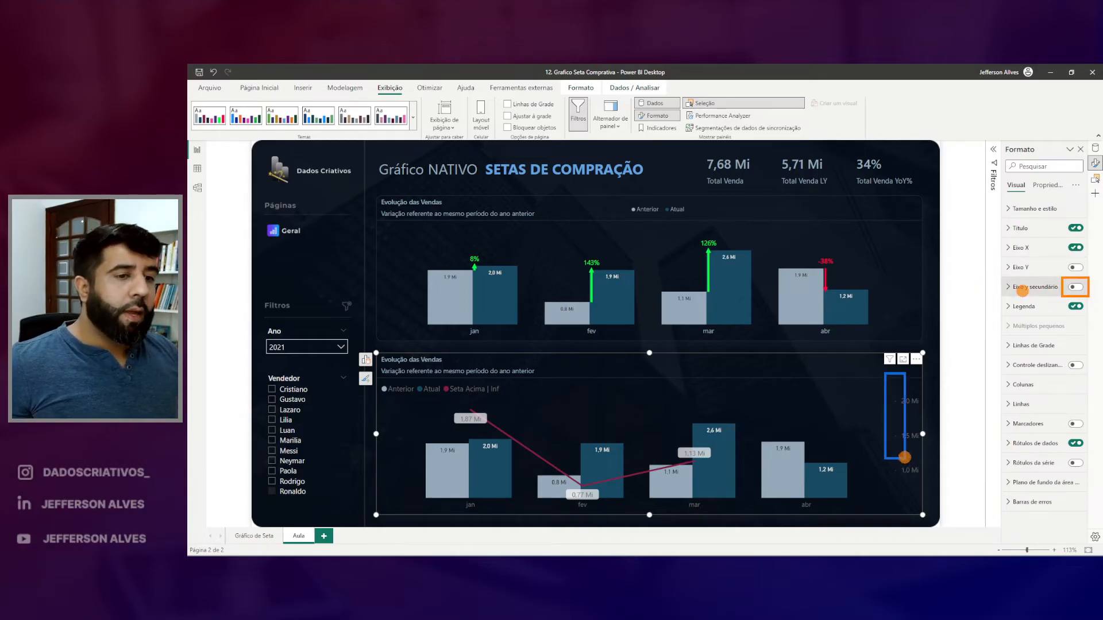
left_click(1076, 286)
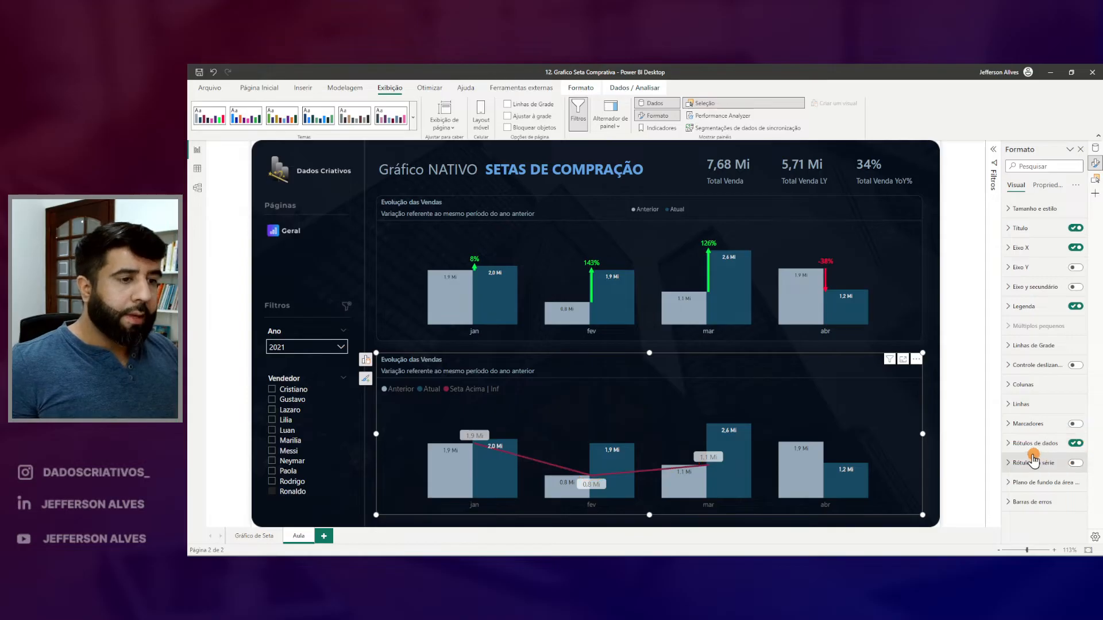
Turn off the data labels for the Seta Acima | Inf series of the lower chart.
left_click(1016, 444)
scroll(1083, 460, "down", 1)
left_click(1071, 388)
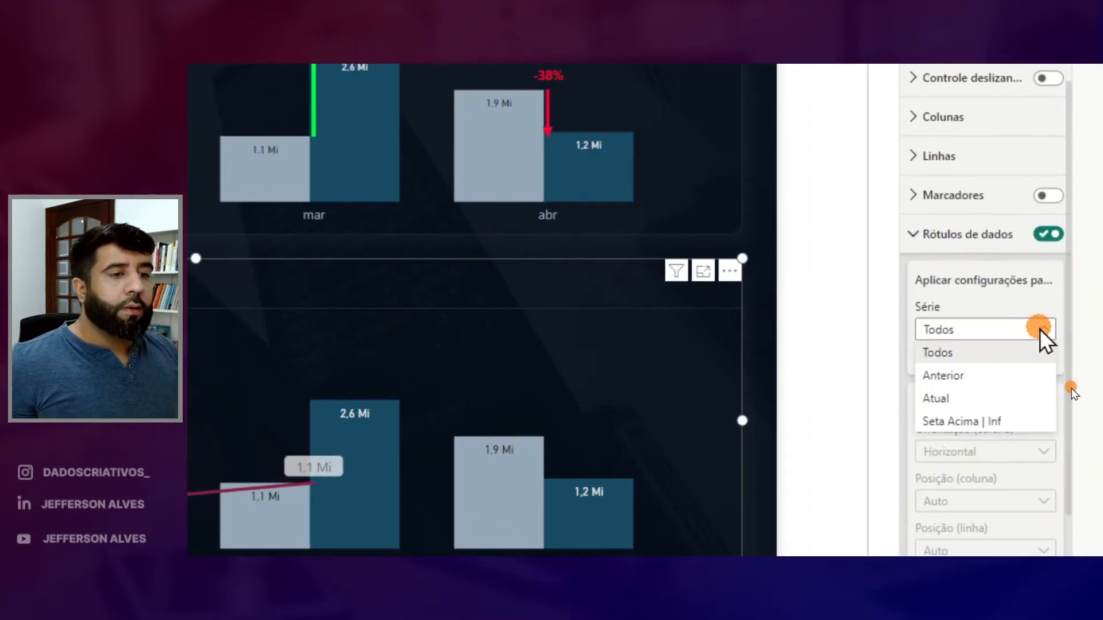
left_click(954, 421)
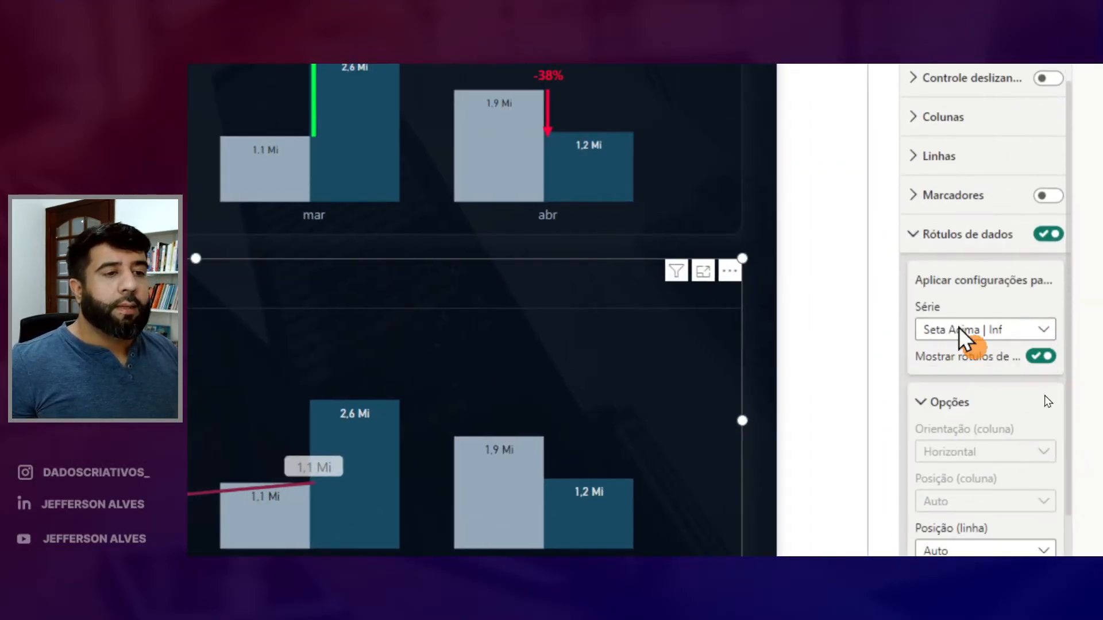
left_click(1051, 356)
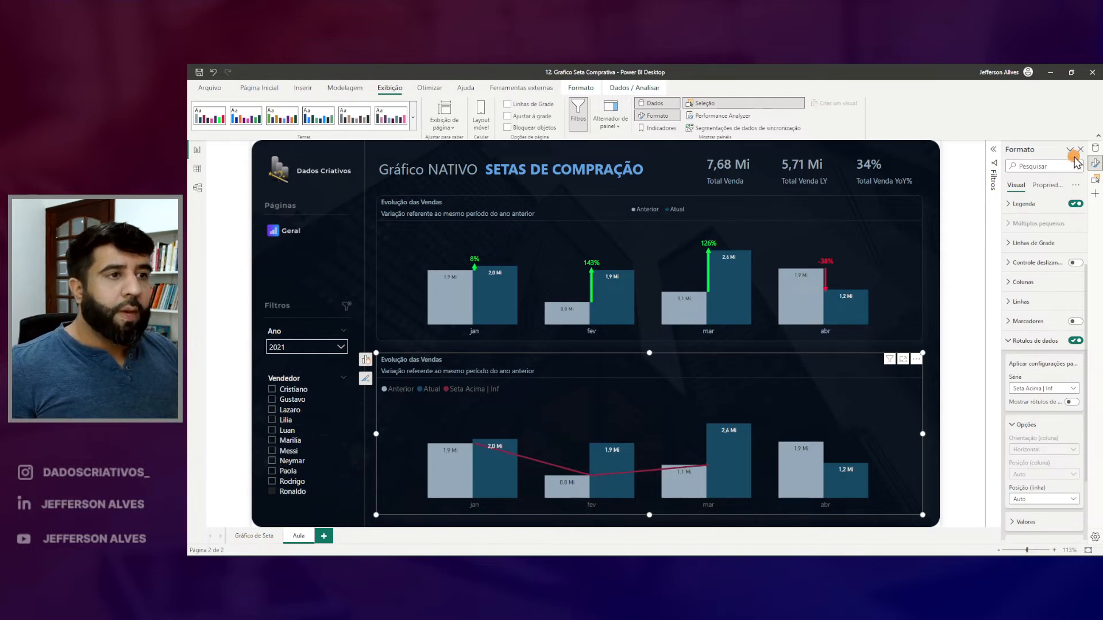
Open the Seta Acima | Inf measure and copy its entire DAX formula.
left_click(1096, 148)
left_click(1051, 231)
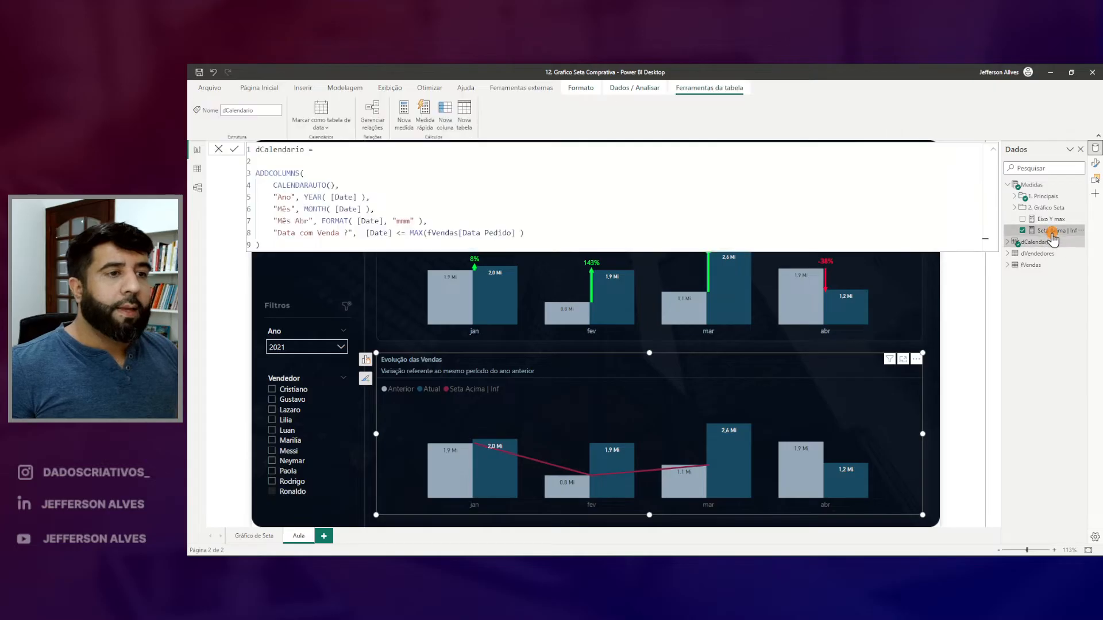
left_click(363, 232)
key("ctrl+a")
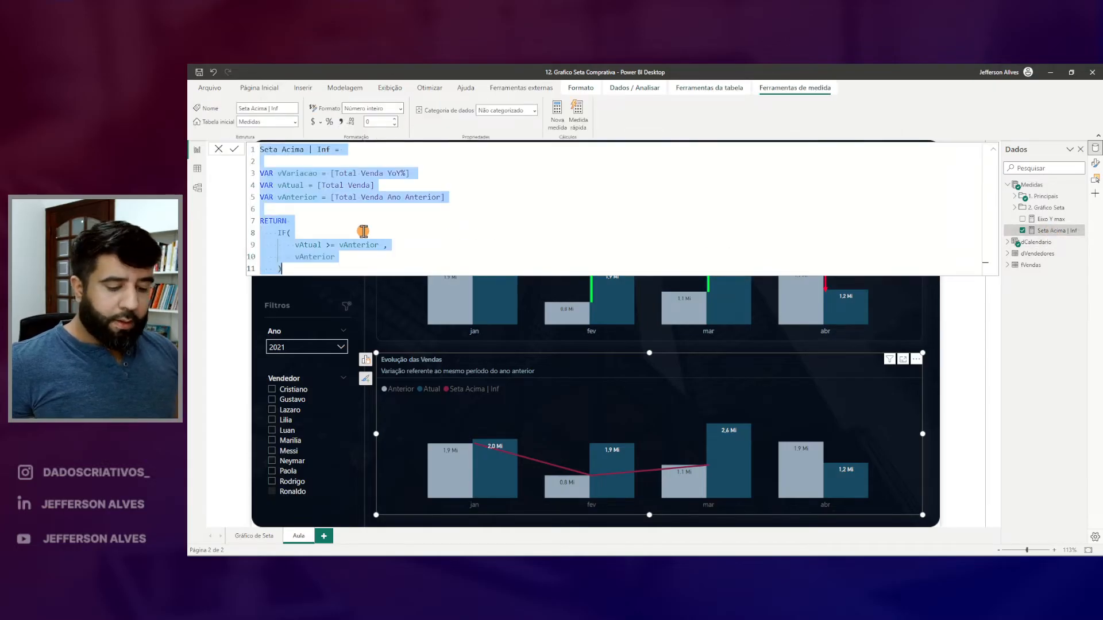
Create a new measure in the Medidas table from the copied formula and name it Seta Acima | Sup.
right_click(1026, 185)
left_click(1003, 191)
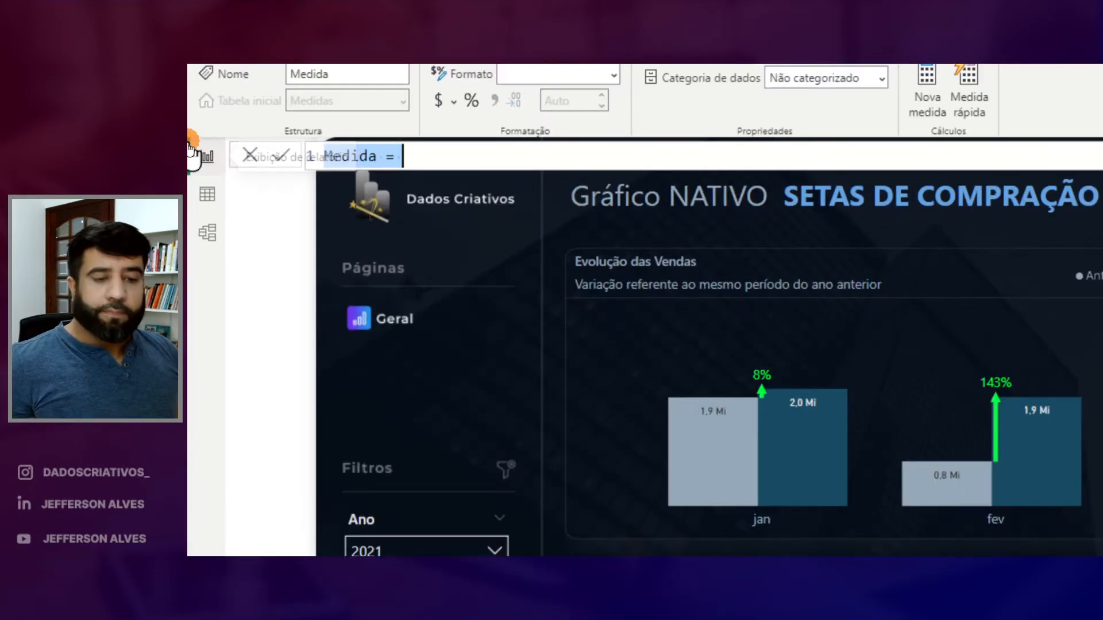
key("ctrl+v")
double_click(322, 149)
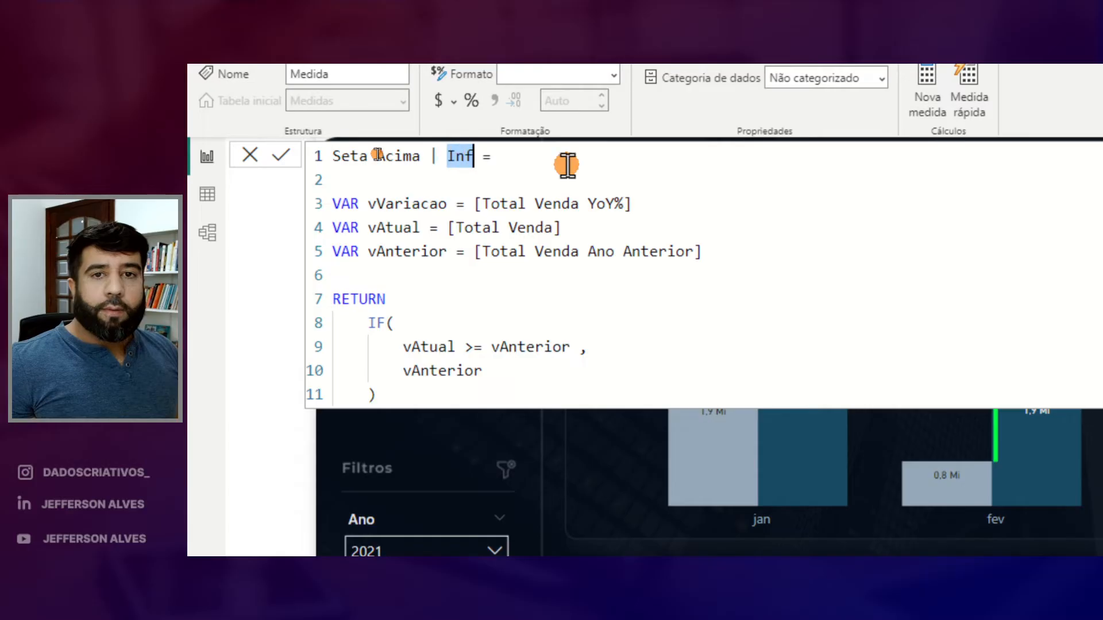
type("Sup")
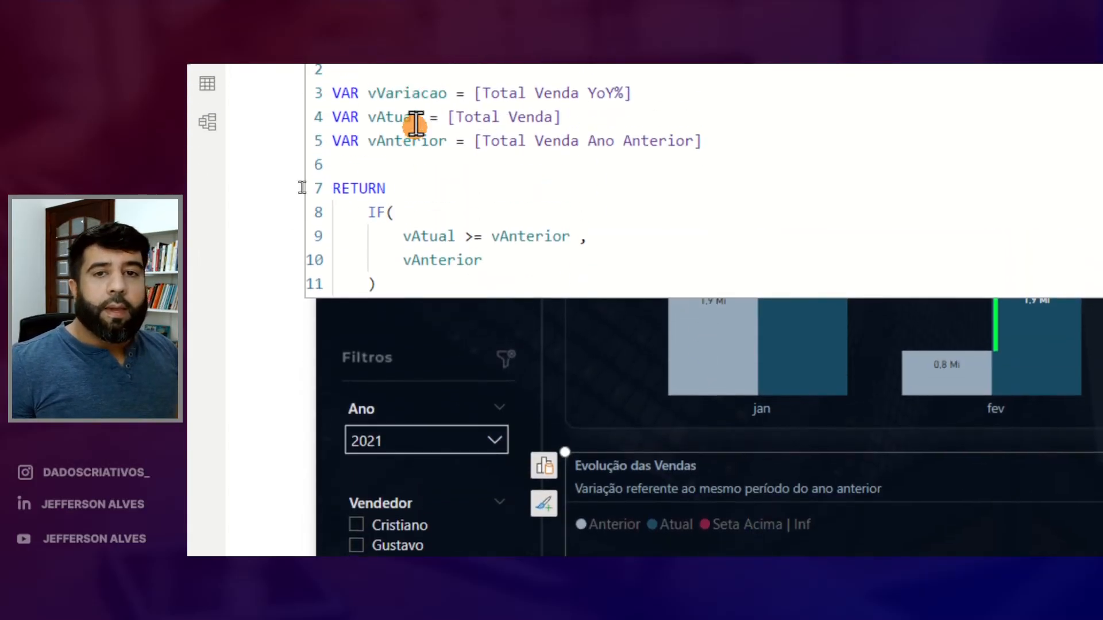
Make the Seta Acima | Sup measure return vAtual when vAtual >= vAnterior, and commit the formula.
left_click_drag(401, 244, 571, 246)
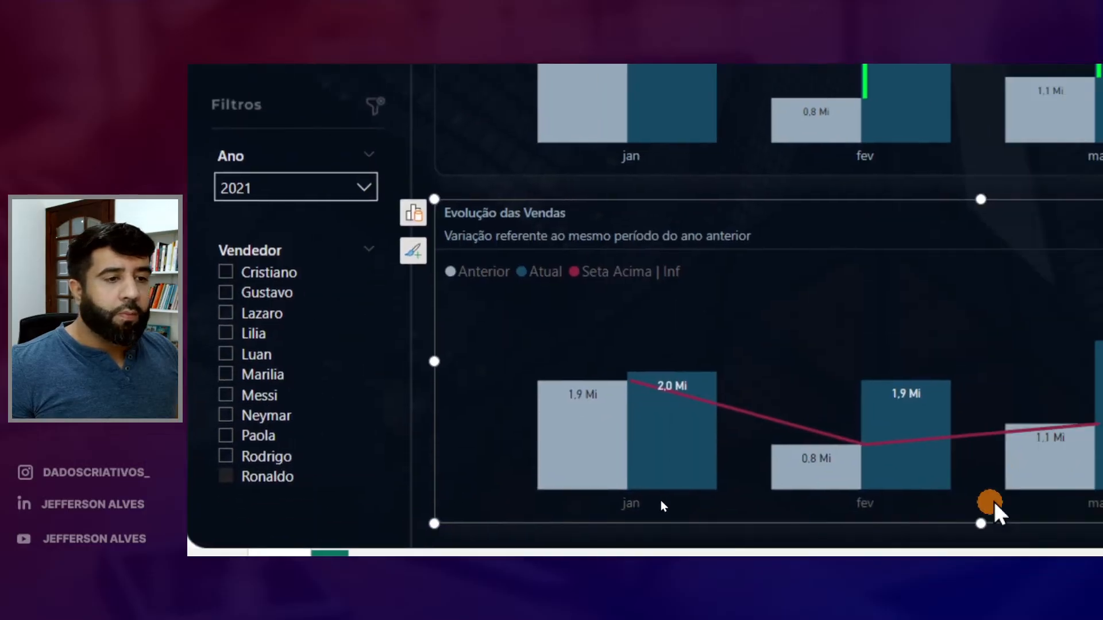
left_click(913, 393)
left_click_drag(951, 367, 983, 364)
left_click(883, 443)
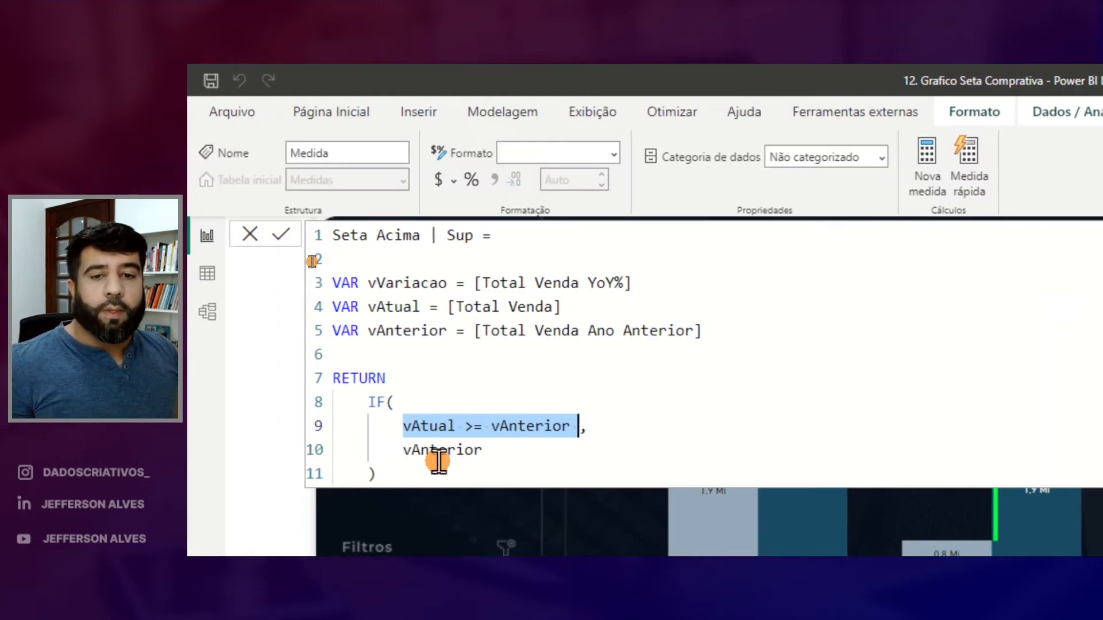
double_click(451, 448)
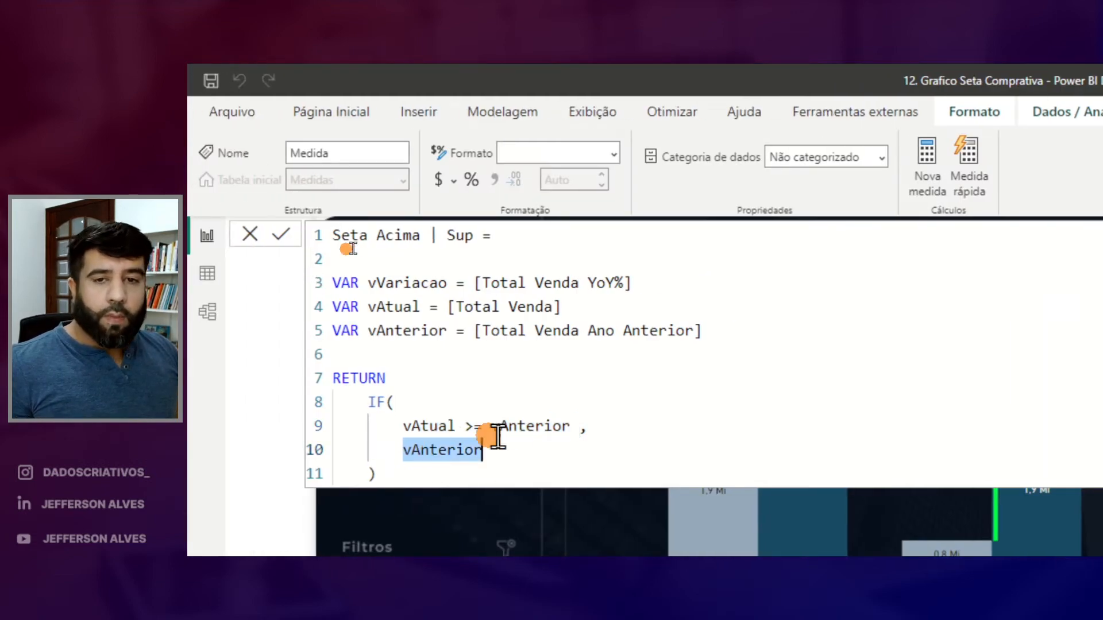
type("vAtual")
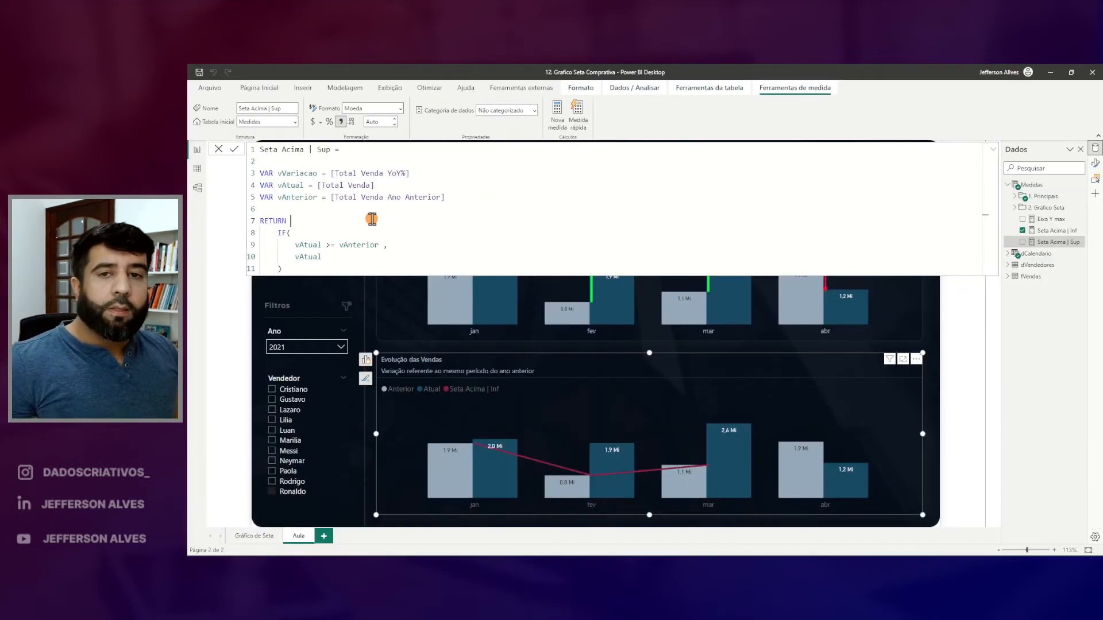
key("Return")
Add the Seta Acima | Sup measure to the line Y axis of the lower chart.
left_click(365, 360)
scroll(299, 448, "down", 5)
left_click_drag(1047, 242, 322, 495)
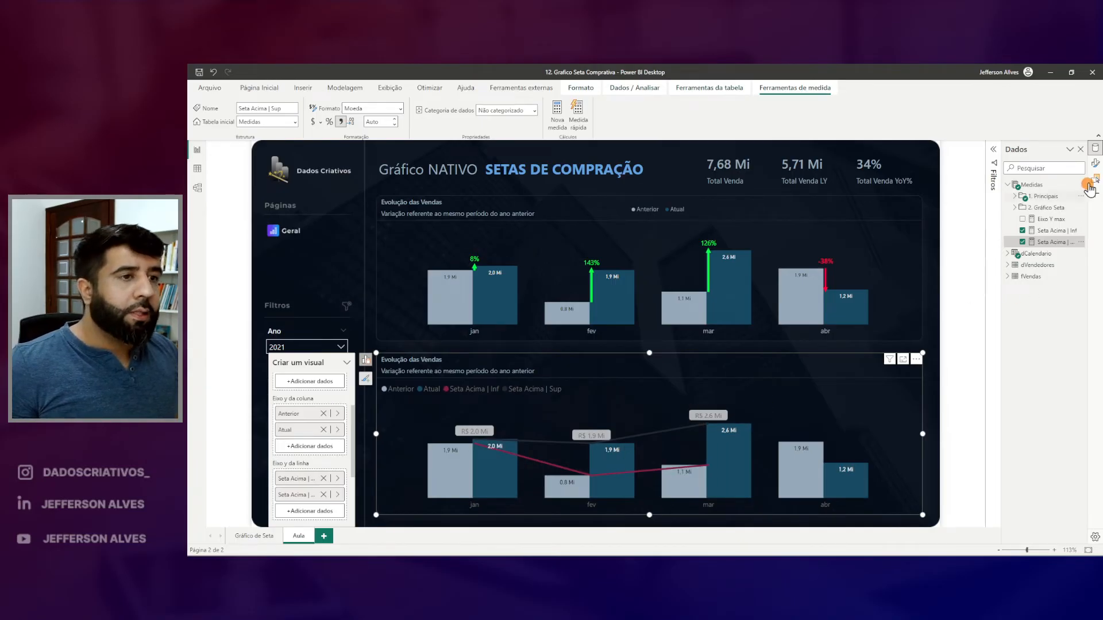
Turn on line markers for the lower chart and expand the marker settings.
left_click(1096, 164)
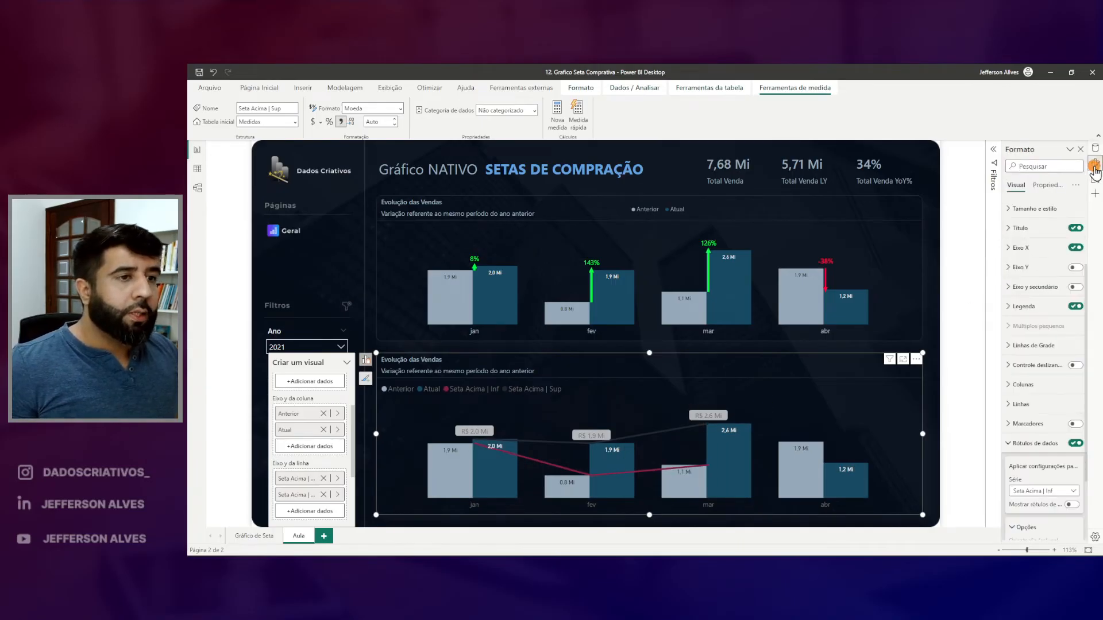
left_click(1073, 373)
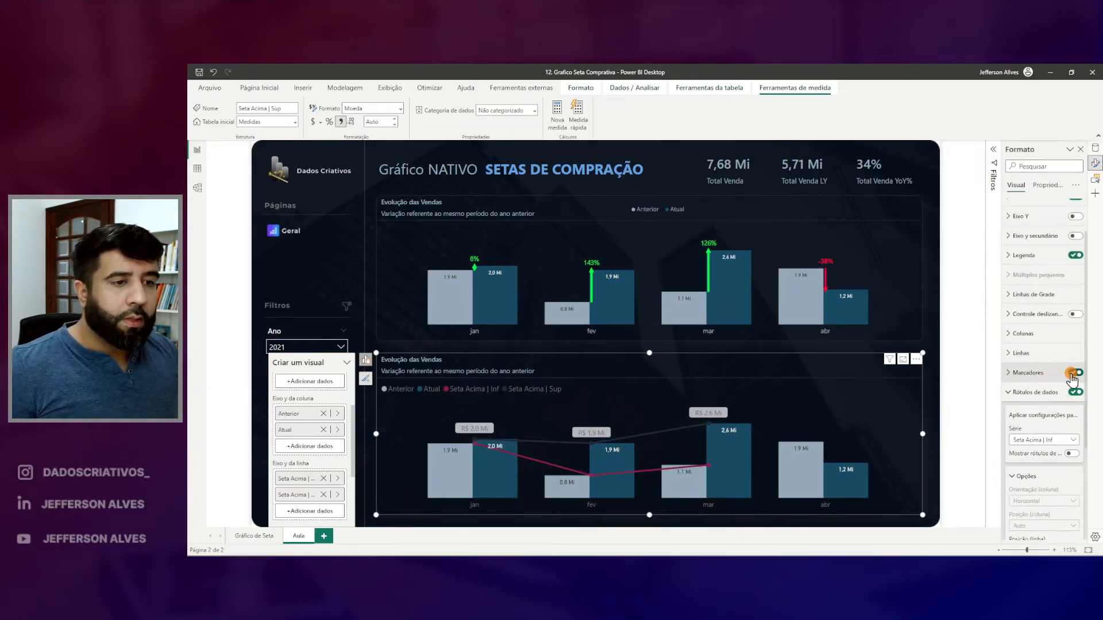
left_click(1015, 373)
scroll(1034, 419, "down", 1)
left_click(1040, 456)
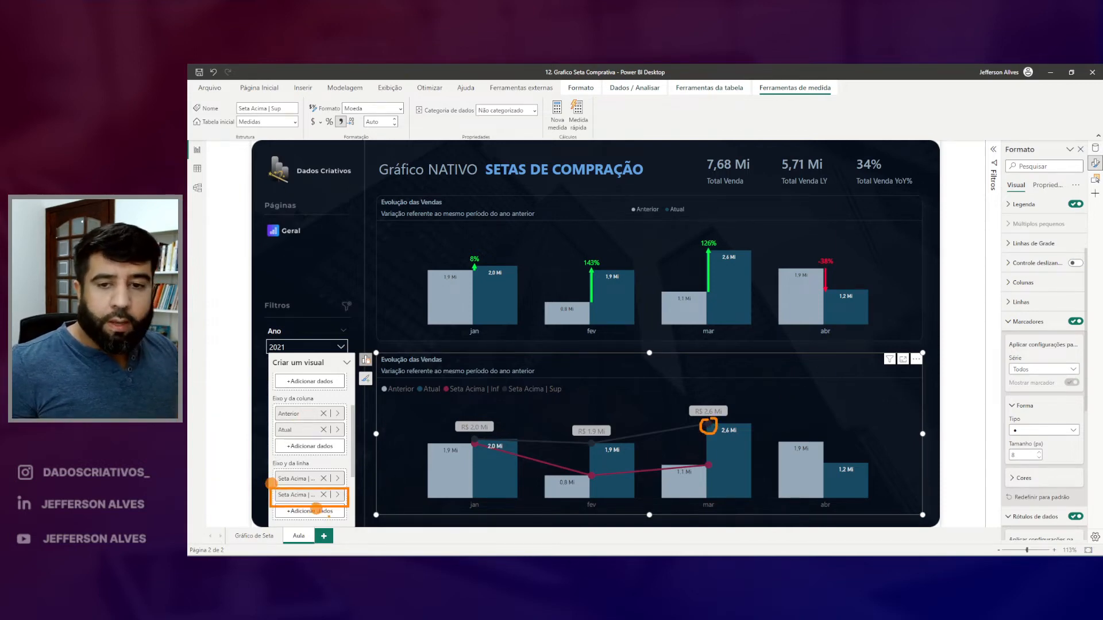
Remove the Seta Acima | Sup measure from the lower chart's line Y axis.
left_click(324, 495)
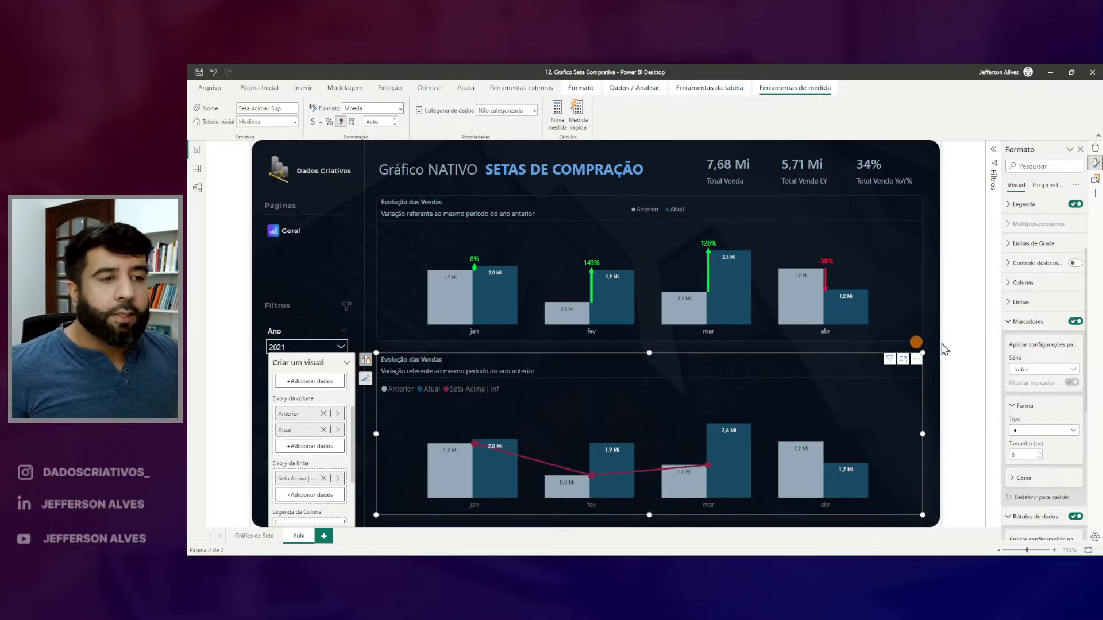
mouse_move(1005, 309)
left_mouse_down()
mouse_move(1037, 338)
mouse_move(1087, 338)
left_mouse_up()
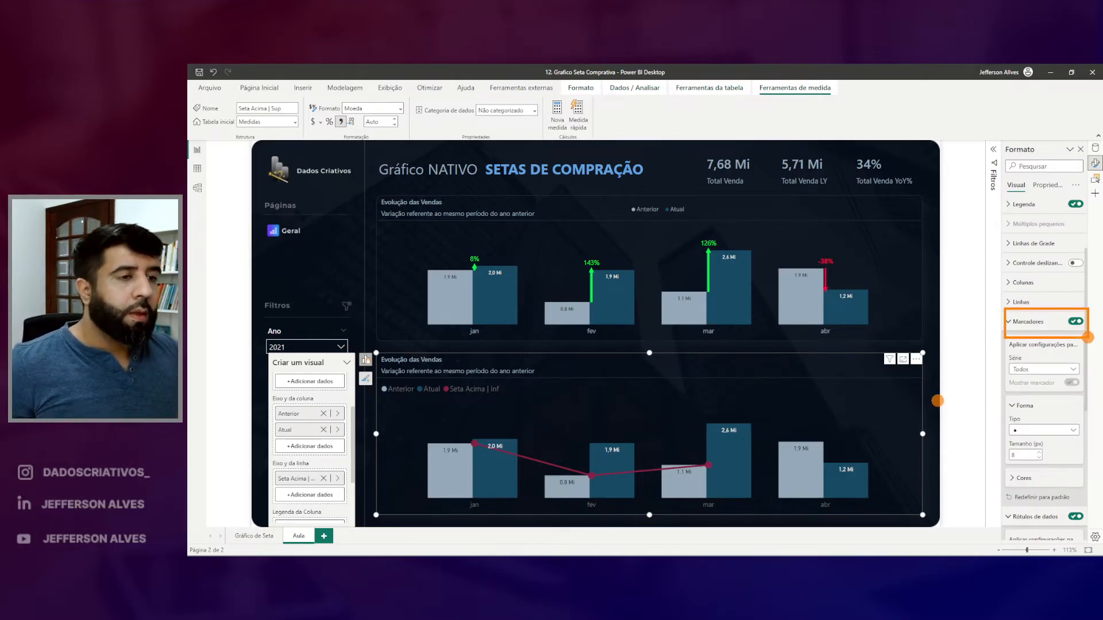
key("Escape")
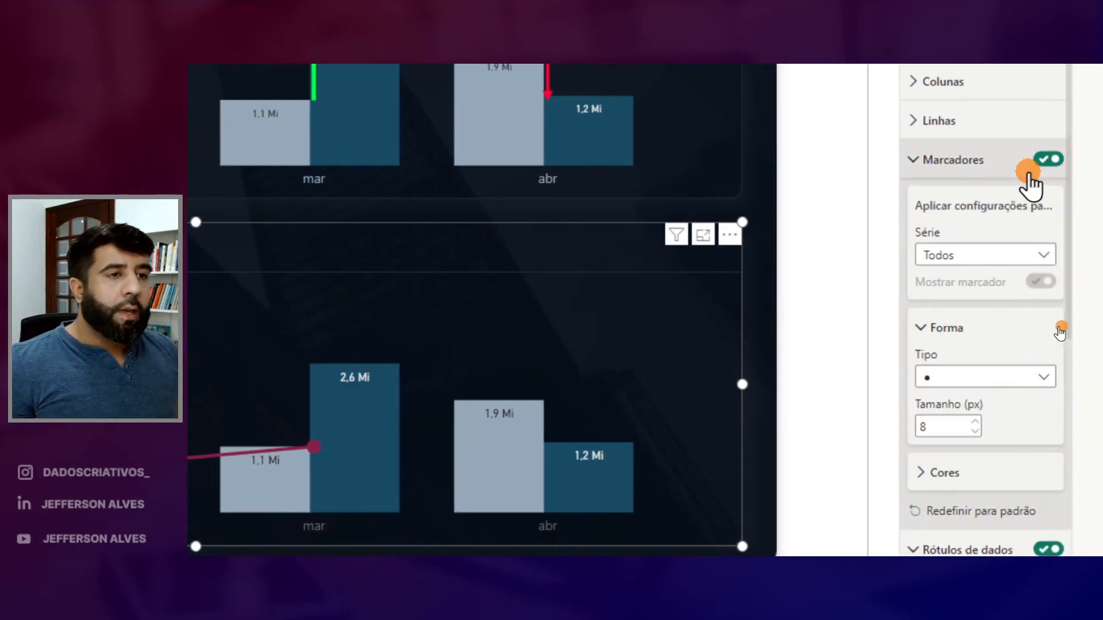
Set the line markers of all series to the short dash shape (-) with a size of 1 px.
left_click(1035, 378)
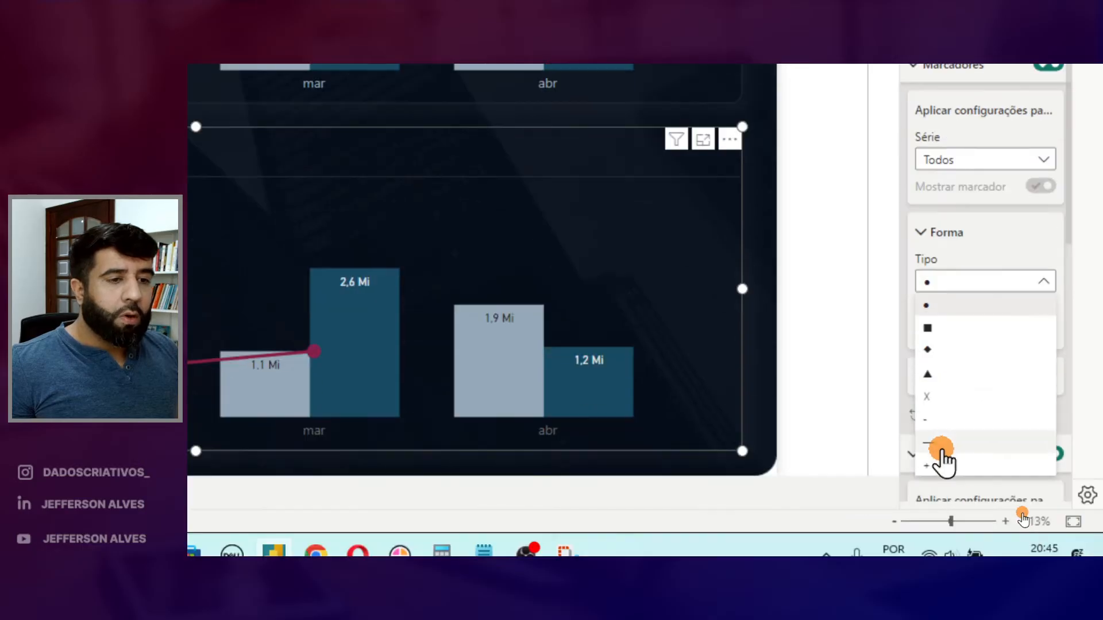
left_click(936, 515)
double_click(926, 332)
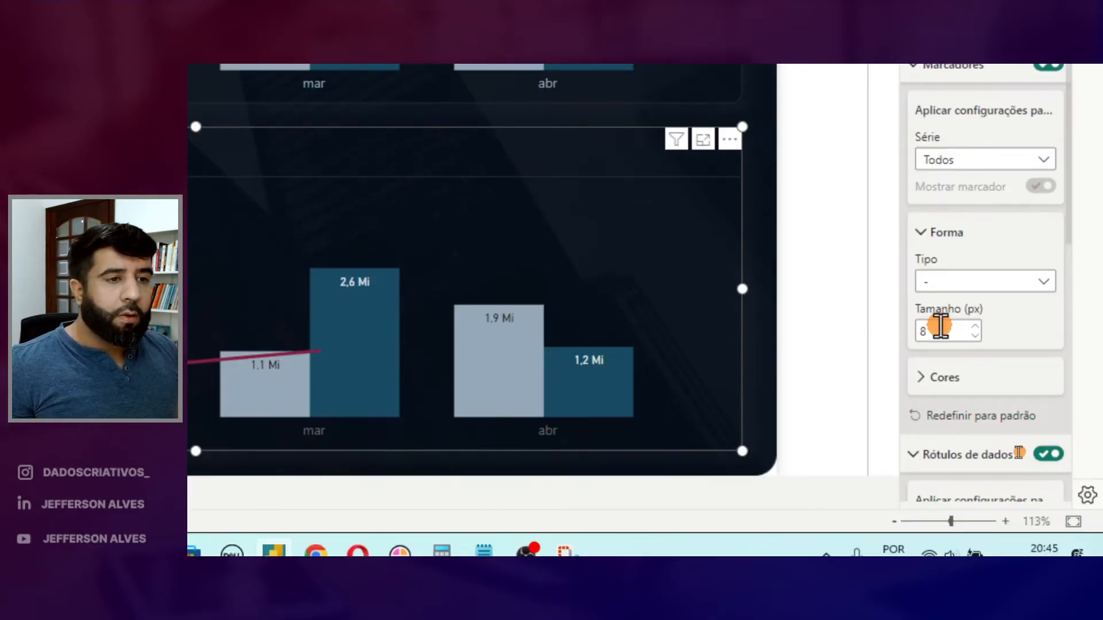
type("1")
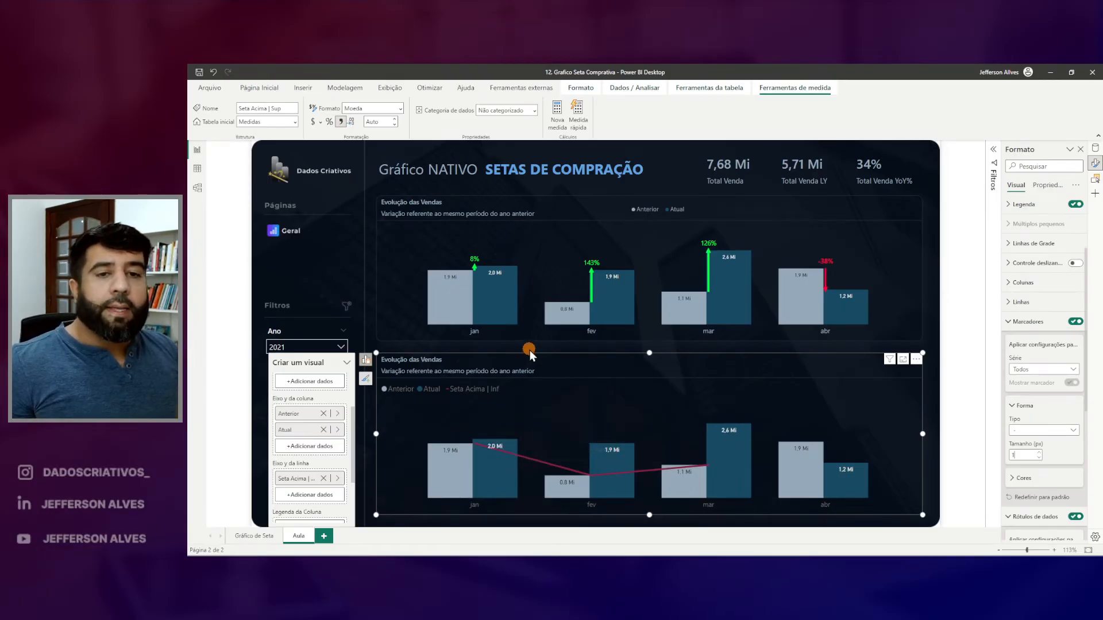
left_click(529, 350)
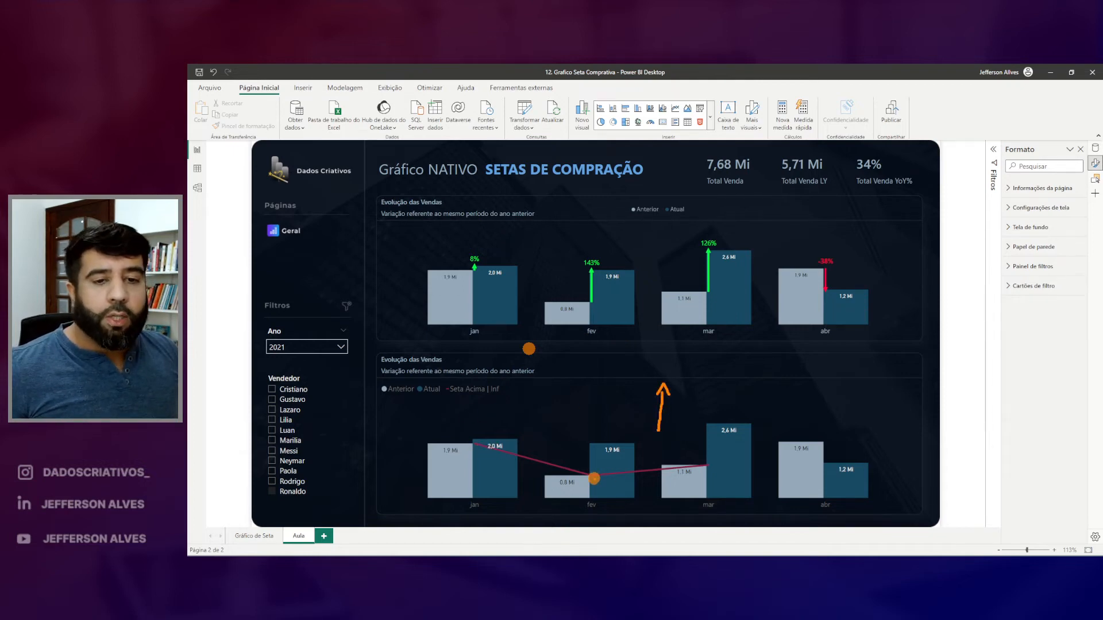
Enable error bars for the Seta Acima | Inf series of the lower chart.
left_click(737, 360)
scroll(1068, 282, "down", 10)
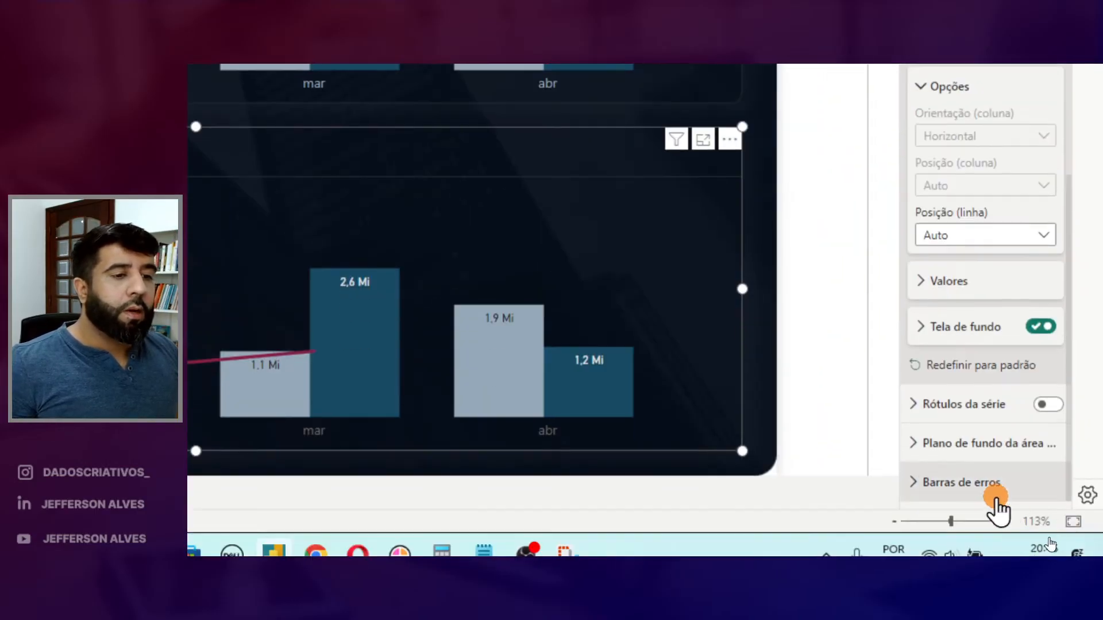
left_click(930, 483)
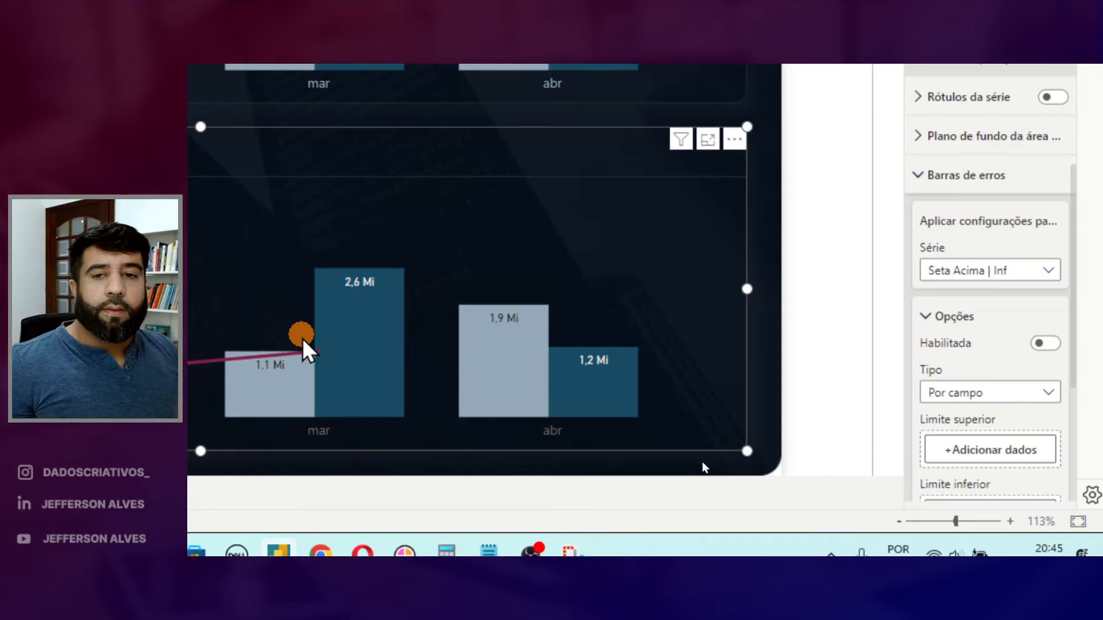
left_click(1045, 343)
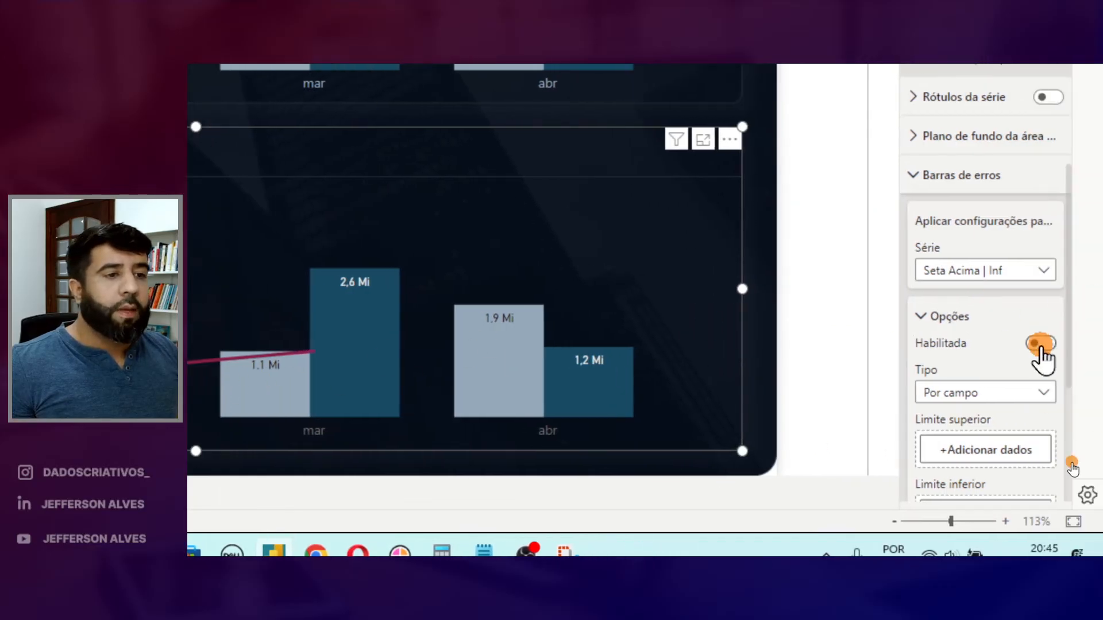
Set the upper bound of the Seta Acima | Inf error bars to the Seta Acima | Sup measure.
scroll(1041, 351, "down", 3)
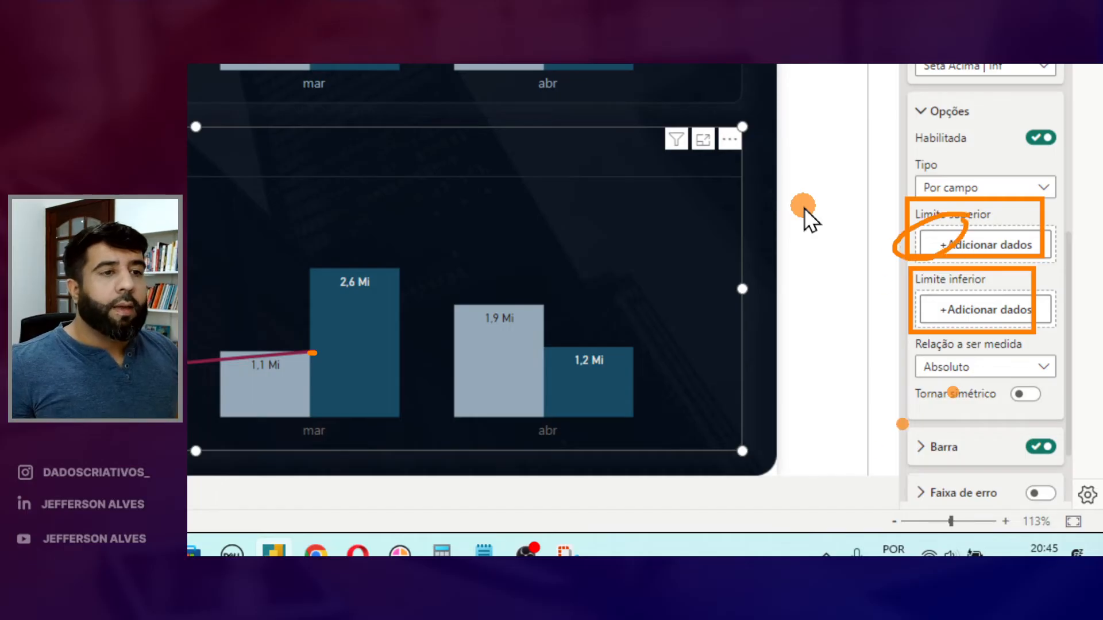
left_click(970, 246)
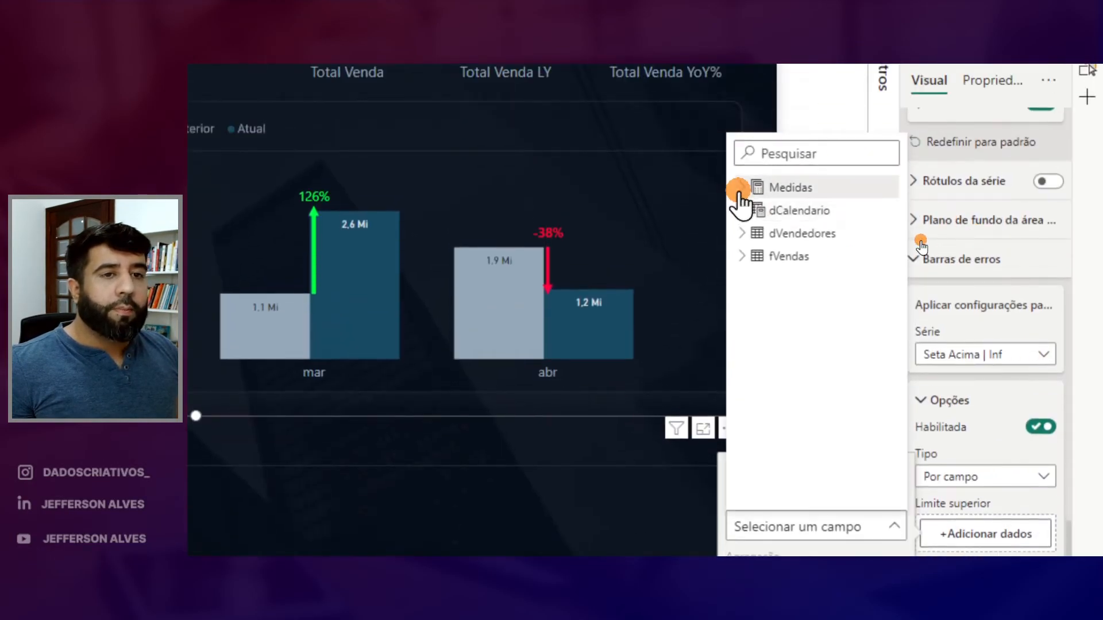
left_click(742, 187)
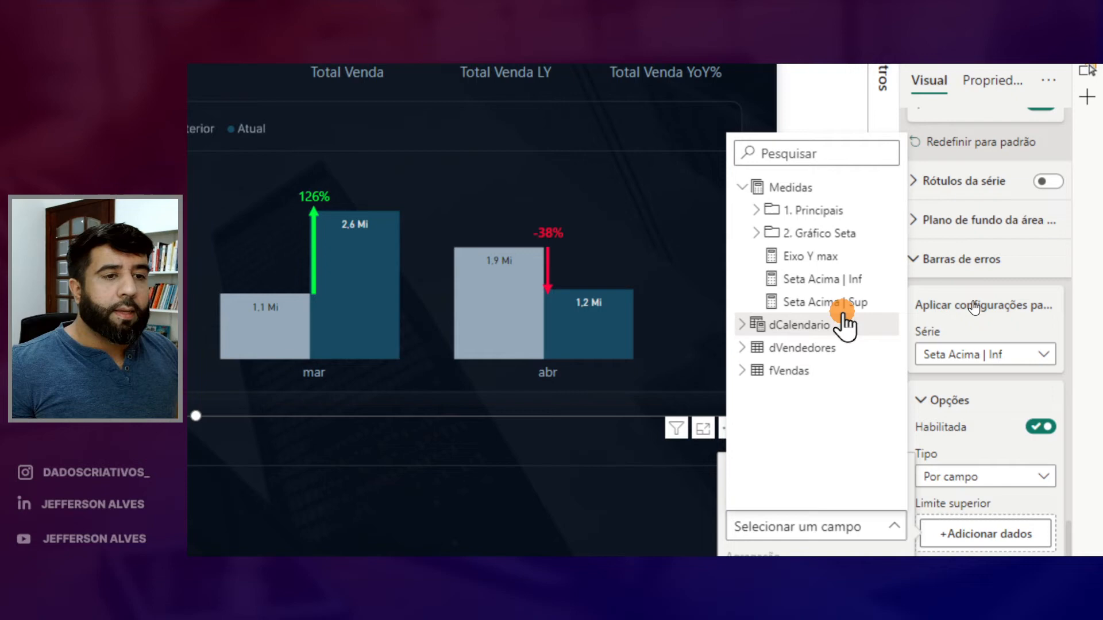
left_click(833, 303)
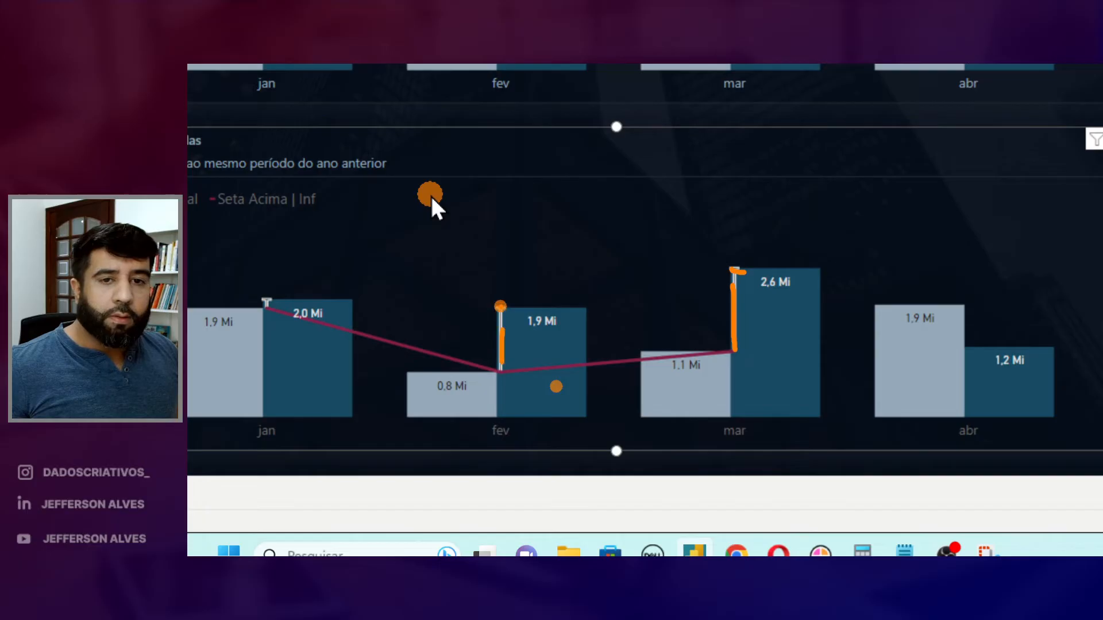
Turn off the tooltip of the Seta Acima | Inf error bars and open their bar settings.
key("Escape")
scroll(1059, 426, "down", 2)
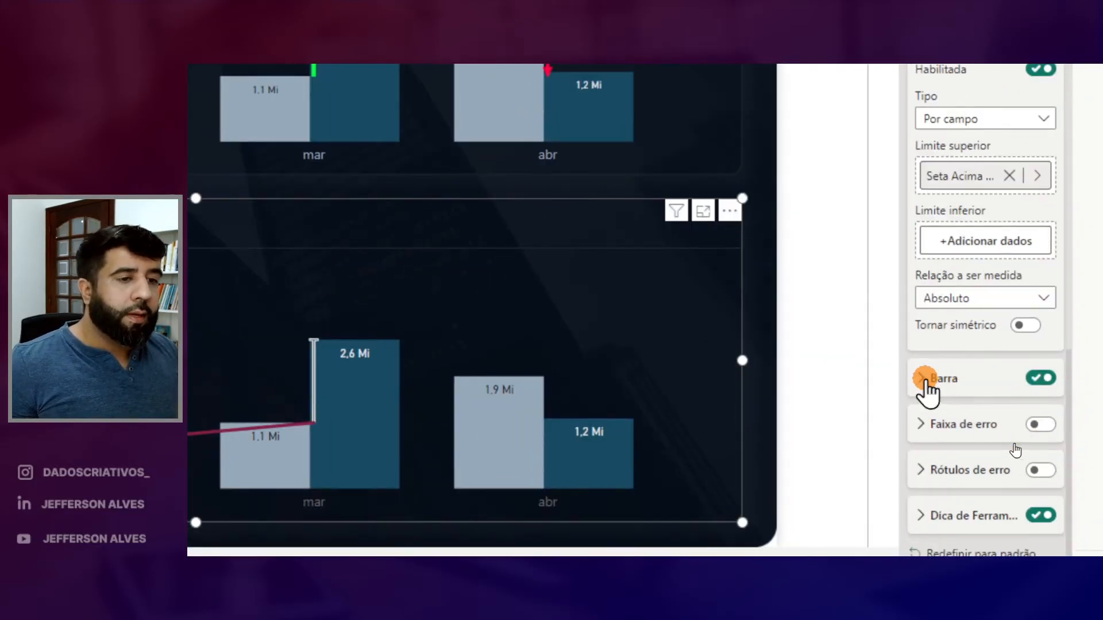
left_click(1012, 443)
scroll(925, 391, "down", 5)
left_click(1047, 499)
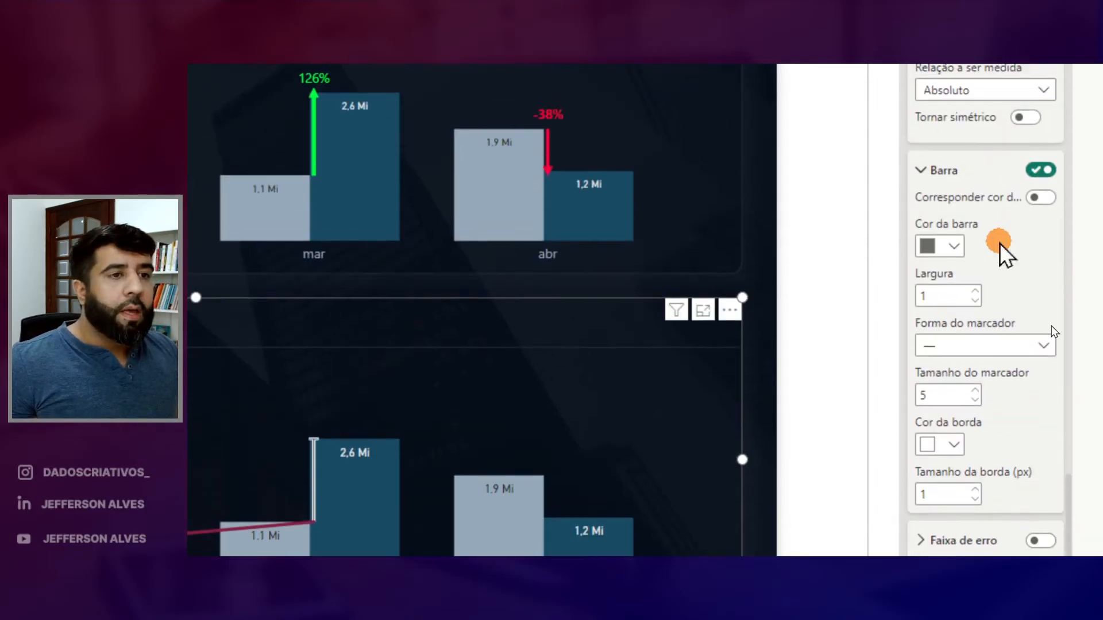
Set the error bars' bar and border colours to the theme's bright green and their marker shape to a triangle (▲).
left_click(953, 112)
left_click(1030, 315)
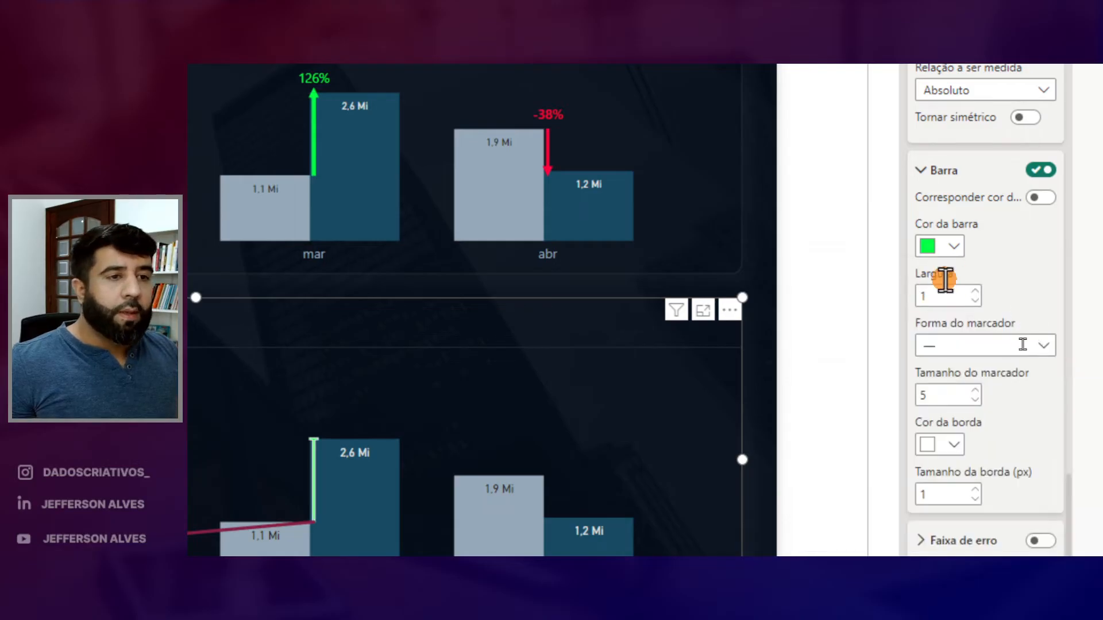
left_click(952, 445)
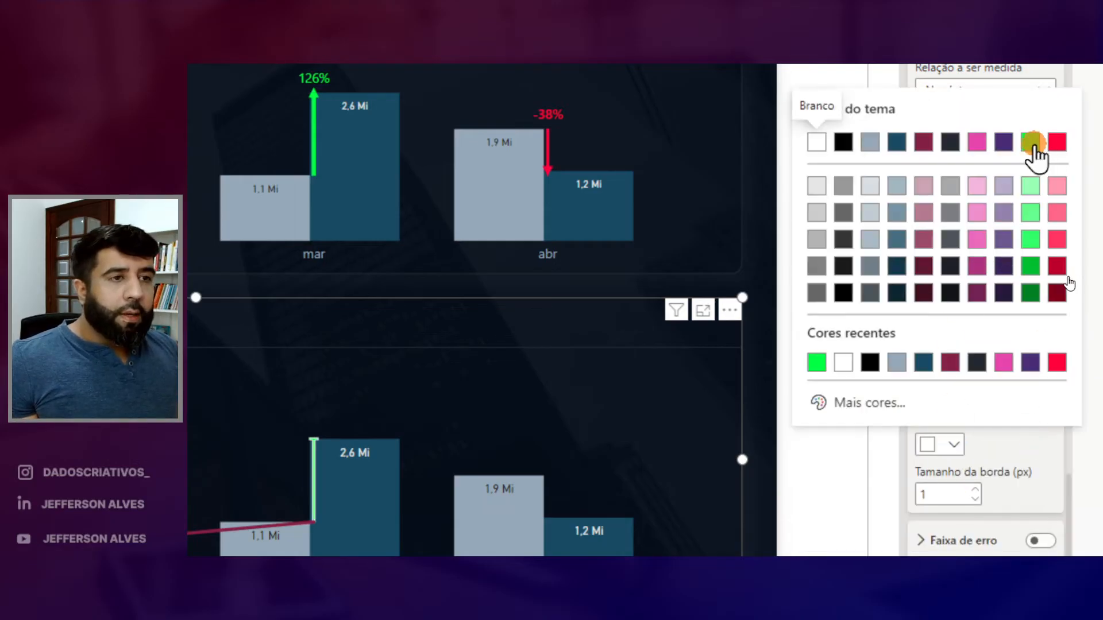
left_click(1033, 143)
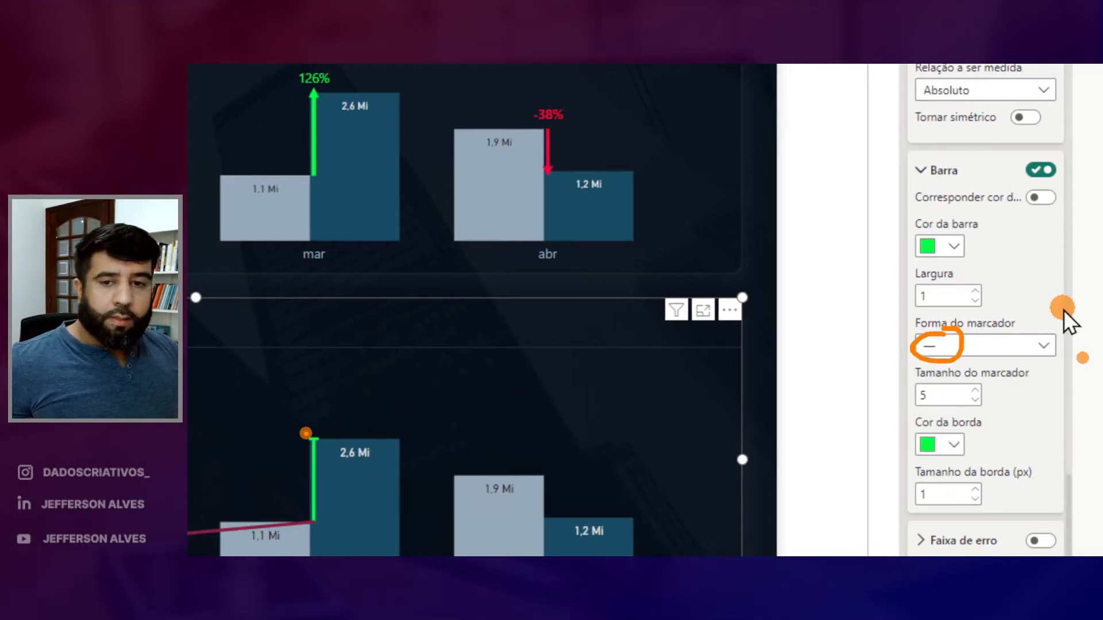
left_click(1026, 347)
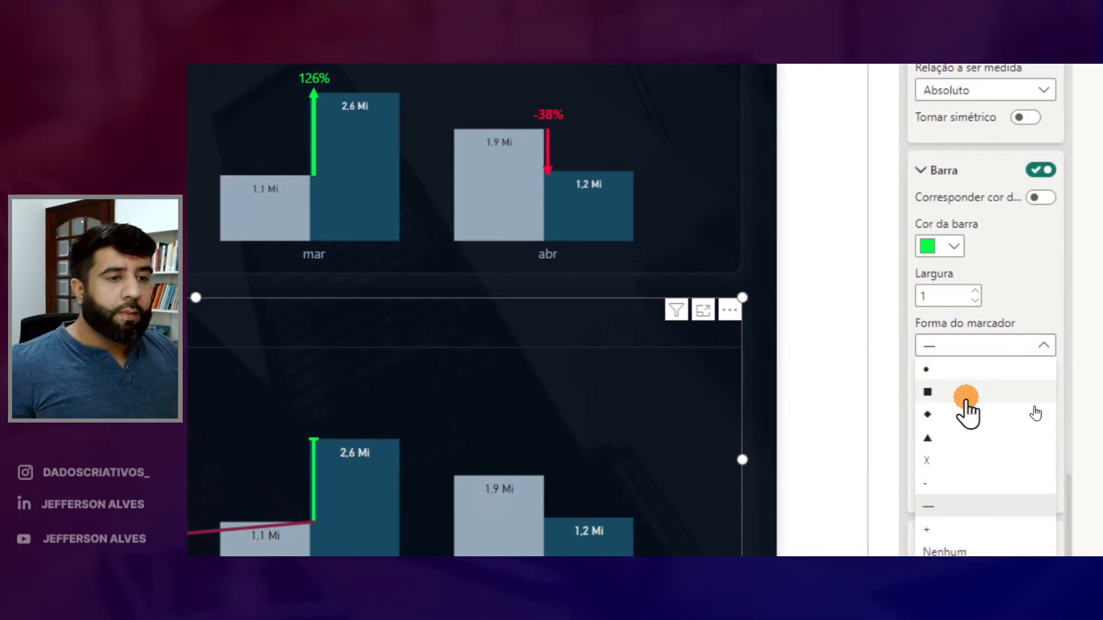
left_click(945, 437)
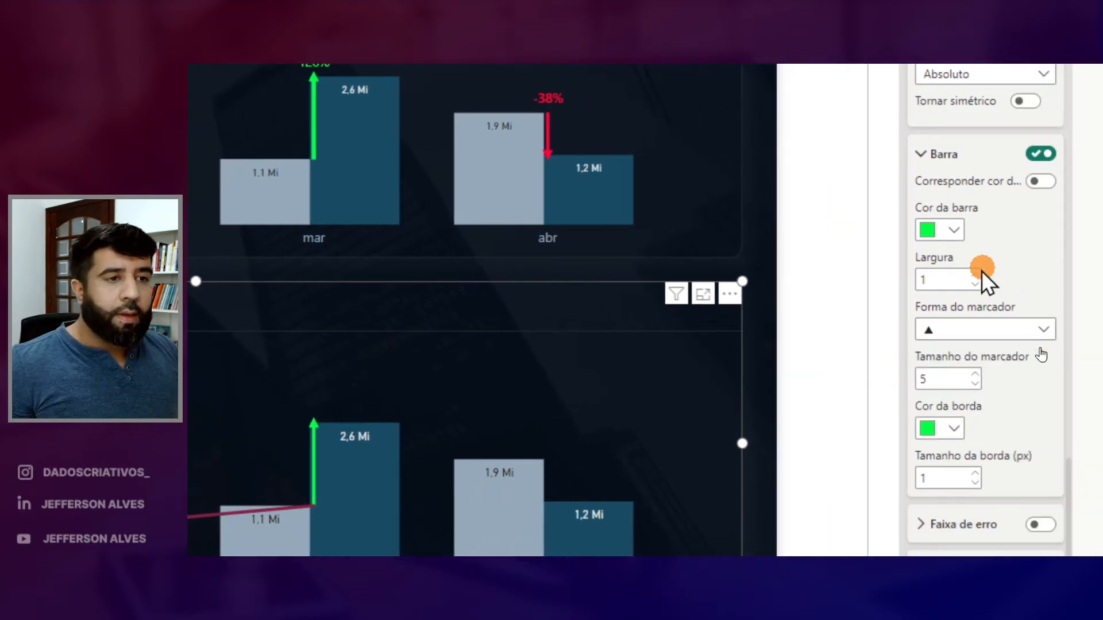
Try a width of 4 and a marker size of 10 on the error bars, and return to width 1 and marker size 5.
left_click(975, 374)
left_click(975, 374)
left_click(975, 374)
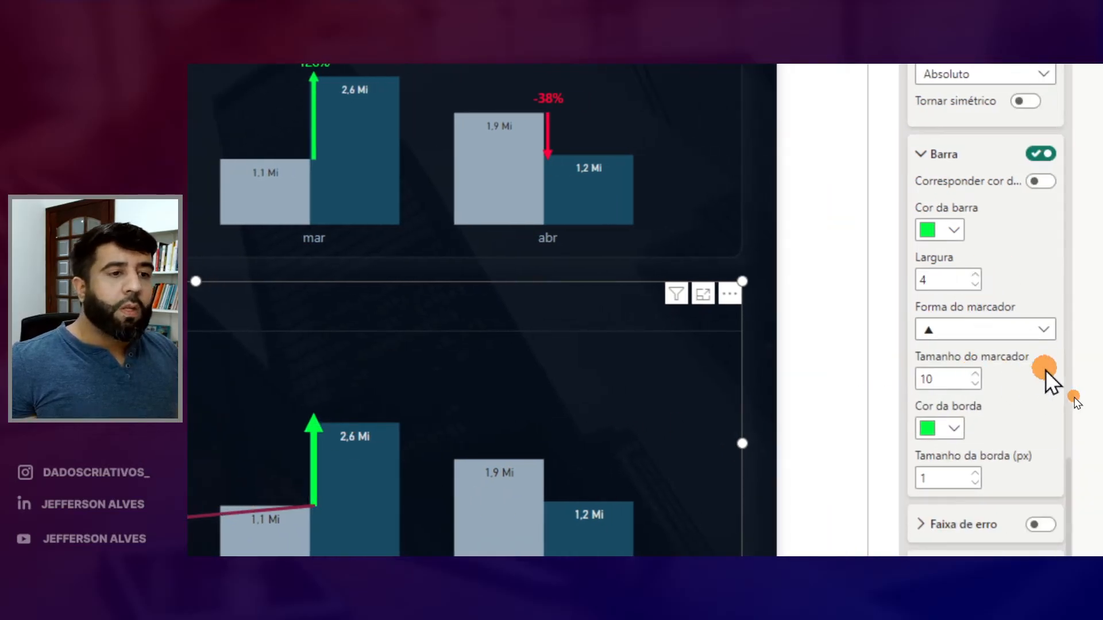
left_click(975, 384)
left_click(975, 383)
left_click(975, 383)
left_click(975, 383)
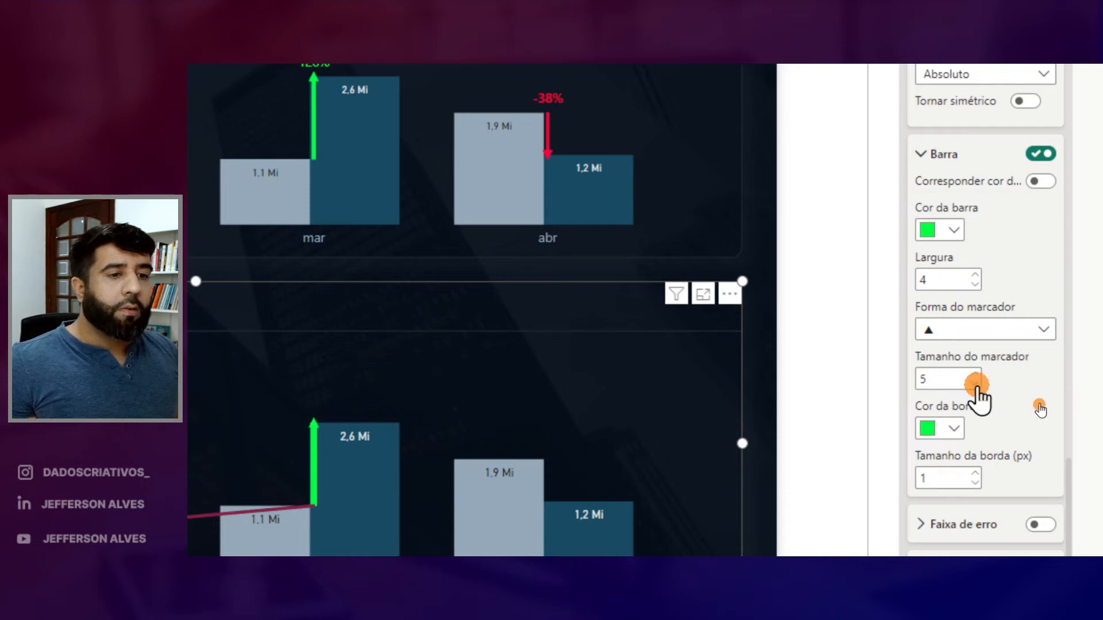
left_click(975, 284)
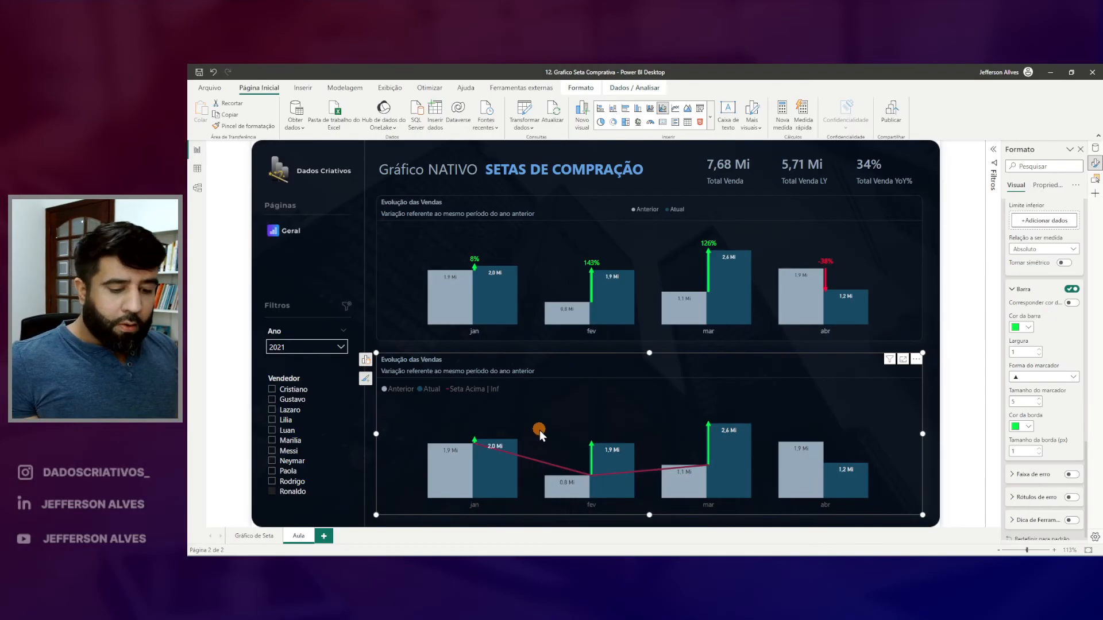
Set the stroke width of all line series in the lower chart to 0 px.
scroll(1042, 288, "up", 10)
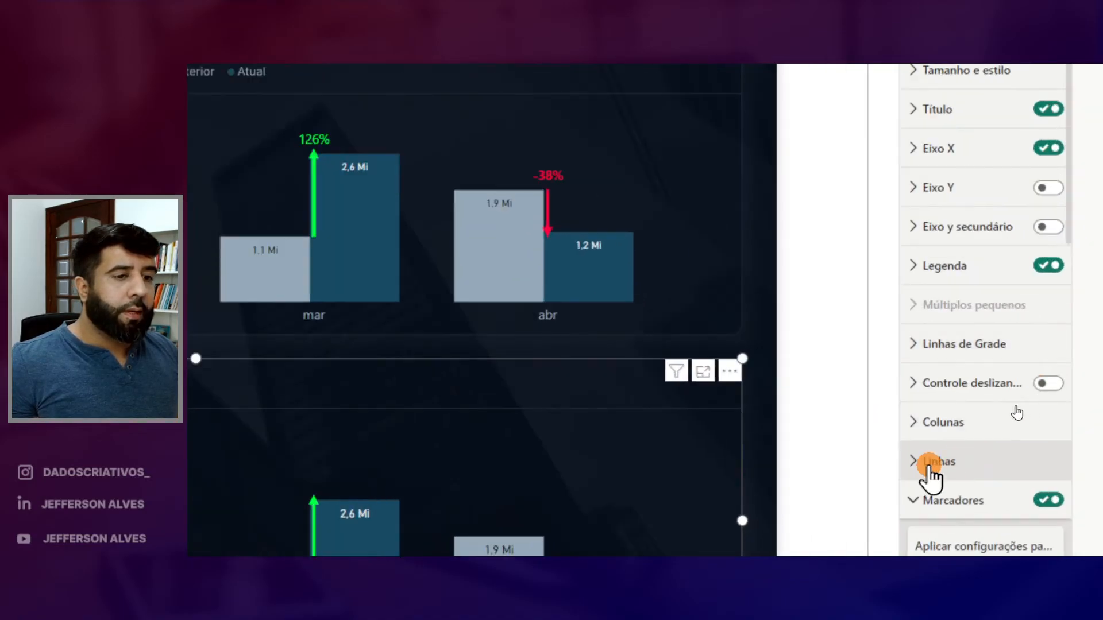
left_click(1021, 404)
scroll(1041, 416, "down", 3)
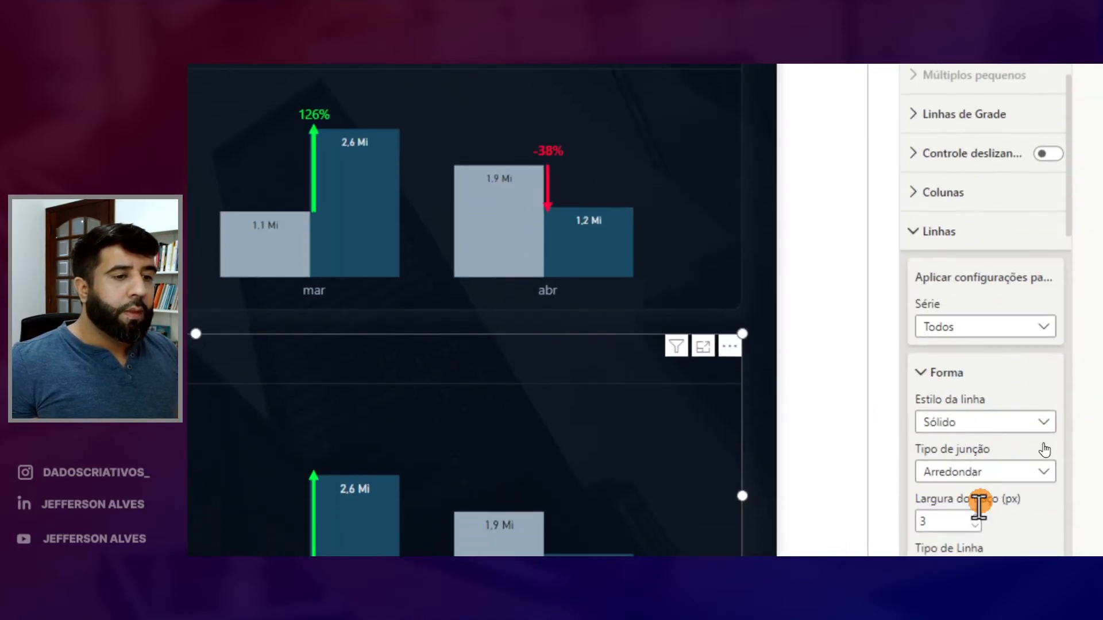
left_click(975, 526)
left_click(975, 526)
left_click(975, 526)
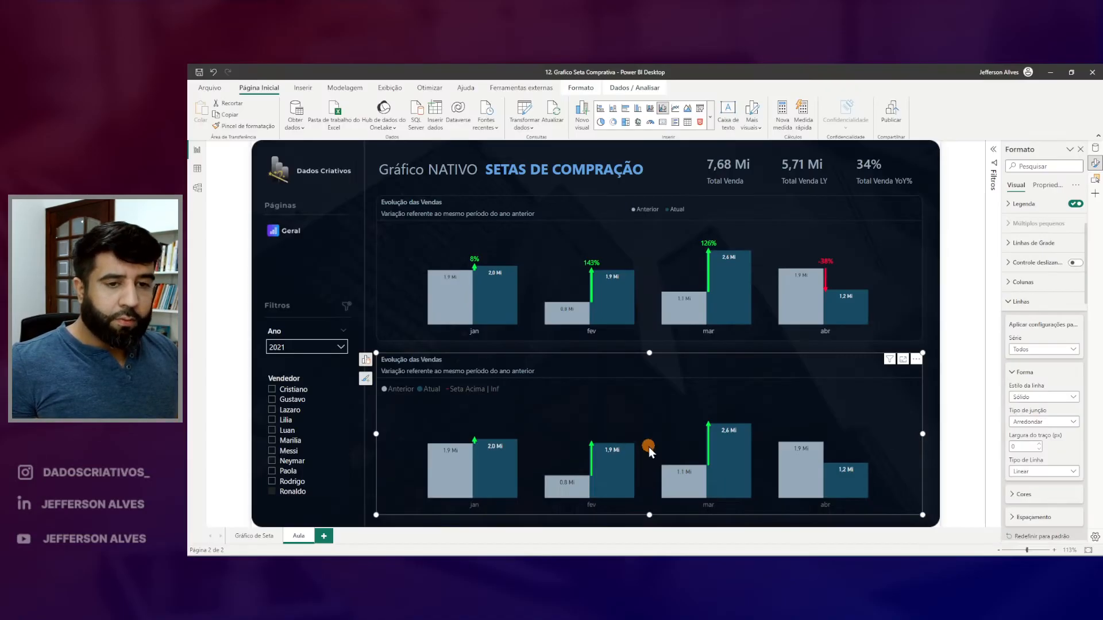
Deselect the chart and filter the report by several sellers to examine the green increase arrows in the lower chart.
left_click(626, 349)
key("ctrl+2")
left_click_drag(471, 426, 486, 447)
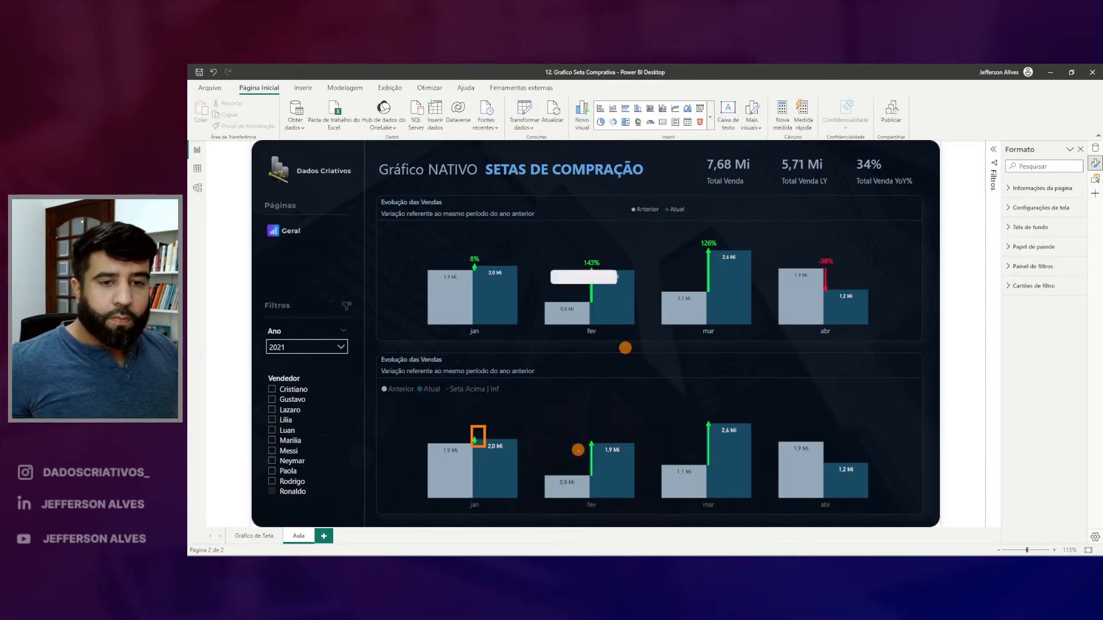
left_click_drag(581, 430, 629, 493)
left_click_drag(705, 414, 729, 469)
key("Escape")
left_click(288, 420)
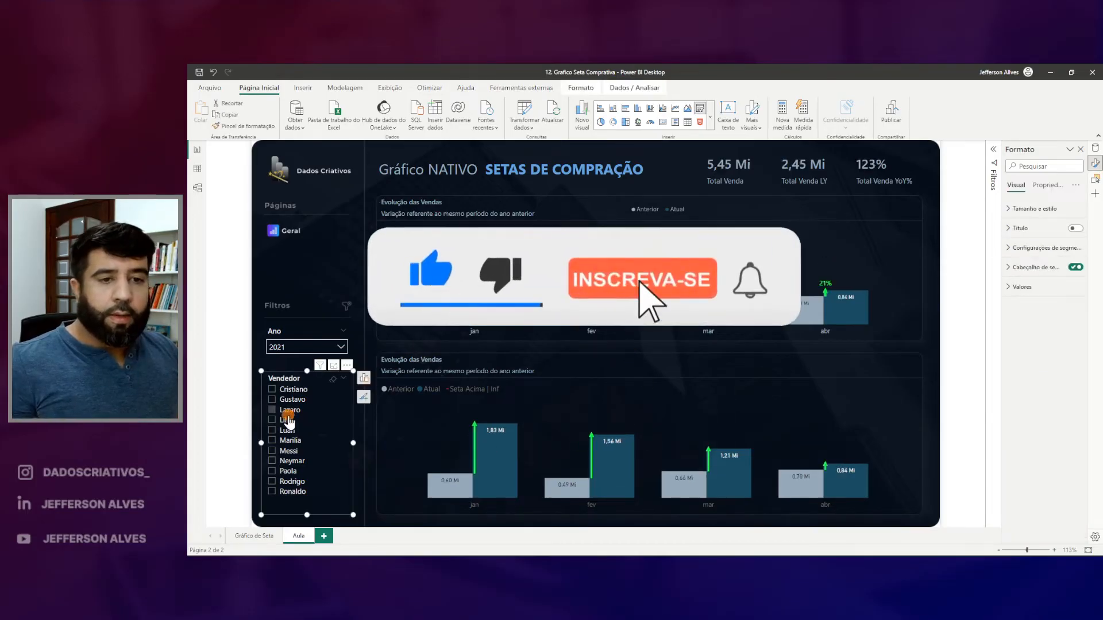
left_click(286, 432)
left_click(287, 452)
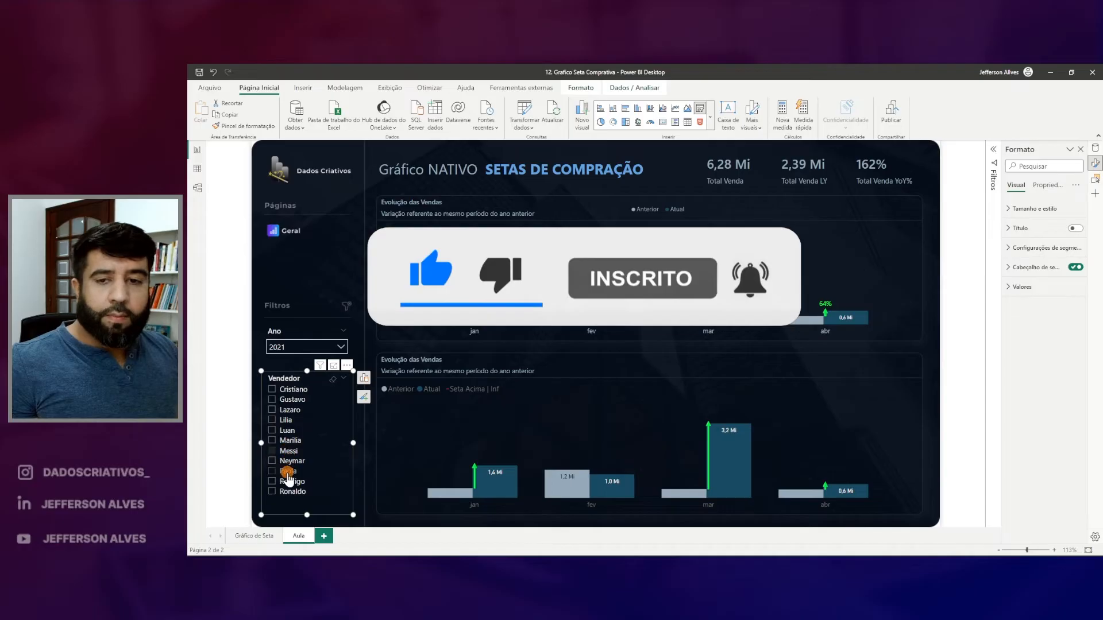
left_click(287, 472)
left_click_drag(467, 420, 498, 467)
left_click_drag(582, 417, 622, 484)
left_click_drag(704, 420, 721, 474)
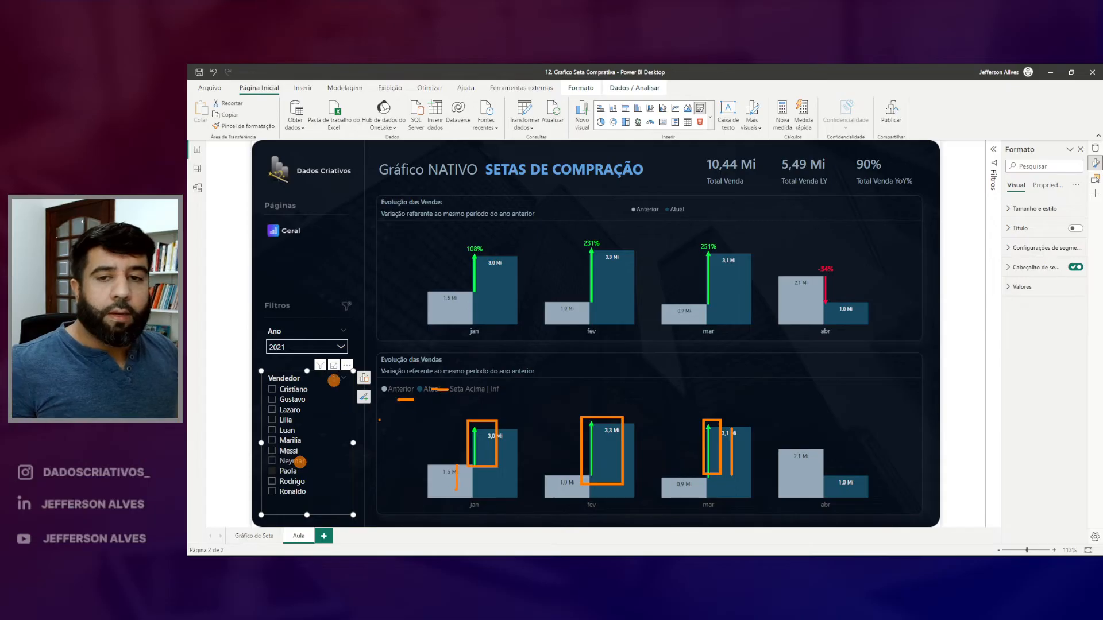
Filter the report to the year 2020 and check the lower chart's increase arrows for several sellers.
left_click(339, 347)
left_click(285, 263)
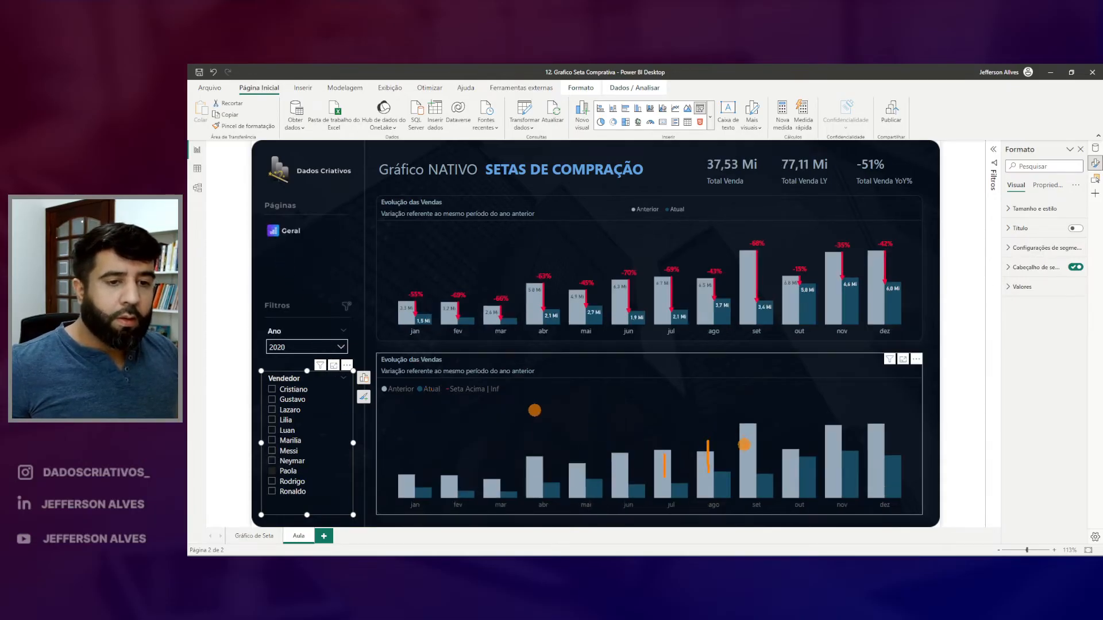
left_click(287, 431)
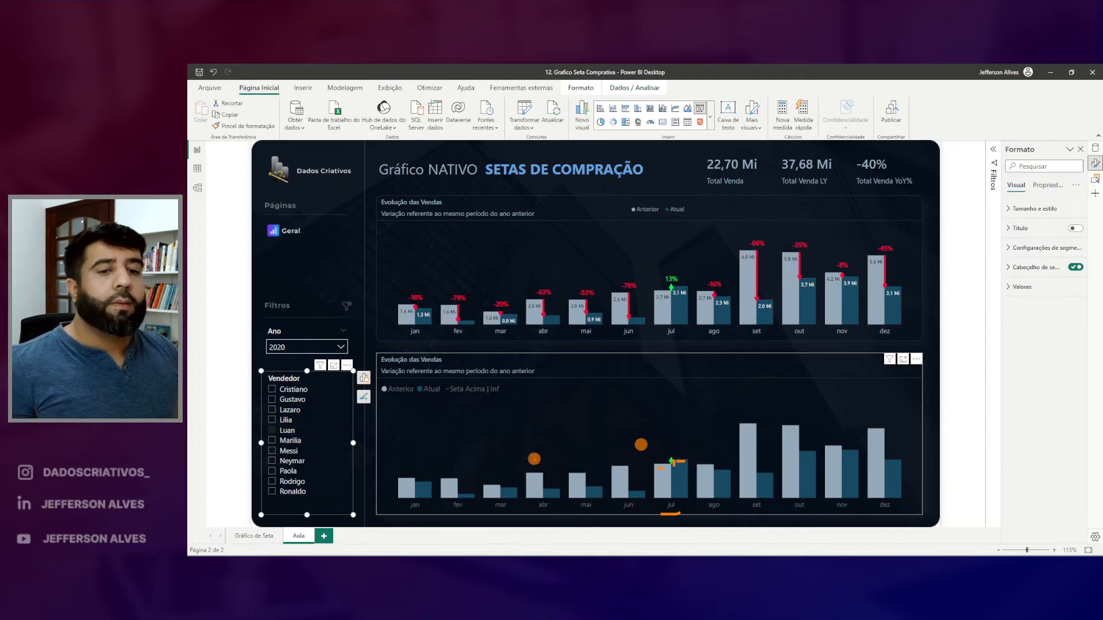
left_click(286, 420)
left_click(286, 441)
Filter the report to the year 2019 and compare the increase arrows of both charts for several sellers.
left_click(296, 347)
left_click(288, 249)
left_click(286, 420)
left_click(289, 443)
left_click(292, 460)
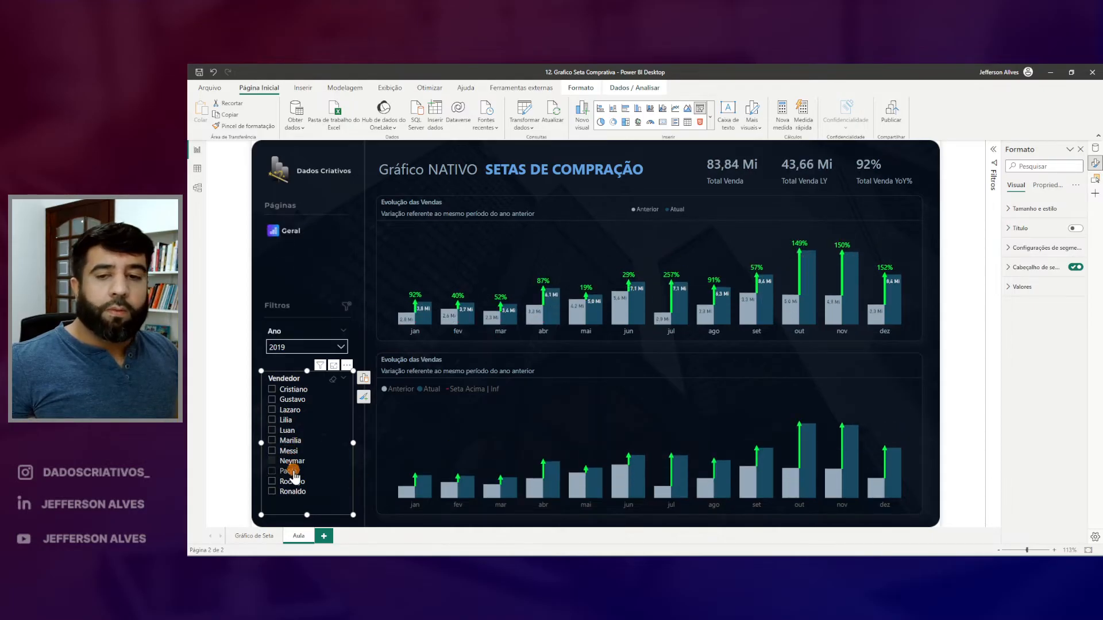
left_click(294, 474)
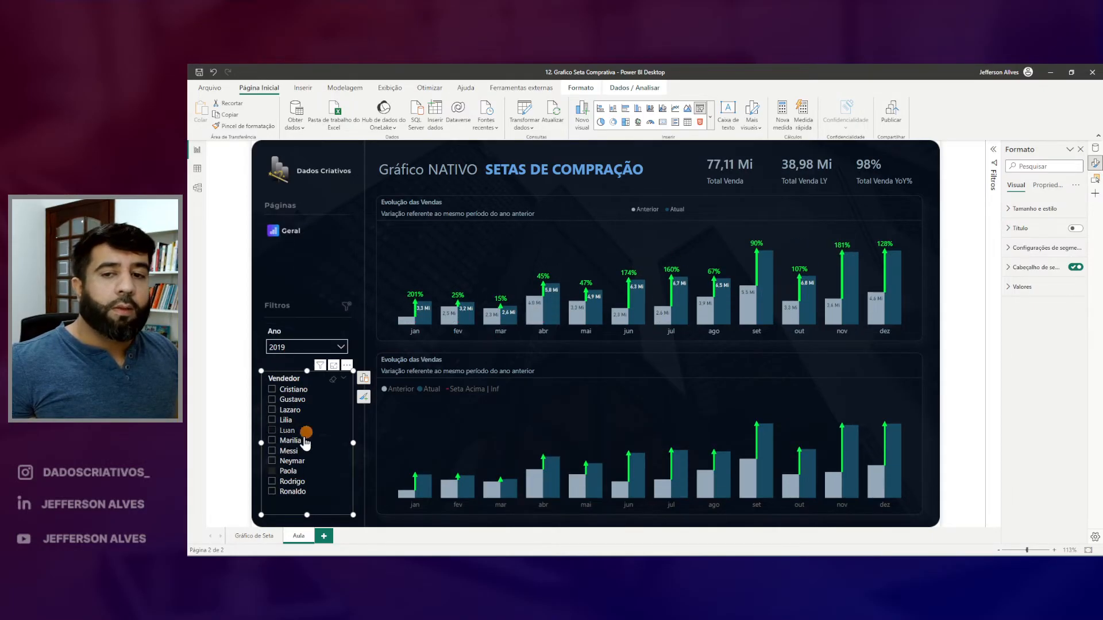
left_click(286, 431)
Return the year filter to 2021 and reselect the last seller in the Vendedor list.
left_click(278, 347)
left_click(285, 277)
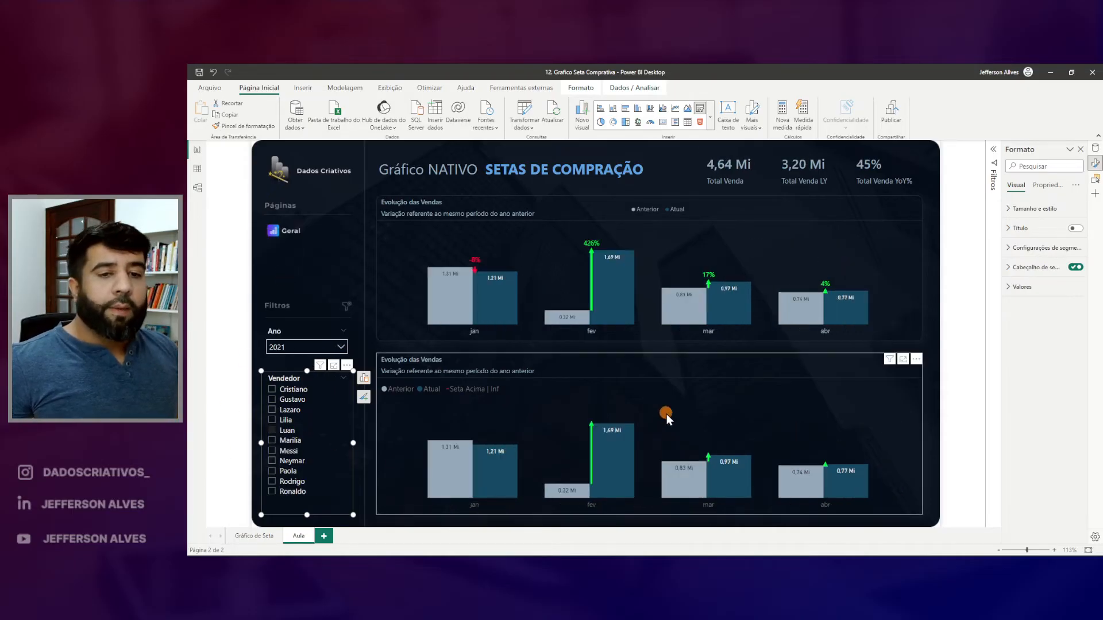
left_click(282, 493)
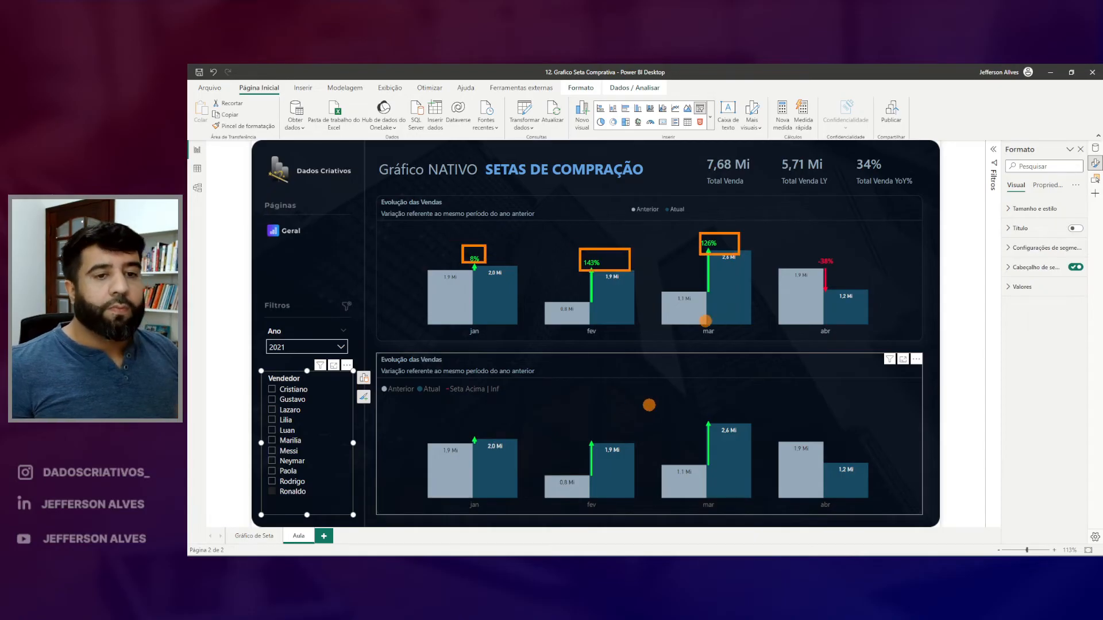
Enable error labels on the lower chart's error bars and set the label format to Relativo (percentual).
left_click(701, 363)
scroll(1040, 359, "down", 10)
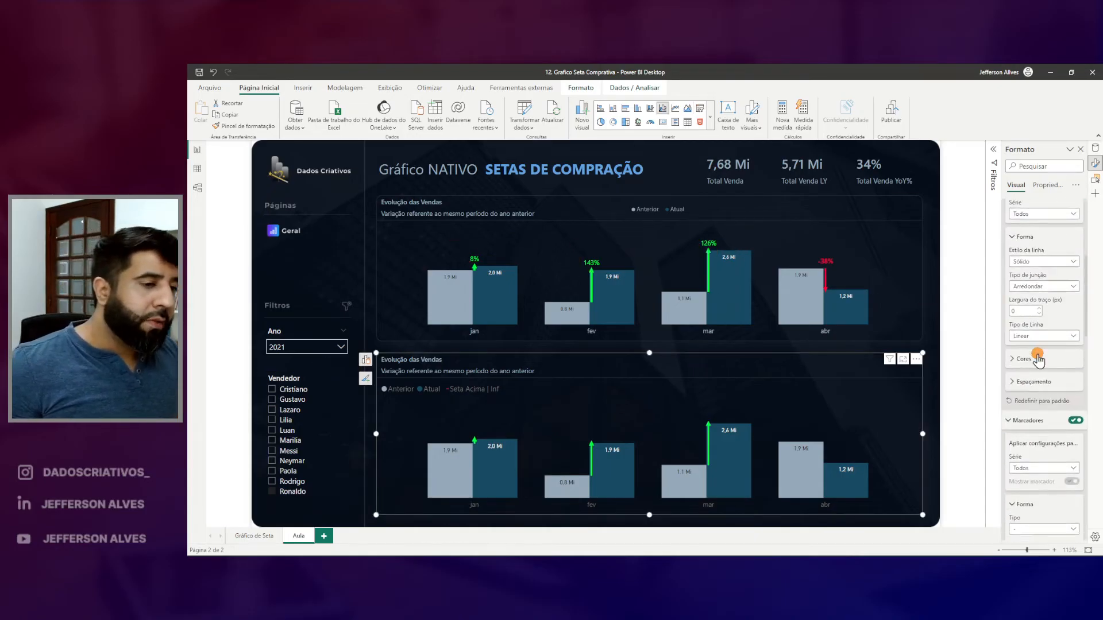
scroll(1040, 359, "down", 10)
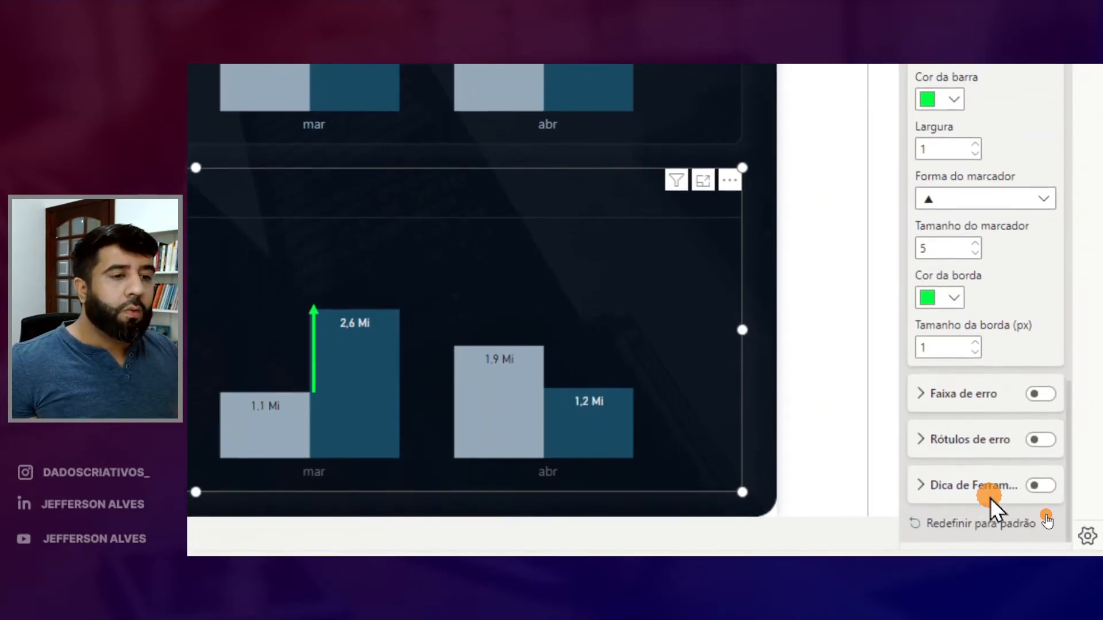
left_click(1041, 441)
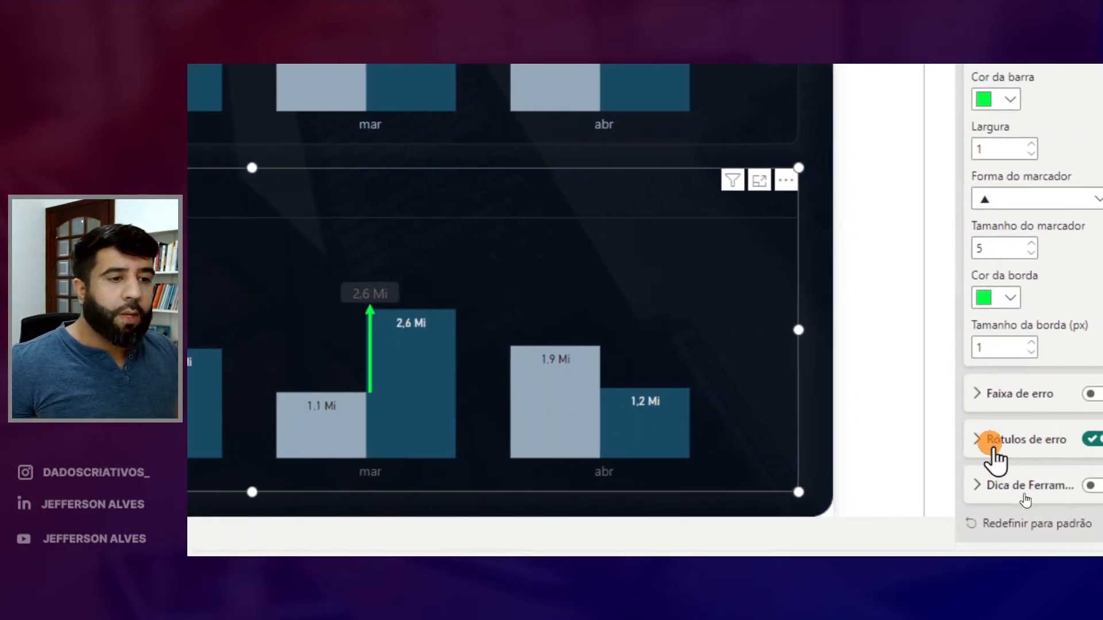
left_click(934, 441)
scroll(977, 476, "down", 5)
scroll(1001, 485, "down", 1)
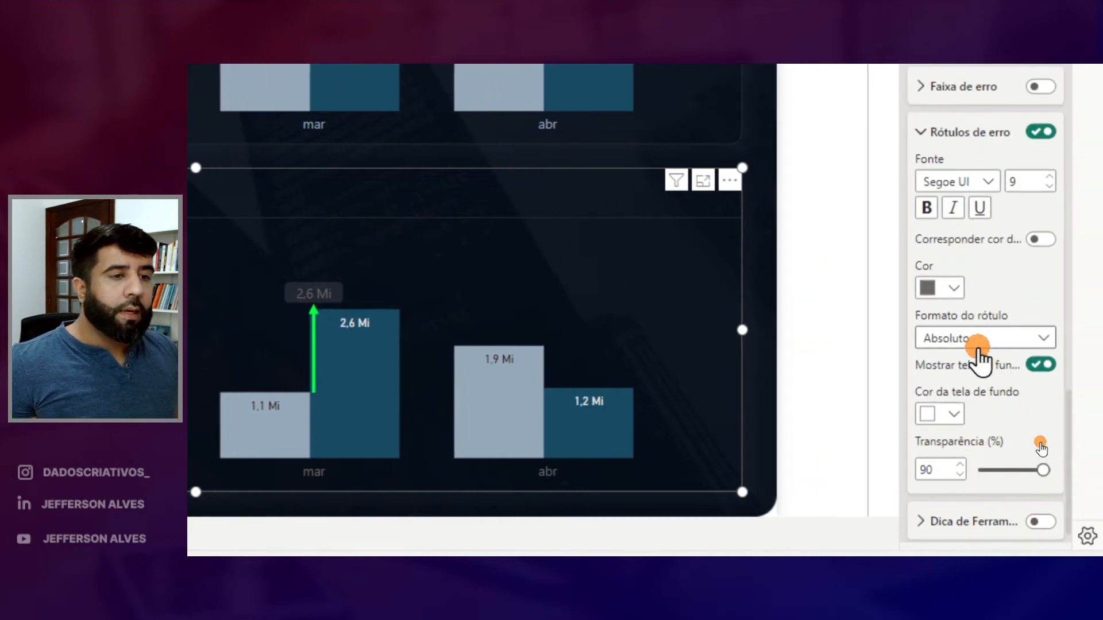
left_click(1005, 342)
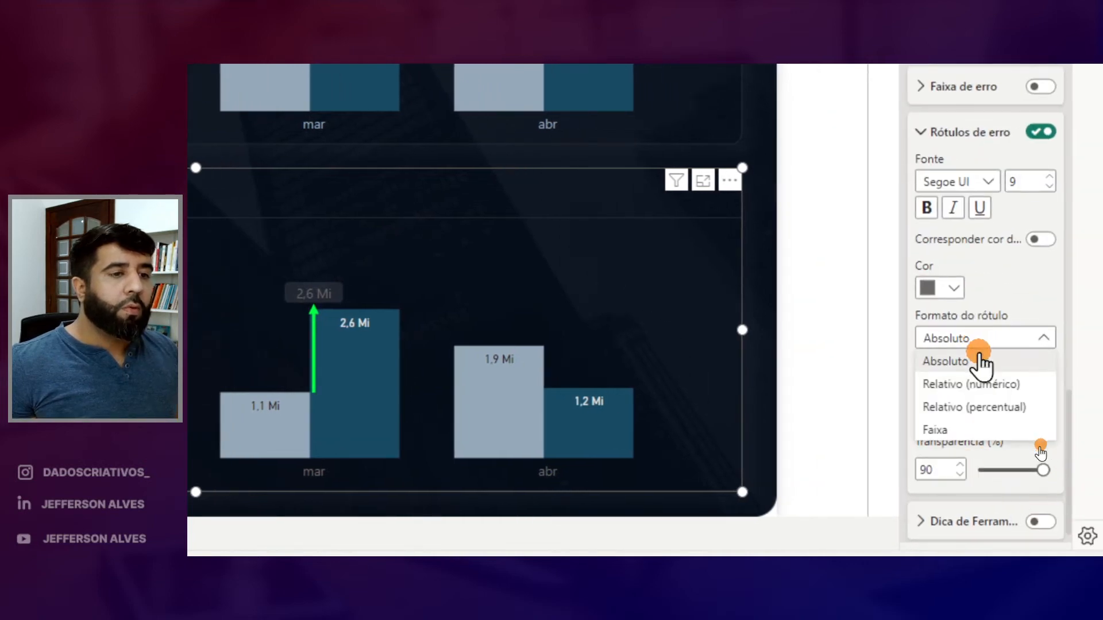
left_click(974, 408)
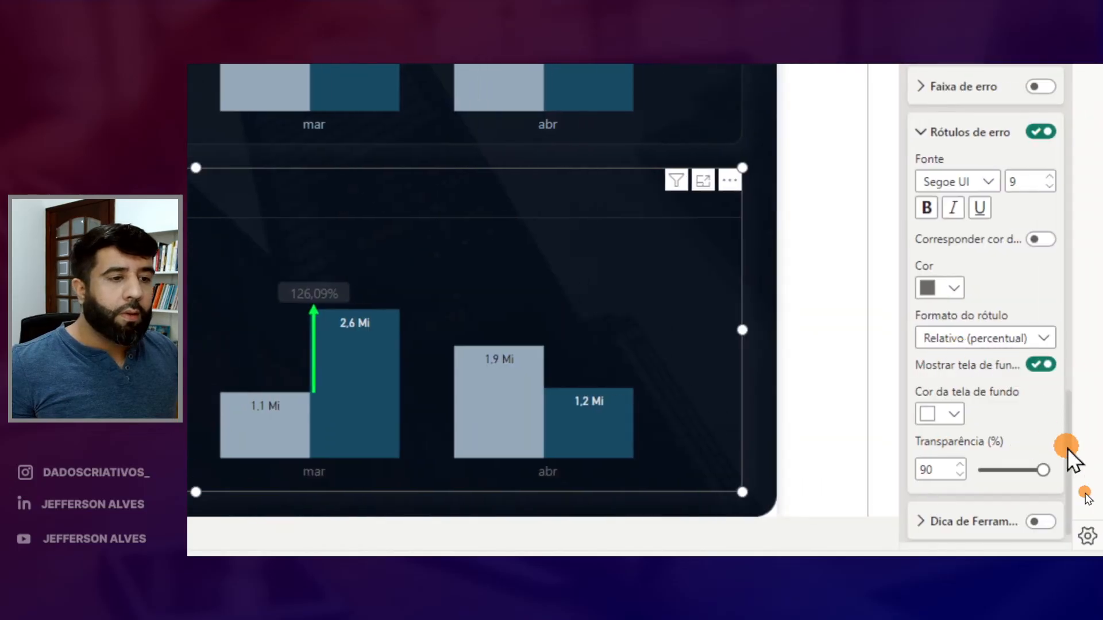
Turn off the error labels' background and set their text colour to the bright green.
left_click(1041, 365)
left_click(954, 288)
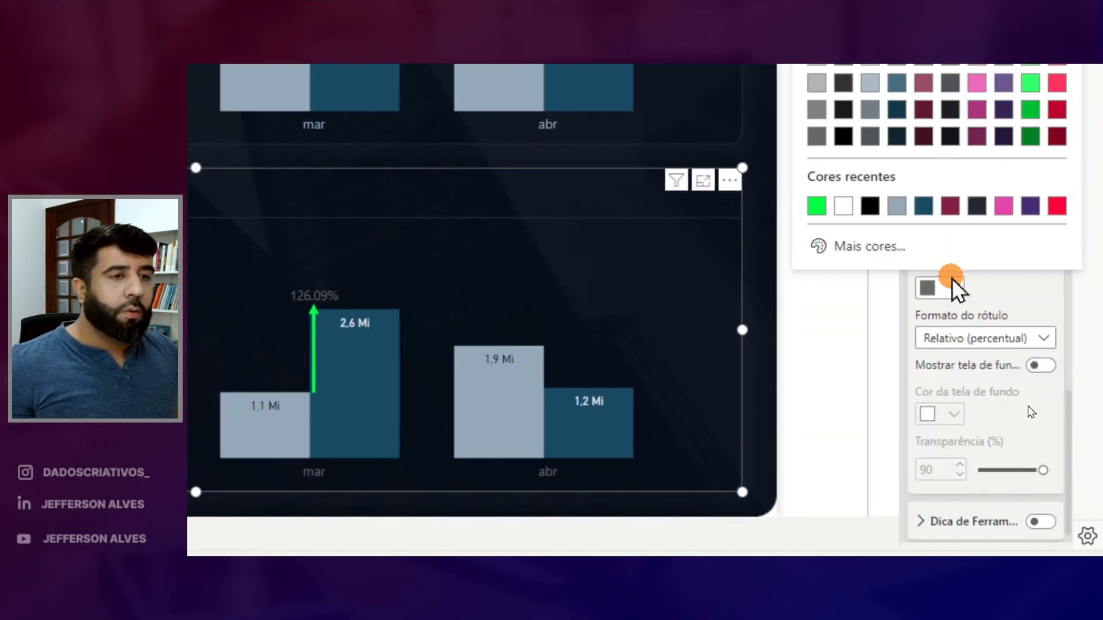
left_click(817, 290)
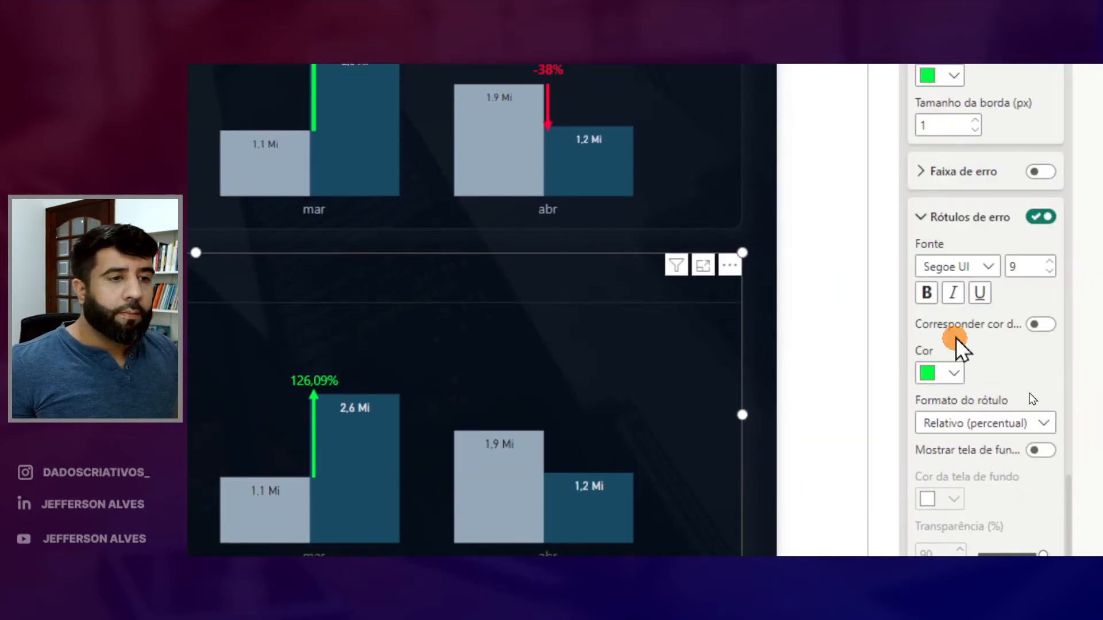
left_click(978, 280)
left_click(1000, 453)
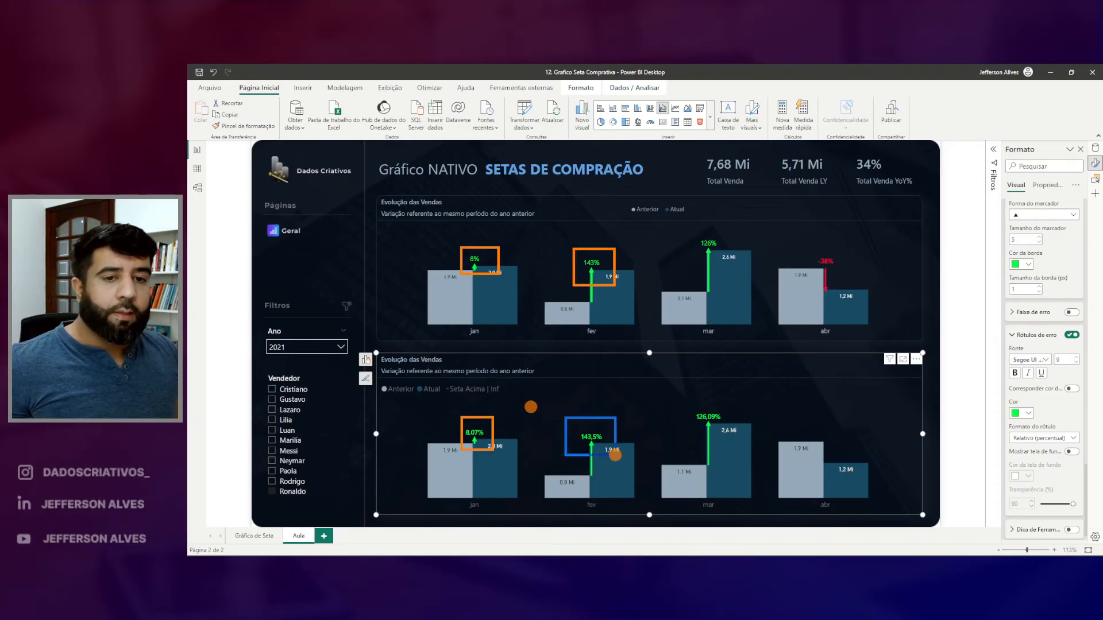
Filter by another seller to compare the percentage labels of both charts, and return to the last seller in the list.
left_click(282, 440)
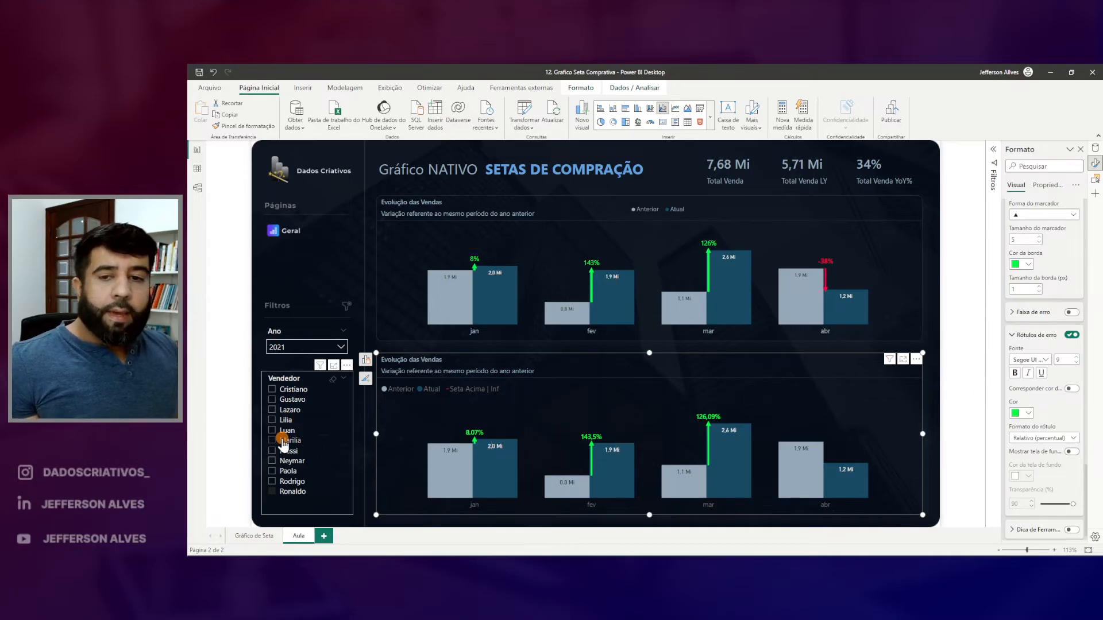
left_click(282, 452)
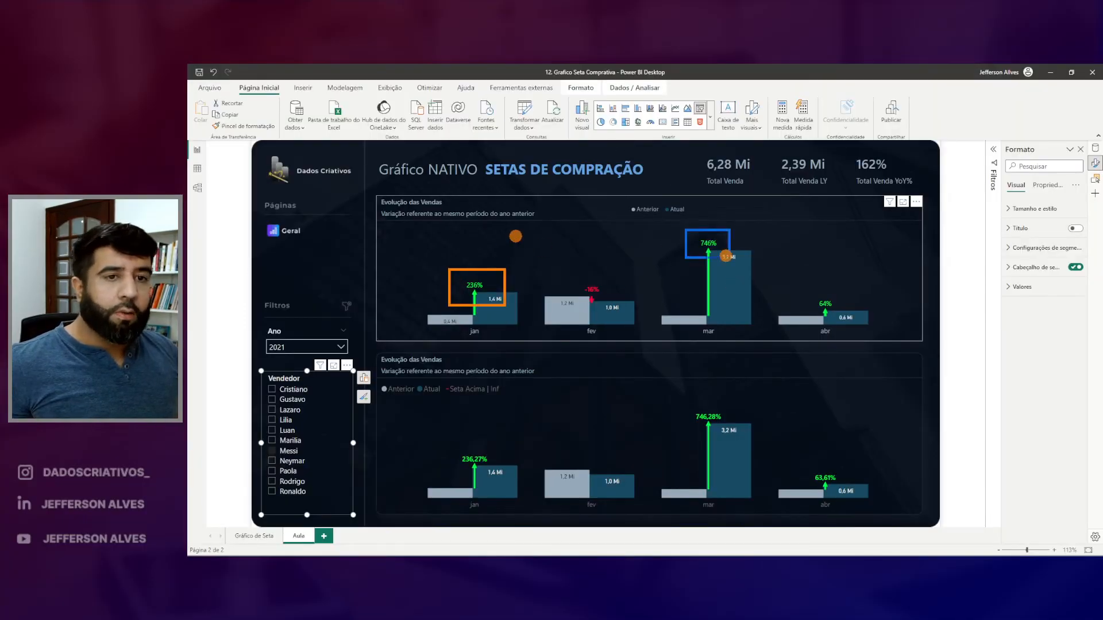
left_click(302, 491)
left_click(715, 359)
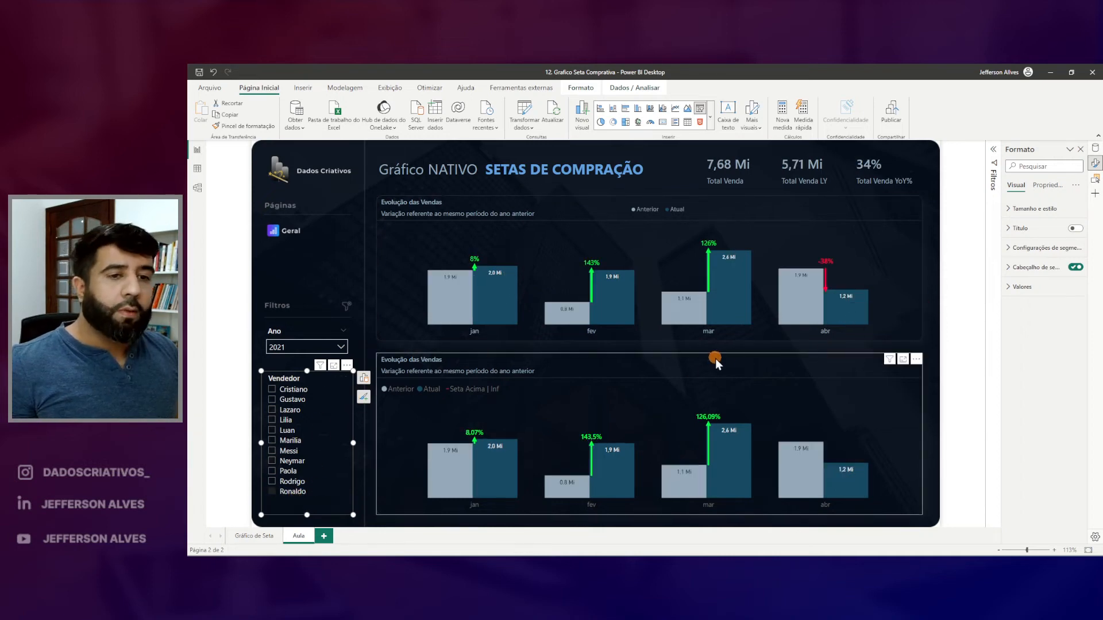
Turn off the error labels on the lower chart's Seta Acima | Inf error bars.
scroll(1044, 356, "down", 5)
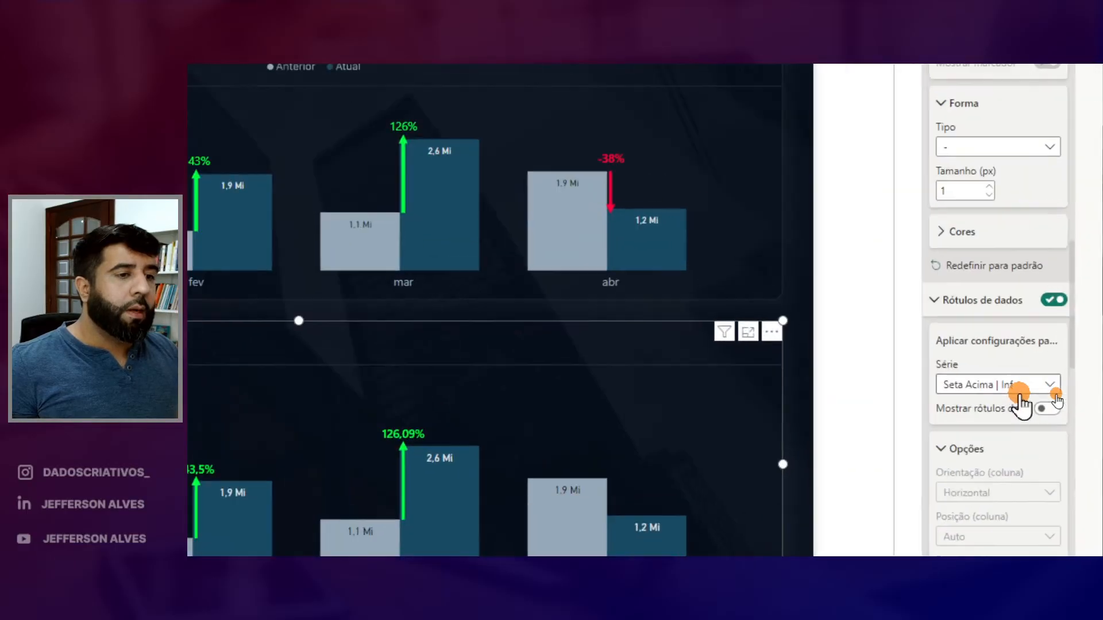
scroll(1060, 399, "down", 5)
scroll(1053, 474, "down", 10)
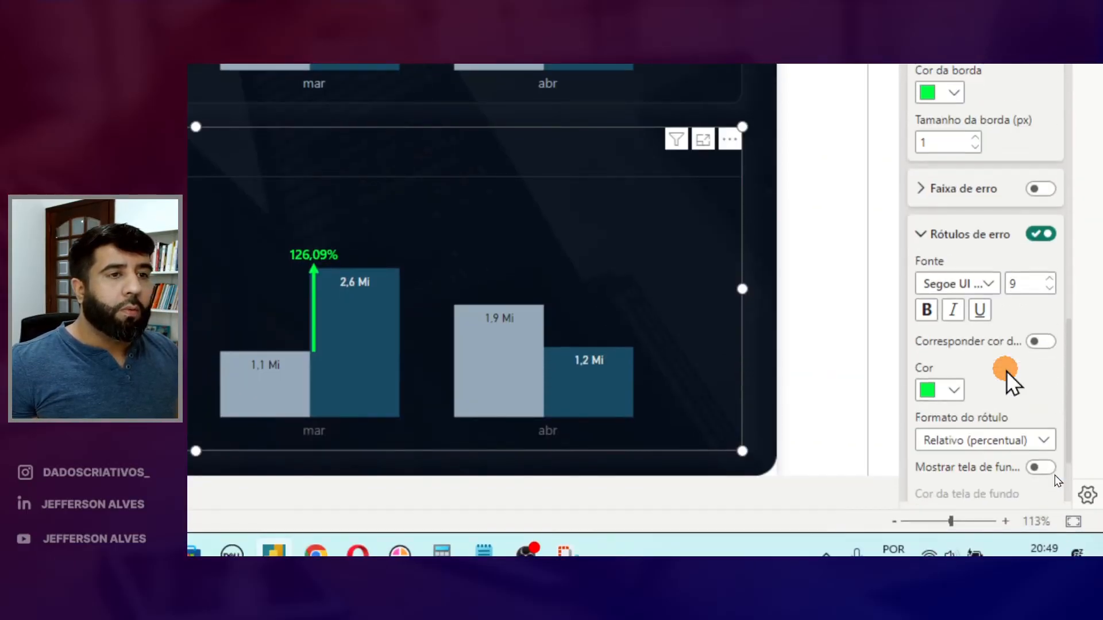
scroll(1006, 372, "up", 1)
left_click(1045, 266)
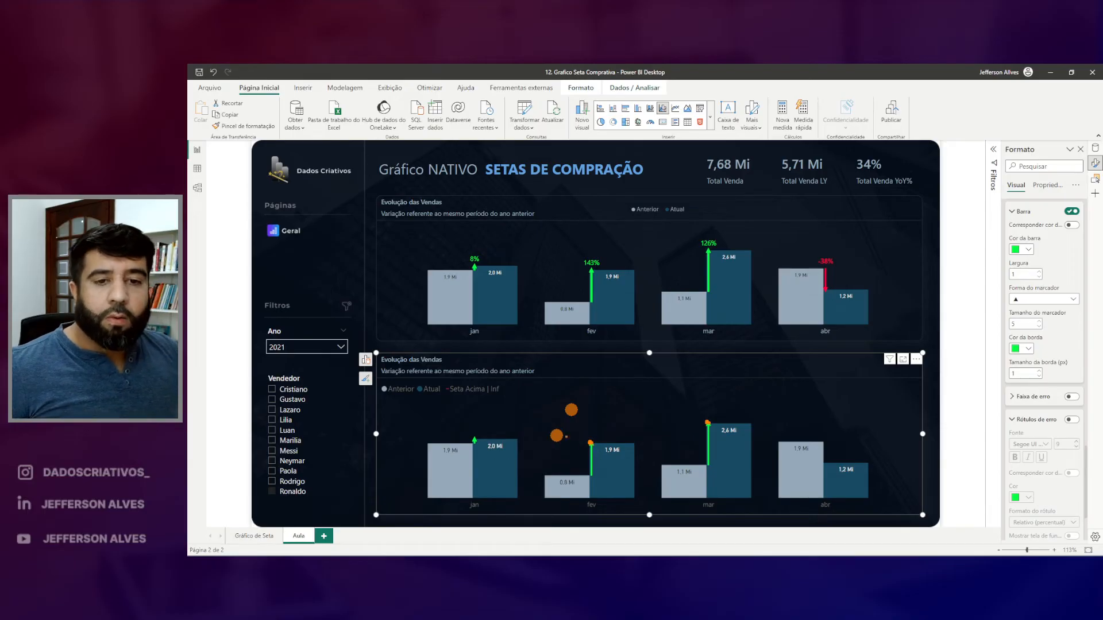
Add the Seta Acima | Sup measure to the lower chart's line Y axis, below Seta Acima | Inf.
left_click(1094, 149)
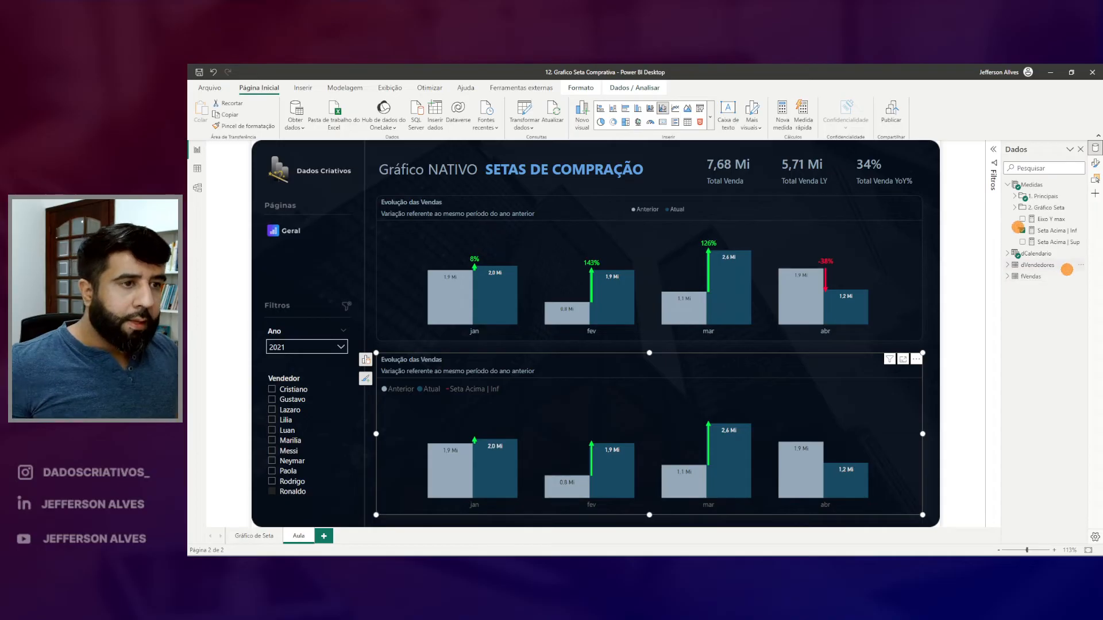
left_click(366, 361)
scroll(305, 425, "down", 3)
left_click_drag(1052, 242, 344, 474)
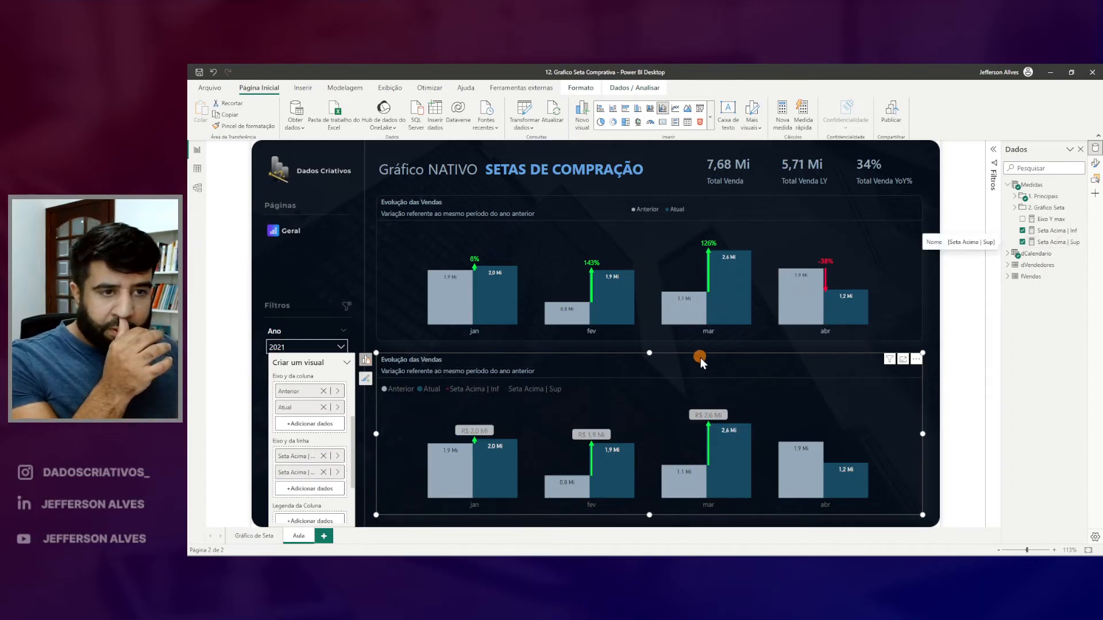
Hide the line of the Seta Acima | Sup series by setting its stroke width to 0 px.
left_click(1095, 164)
scroll(1034, 421, "down", 2)
left_click(1072, 349)
left_click(1065, 384)
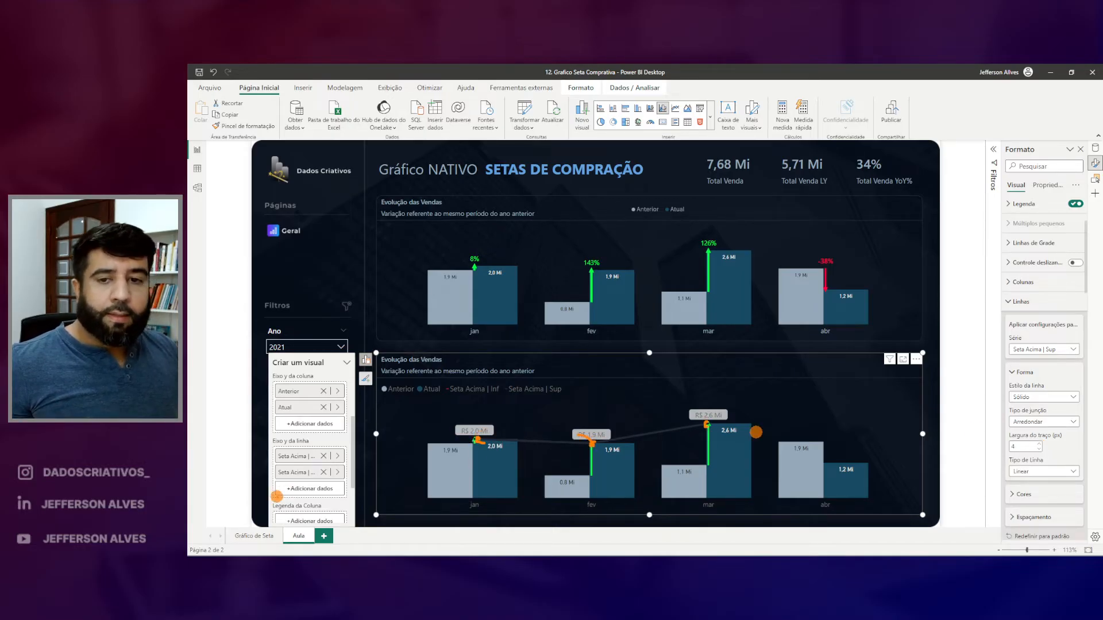
left_click_drag(285, 472, 341, 485)
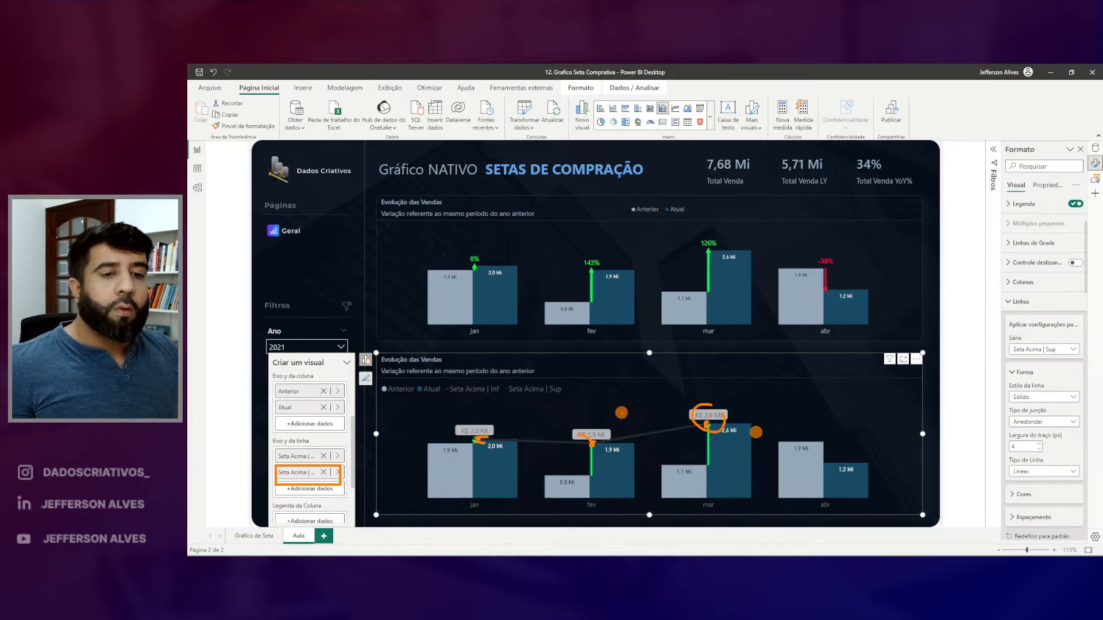
key("Escape")
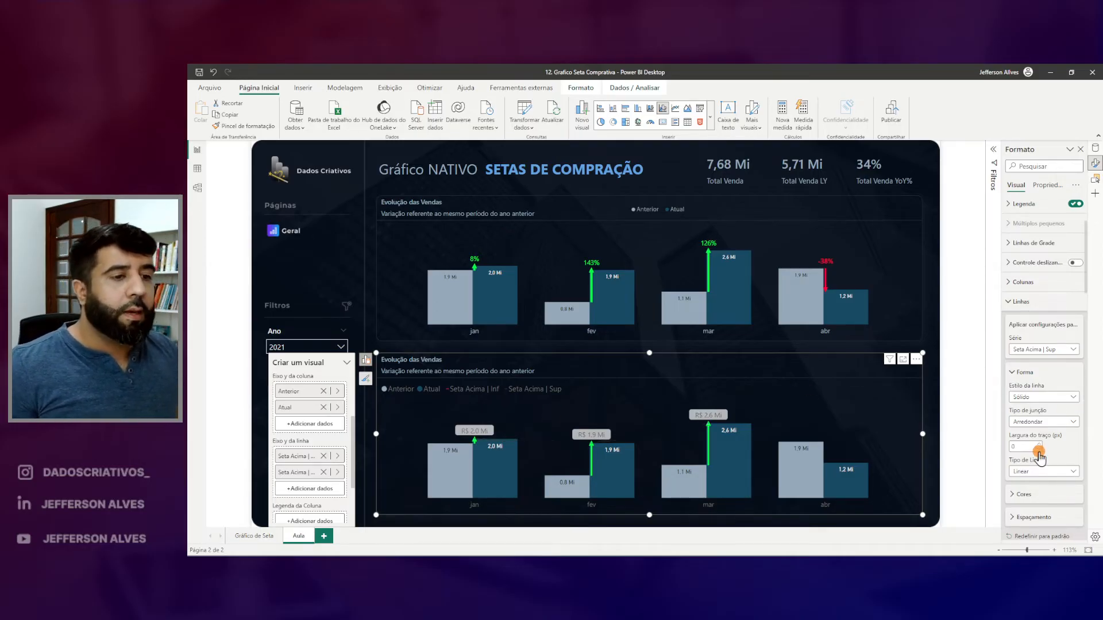
left_click(1014, 303)
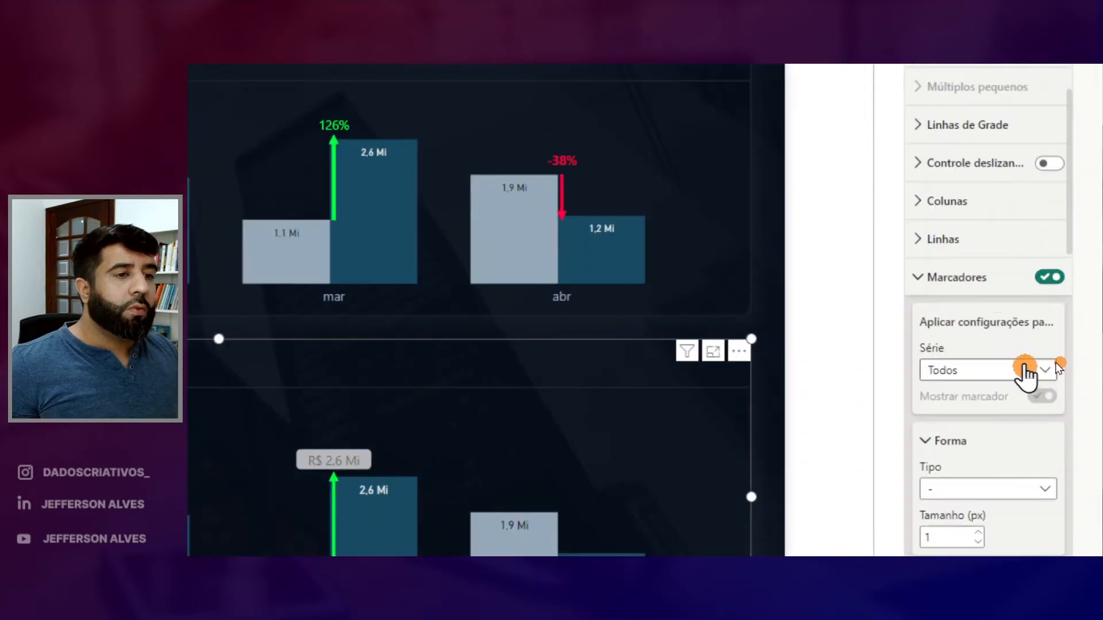
Set the line data label position to Acima for the Seta Acima | Inf series.
left_click(918, 276)
scroll(1000, 403, "down", 5)
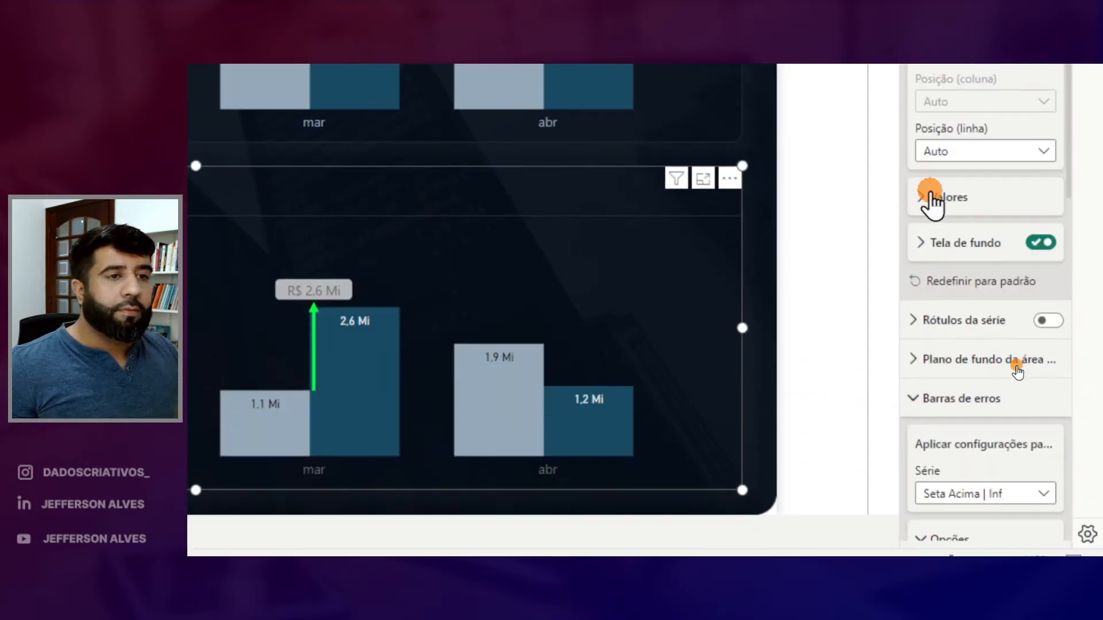
left_click(932, 197)
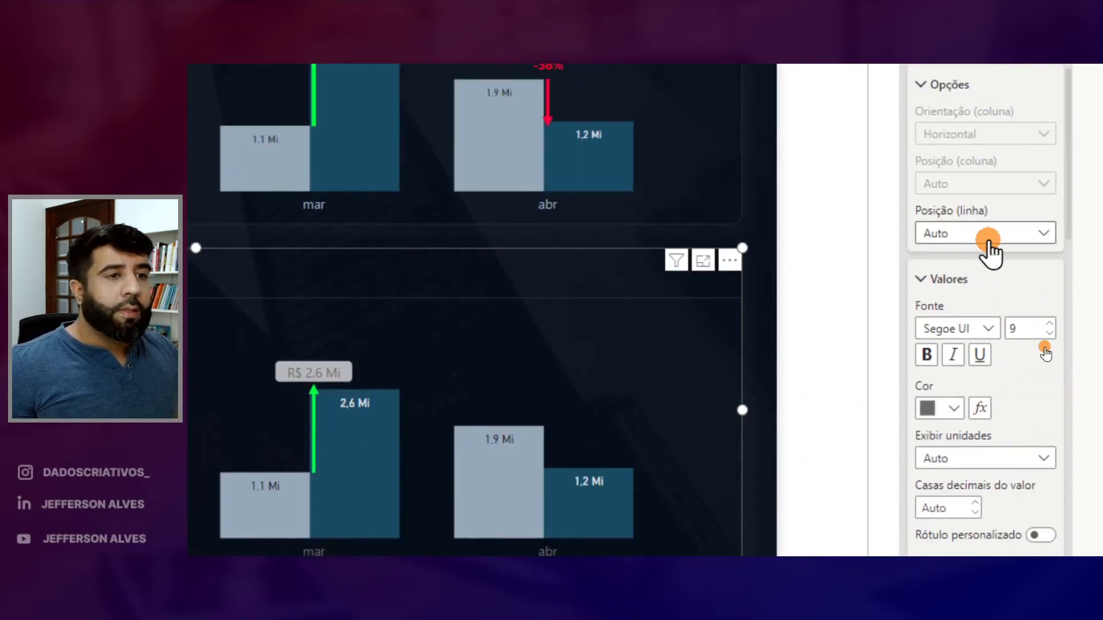
left_click(988, 151)
left_click(976, 279)
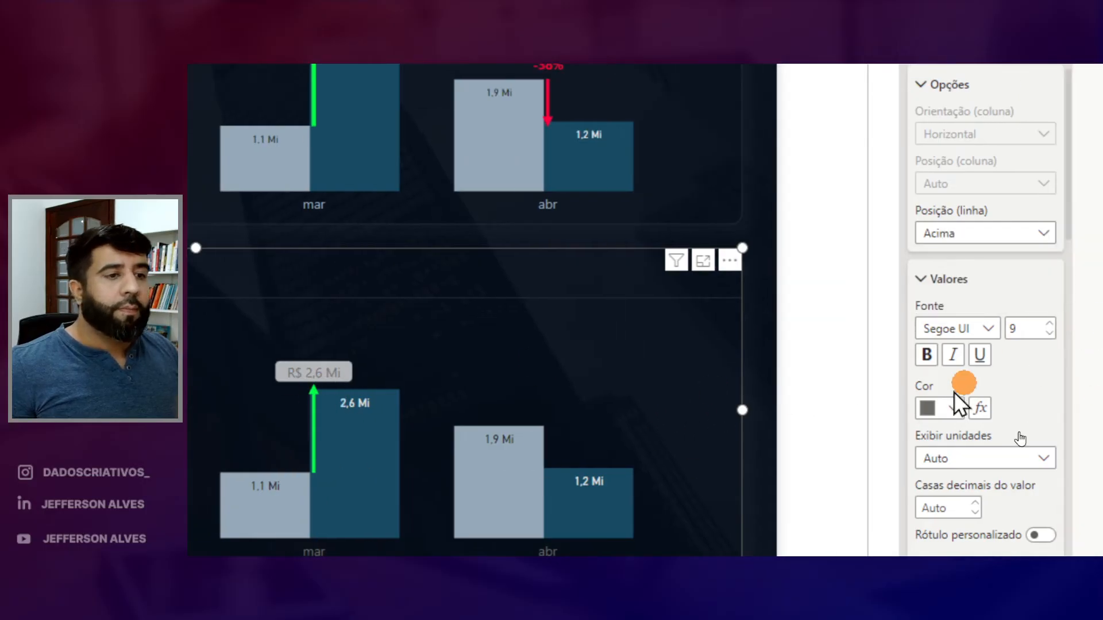
Set the Seta Acima | Inf data label colour to bright green and turn off the label background.
left_click(954, 402)
left_click(1031, 138)
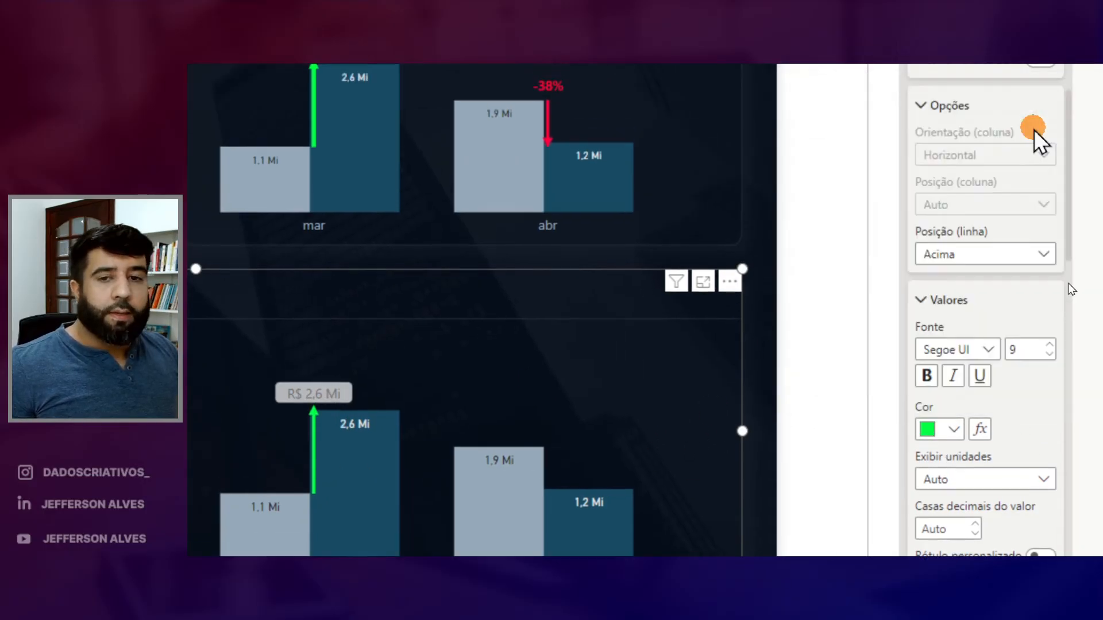
scroll(1034, 505, "down", 3)
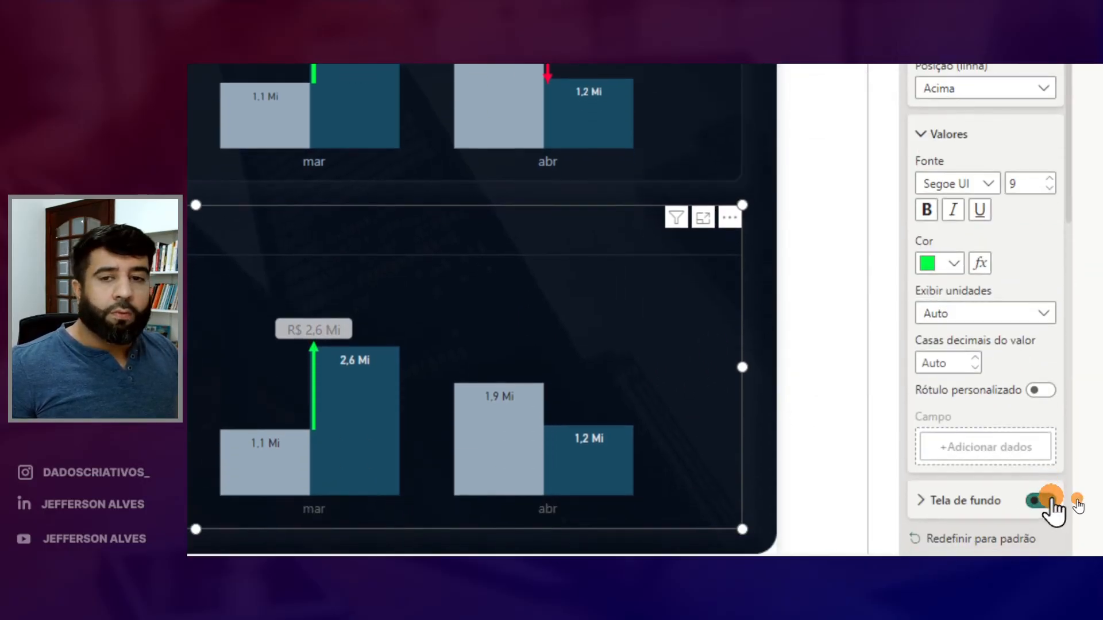
scroll(1027, 139, "up", 3)
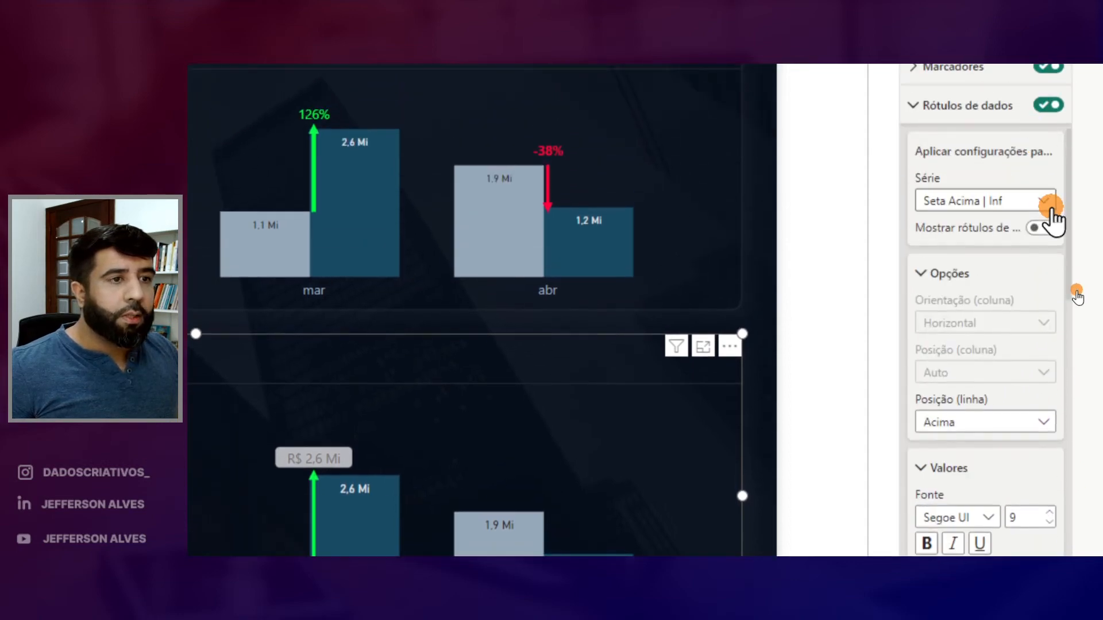
Colour the Seta Acima | Sup data labels bright green and turn off their background.
left_click(1050, 202)
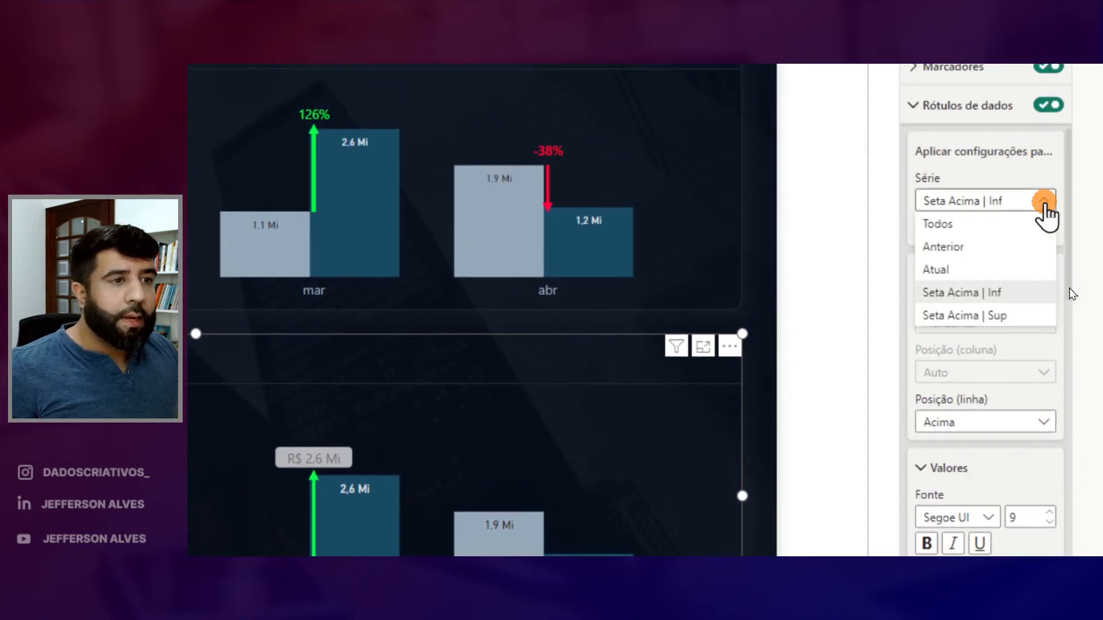
left_click(983, 317)
scroll(998, 438, "down", 3)
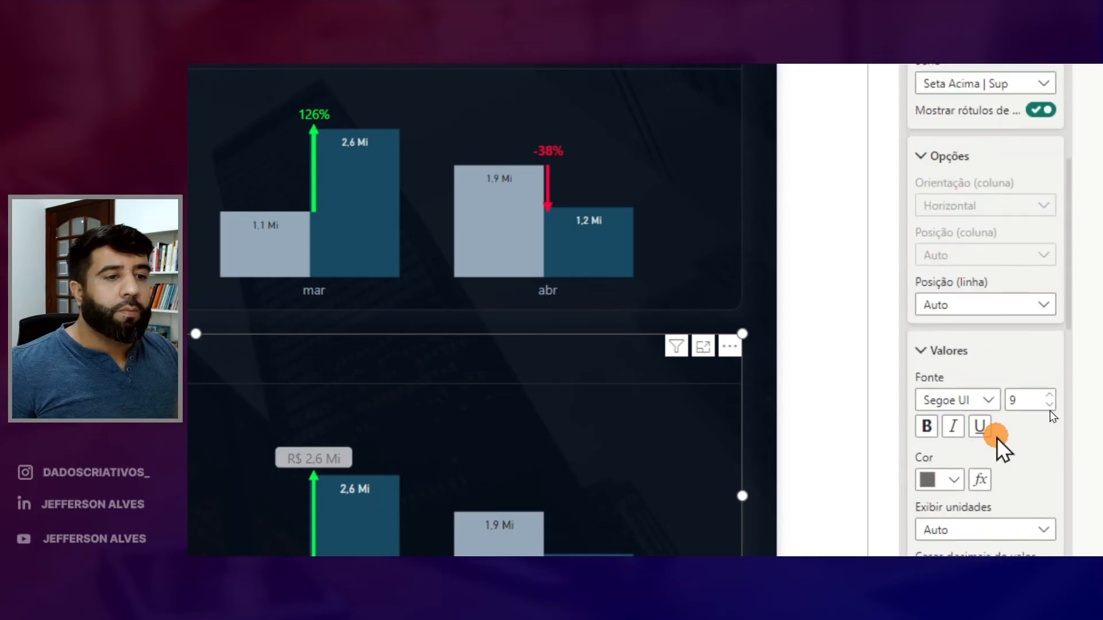
left_click(954, 384)
left_click(1028, 125)
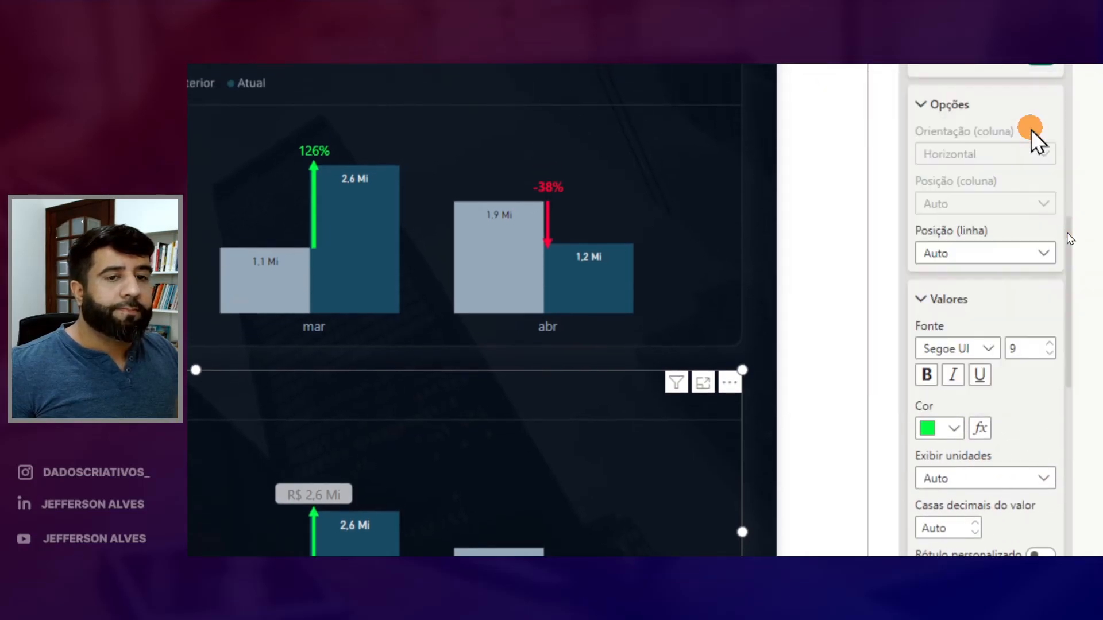
scroll(1022, 404, "down", 3)
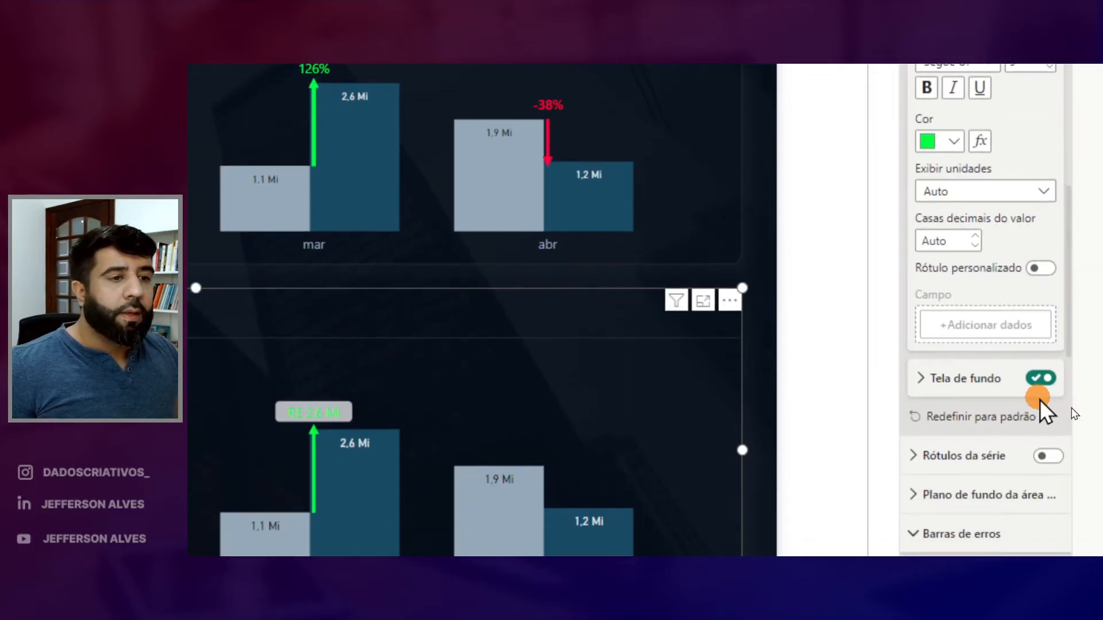
Set the line data label position of the Seta Acima | Sup series to Acima.
scroll(1042, 383, "up", 4)
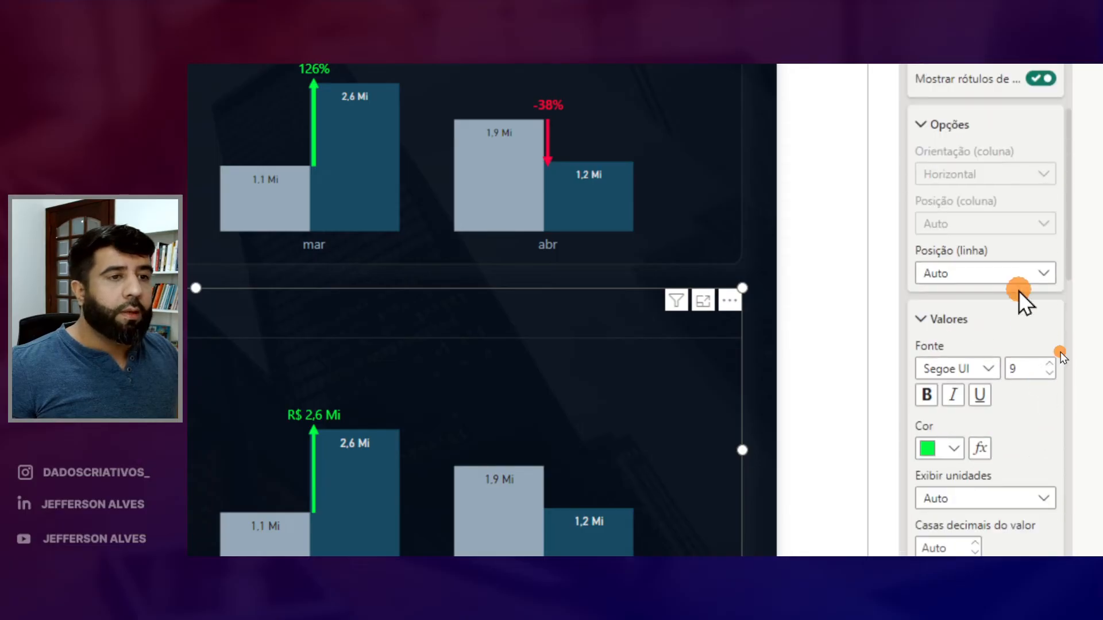
left_click(1010, 273)
left_click(938, 319)
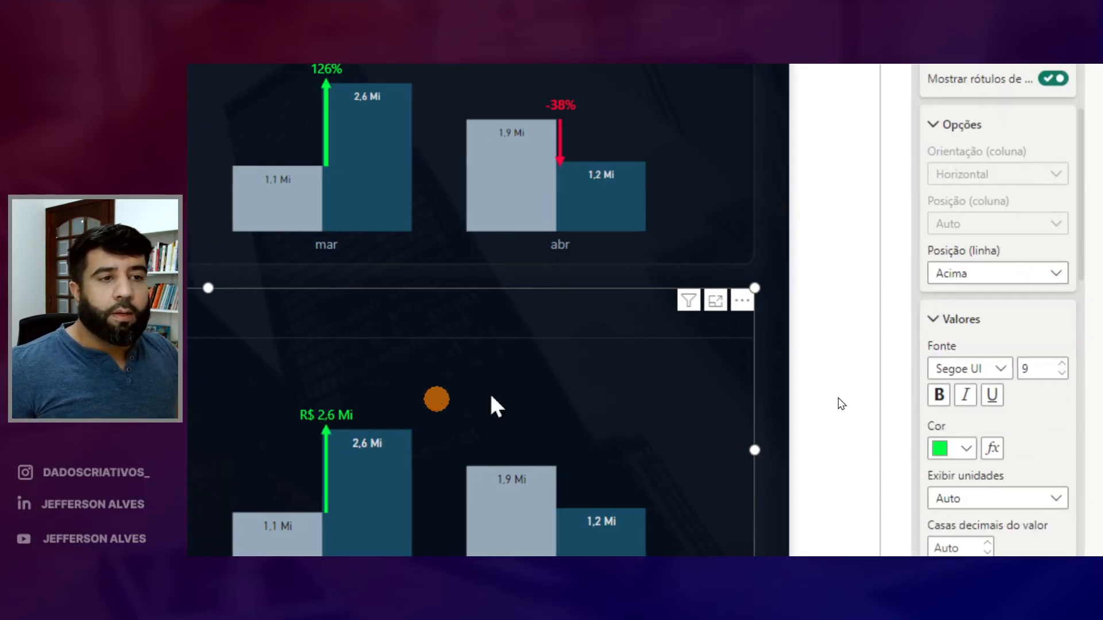
Check the data label visibility of the Seta Acima | Inf series, return to Seta Acima | Sup, and compare both charts' labels.
scroll(965, 229, "up", 1)
scroll(964, 225, "up", 2)
left_click(1029, 257)
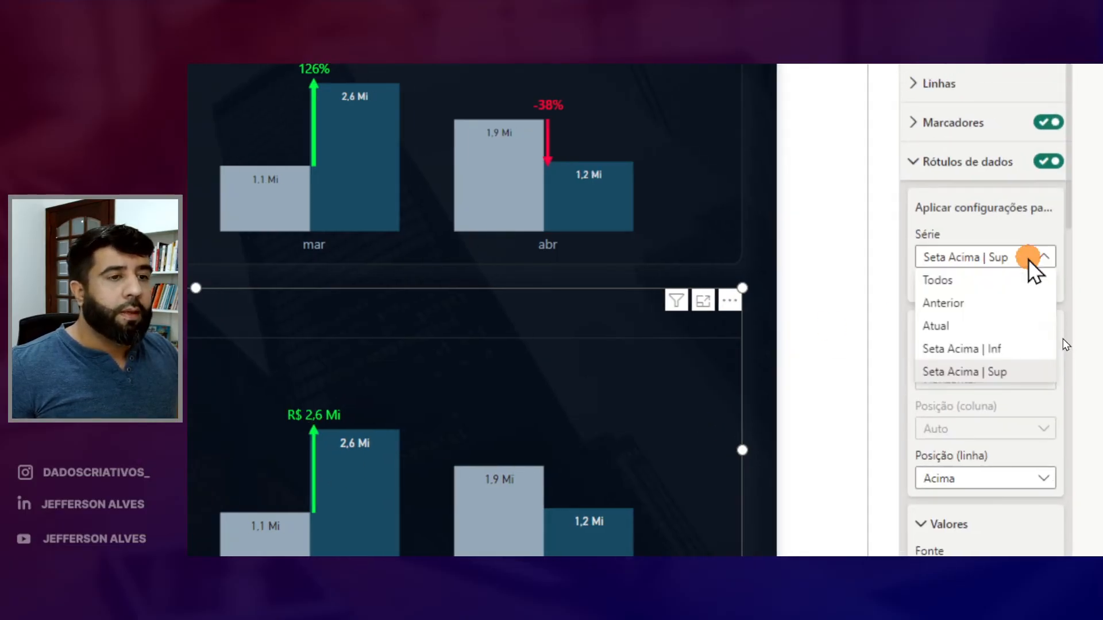
left_click(988, 347)
left_click(1040, 283)
left_click(1028, 257)
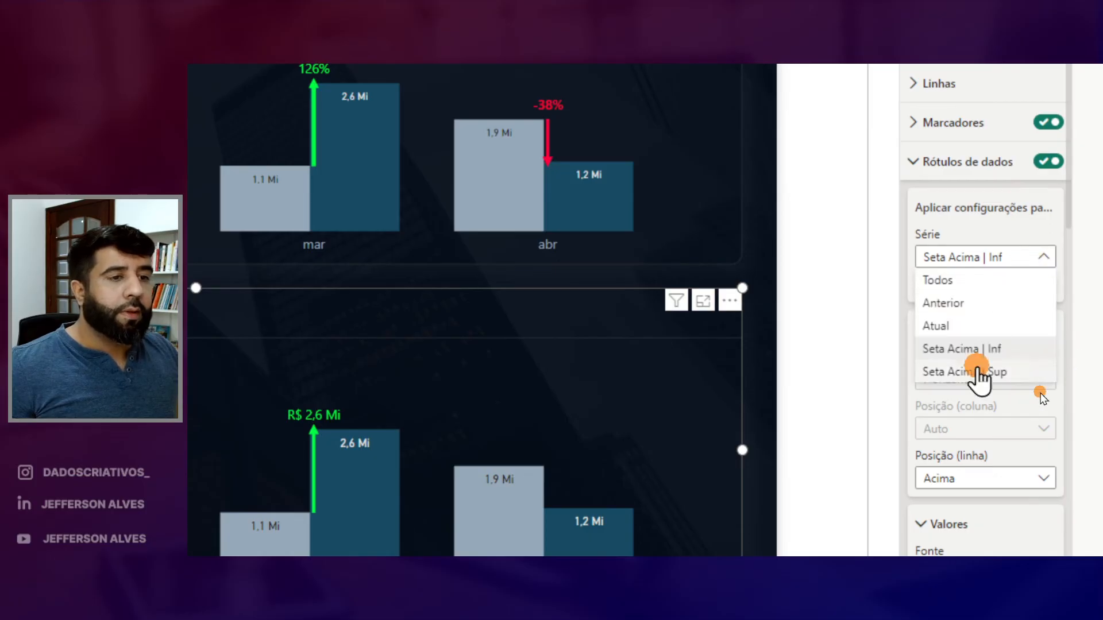
left_click(980, 372)
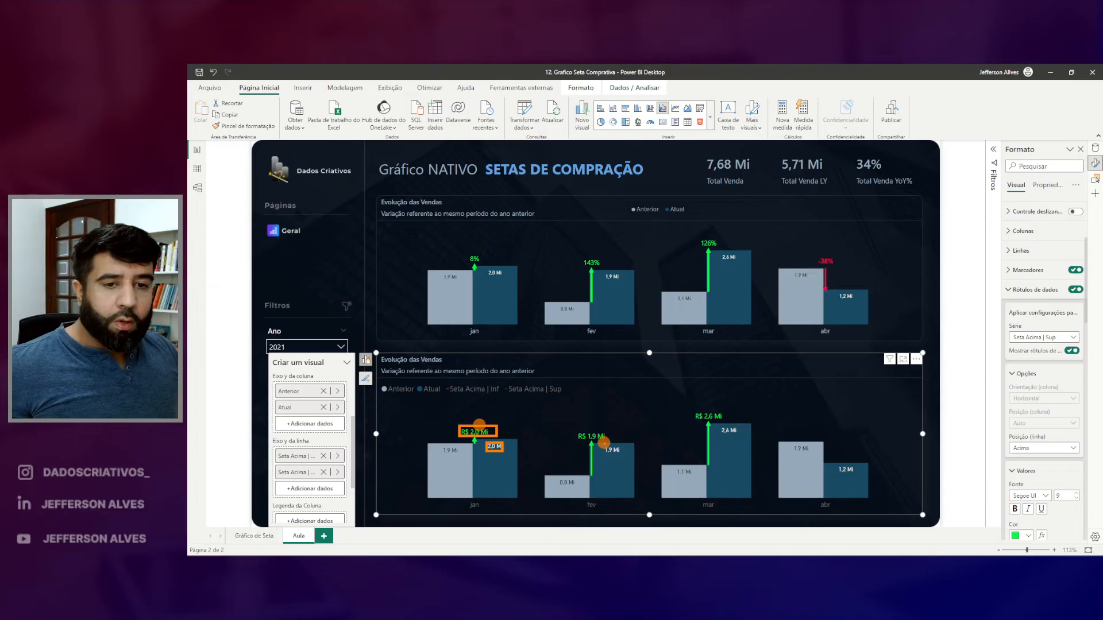
left_click_drag(429, 397, 455, 399)
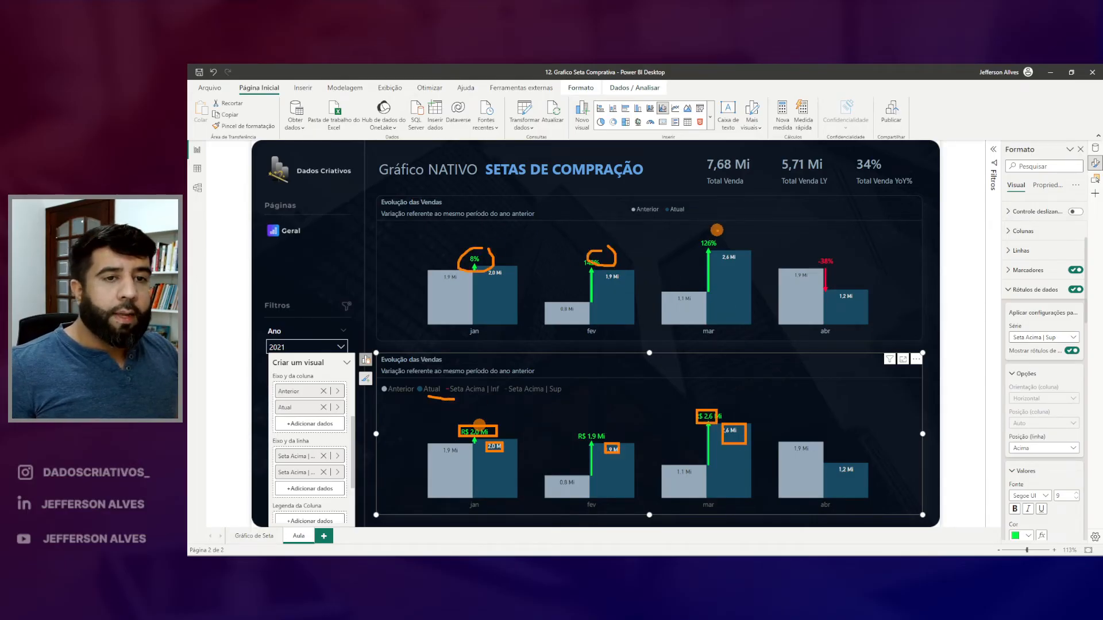
Select the Seta Acima | Sup measure and change its format to Dinâmico.
left_click(1094, 150)
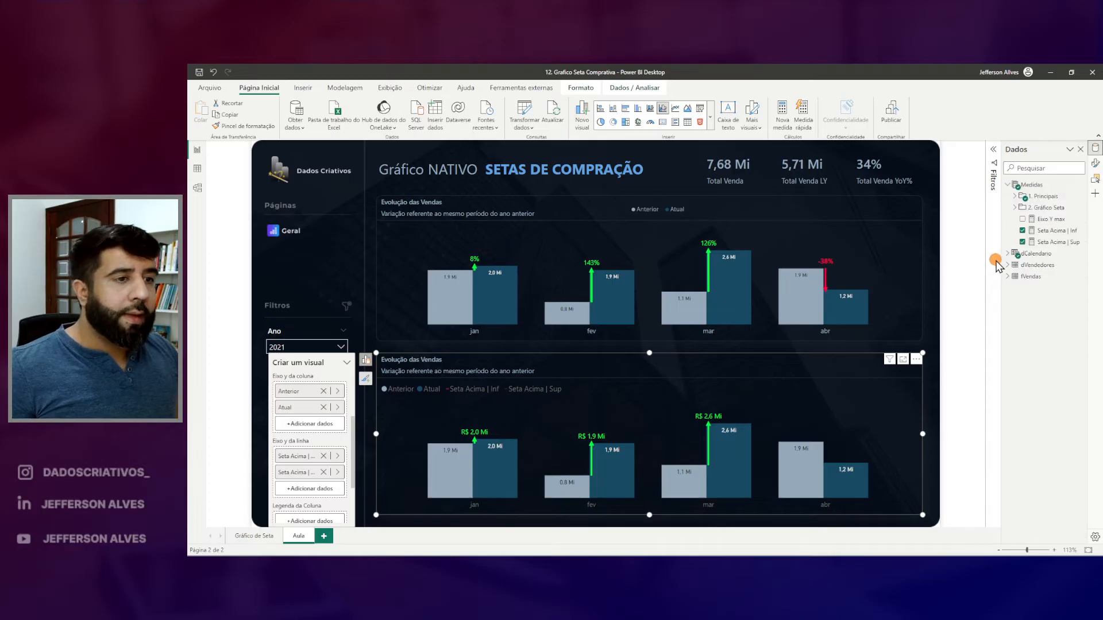
left_click(1070, 244)
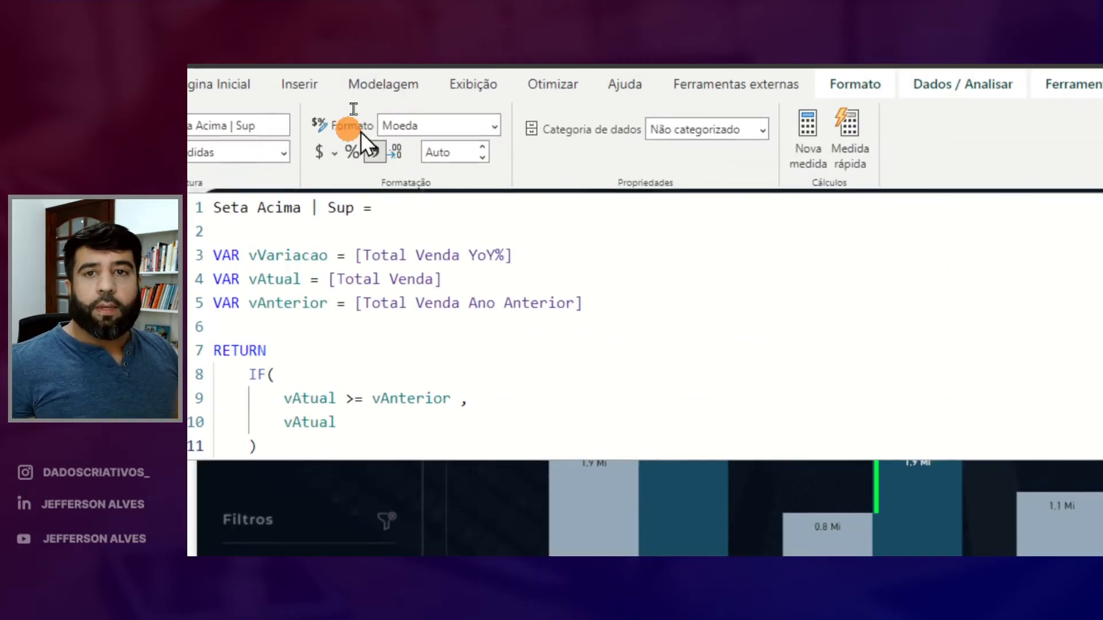
left_click(400, 110)
left_click(425, 313)
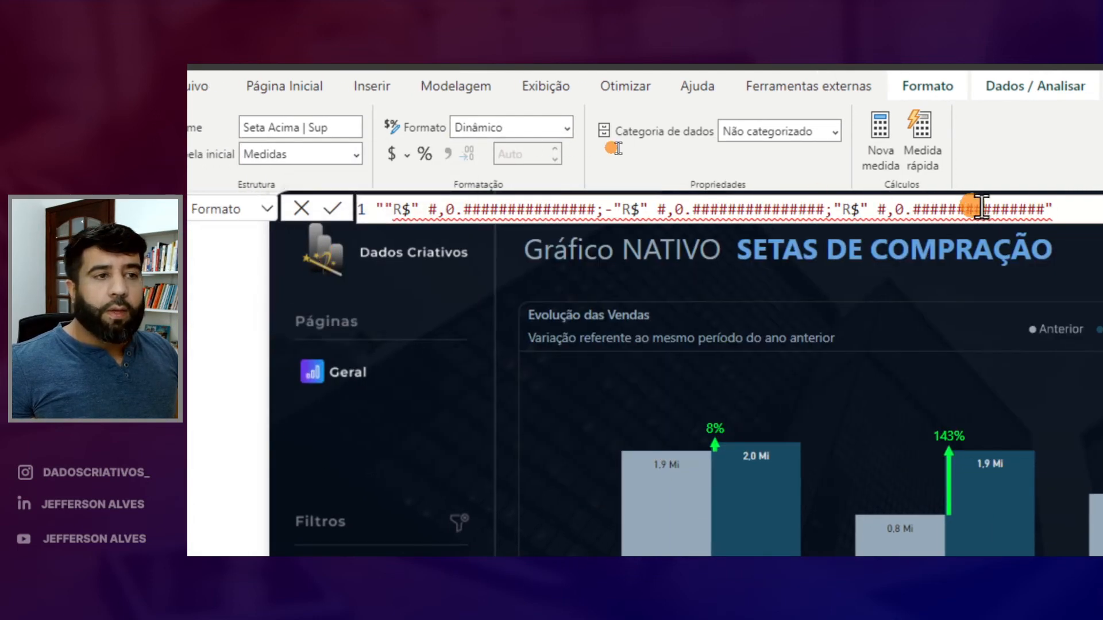
Replace the measure's dynamic format expression with a short nickname in double quotes as test text and commit it.
left_click_drag(1071, 208, 315, 209)
key("BackSpace")
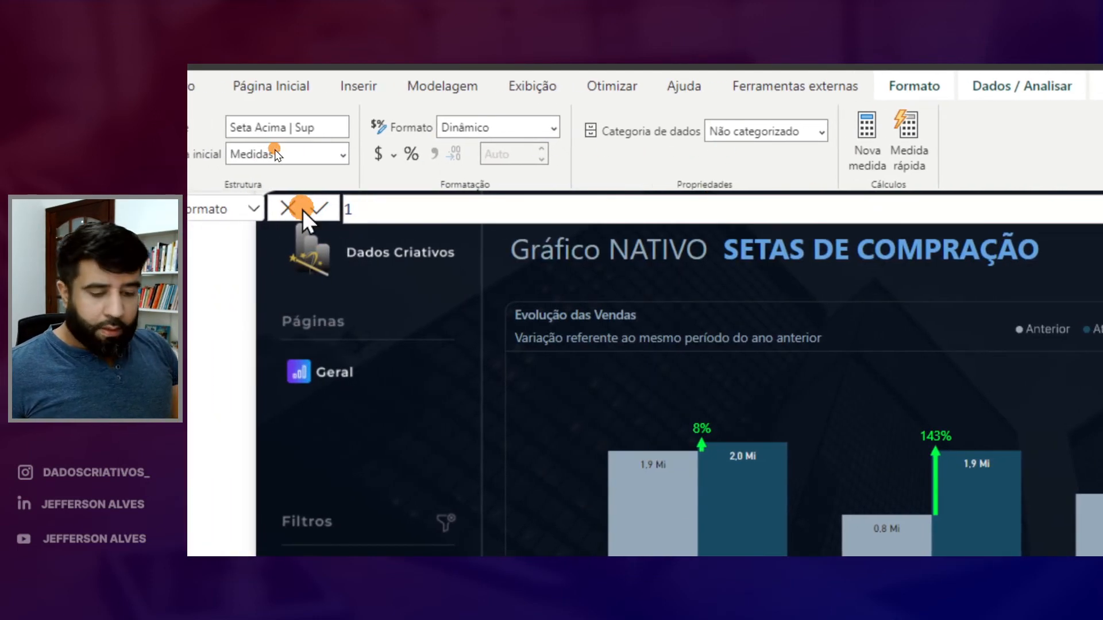
type("\"Je")
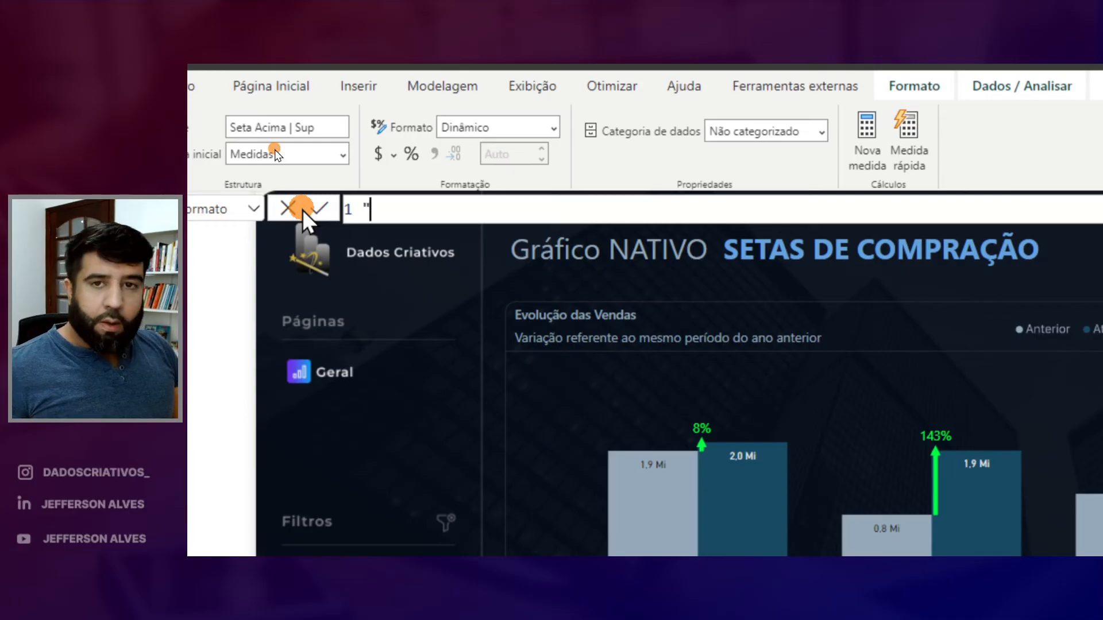
type("ff\"")
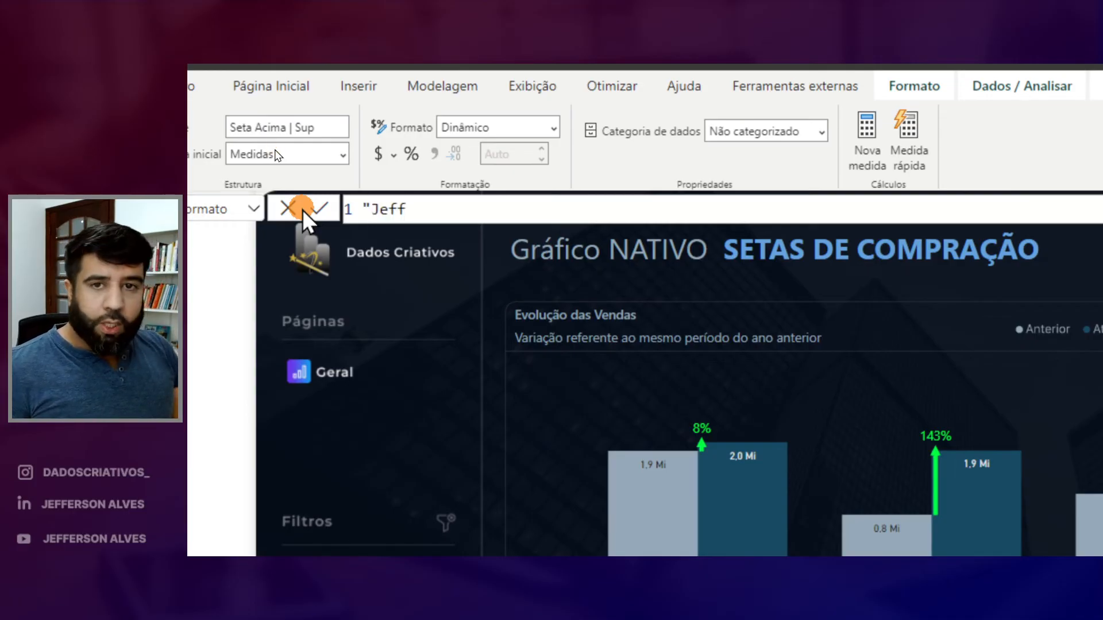
key("Return")
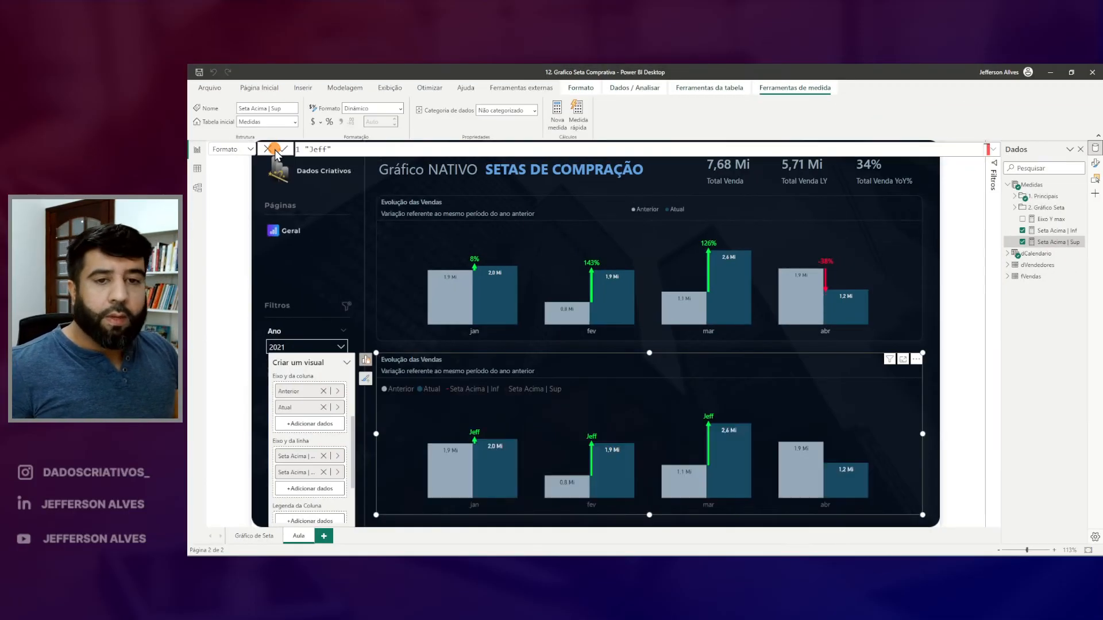
key("ctrl+2")
left_click_drag(463, 429, 481, 439)
left_click_drag(582, 432, 601, 447)
left_click_drag(696, 411, 726, 429)
key("Escape")
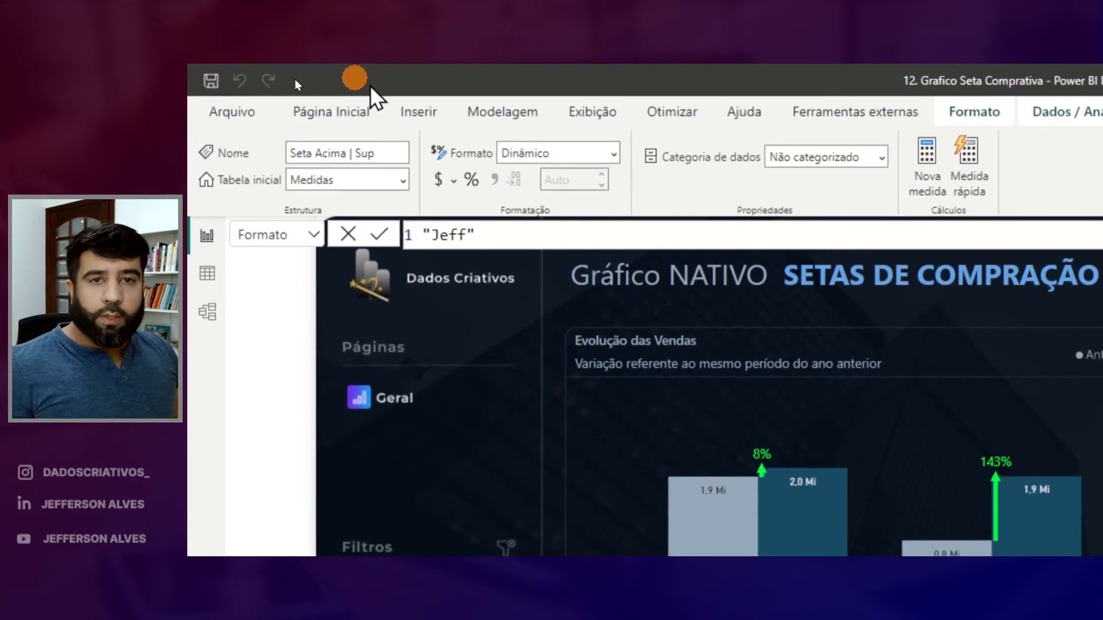
key("ctrl+2")
mouse_move(480, 132)
left_mouse_down()
mouse_move(520, 154)
mouse_move(601, 169)
left_mouse_up()
left_click_drag(211, 188, 344, 282)
key("Escape")
Switch the formula bar from the format expression to the Seta Acima | Sup measure's DAX and examine its returned value.
left_click(308, 234)
left_click(290, 261)
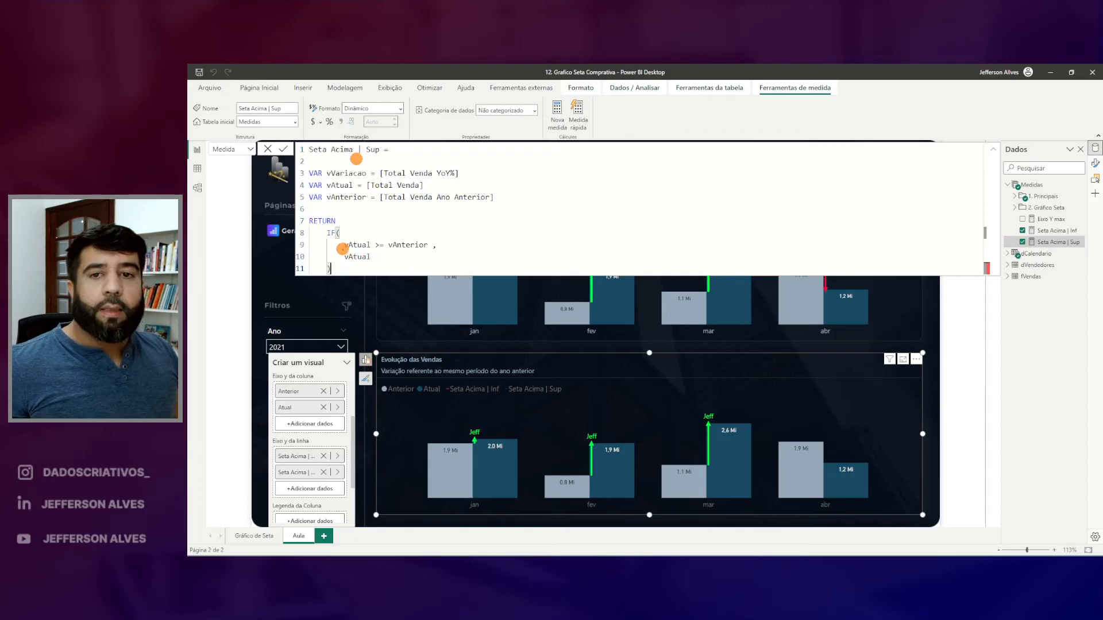
left_click_drag(340, 251, 370, 266)
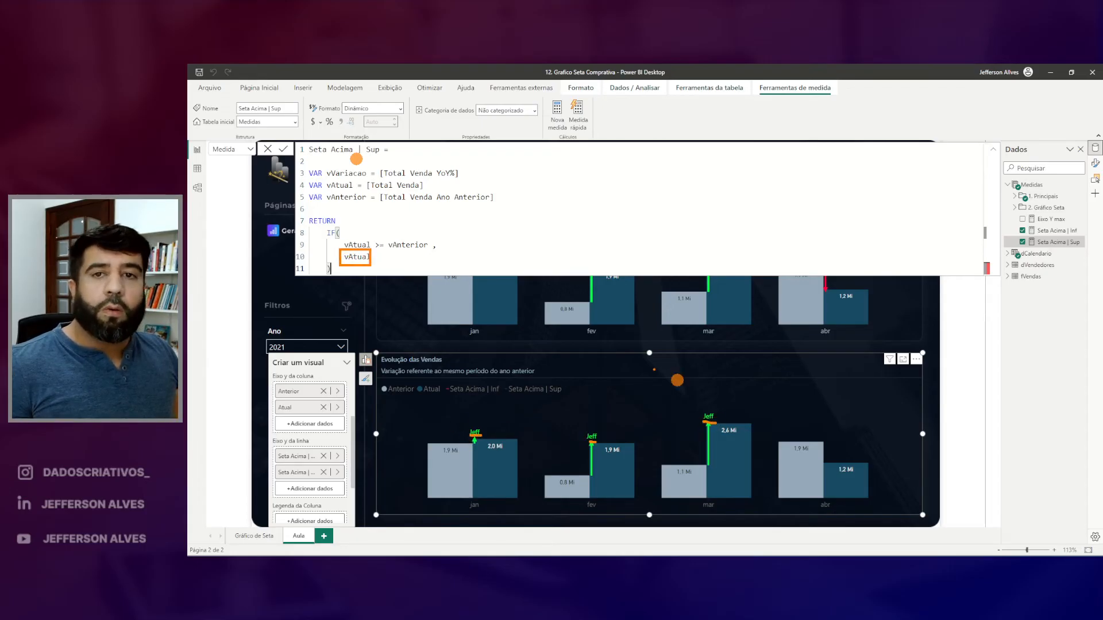
Replace the dynamic format expression's test text in Seta Acima | Sup with VAR vPorcentagem = [Total Venda YoY%].
left_click(251, 150)
left_click(224, 175)
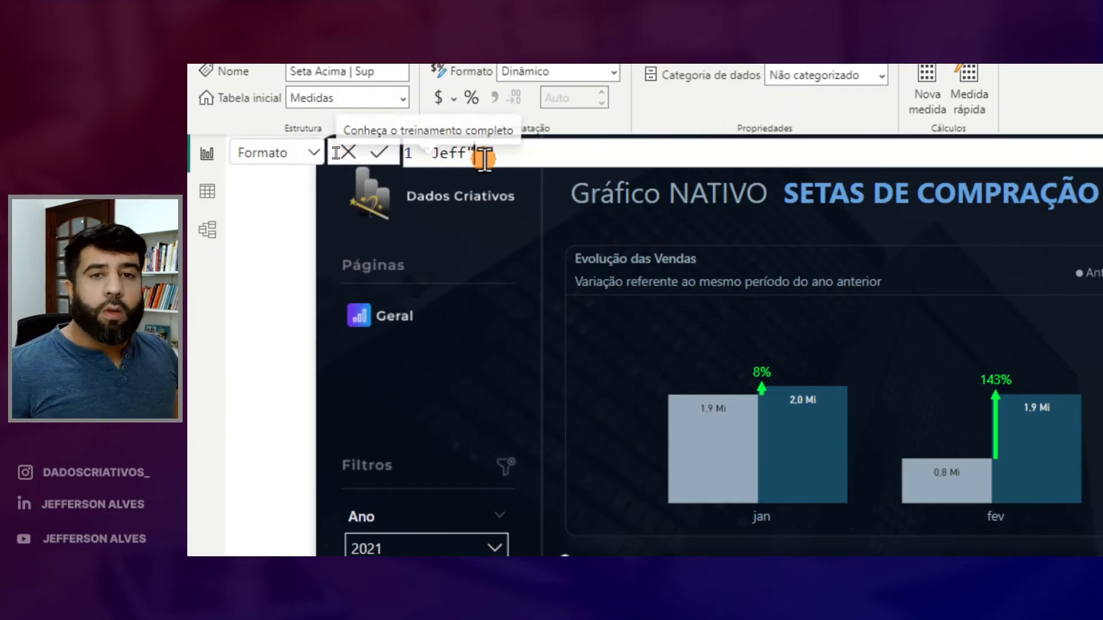
left_click_drag(483, 154, 415, 147)
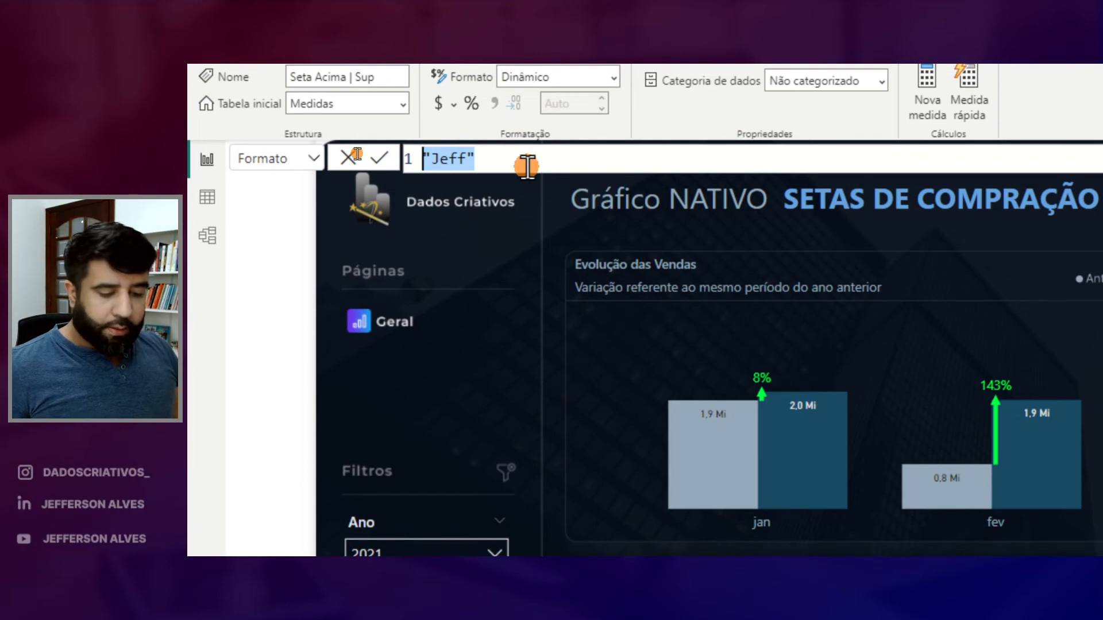
type("VAR vValor")
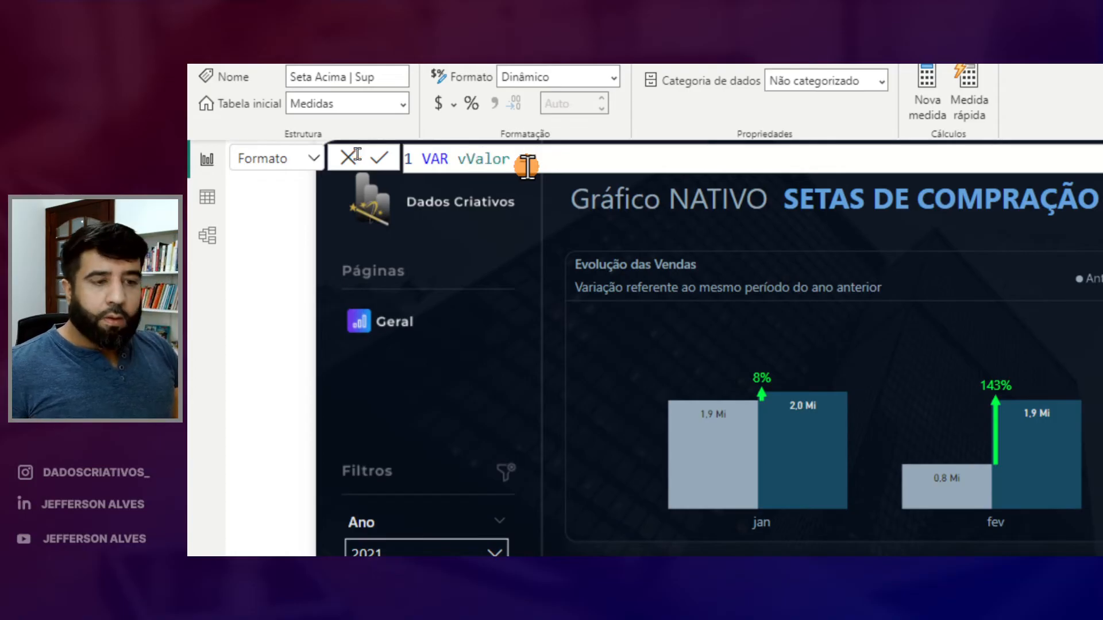
key("BackSpace")
key("BackSpace")
key("BackSpace")
key("BackSpace")
type("Porc")
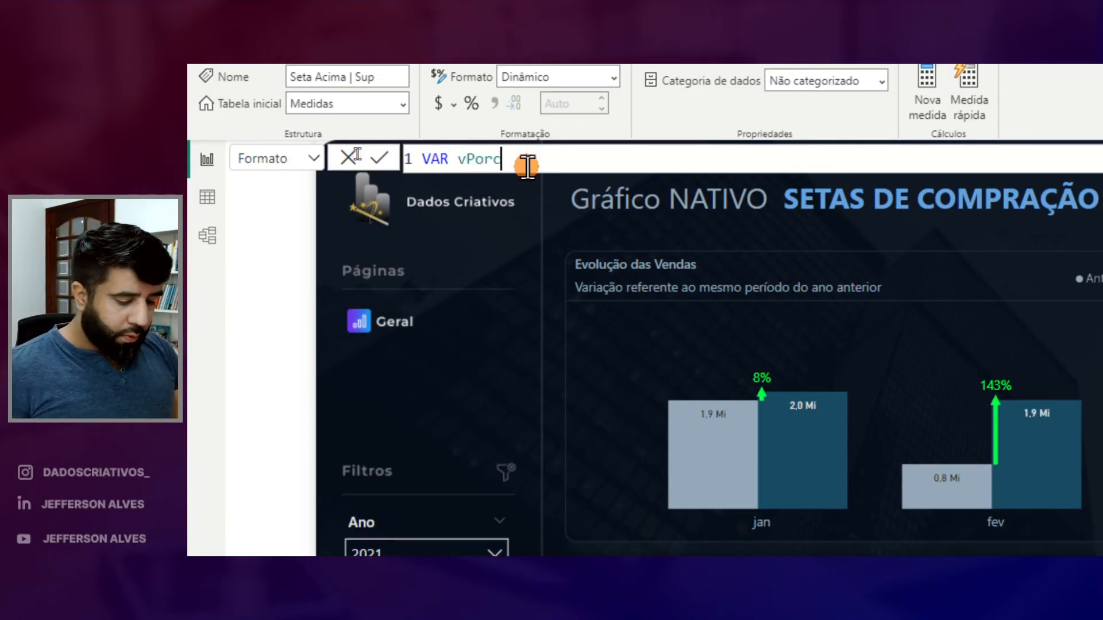
type("entagem = [fatu")
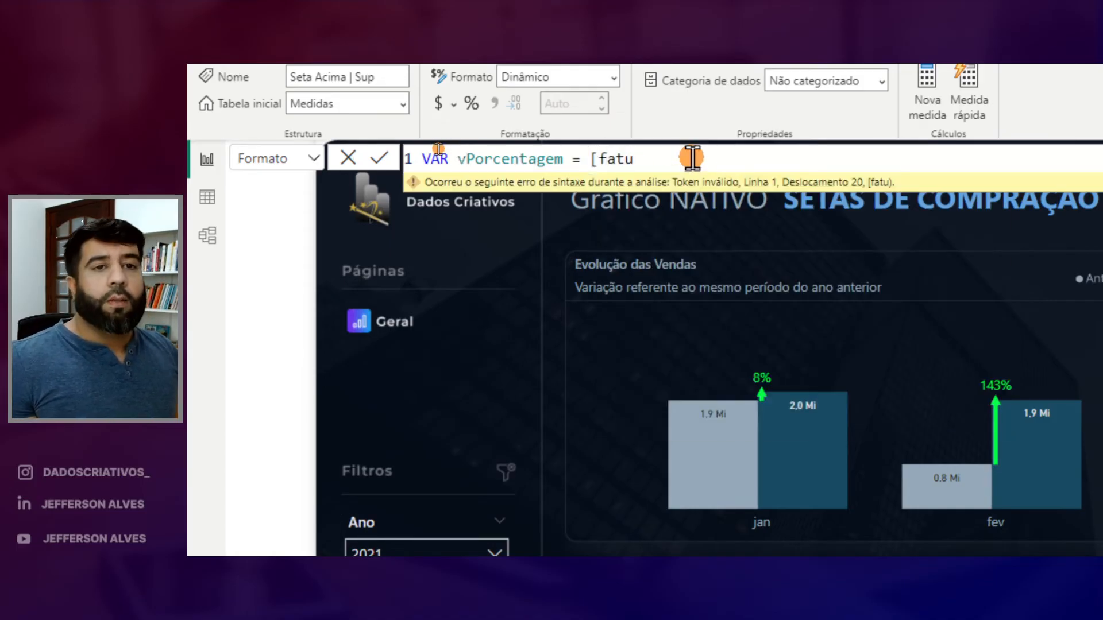
key("BackSpace")
key("BackSpace")
key("BackSpace")
type("tota")
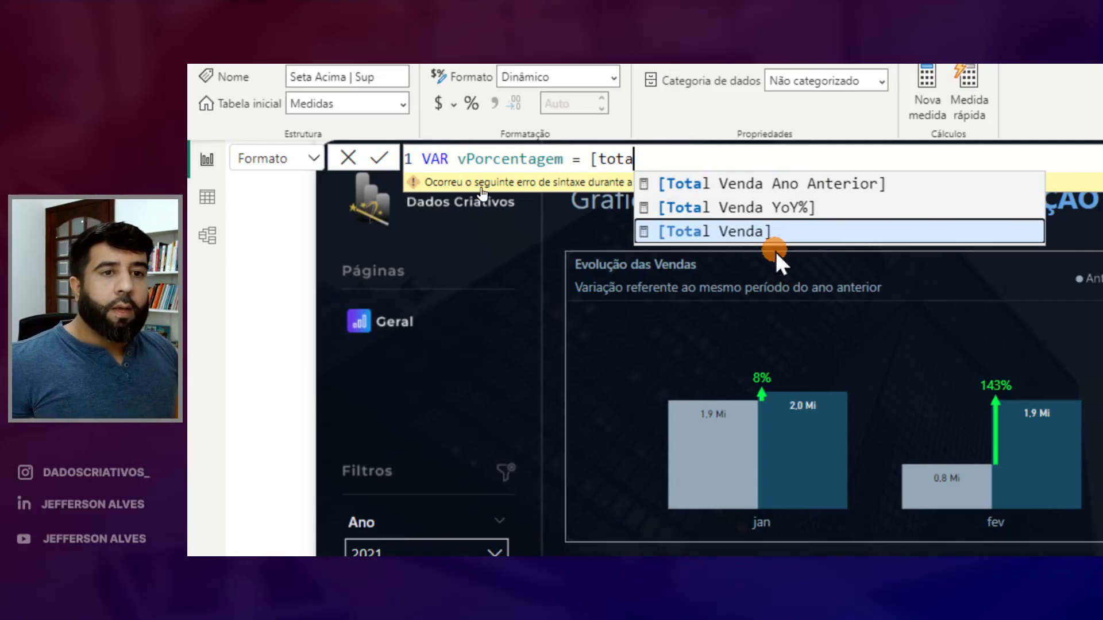
left_click(769, 207)
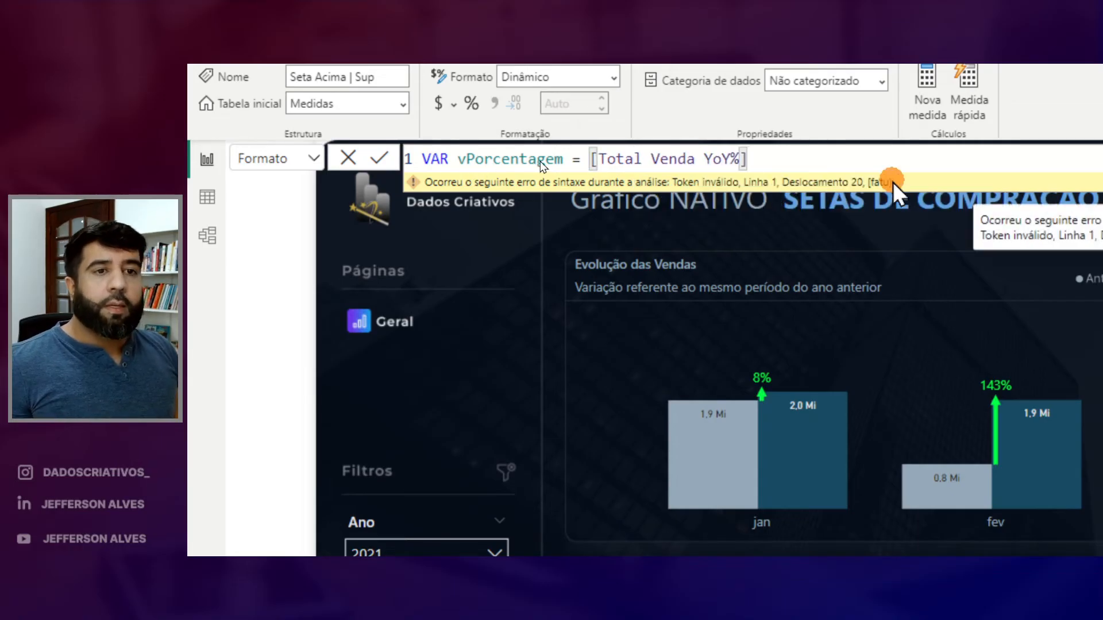
Add a RETURN clause that outputs vPorcentagem in the format expression and commit it.
key("shift+Return")
key("shift+Return")
type("RETURN")
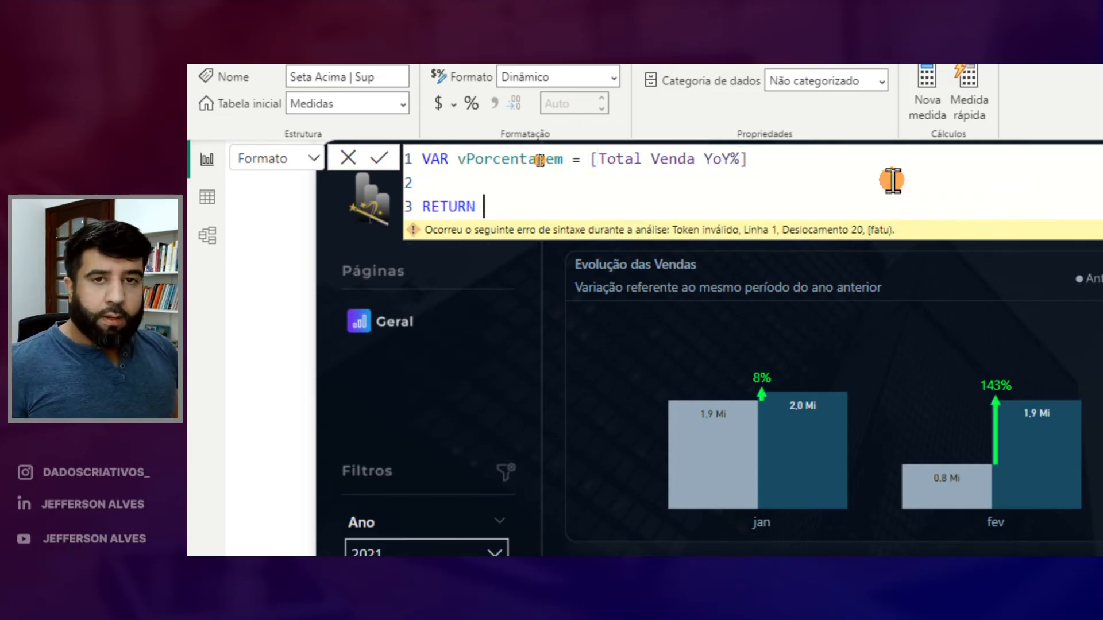
key("shift+Return")
type("vPorcentagem")
key("Tab")
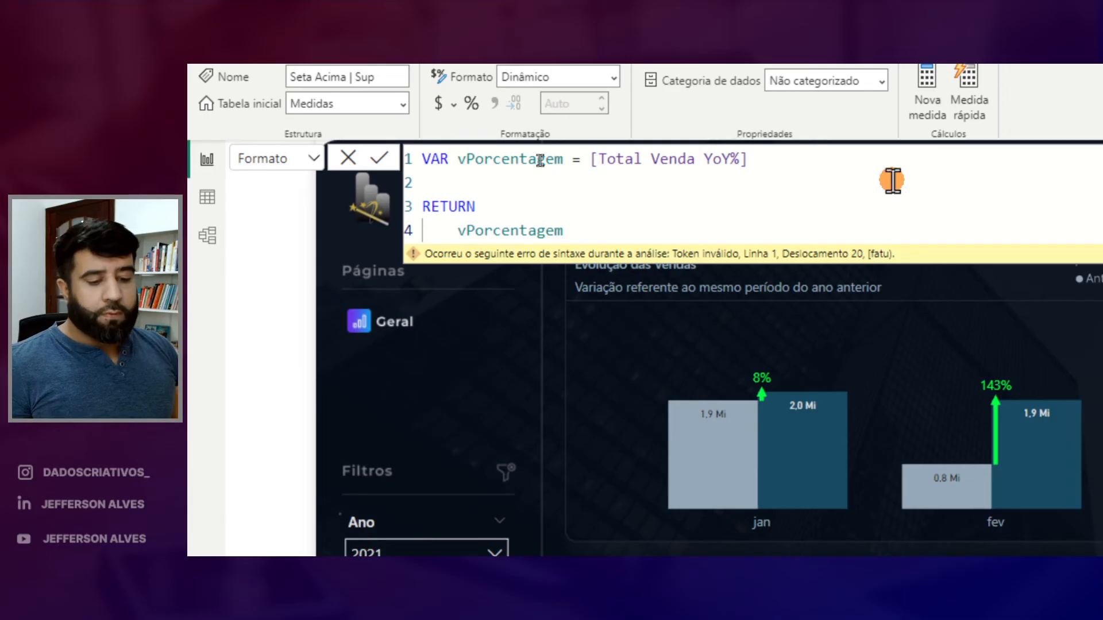
key("Return")
Wrap the returned variable in literal double quotes as """" & vPorcentagem & """", commit it, and compare the charts' labels.
mouse_move(383, 135)
left_mouse_down()
mouse_move(451, 166)
mouse_move(495, 160)
left_mouse_up()
left_click_drag(449, 434, 501, 421)
left_click_drag(381, 87, 358, 92)
key("Escape")
left_click(323, 185)
type("\"\"\"\" &")
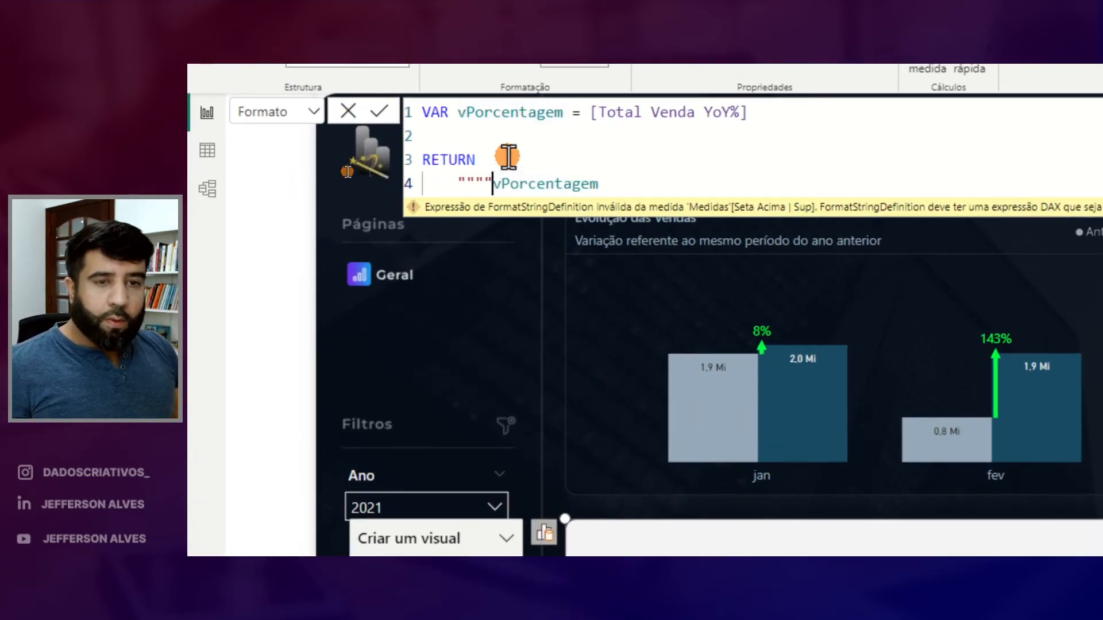
left_click(642, 183)
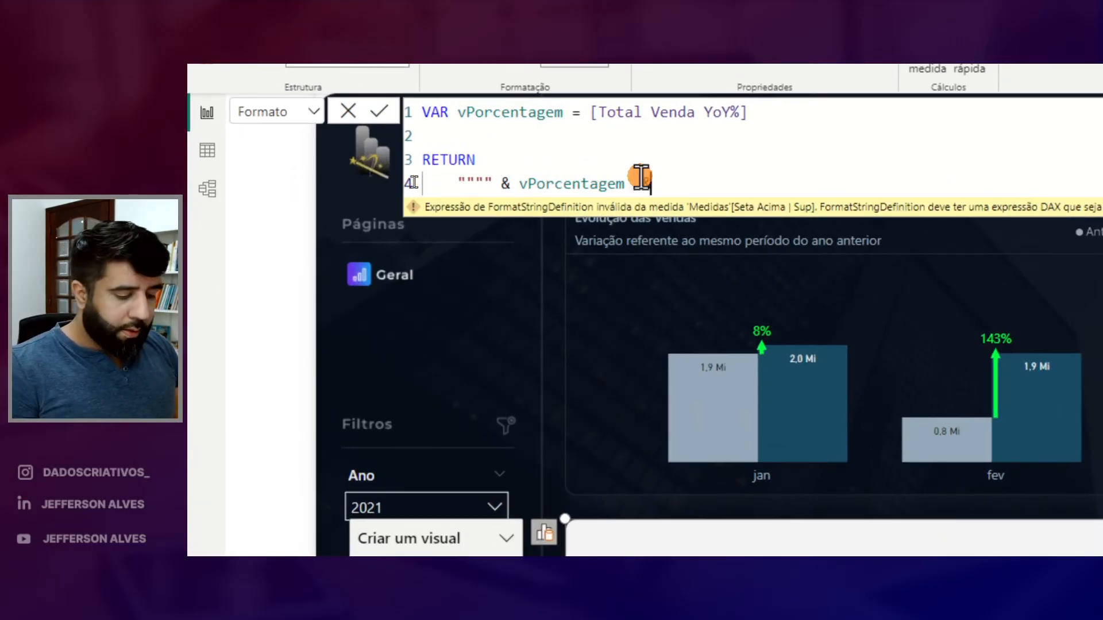
type("& \"\"\"\"")
key("Return")
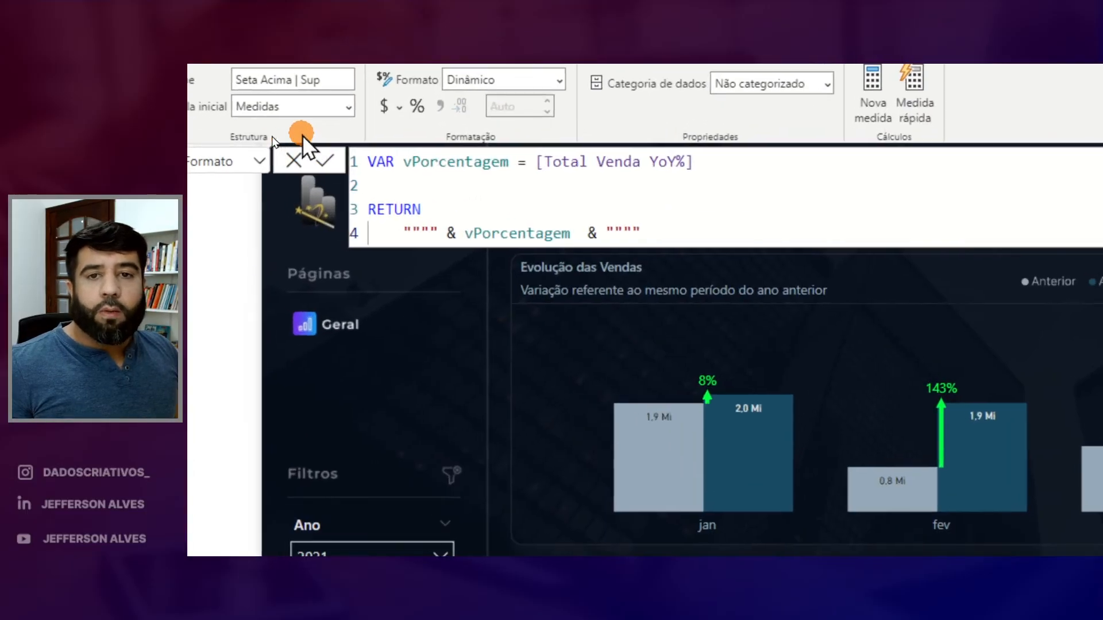
left_click(708, 333)
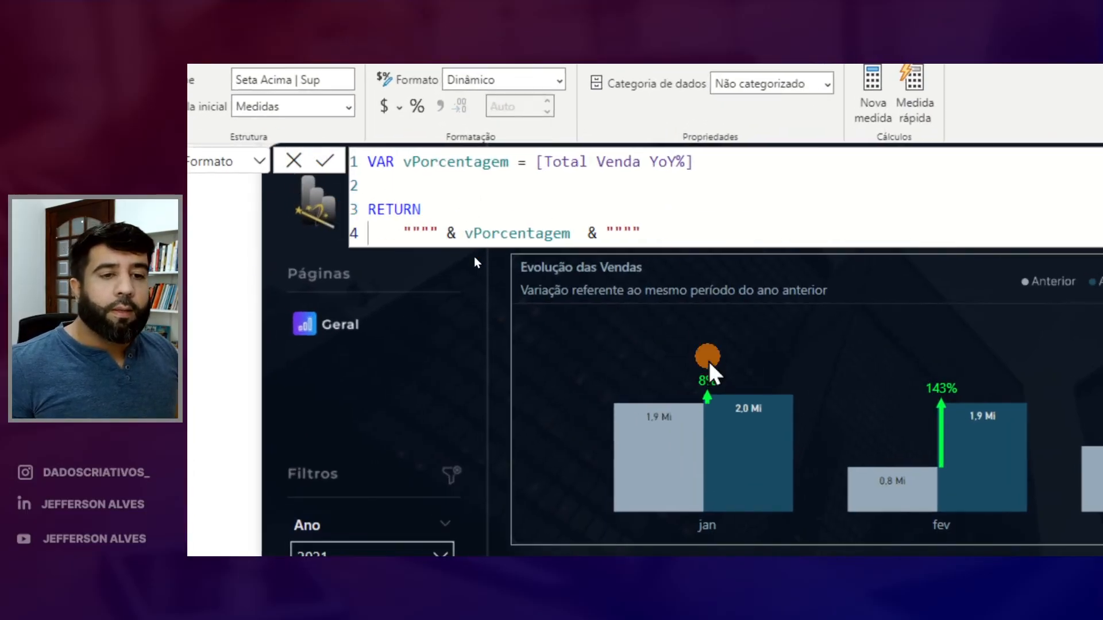
left_click(737, 515)
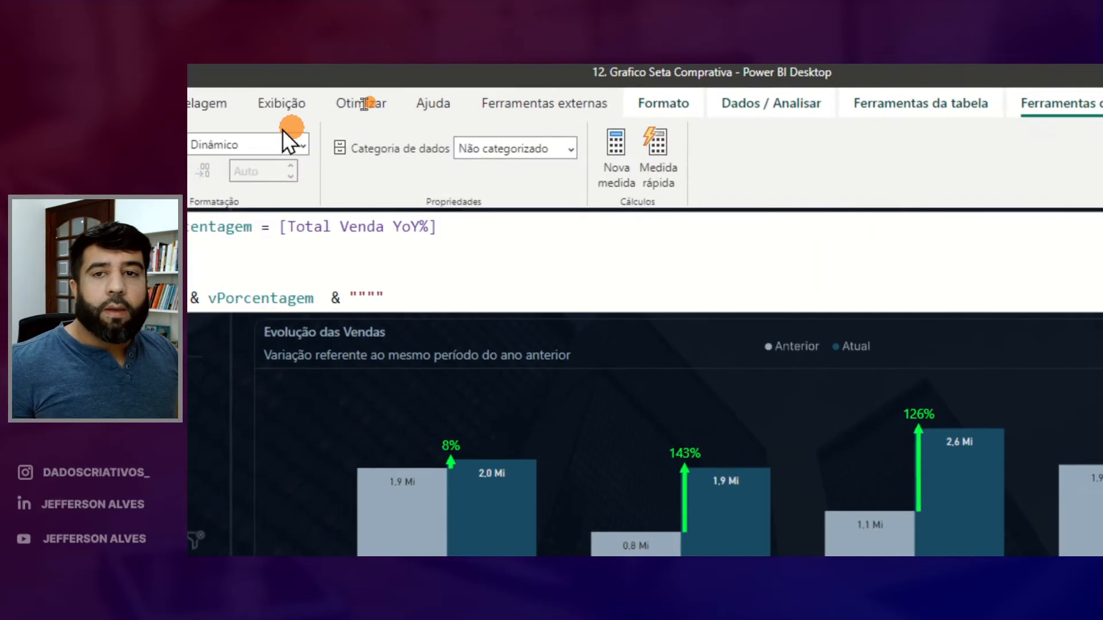
Below vPorcentagem, declare a second variable named vPorcentagem_formatada that calls the FORMAT function.
left_click(468, 225)
key("Return")
key("Return")
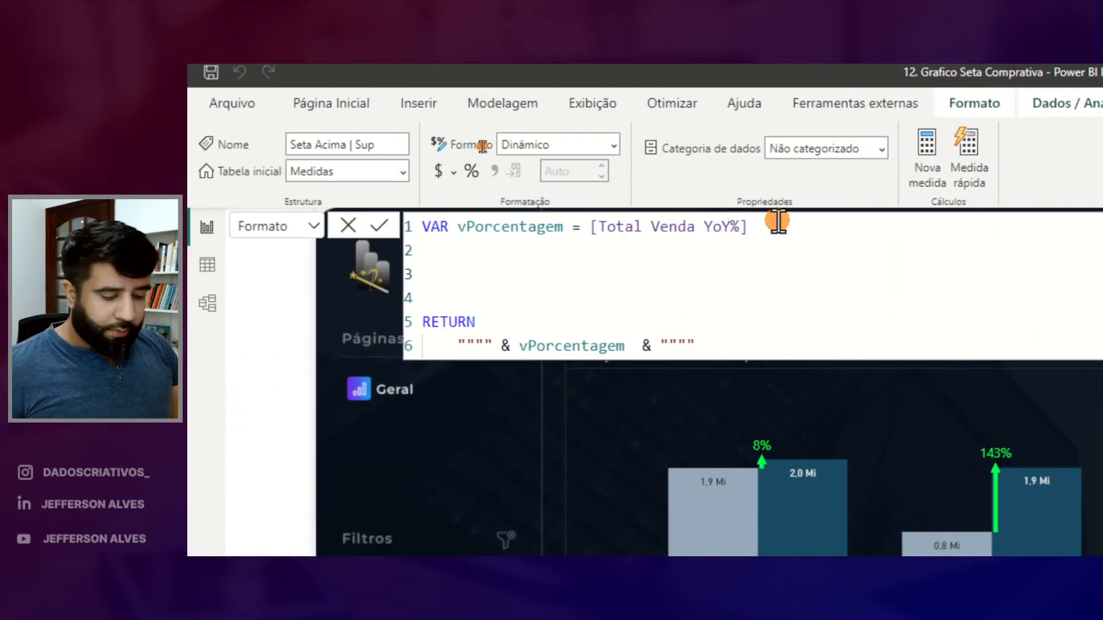
type("var")
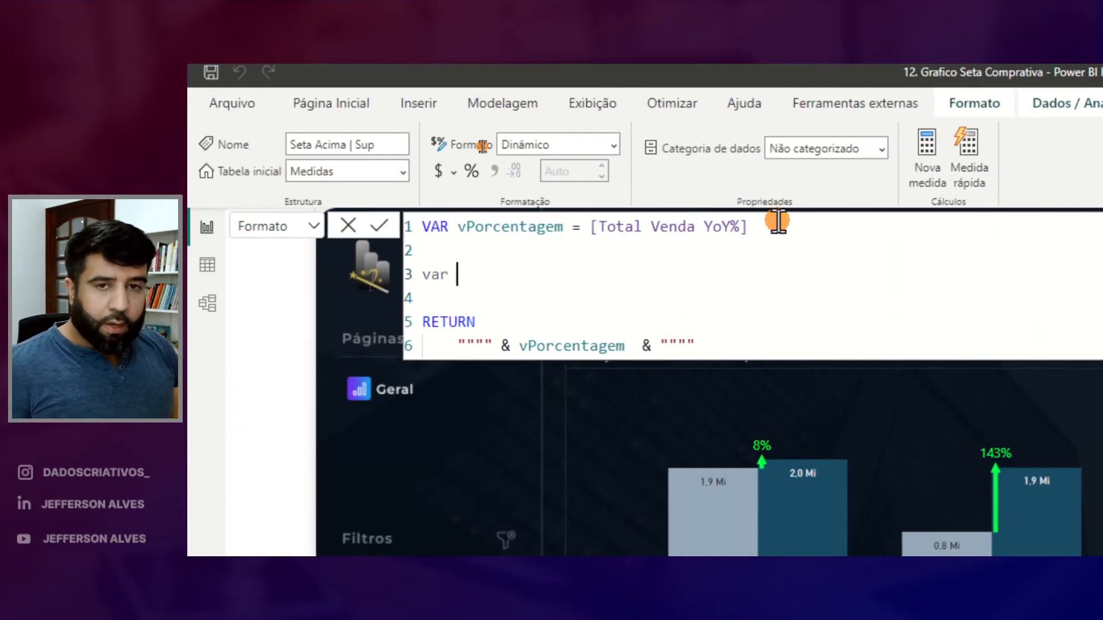
key("BackSpace")
key("BackSpace")
key("BackSpace")
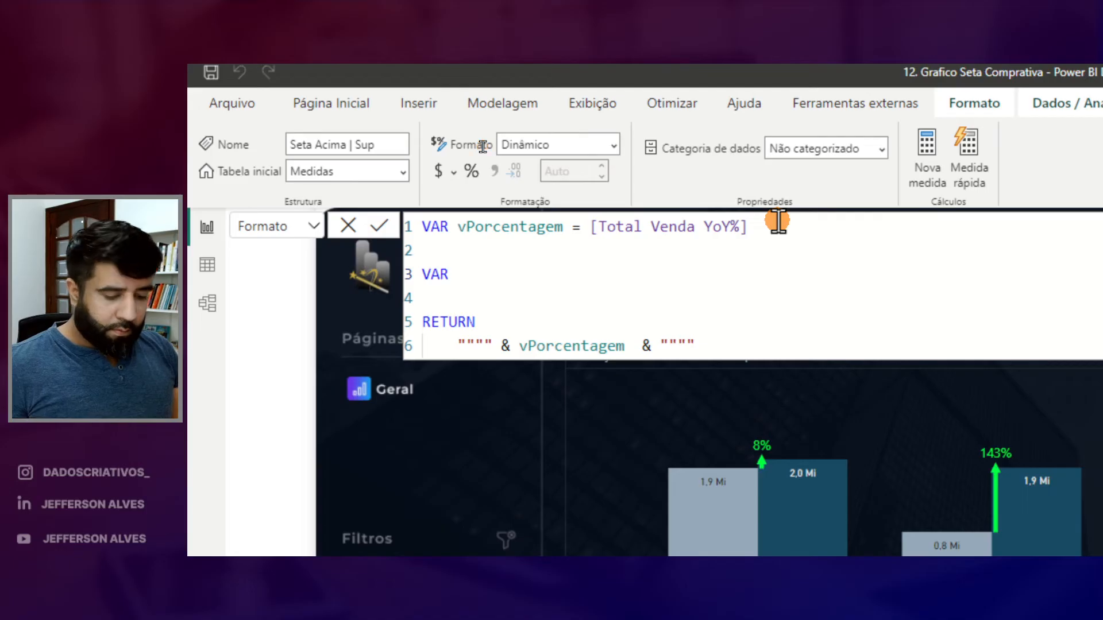
type("VAR vPorcentagem_formatada = FOR")
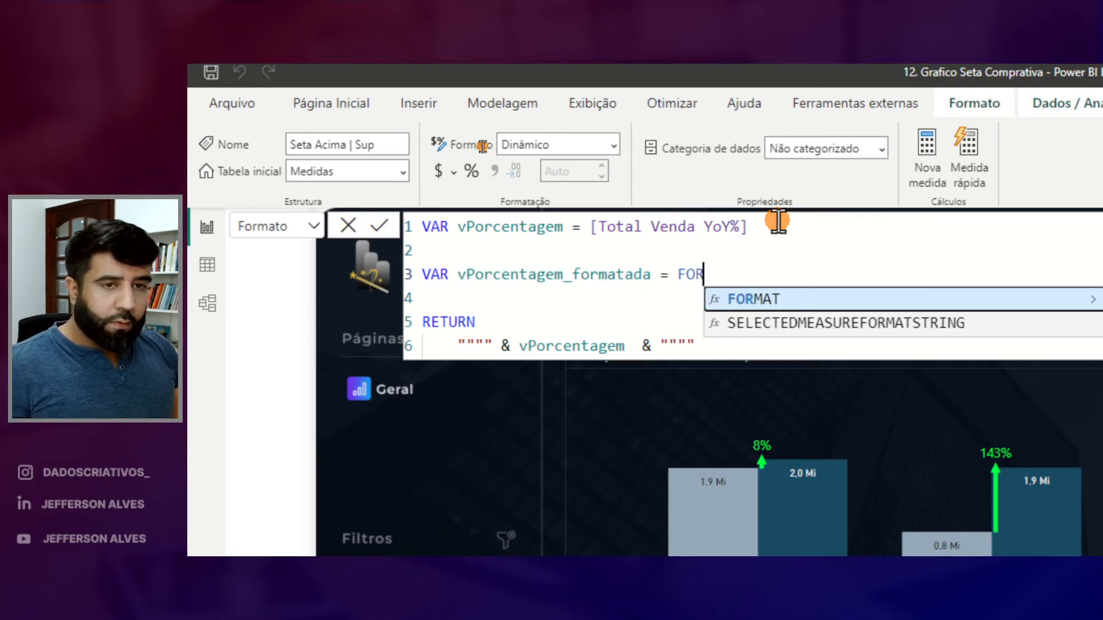
key("Tab")
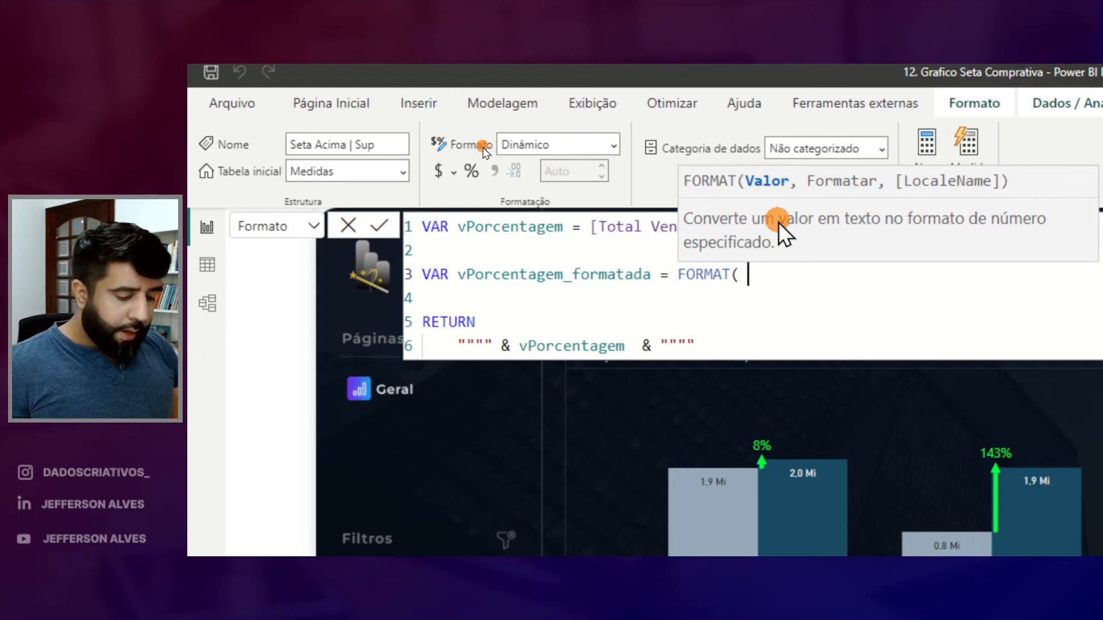
Complete the FORMAT call with vPorcentagem as its value and "0%" as its format string.
type("V")
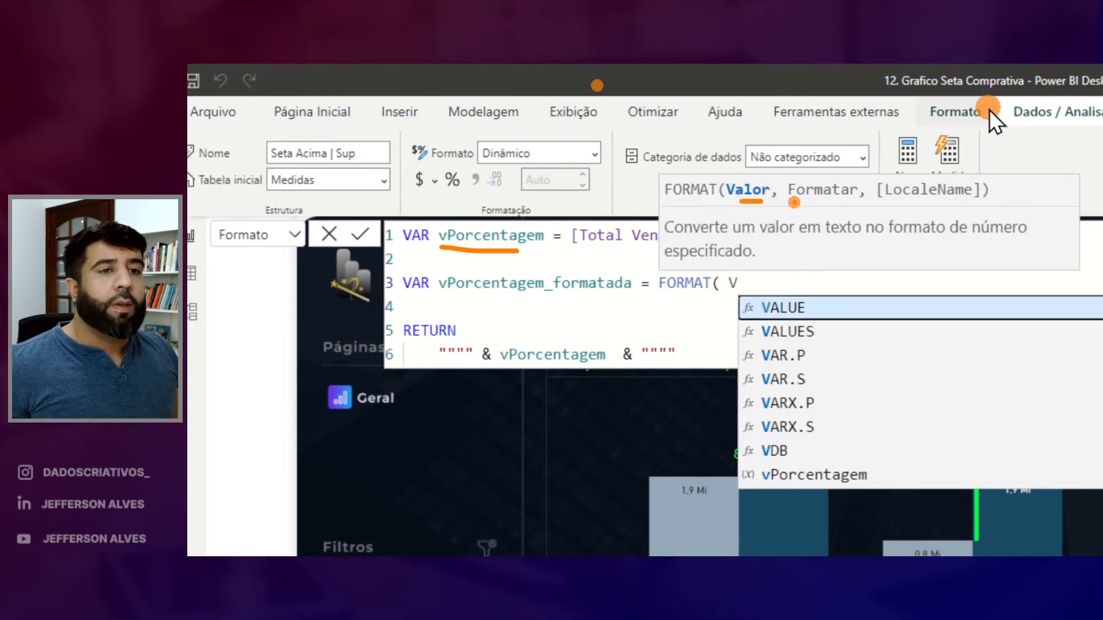
key("Escape")
type("v")
key("BackSpace")
key("BackSpace")
type("vPor")
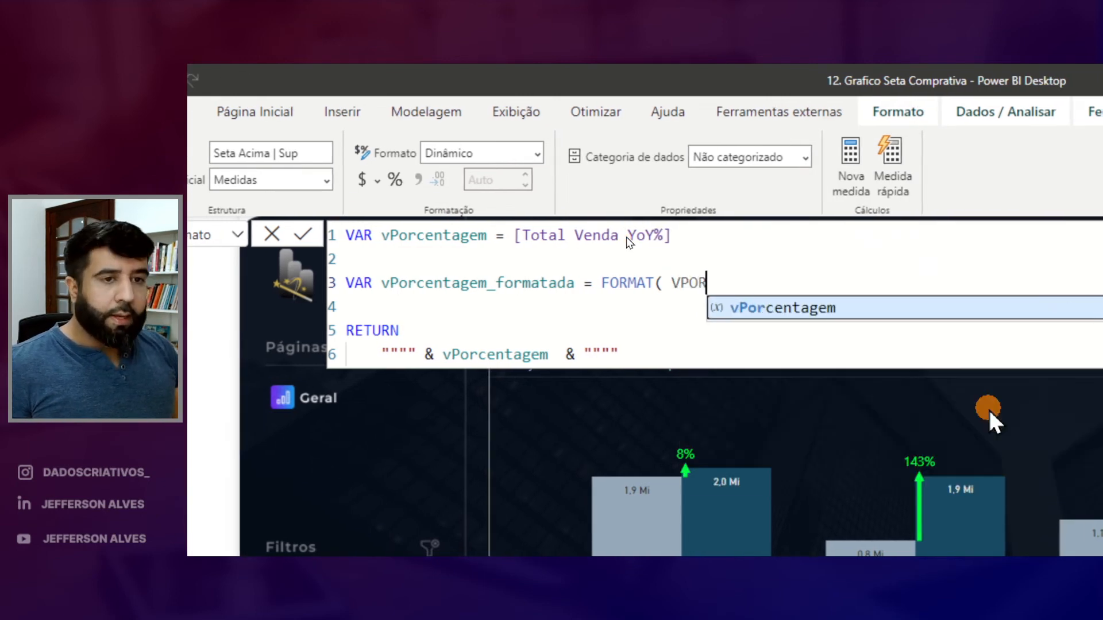
key("Tab")
type(", \"0")
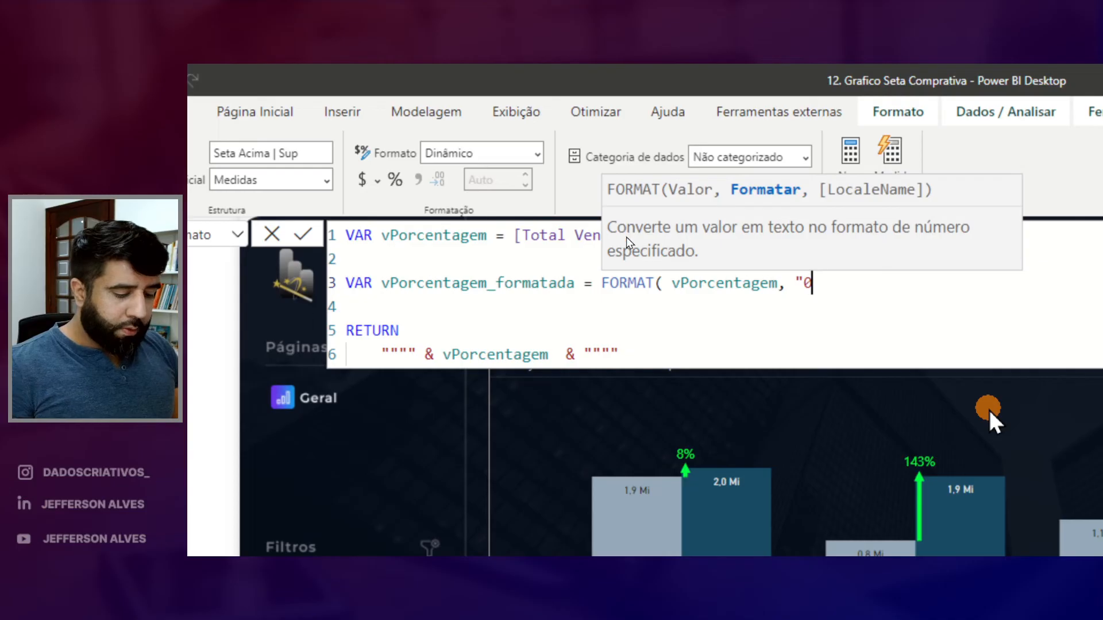
type("%\" )")
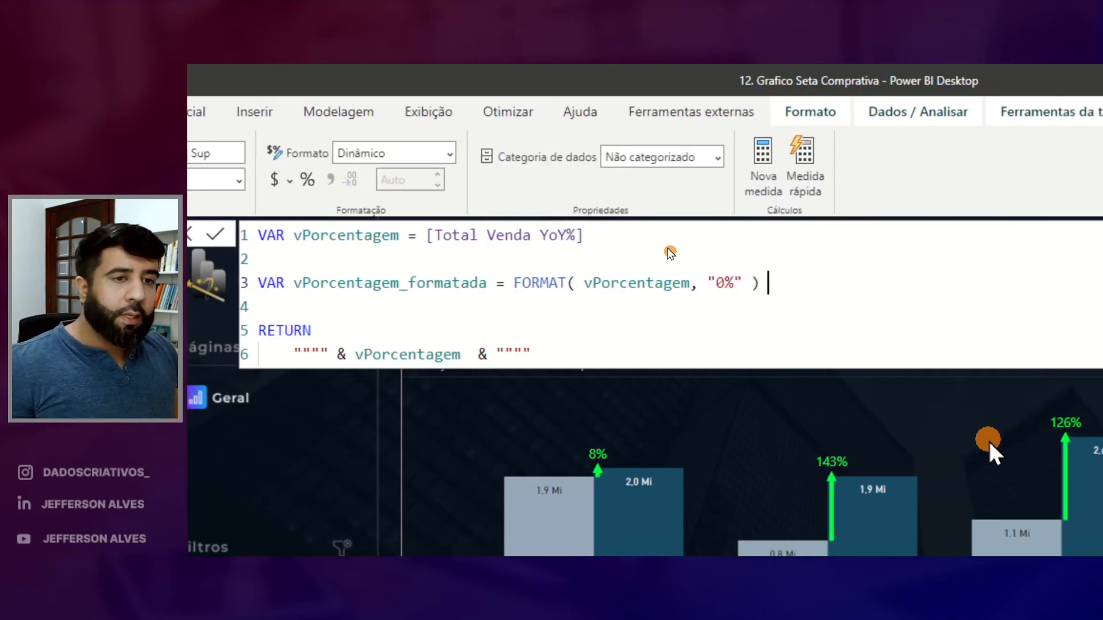
double_click(710, 284)
left_click(770, 281)
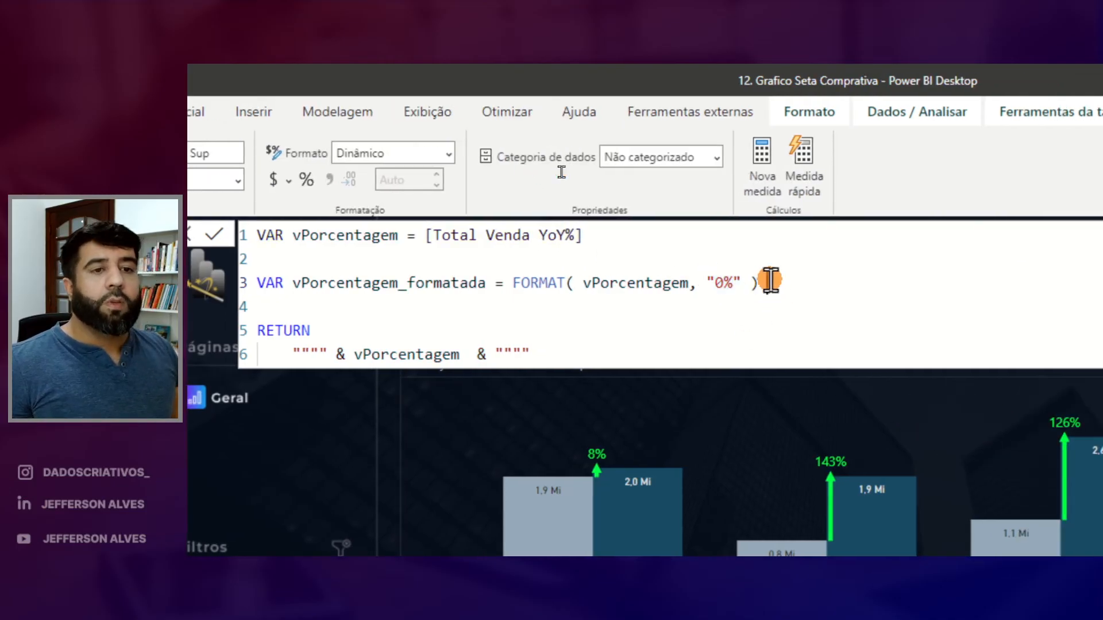
Replace vPorcentagem with vPorcentagem_formatada in the quoted RETURN expression and commit the format.
double_click(379, 284)
key("ctrl+c")
double_click(384, 354)
key("ctrl+v")
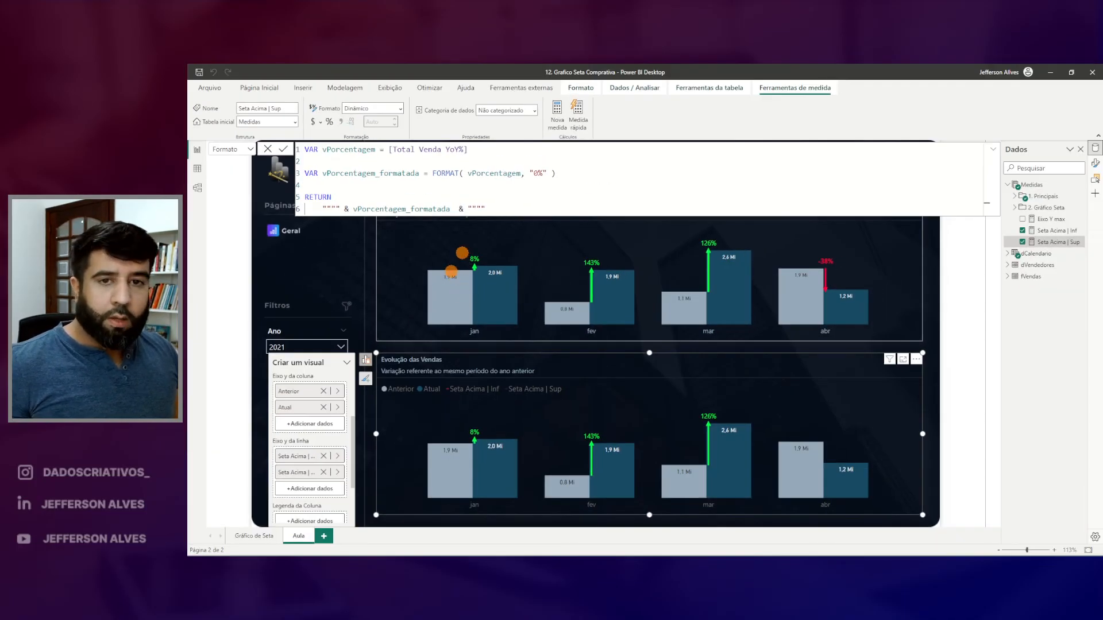
Compare the January, February and March percentage labels between the reference chart and the new chart.
left_click_drag(459, 247, 491, 281)
left_click_drag(464, 417, 492, 447)
left_click_drag(579, 251, 612, 285)
left_click_drag(579, 425, 613, 459)
left_click_drag(691, 226, 726, 266)
left_click_drag(680, 388, 729, 440)
key("Escape")
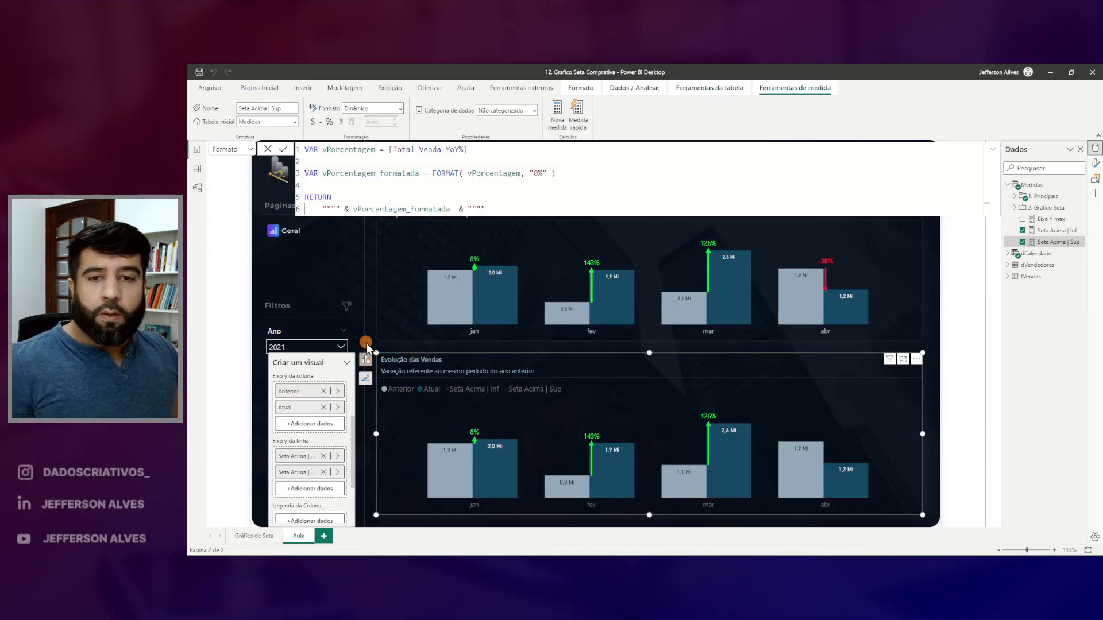
Filter the report by several sellers one after another in the Vendedor slicer and check the lower chart's percentage labels.
left_click(366, 344)
left_click(283, 419)
left_click(283, 441)
left_click(283, 451)
left_click(283, 471)
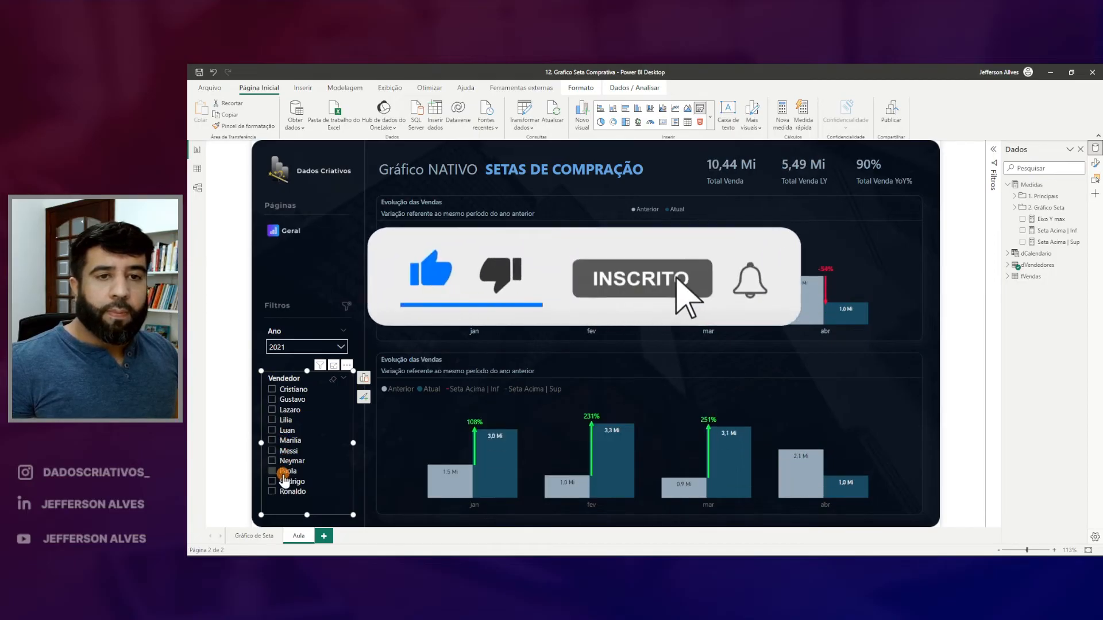
left_click(620, 389)
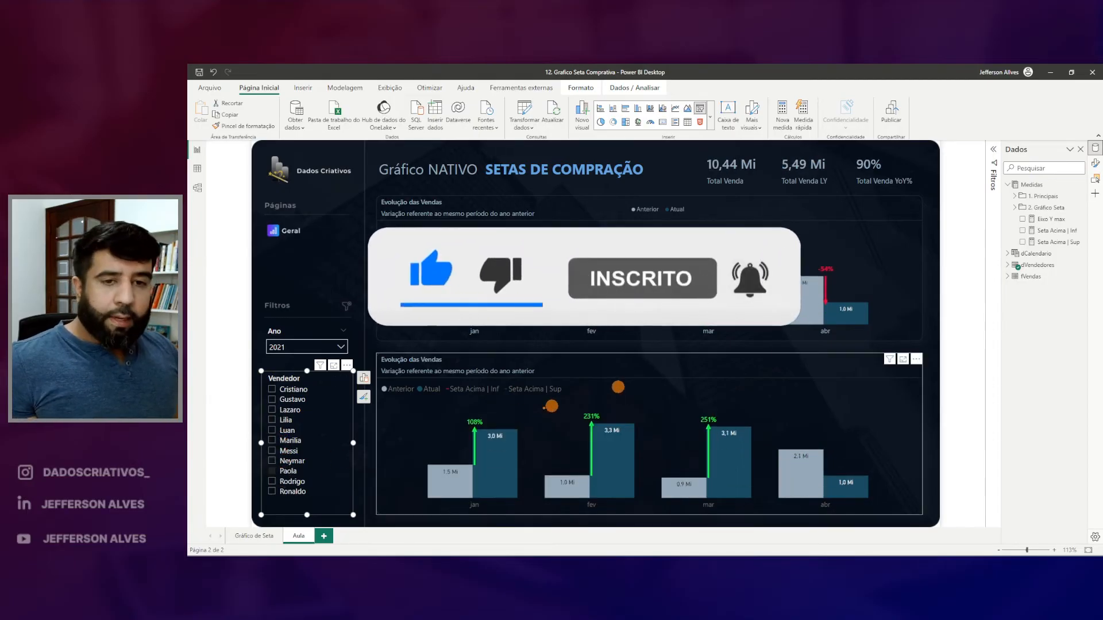
left_click_drag(690, 410, 711, 427)
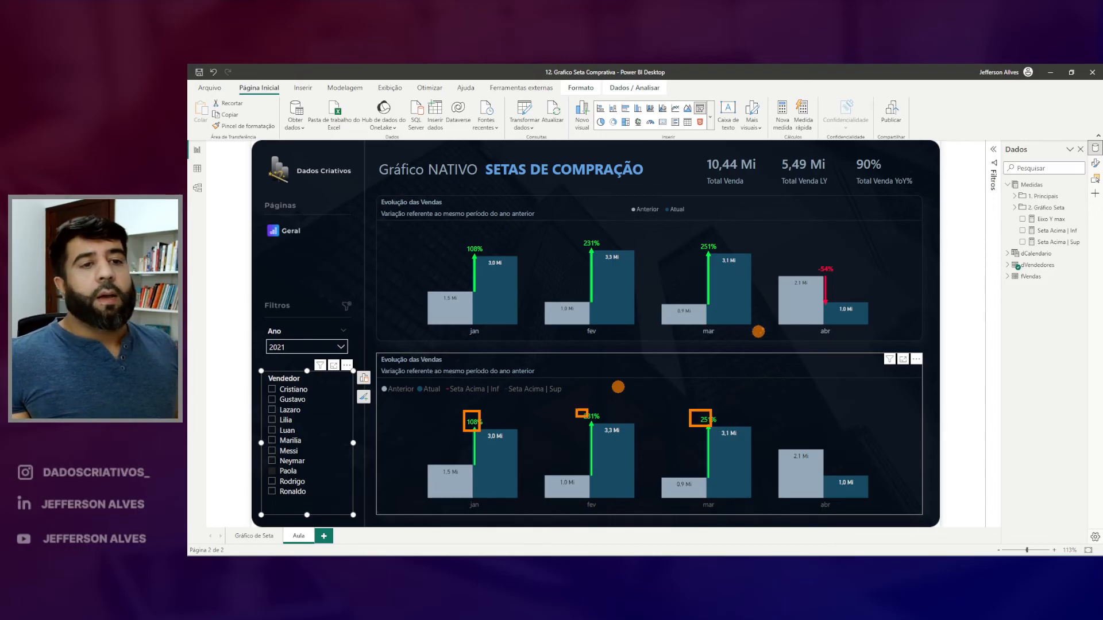
Compare April's downward arrow in the reference chart with the arrow origins and directions in the new chart.
left_click_drag(815, 252, 839, 316)
key("Escape")
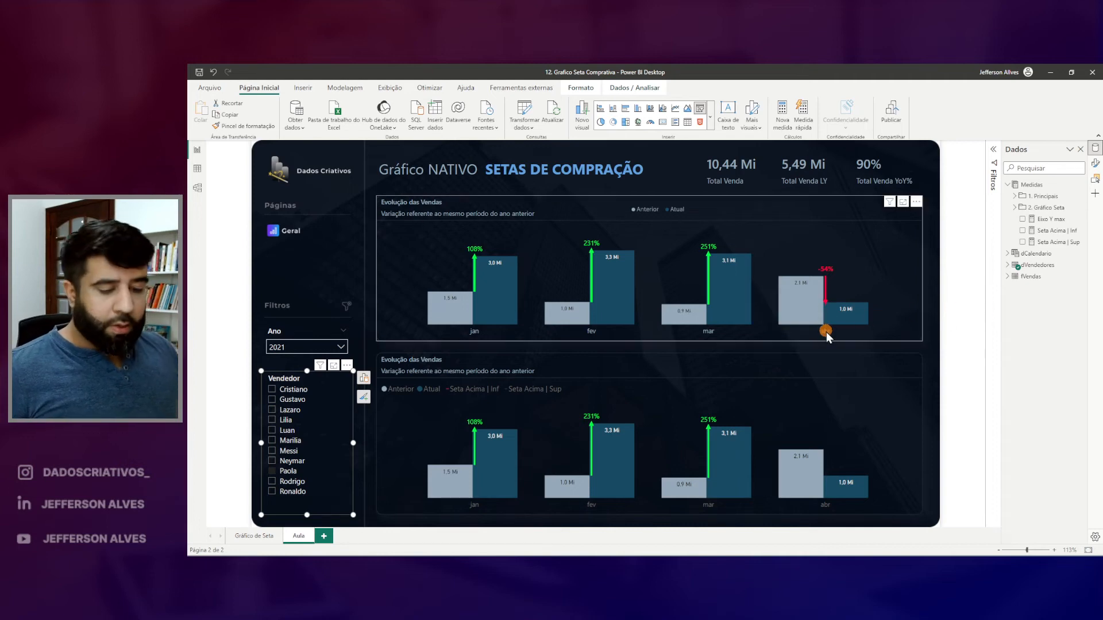
left_click_drag(875, 270, 876, 307)
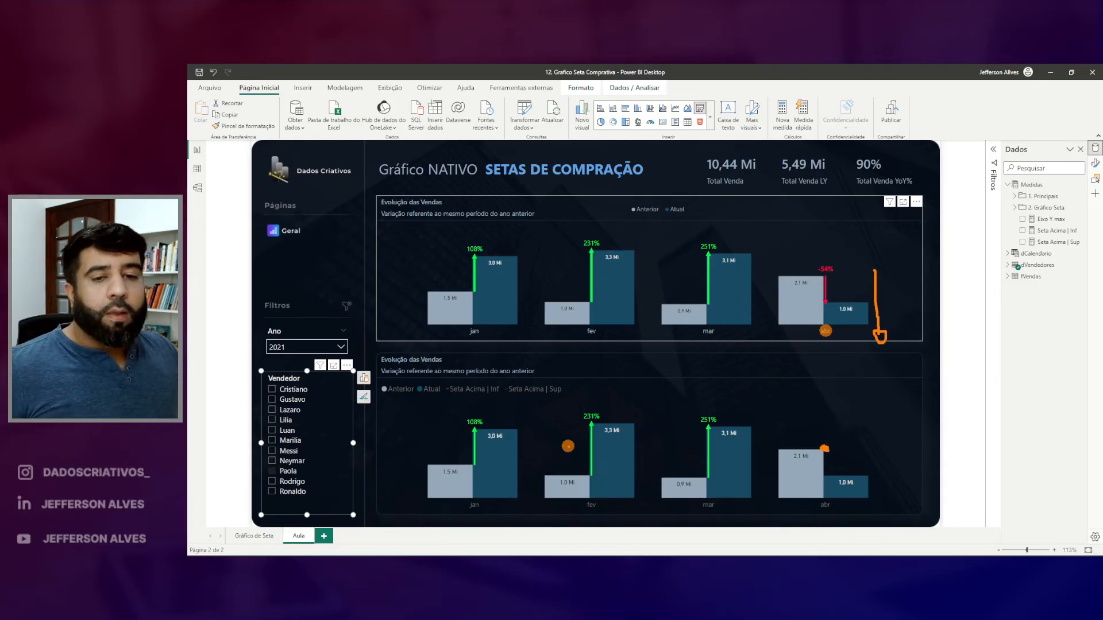
left_click_drag(669, 435, 670, 374)
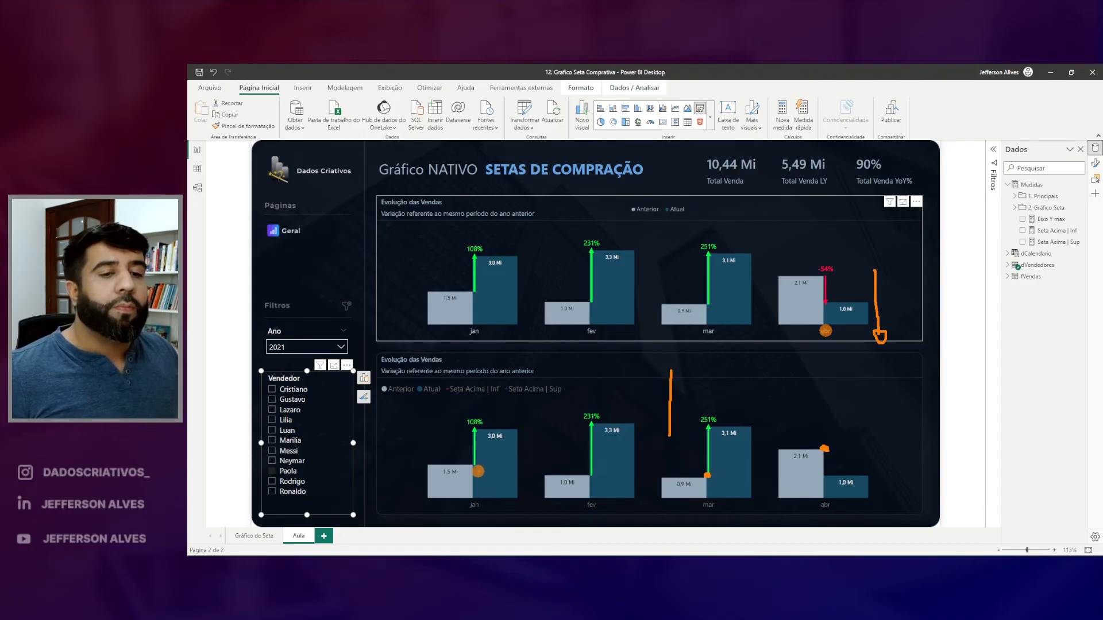
left_click_drag(881, 270, 885, 259)
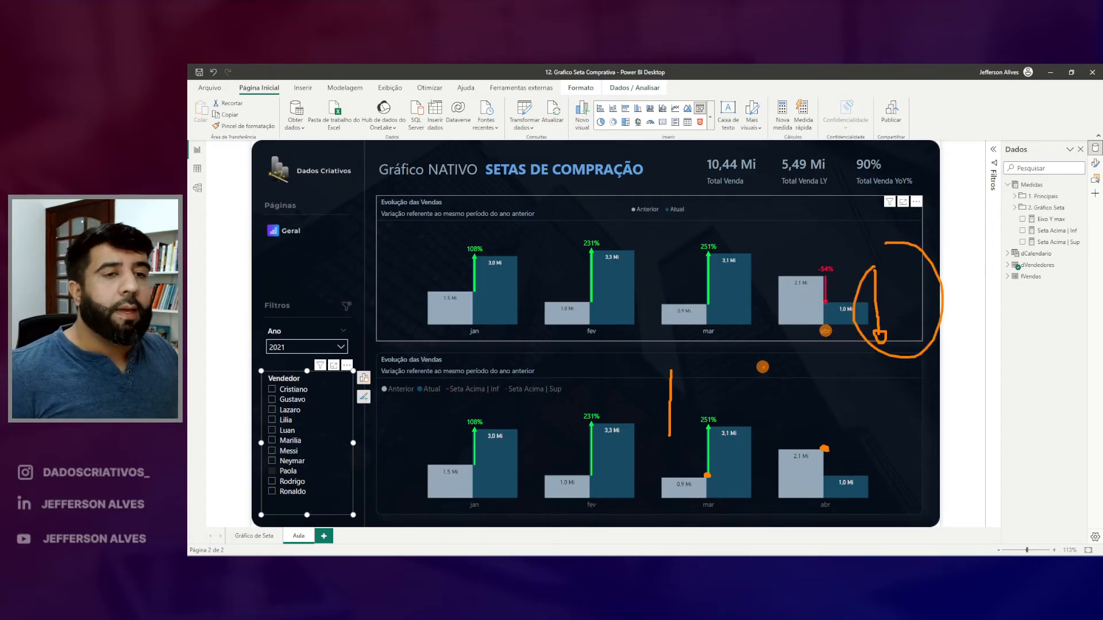
Create a new measure in the Medidas table containing a copy of the full Seta Acima | Sup expression.
left_click(1047, 242)
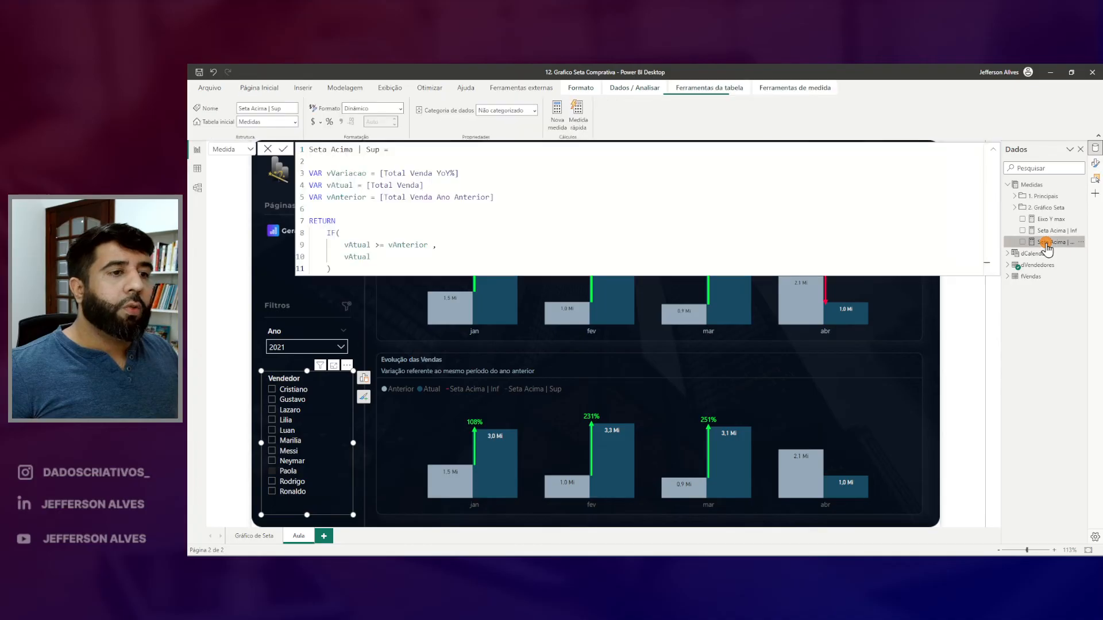
key("ctrl+a")
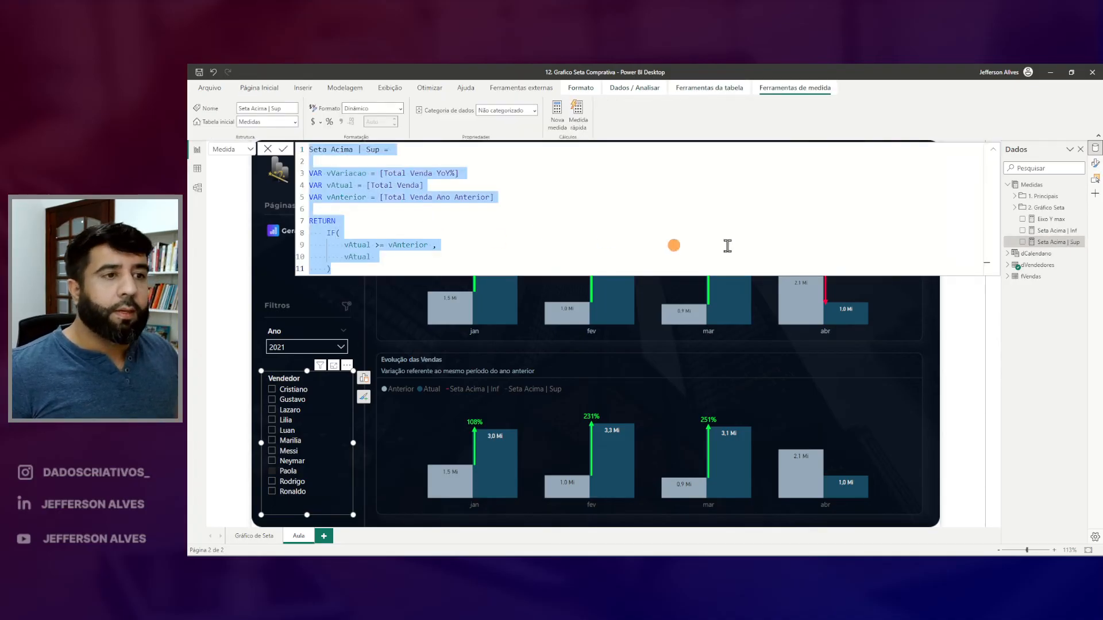
right_click(1031, 186)
left_click(979, 214)
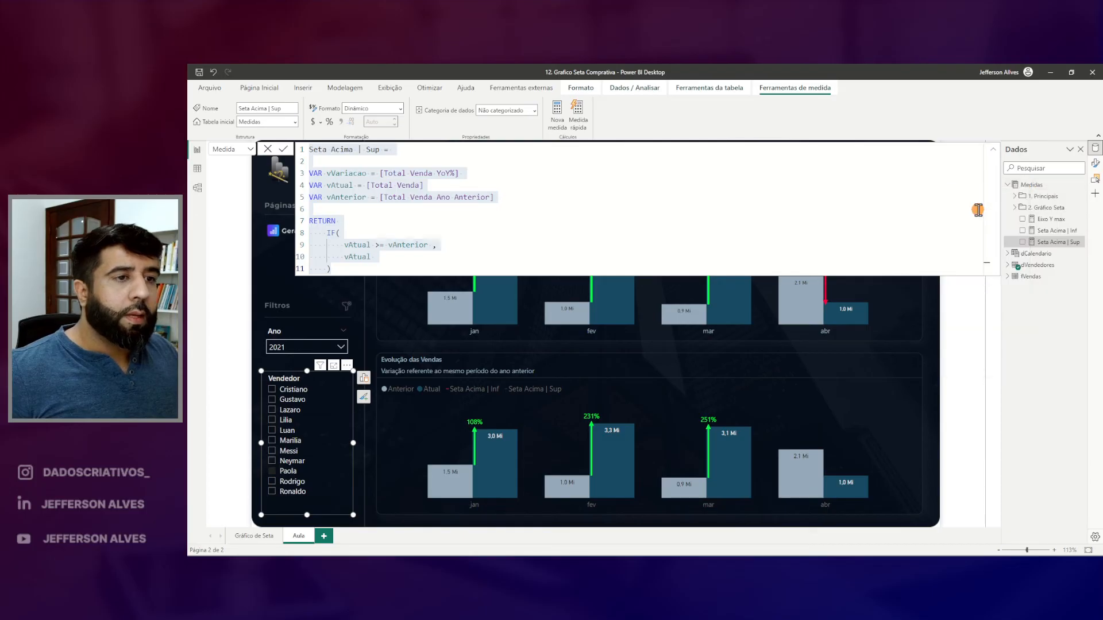
key("ctrl+v")
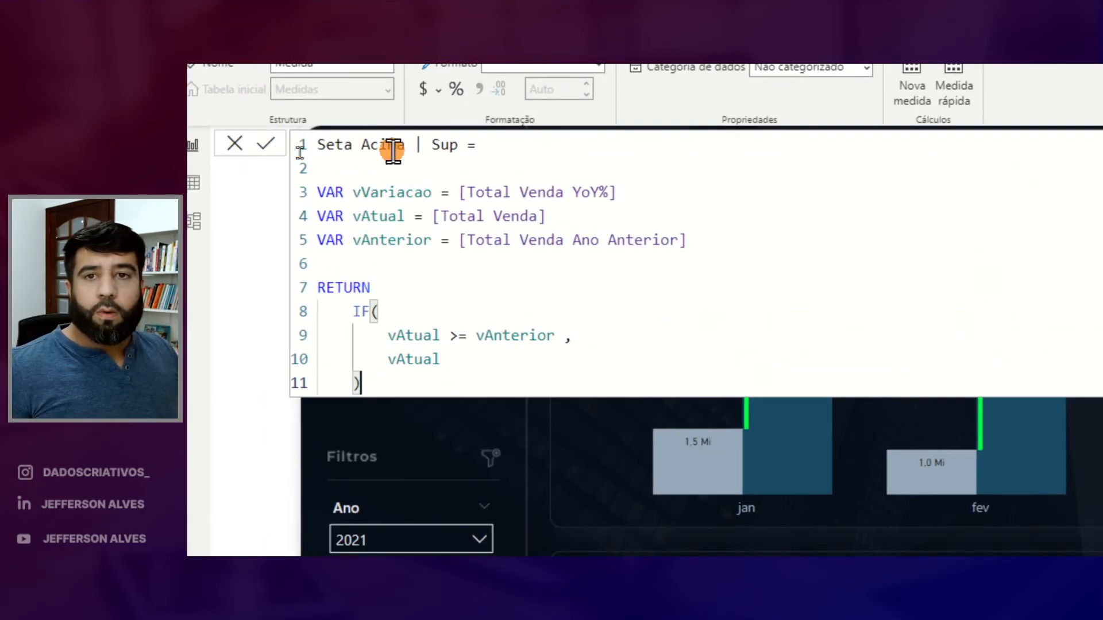
Rename the copied measure in its first line to Seta abaixo | Sup.
double_click(296, 150)
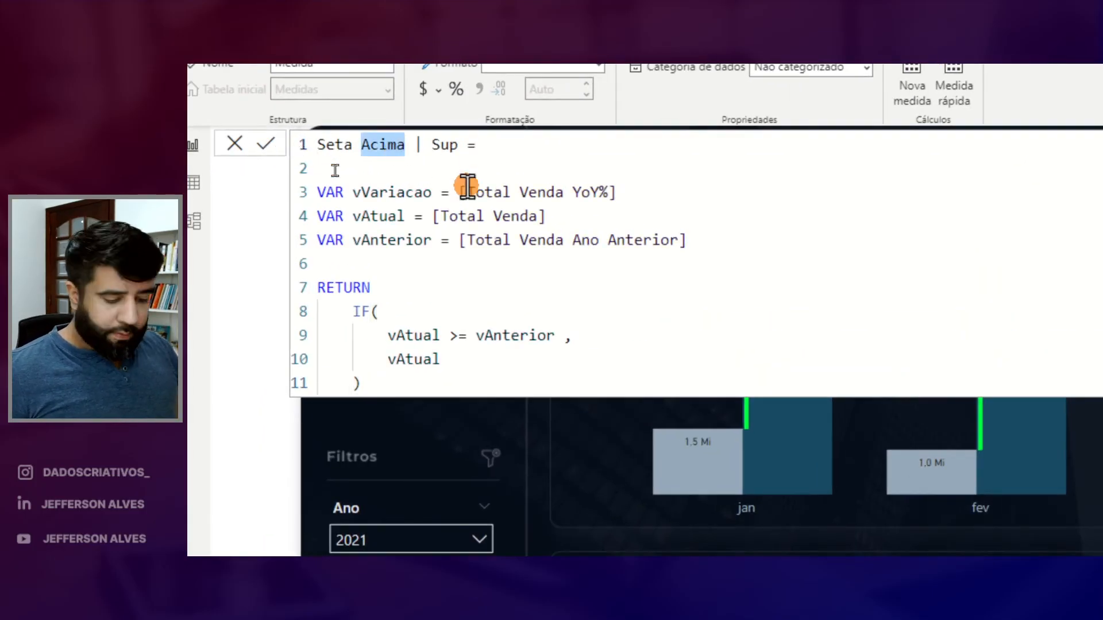
type("aB")
key("BackSpace")
key("BackSpace")
type("abaixo")
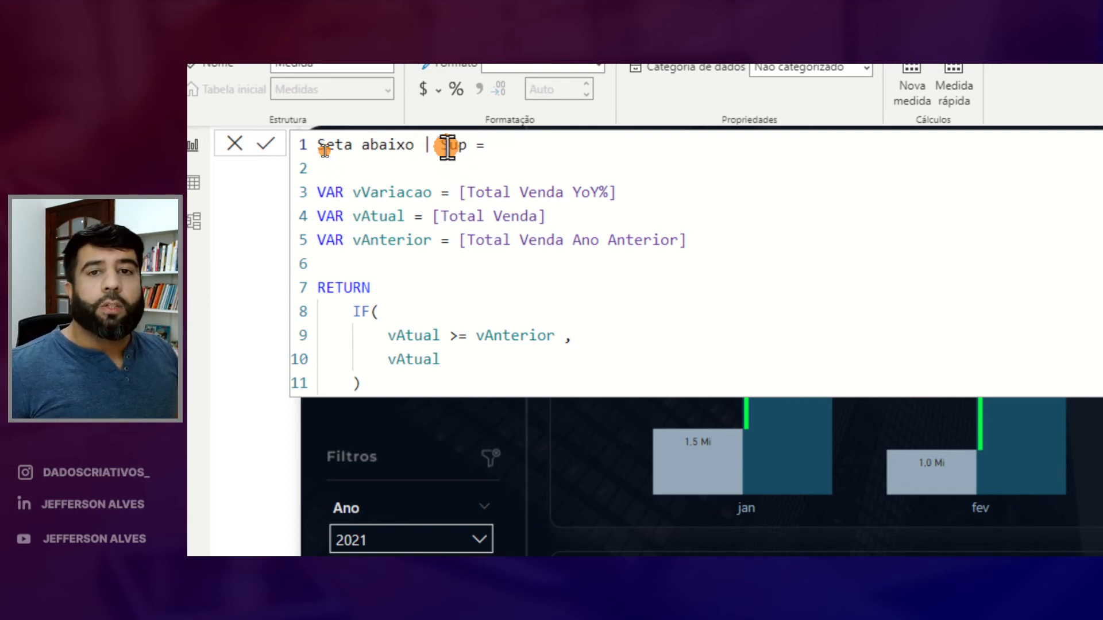
Change the IF condition of Seta abaixo | Sup to vAtual < vAnterior.
left_click_drag(559, 338, 387, 338)
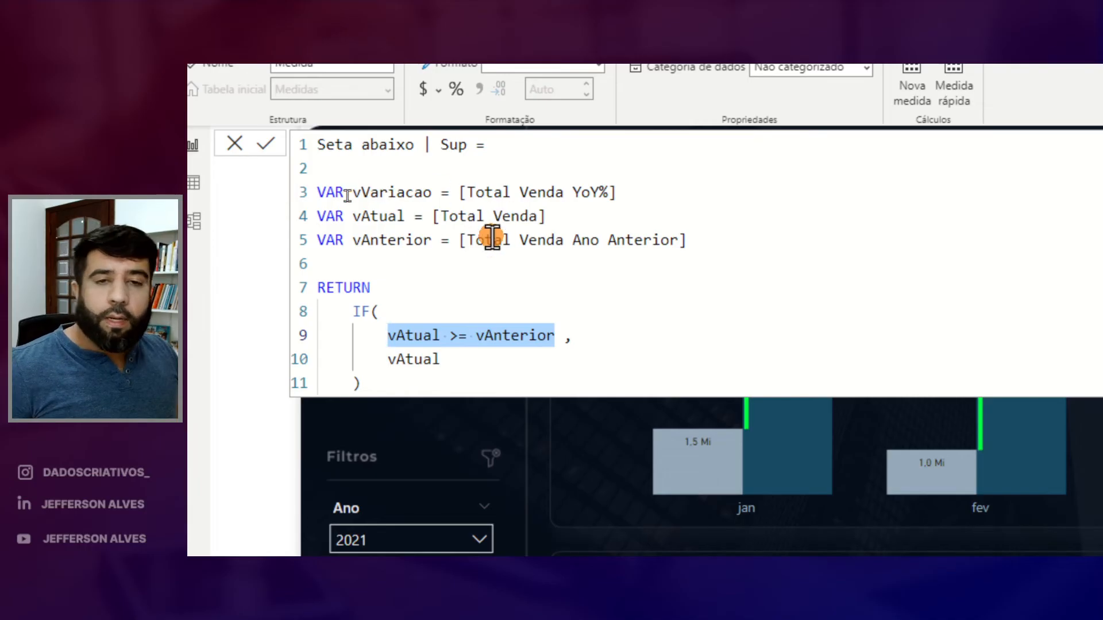
left_click(475, 297)
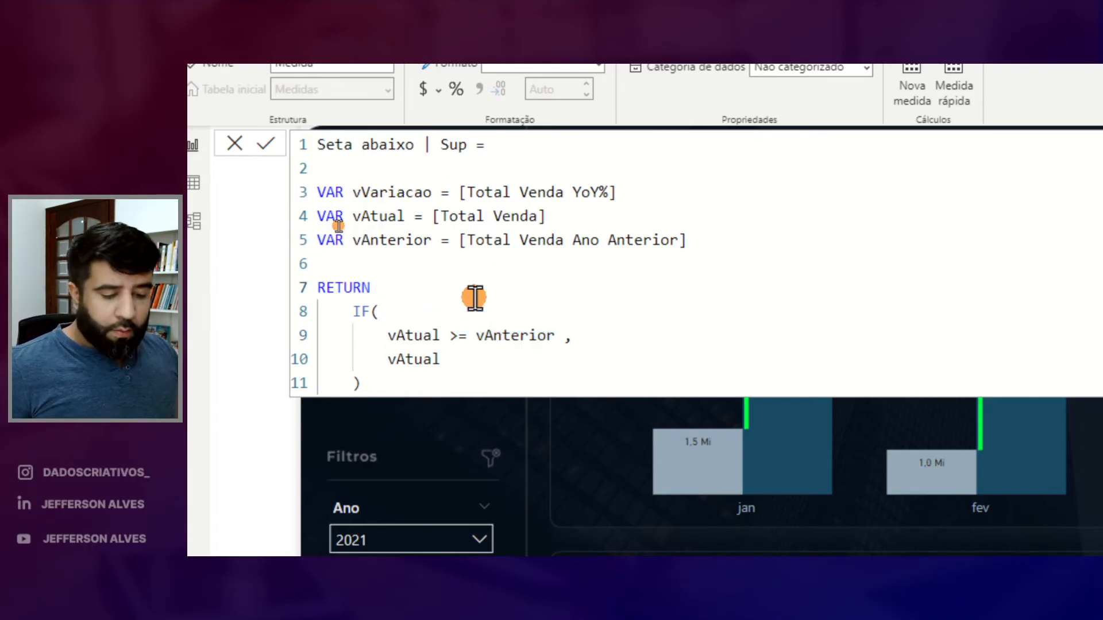
left_click_drag(796, 185, 800, 276)
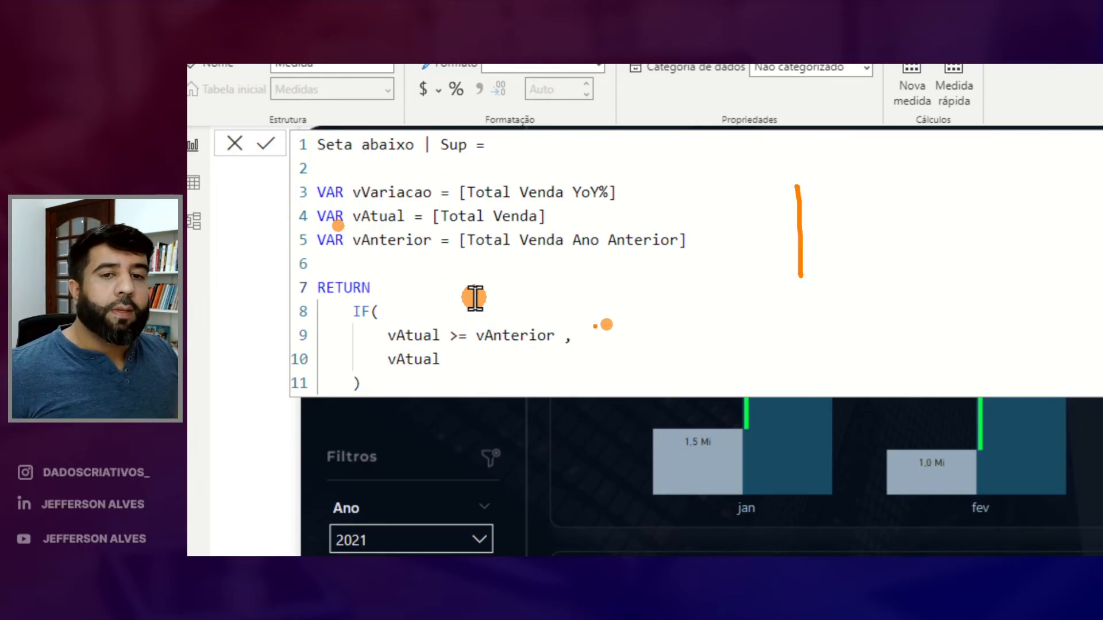
left_click_drag(446, 338, 495, 324)
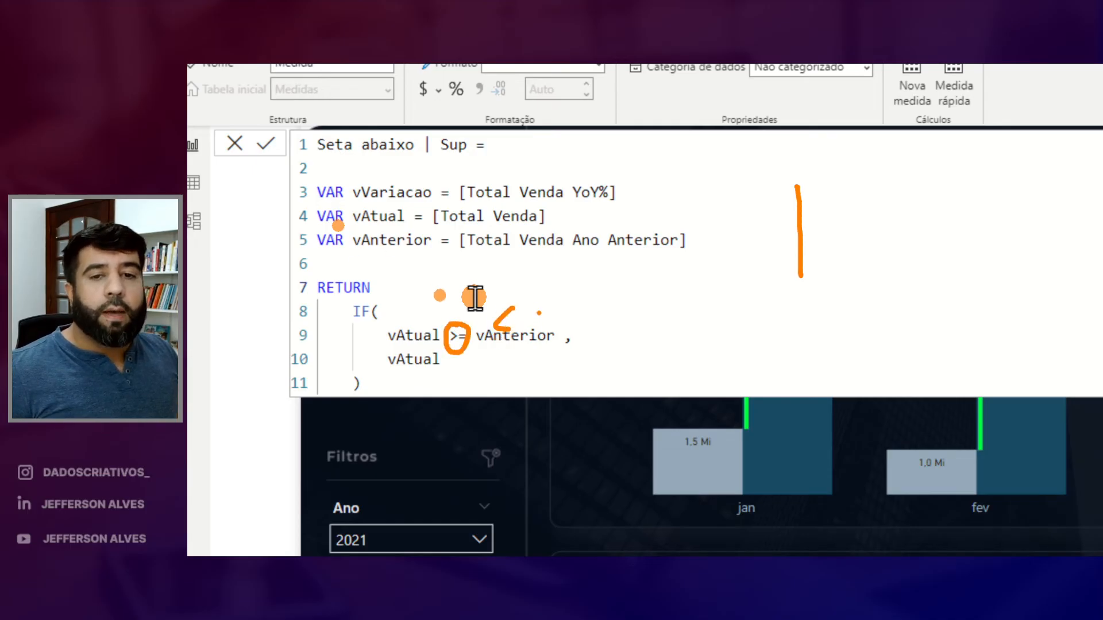
key("Escape")
left_click_drag(468, 336, 451, 337)
key("BackSpace")
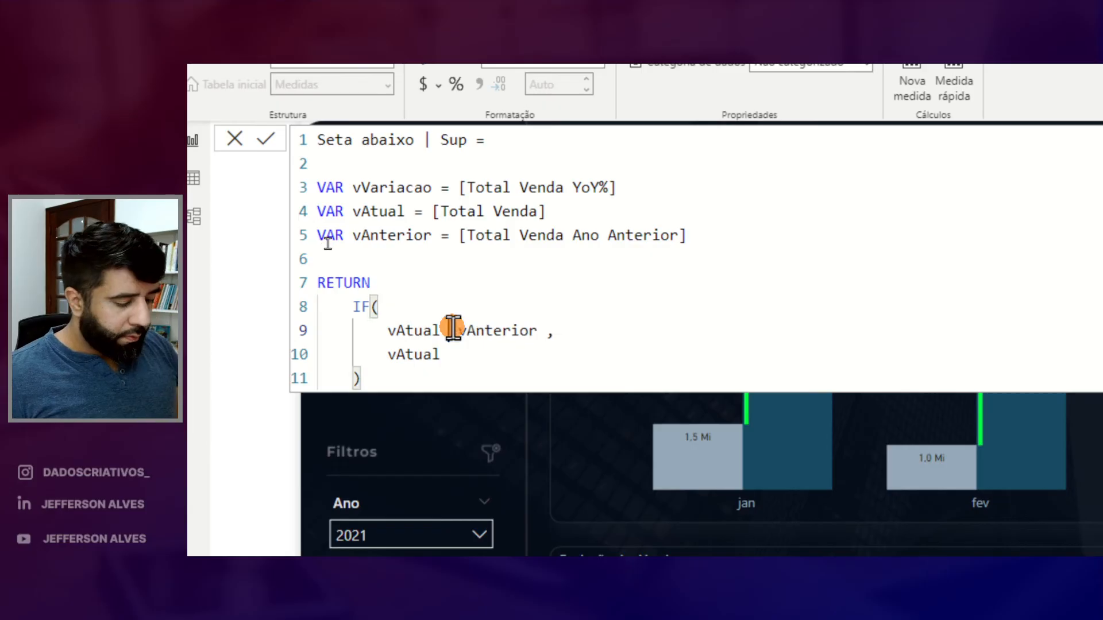
type("<")
key("Return")
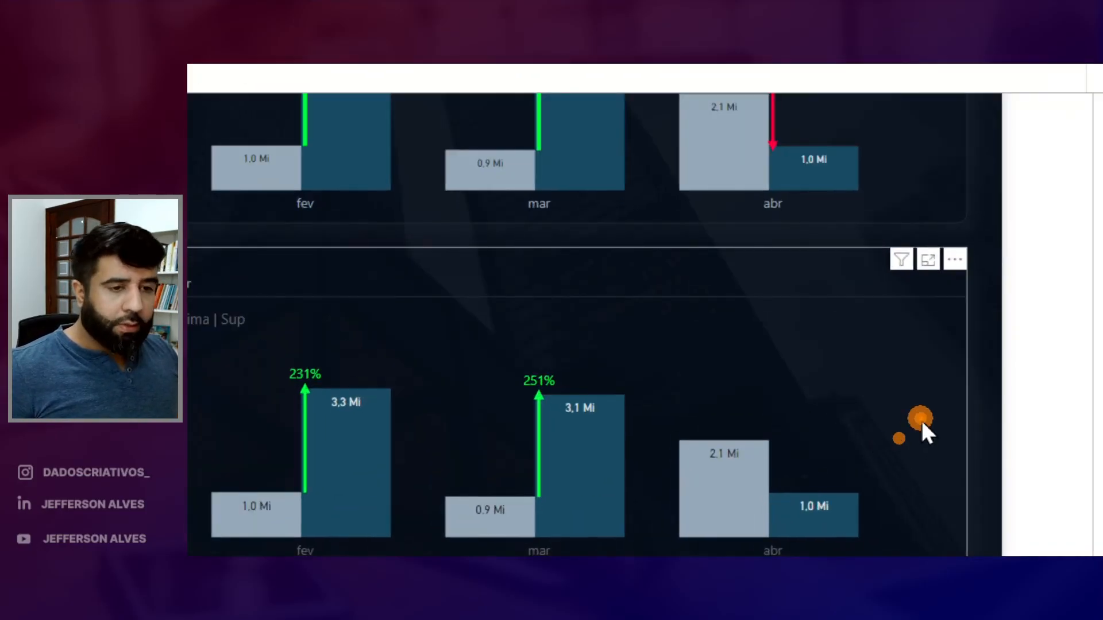
Make the IF in Seta abaixo | Sup return vAnterior and commit the measure.
left_click_drag(800, 516, 839, 513)
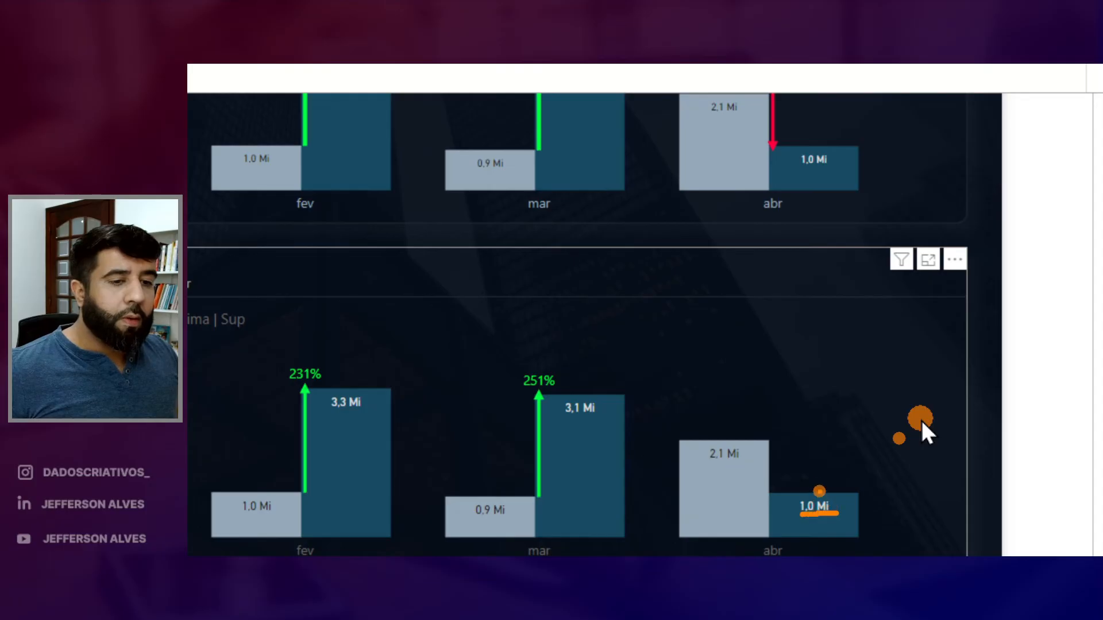
left_click_drag(816, 365, 809, 401)
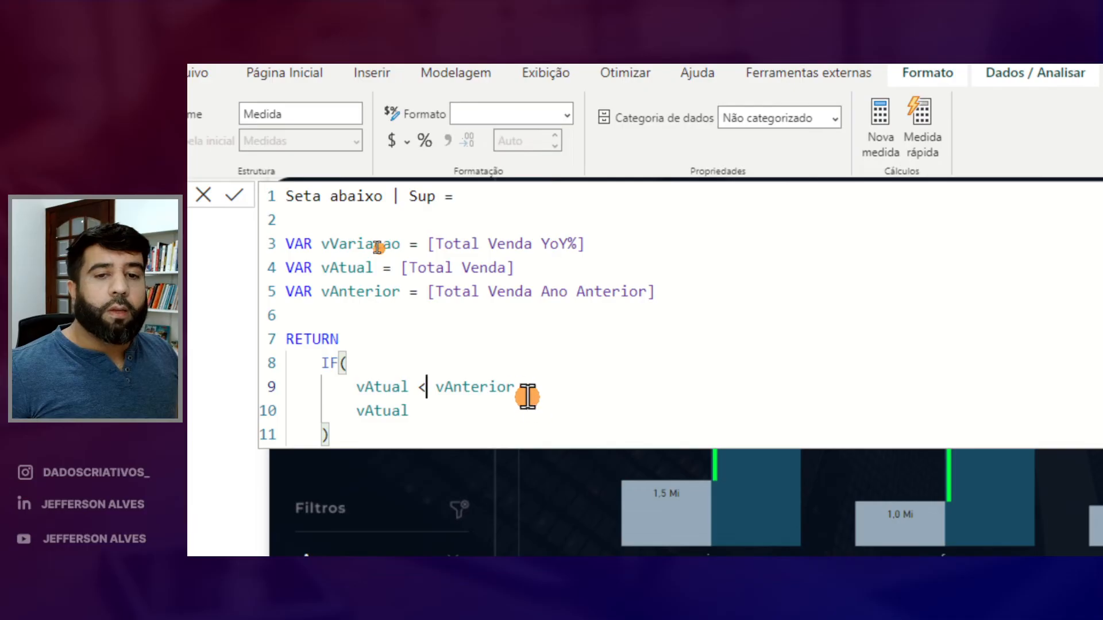
double_click(375, 411)
key("BackSpace")
type("var")
key("Tab")
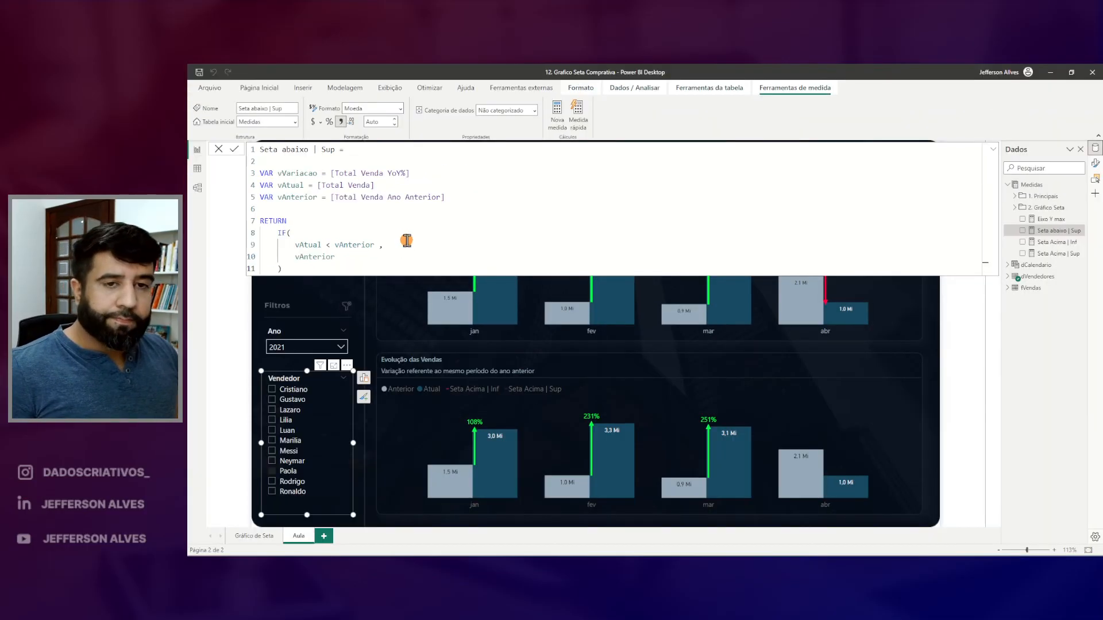
left_click(381, 374)
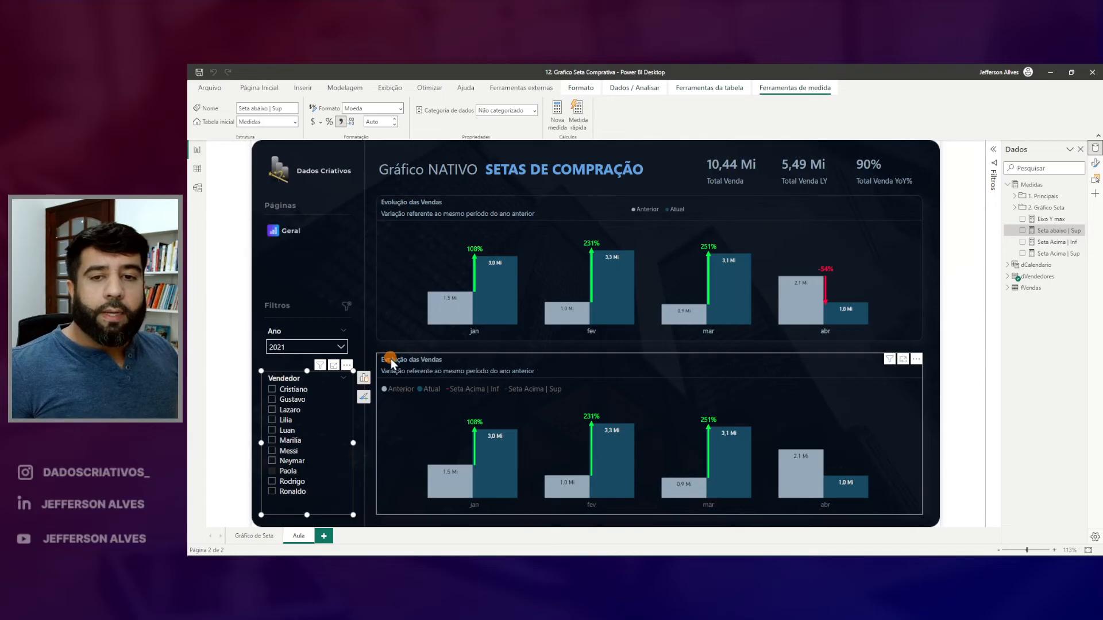
Add the Seta abaixo | Sup measure to the line y-axis of the lower Evolução das Vendas chart.
left_click(391, 358)
left_click(367, 362)
left_click(1028, 254)
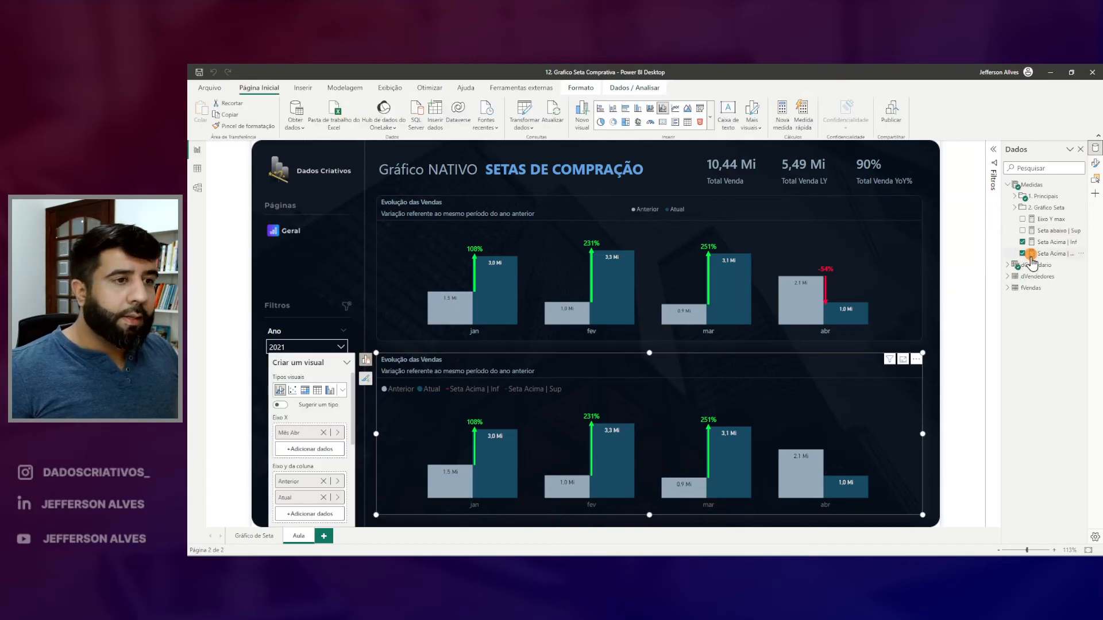
left_click(1060, 232)
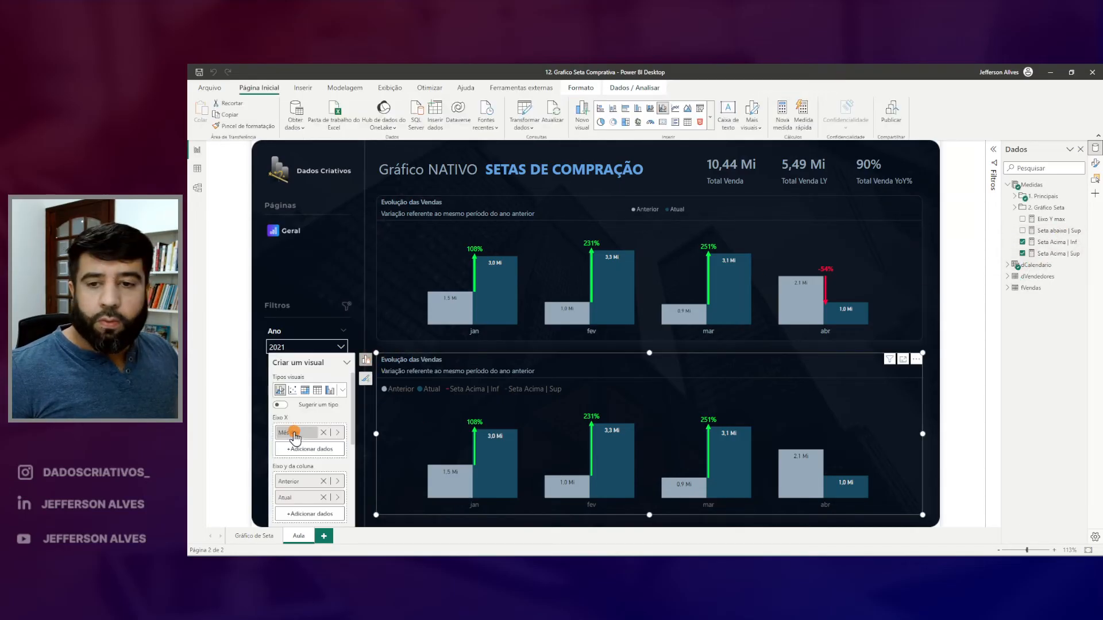
scroll(308, 431, "down", 3)
left_click(1066, 234)
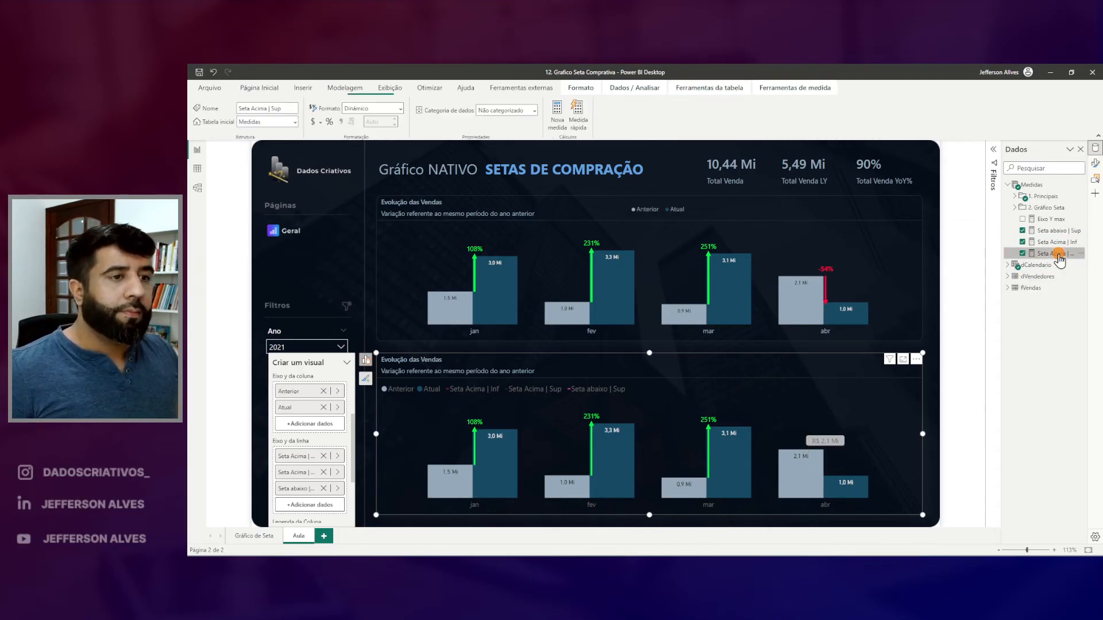
Copy the whole dynamic format expression of the Seta Acima | Sup measure.
left_click(1057, 255)
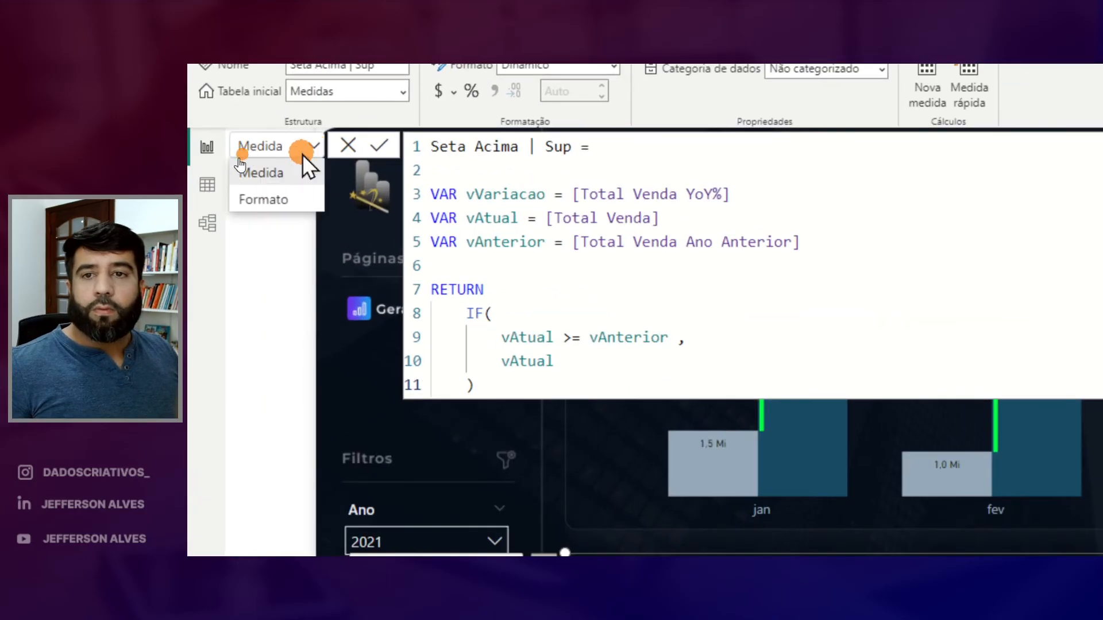
left_click(248, 153)
left_click(259, 200)
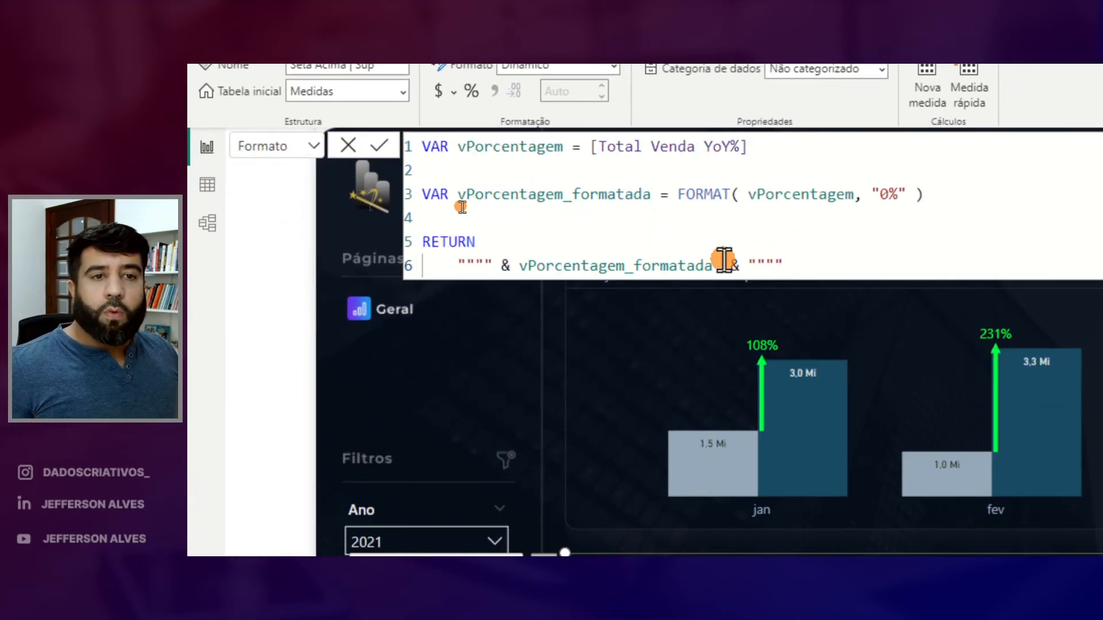
key("ctrl+a")
key("ctrl+c")
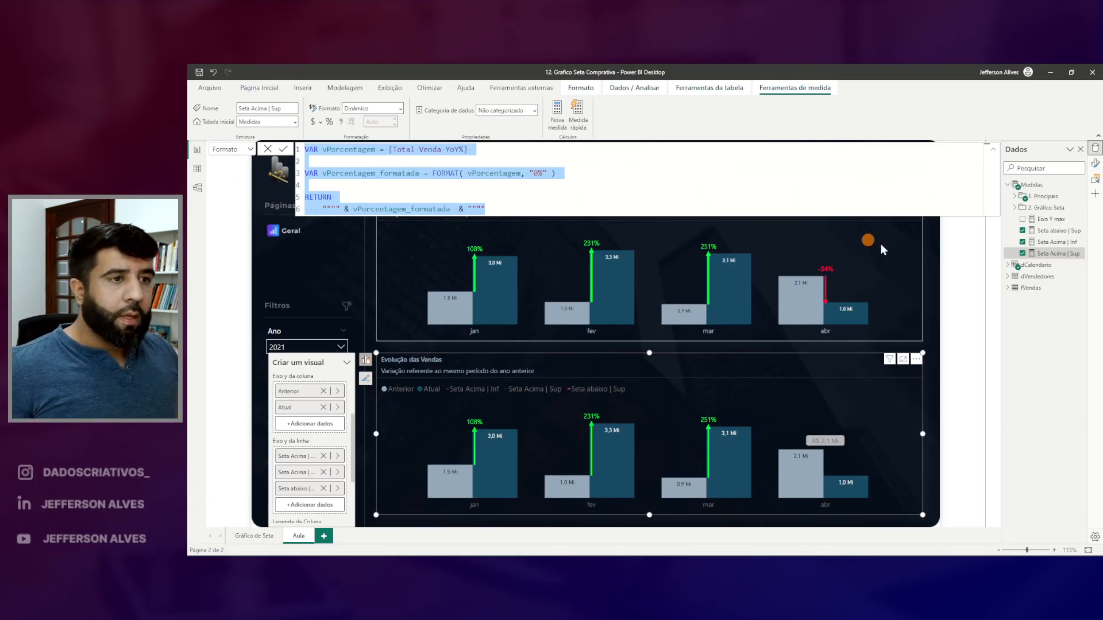
Set the Seta abaixo | Sup measure's format to Dinâmico, replace its format expression with the copied percentage code and commit it.
left_click(1051, 231)
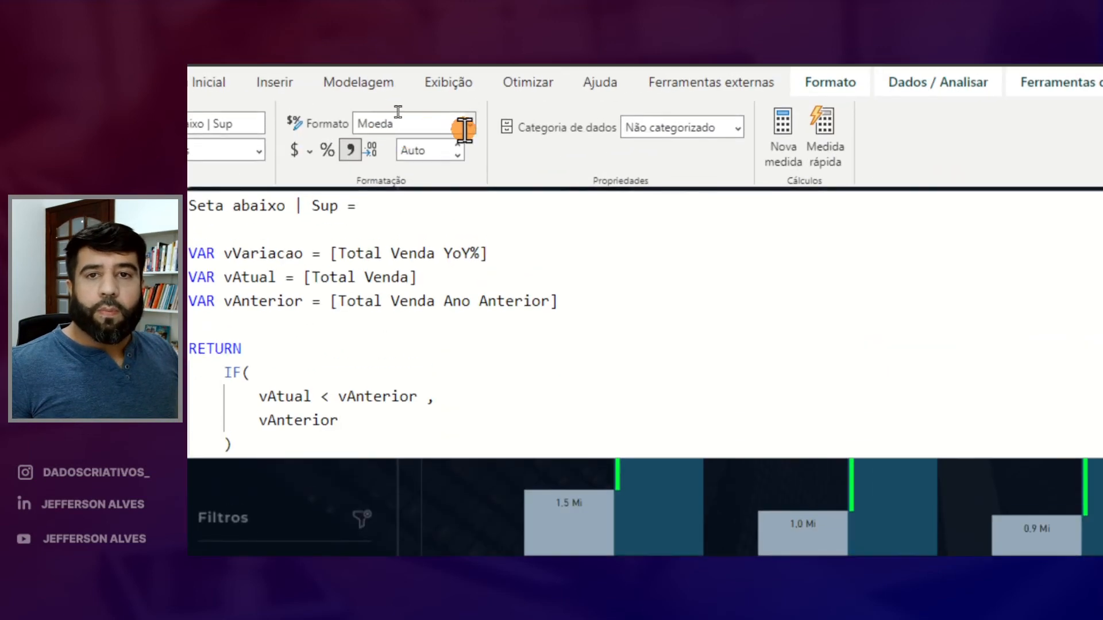
left_click(401, 109)
left_click(392, 311)
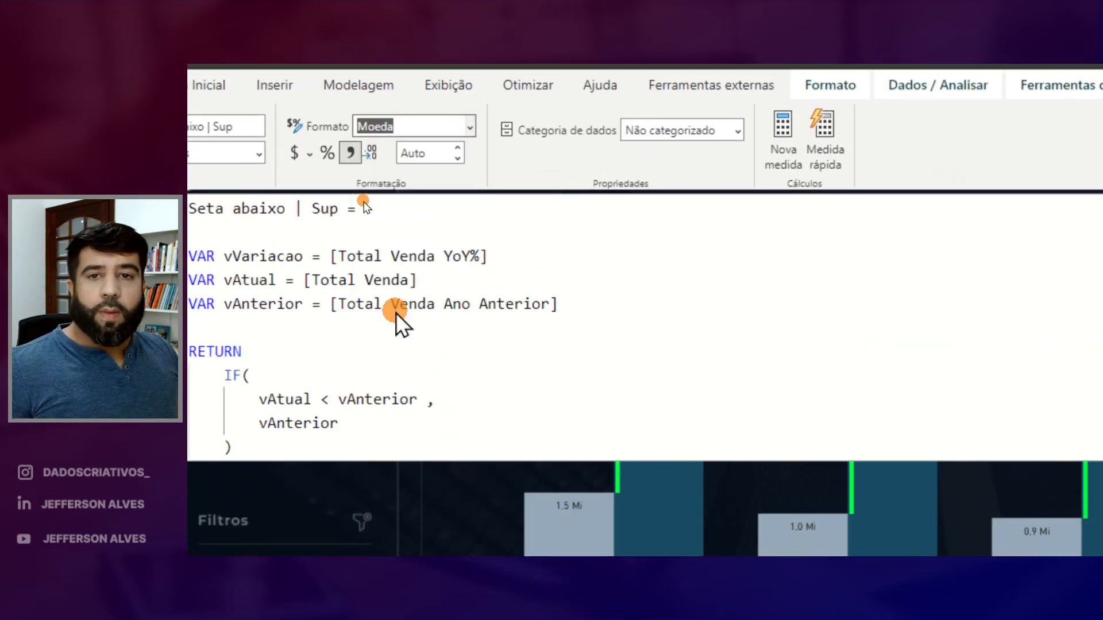
left_click(989, 208)
left_click_drag(989, 208, 250, 197)
key("ctrl+v")
left_click(296, 202)
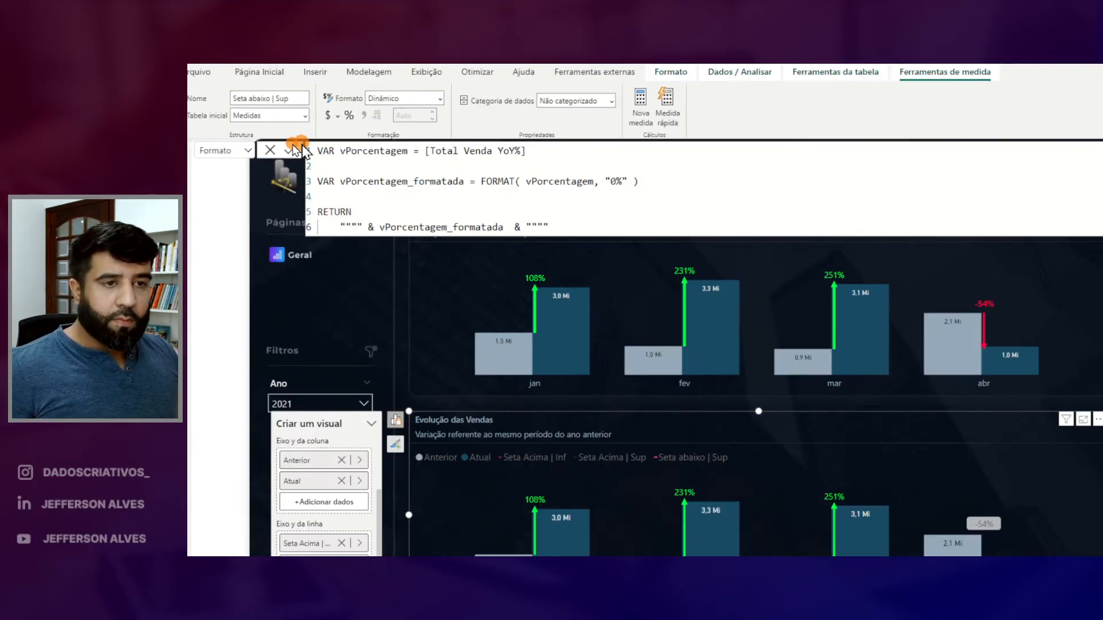
Set the lower chart's Seta abaixo | Sup data labels to line position Acima and colour the values red.
left_click_drag(810, 265, 836, 278)
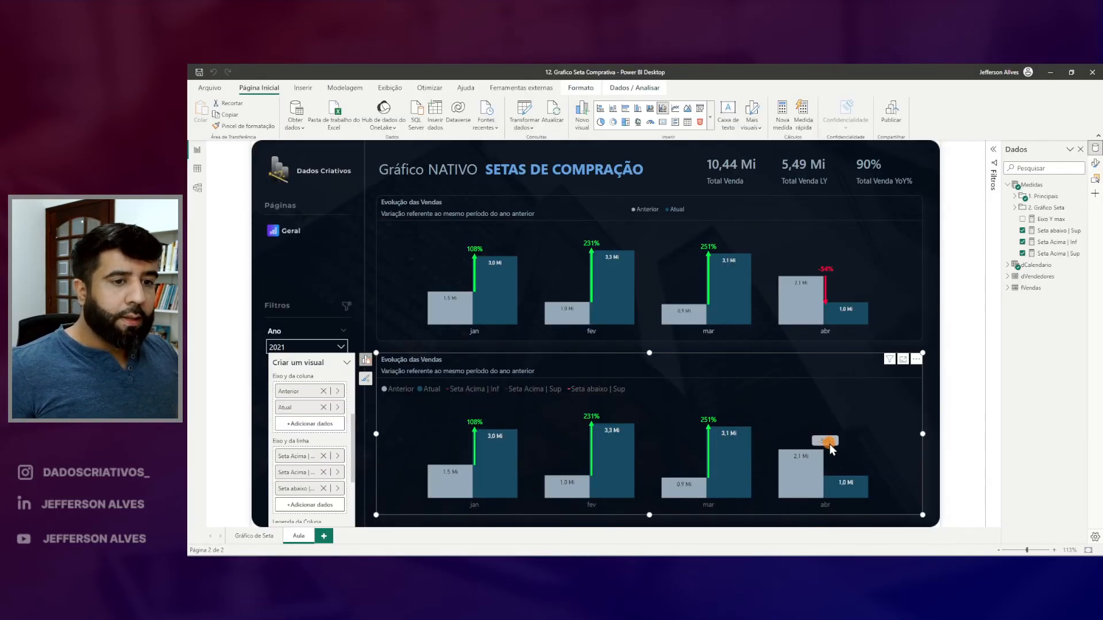
left_click(1094, 166)
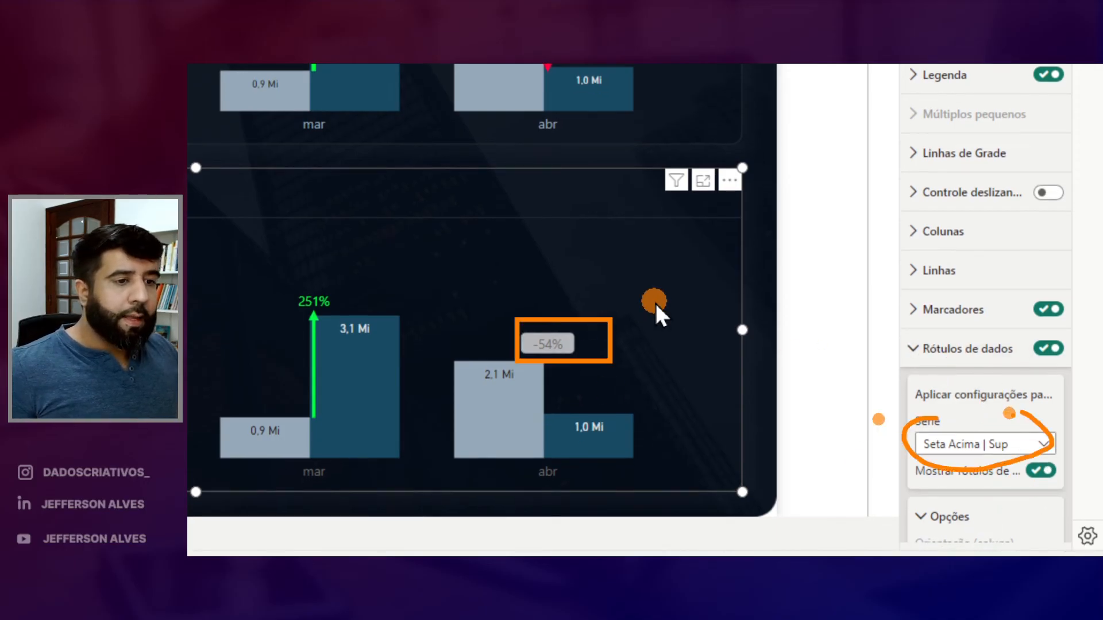
left_click(1047, 445)
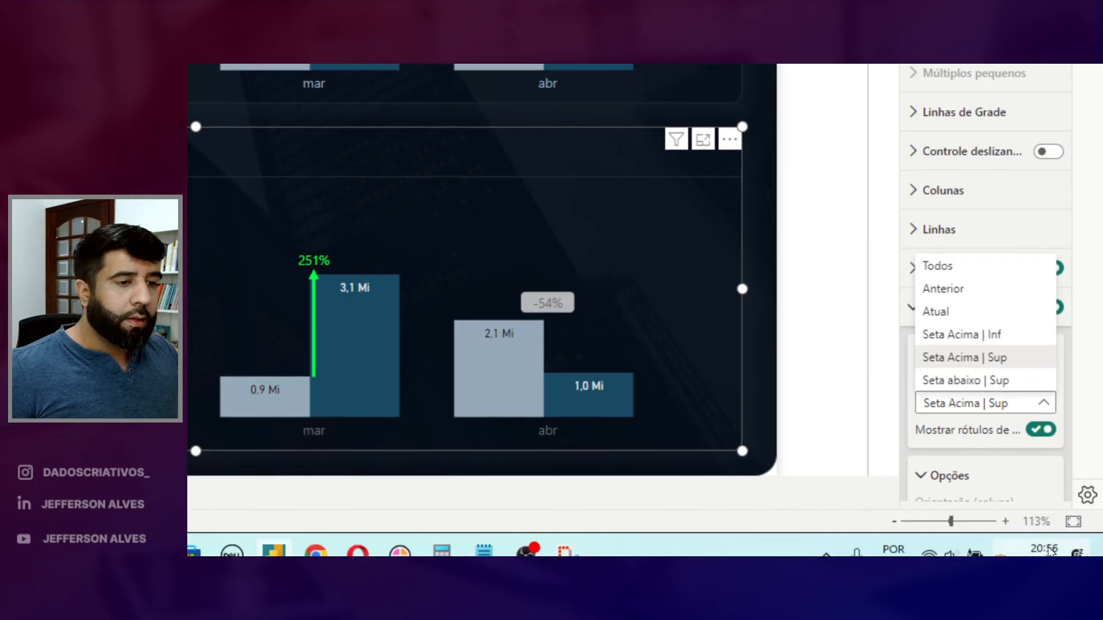
left_click(989, 420)
scroll(990, 383, "down", 7)
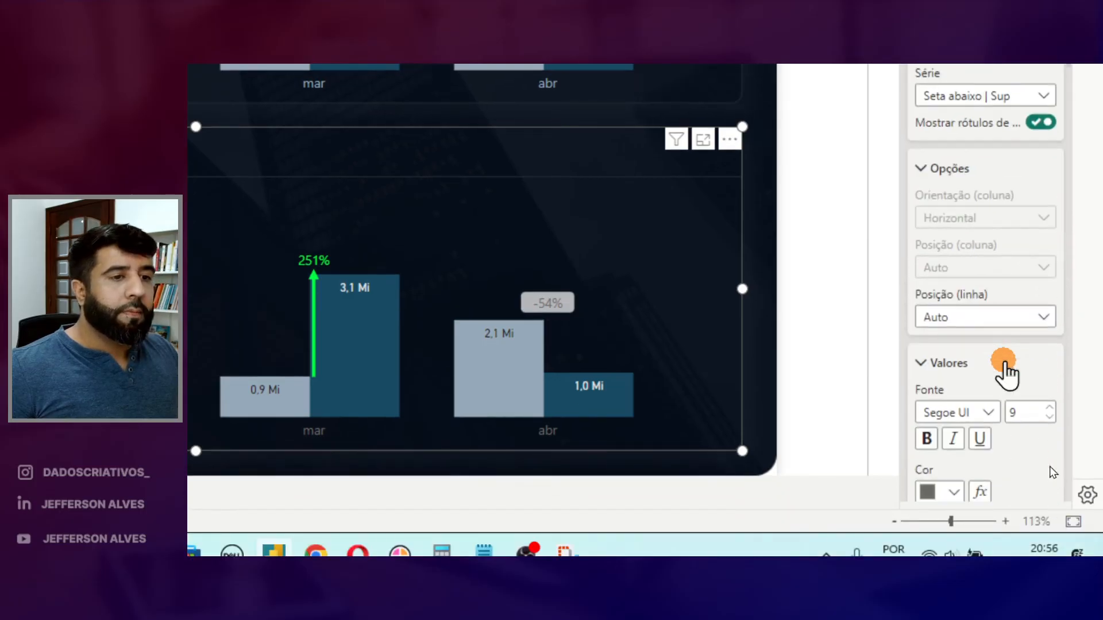
left_click(1034, 214)
left_click(940, 260)
left_click(954, 389)
left_click(1060, 92)
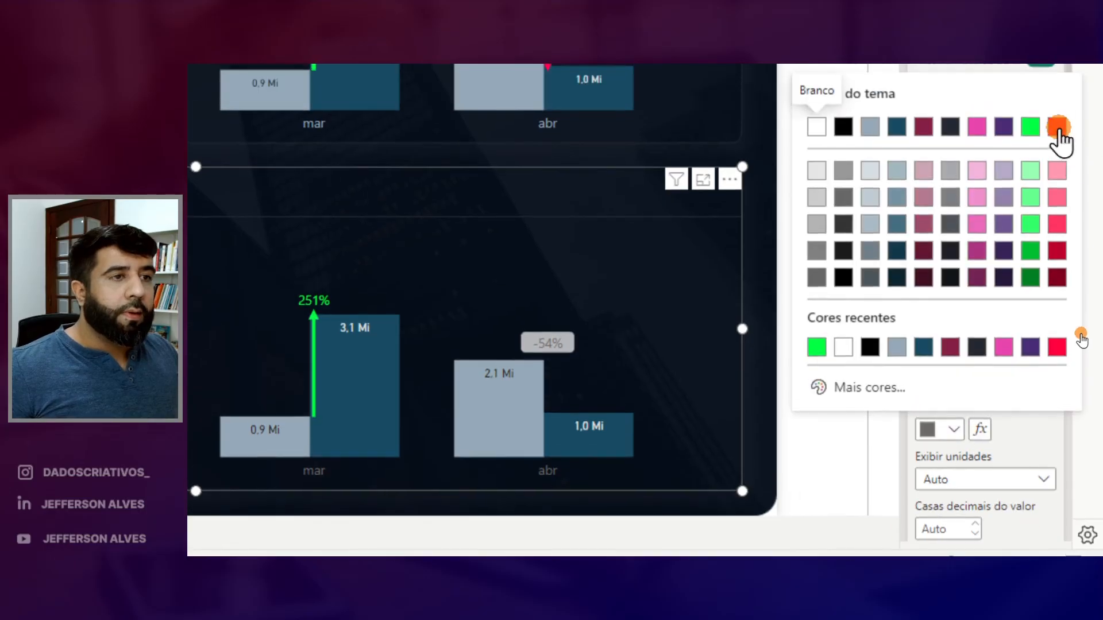
Change the font of the Seta abaixo | Sup data labels to another Segoe UI variant and turn off their background.
scroll(1008, 454, "down", 4)
scroll(979, 258, "up", 2)
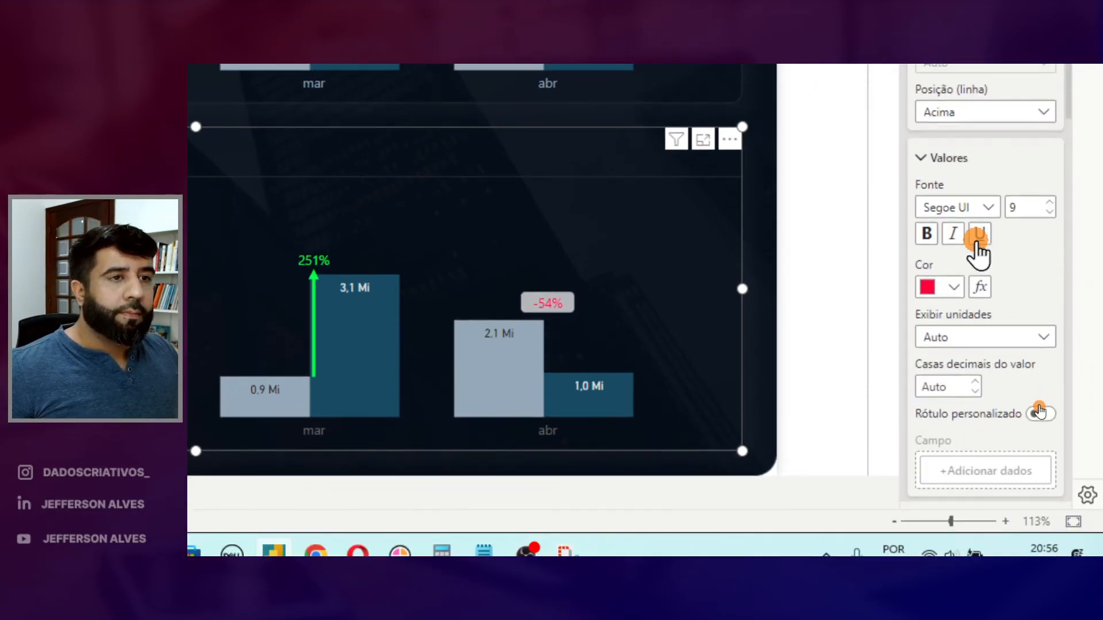
left_click(978, 209)
left_click(1017, 421)
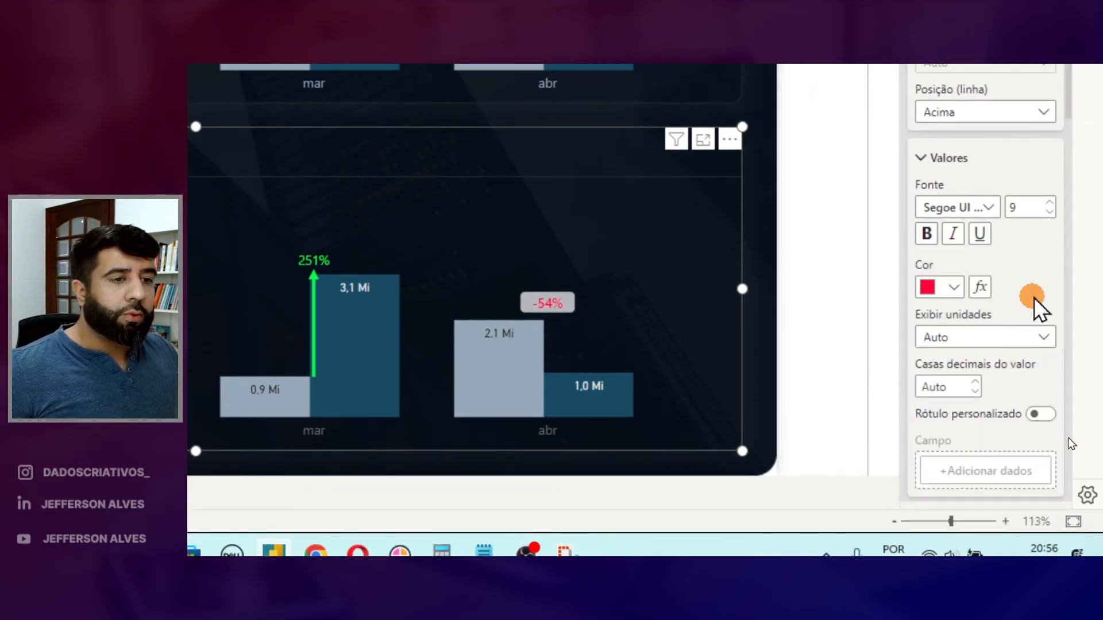
scroll(1034, 299, "down", 2)
left_click(1043, 424)
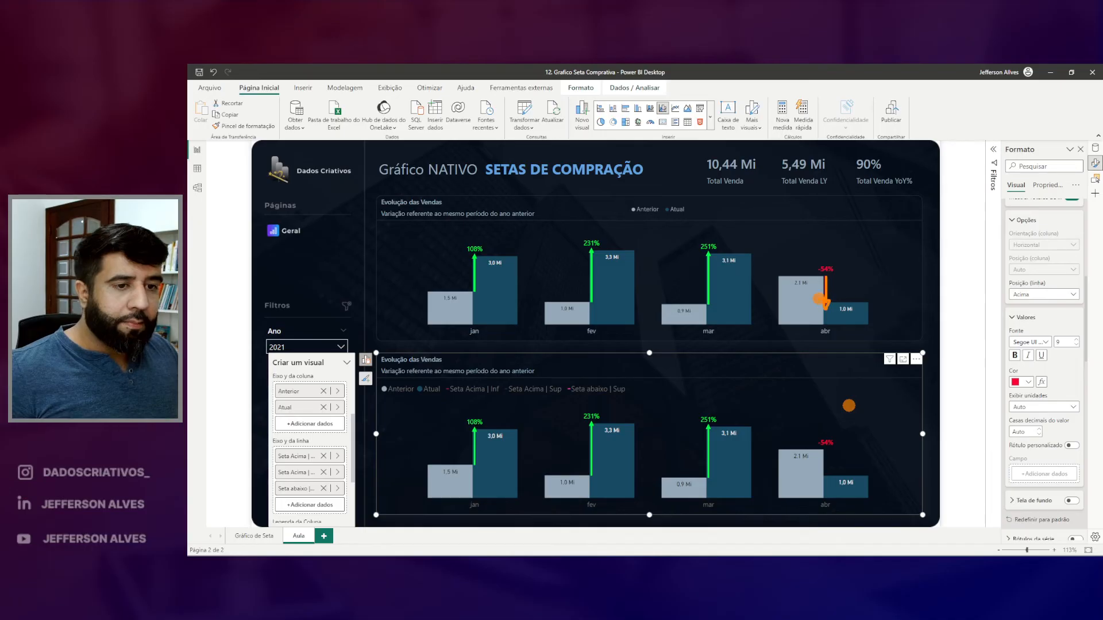
Copy the entire DAX expression of the Seta abaixo | Sup measure.
left_click(835, 389)
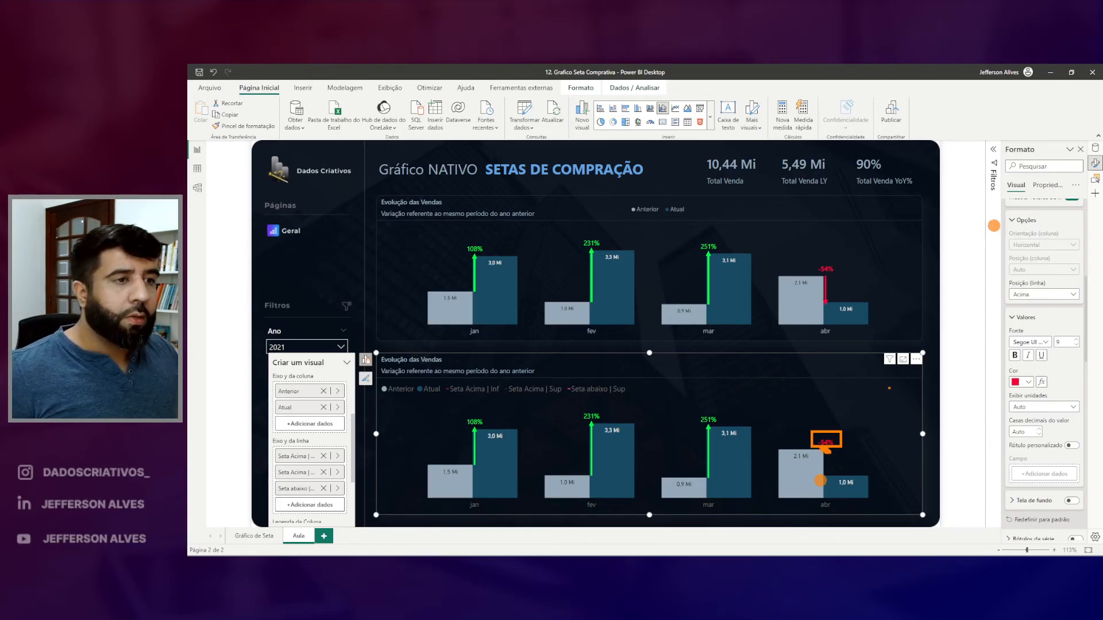
left_click(1096, 150)
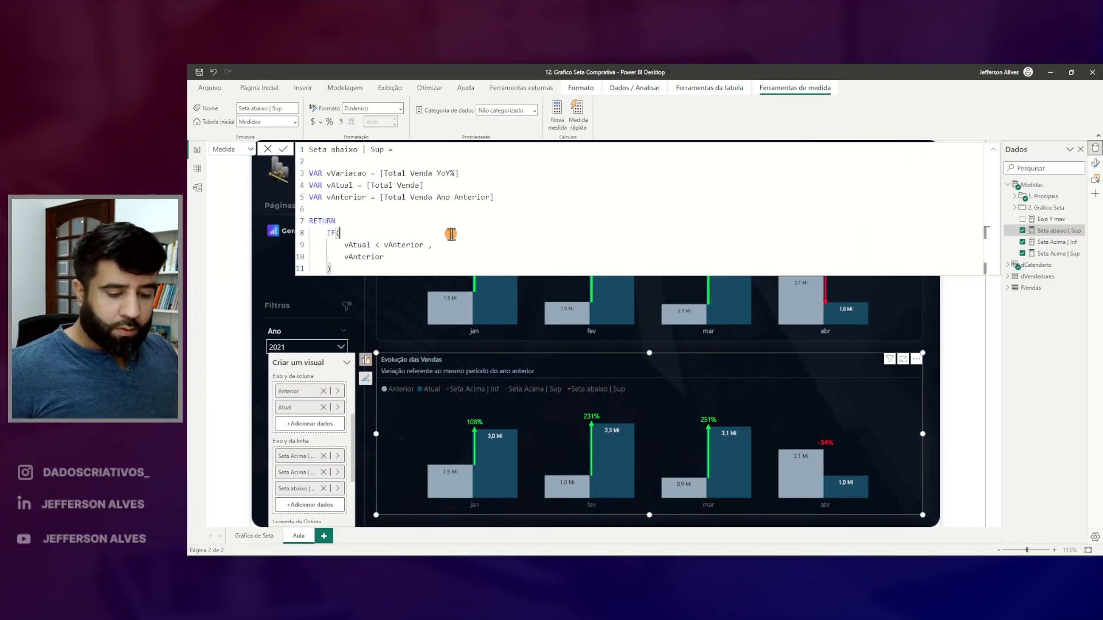
key("ctrl+a")
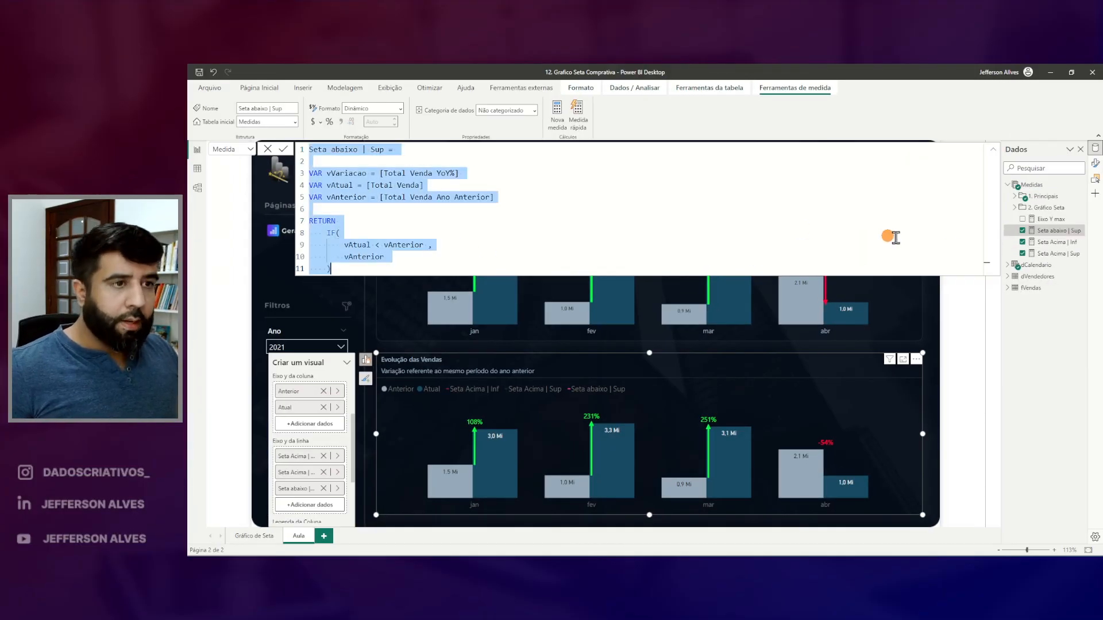
Create a new measure in the Medidas table from the copied code and name it Seta abaixo | Inf.
right_click(1039, 188)
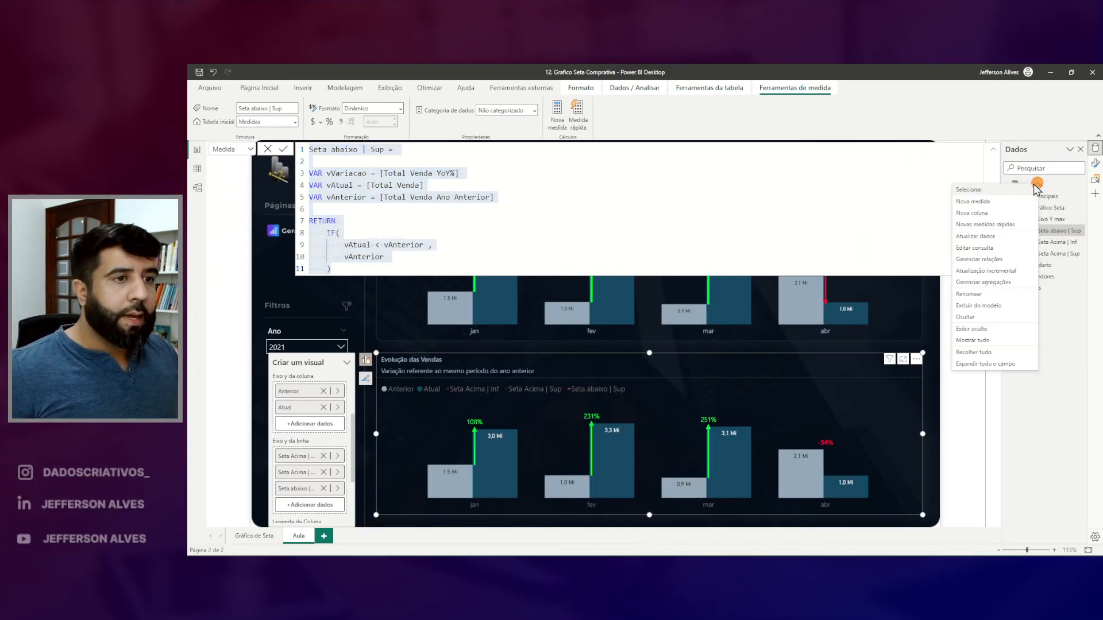
left_click(1006, 208)
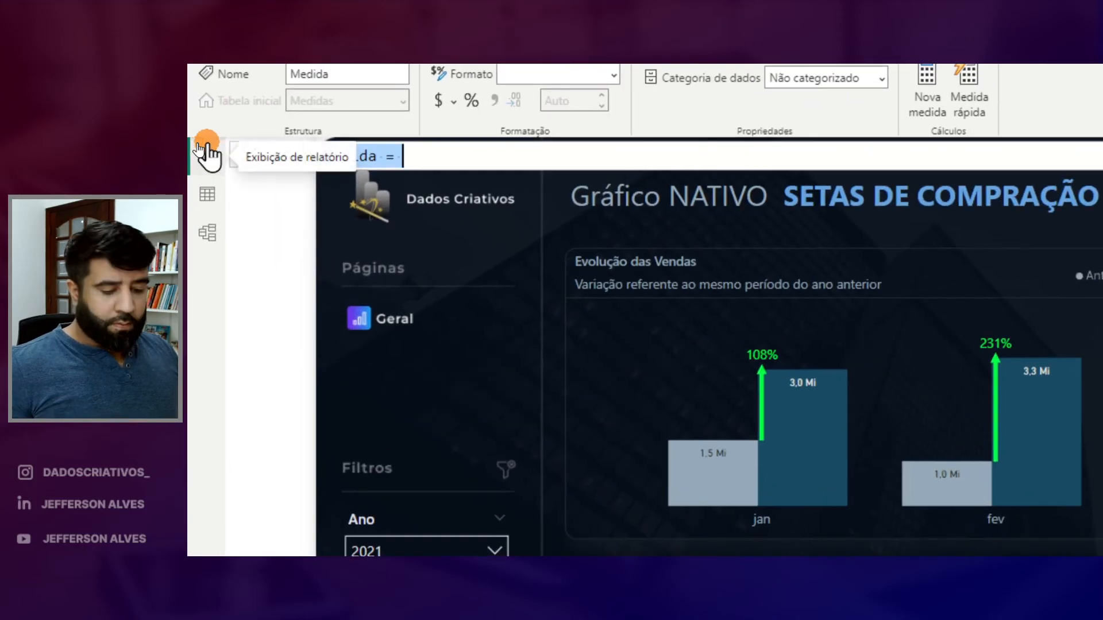
left_click(297, 150)
key("ctrl+v")
double_click(468, 154)
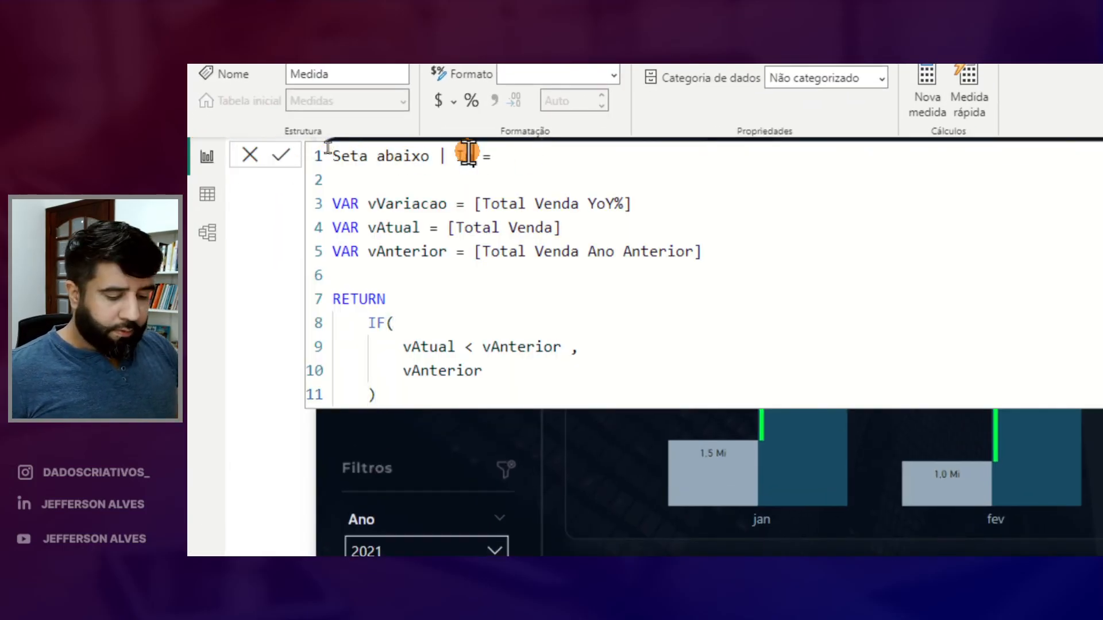
type("Inf")
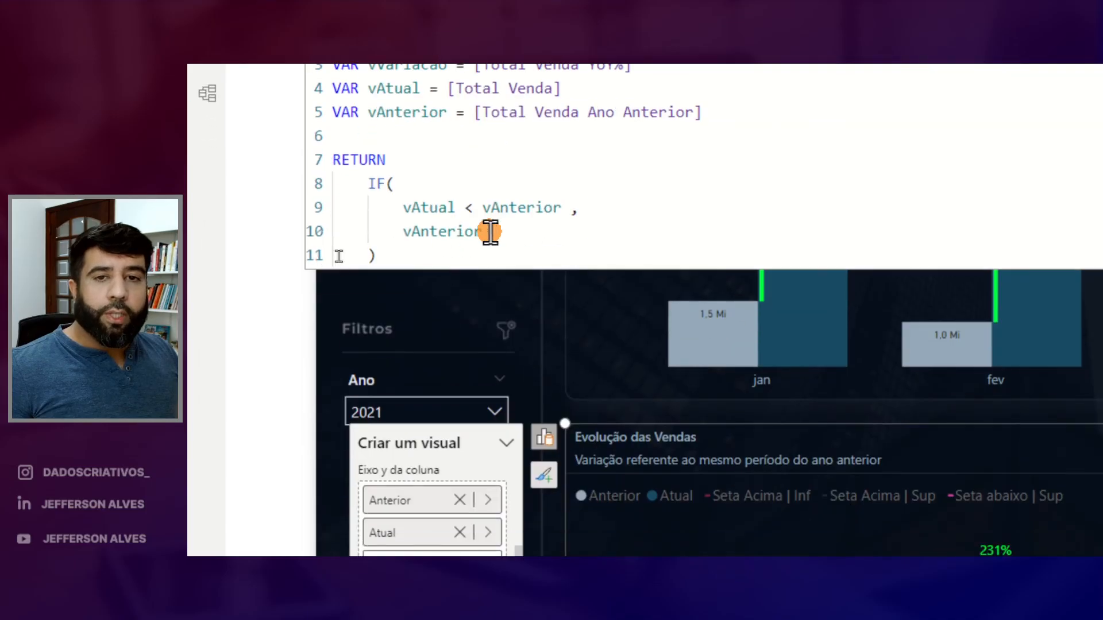
Make the Seta abaixo | Inf measure return vAtual when vAtual is lower than vAnterior, and commit it.
left_click(431, 207)
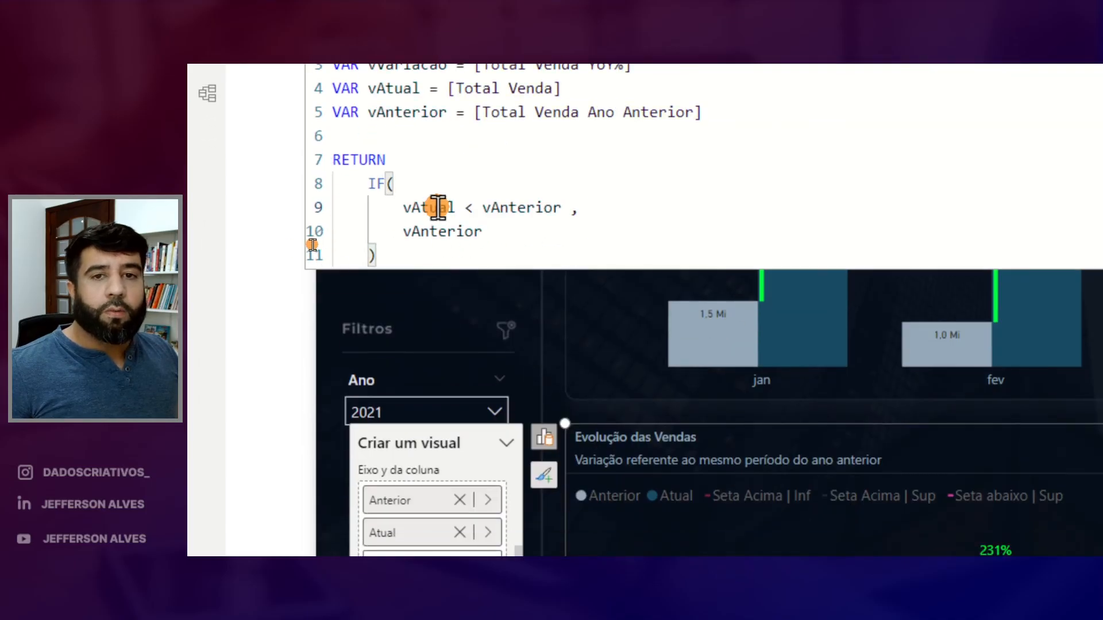
double_click(463, 233)
type("vAtual")
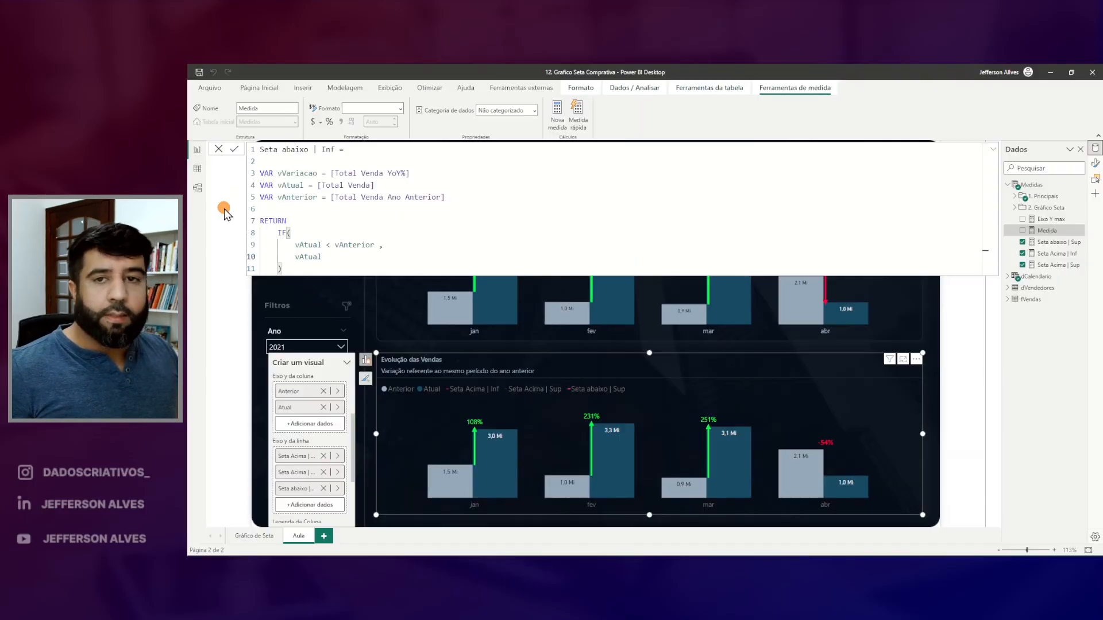
key("Return")
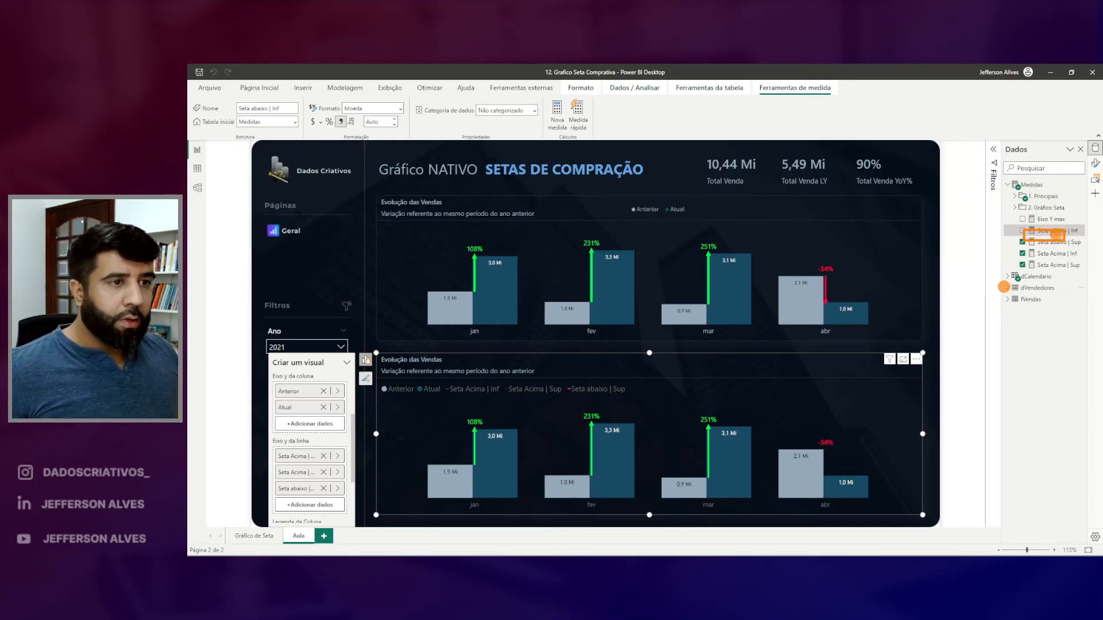
Enable error bars for the Seta abaixo | Sup series of the lower chart.
left_click_drag(1063, 230, 616, 347)
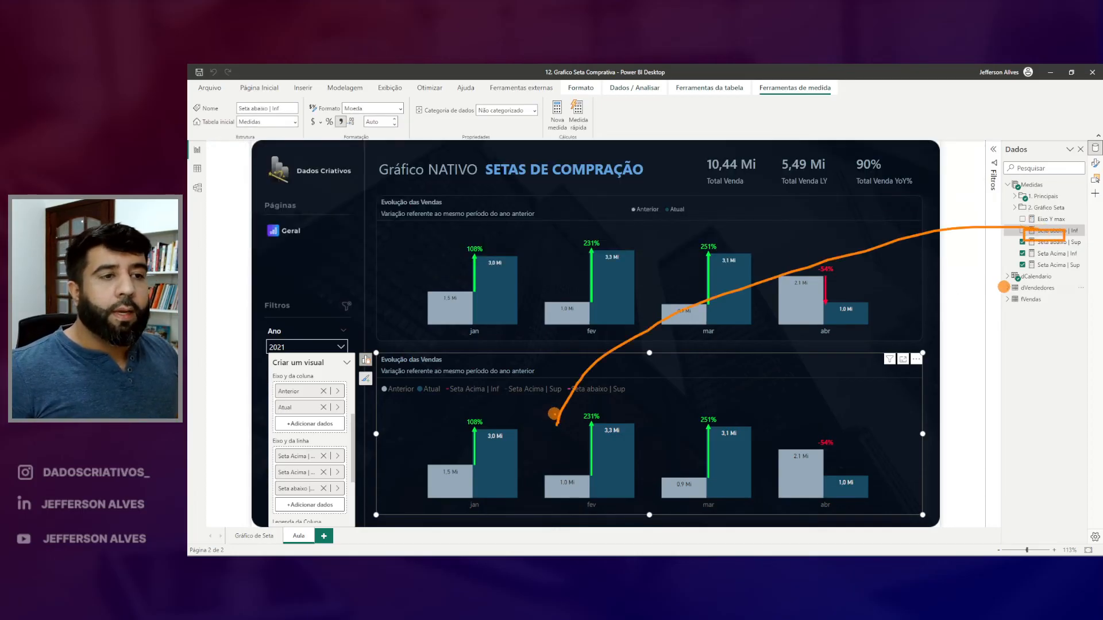
left_click(1095, 163)
left_click(1046, 313)
scroll(1046, 387, "down", 1)
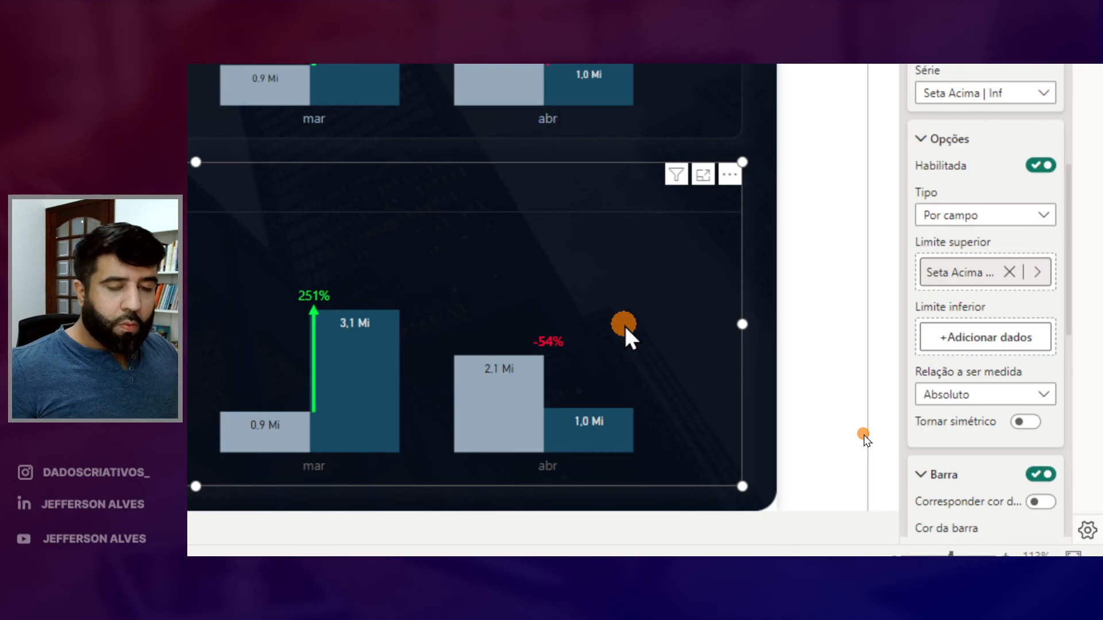
left_click_drag(548, 347, 542, 401)
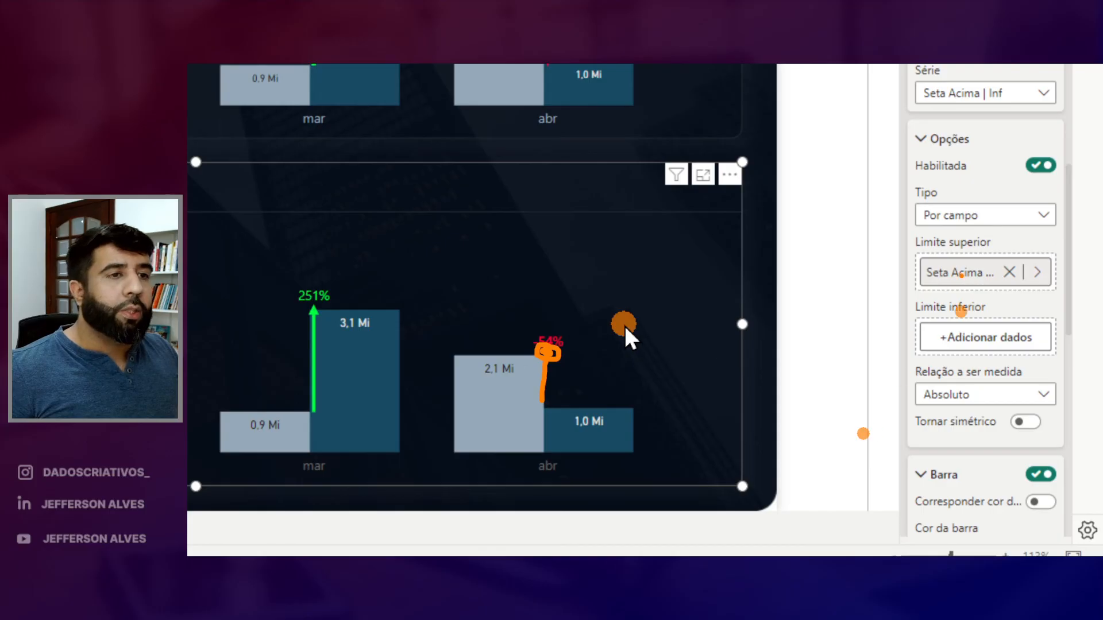
key("Escape")
left_click(1038, 93)
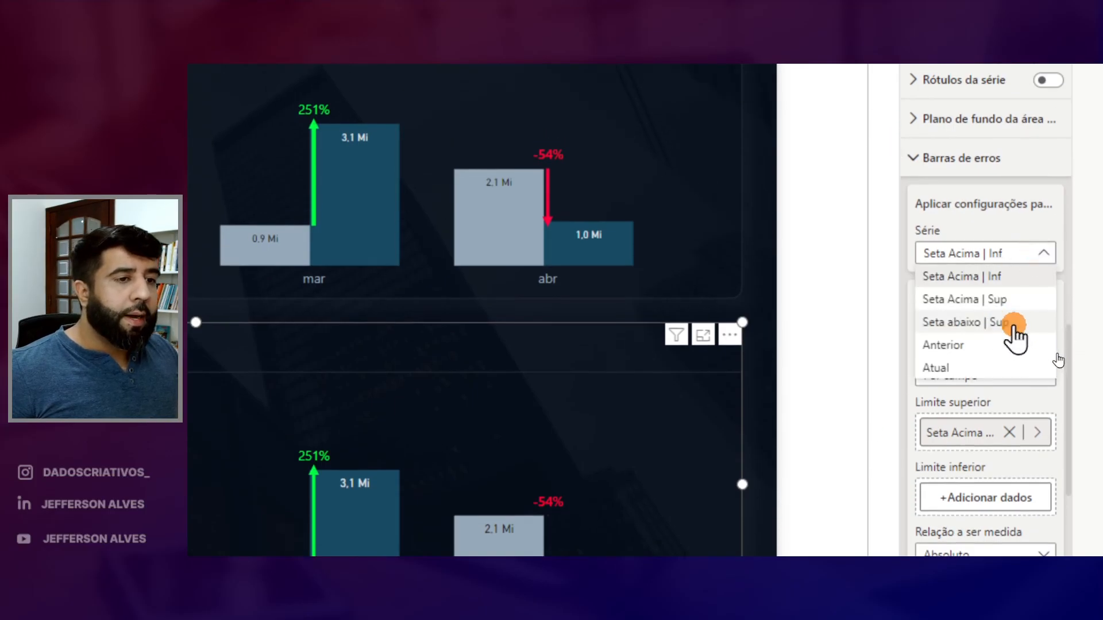
left_click(1016, 325)
left_click(1041, 325)
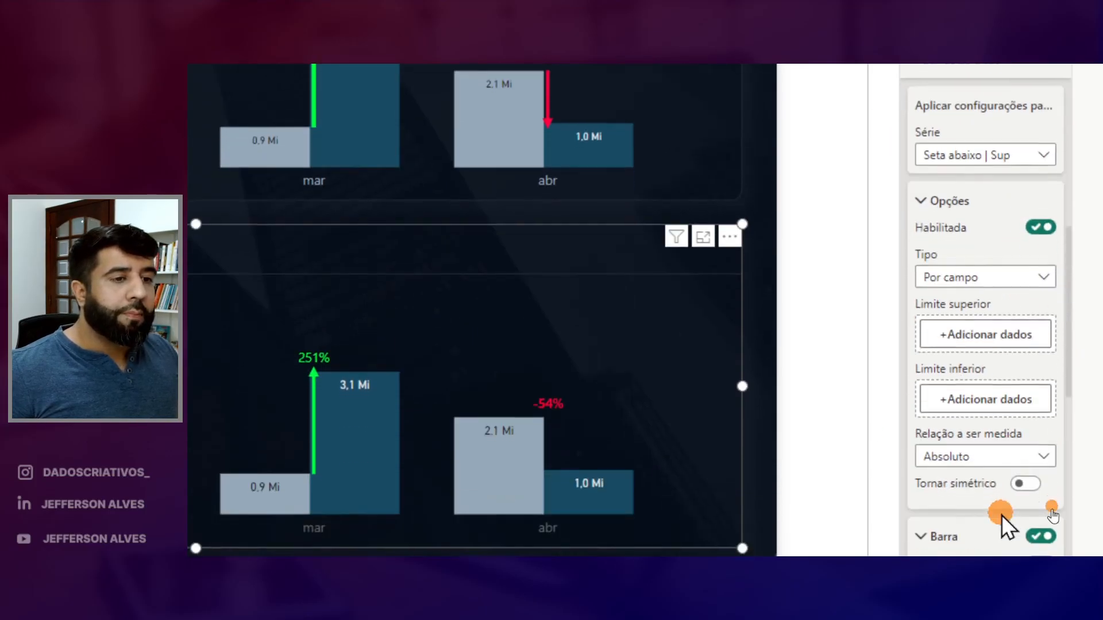
mouse_move(910, 253)
left_mouse_down()
mouse_move(1059, 319)
mouse_move(984, 327)
mouse_move(991, 315)
left_mouse_up()
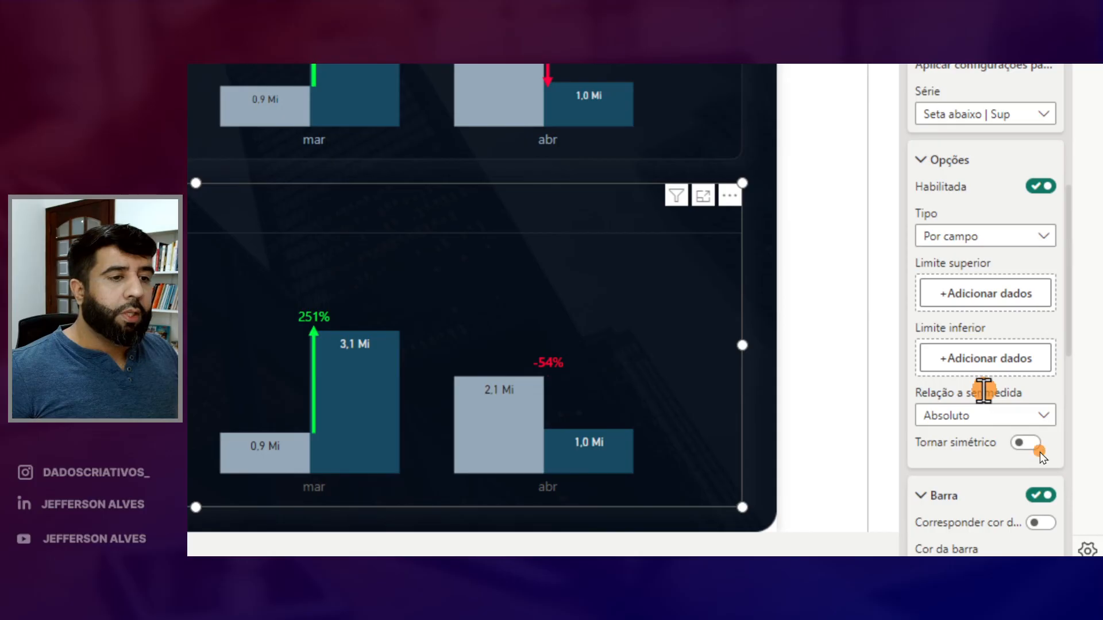
left_click(962, 356)
left_click(742, 229)
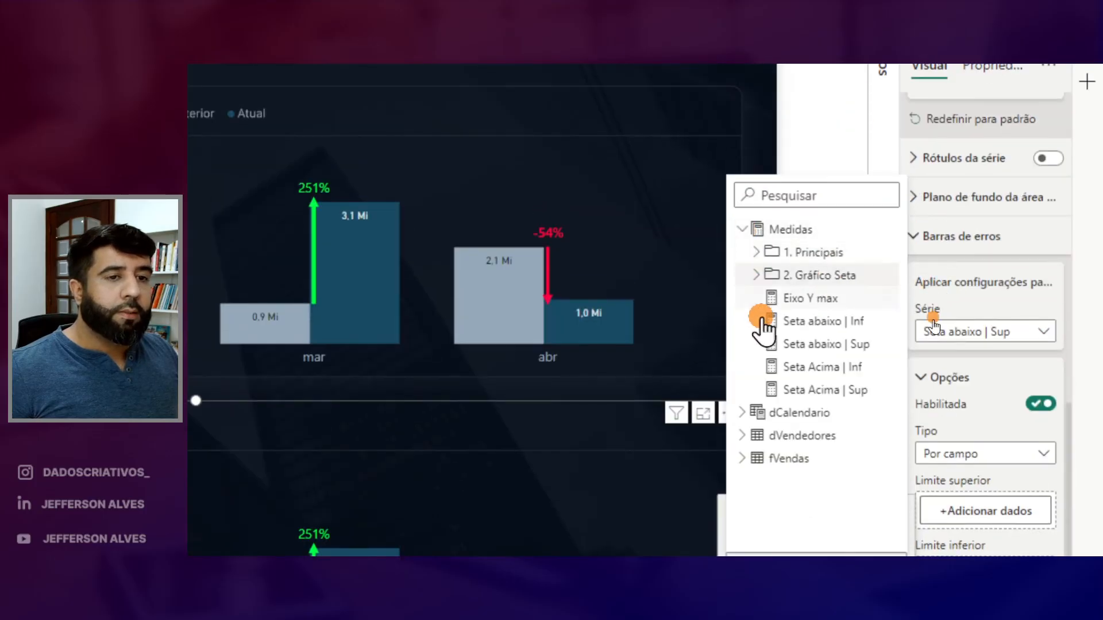
left_click(860, 347)
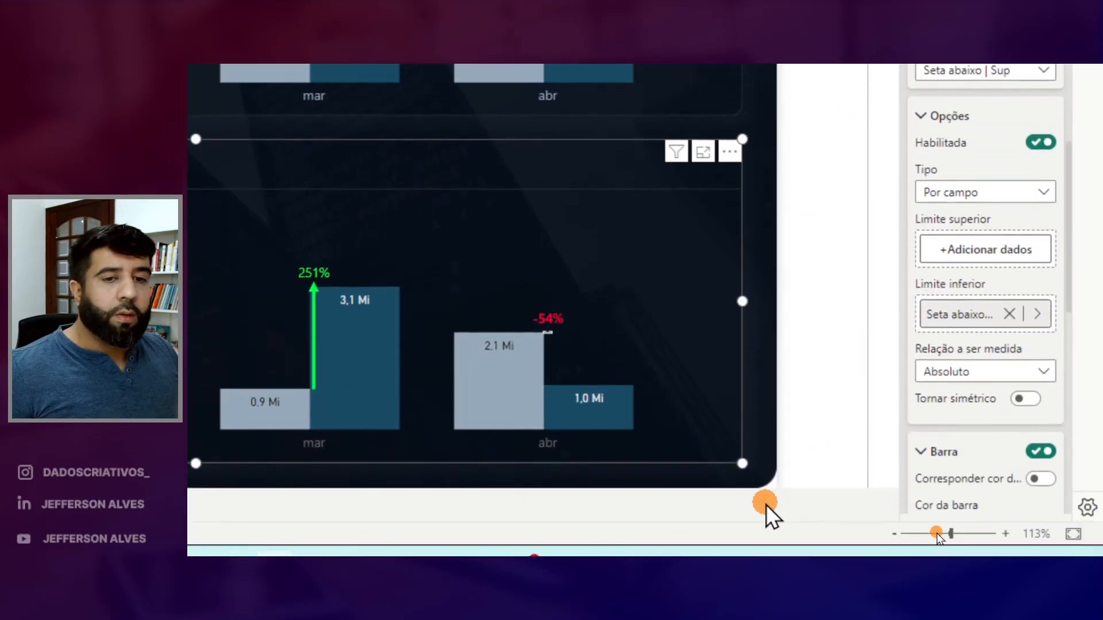
left_click(1009, 314)
Set the lower bound of the Seta abaixo | Sup error bars to the Seta abaixo | Inf measure.
left_click(1008, 315)
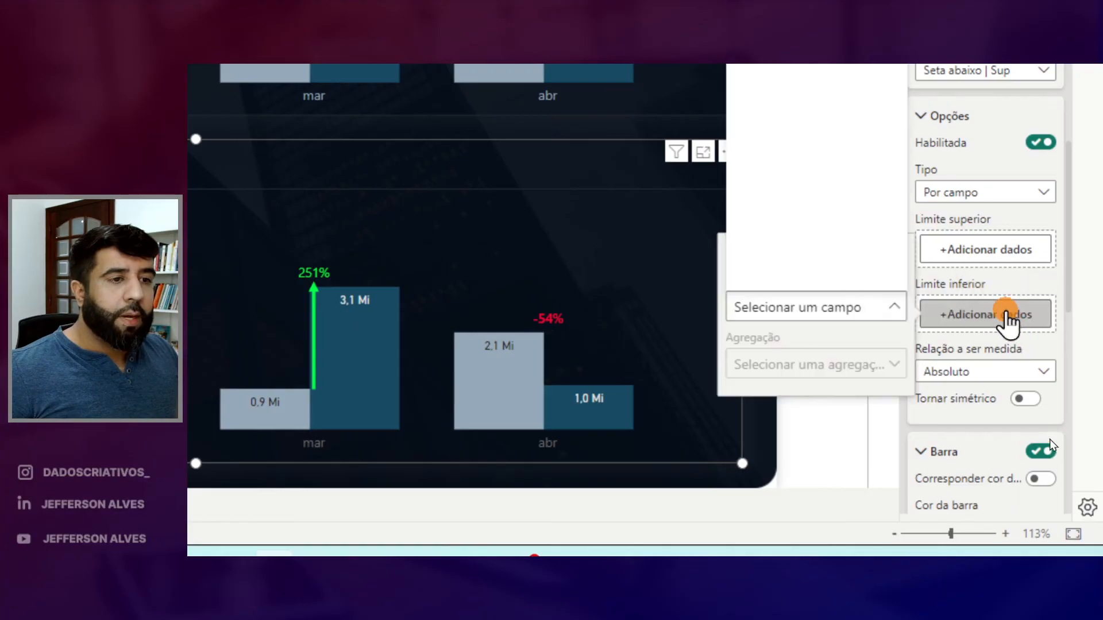
left_click(746, 126)
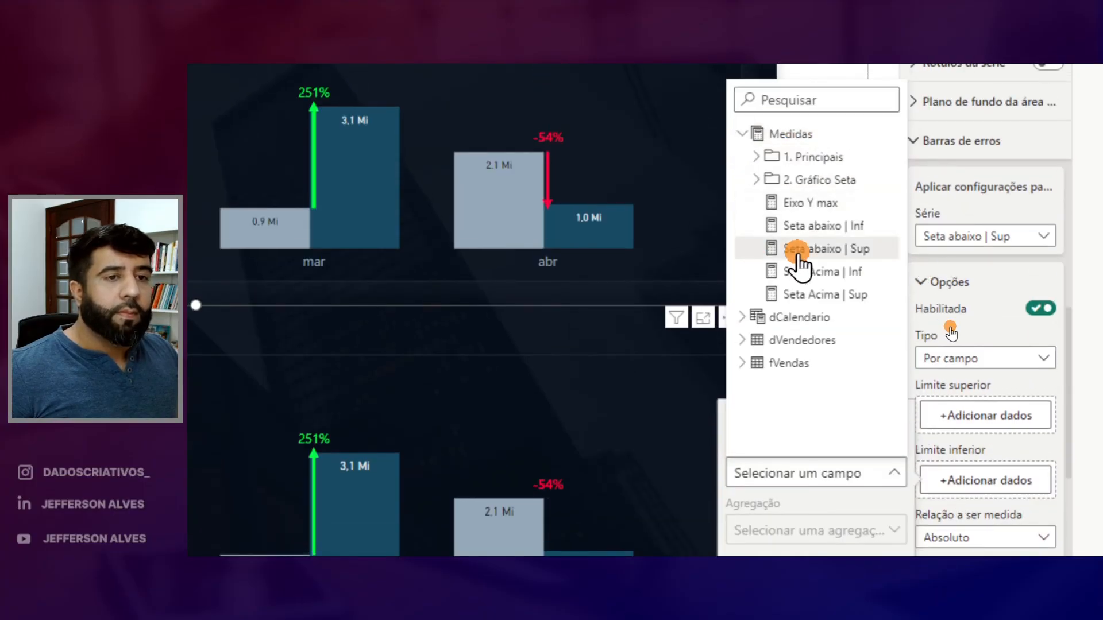
left_click(814, 227)
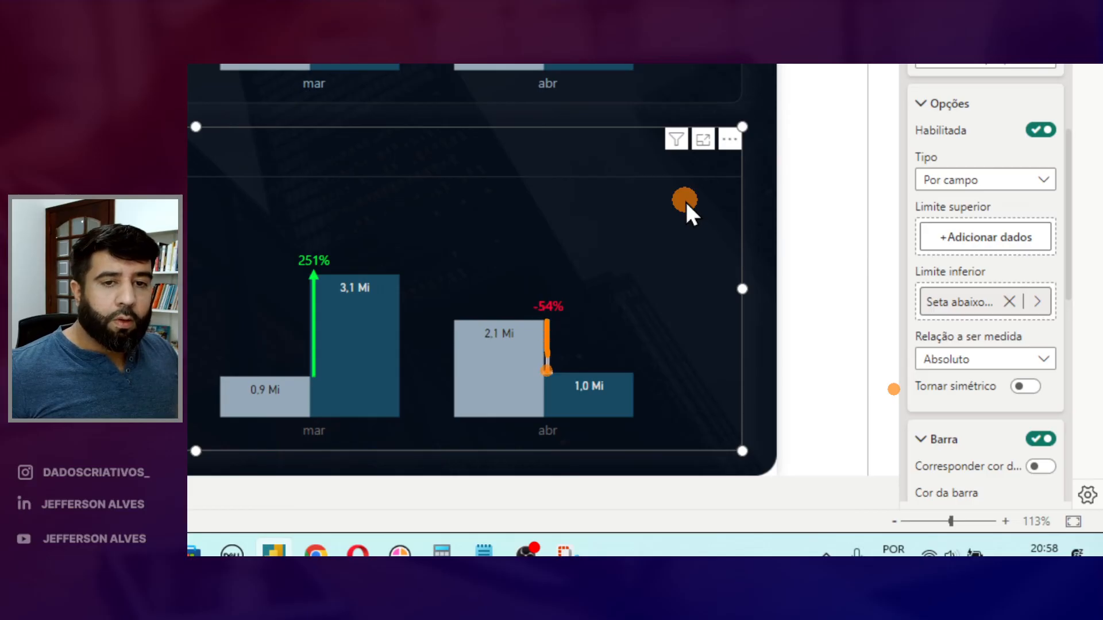
Collapse the error label settings and turn off the tooltip for the Seta abaixo | Sup error bars.
scroll(992, 431, "down", 10)
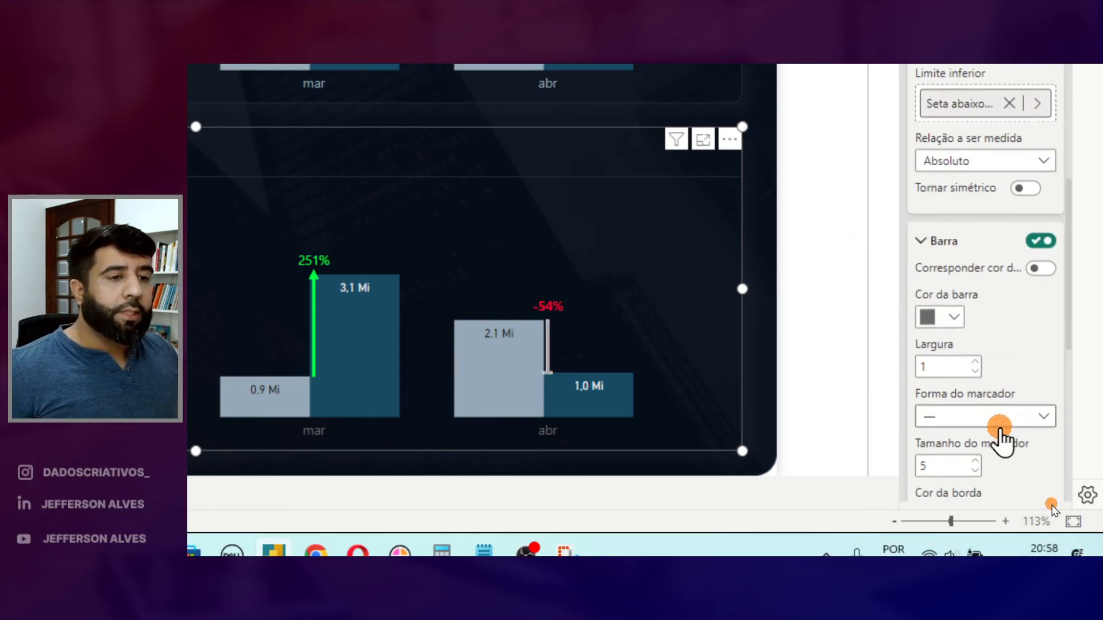
scroll(1031, 382, "down", 4)
scroll(942, 347, "up", 6)
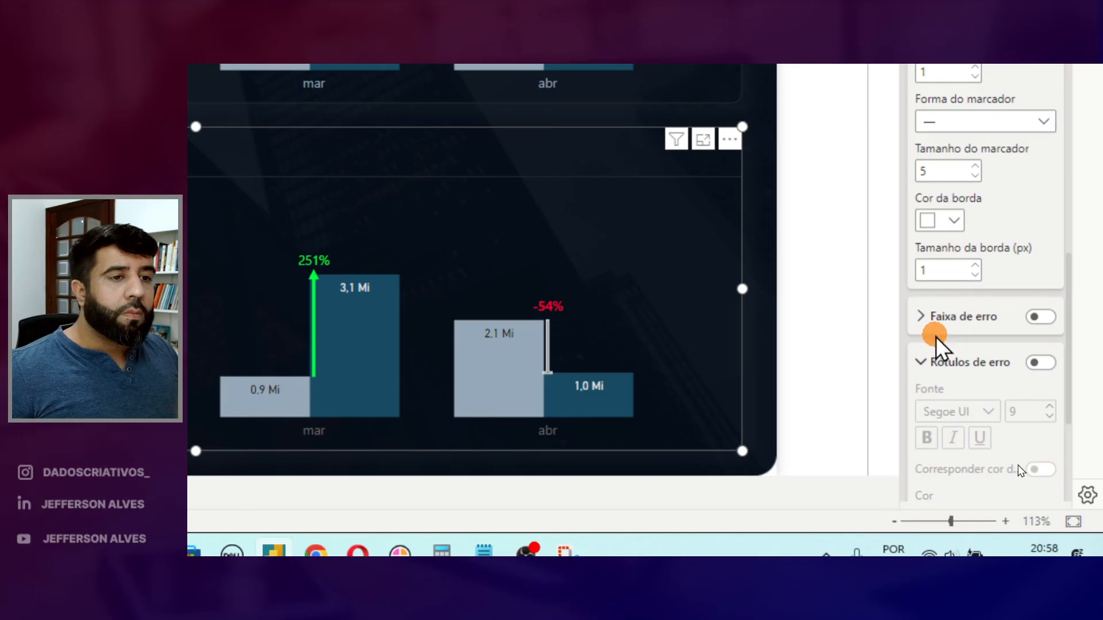
left_click(920, 363)
left_click(1040, 444)
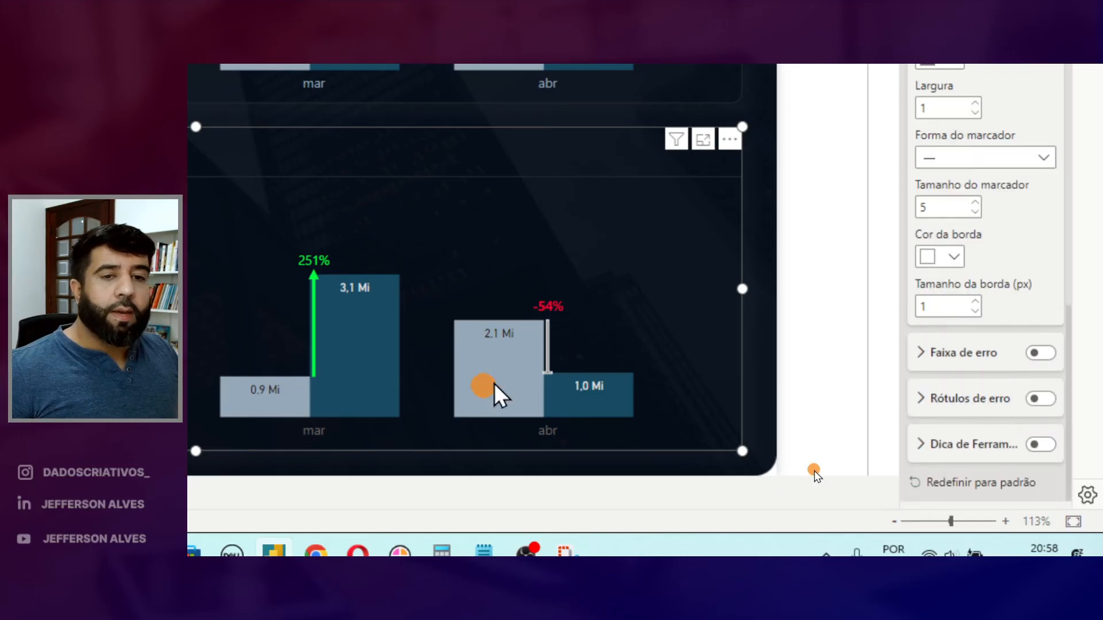
Colour the Seta abaixo | Sup error bars #FF003C red with a red border and set their marker shape to the triangle.
scroll(1034, 266, "up", 2)
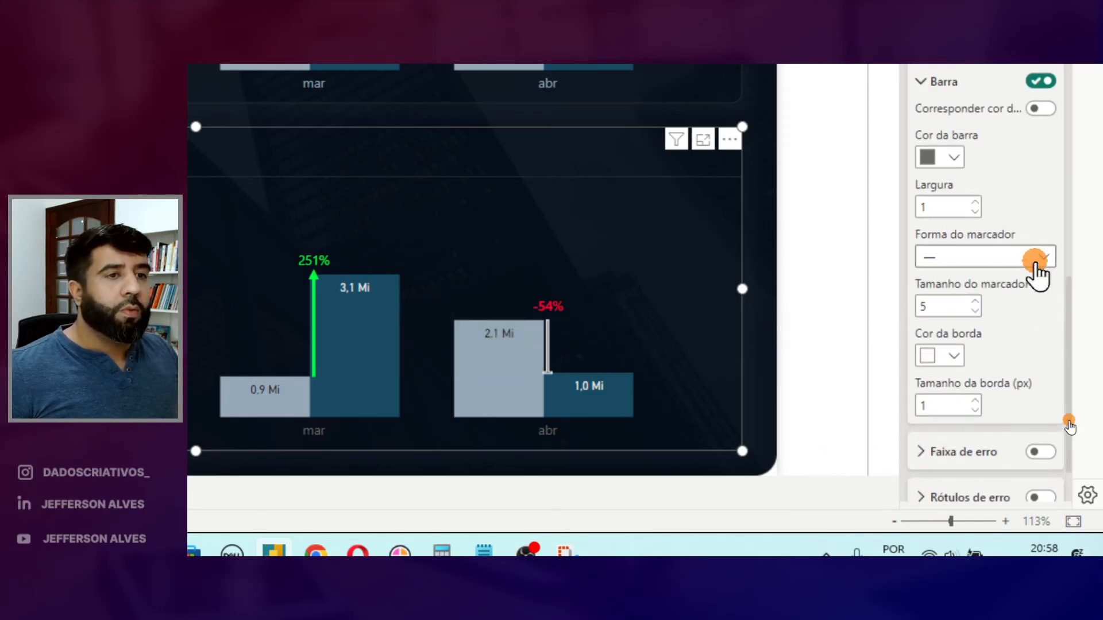
left_click(954, 158)
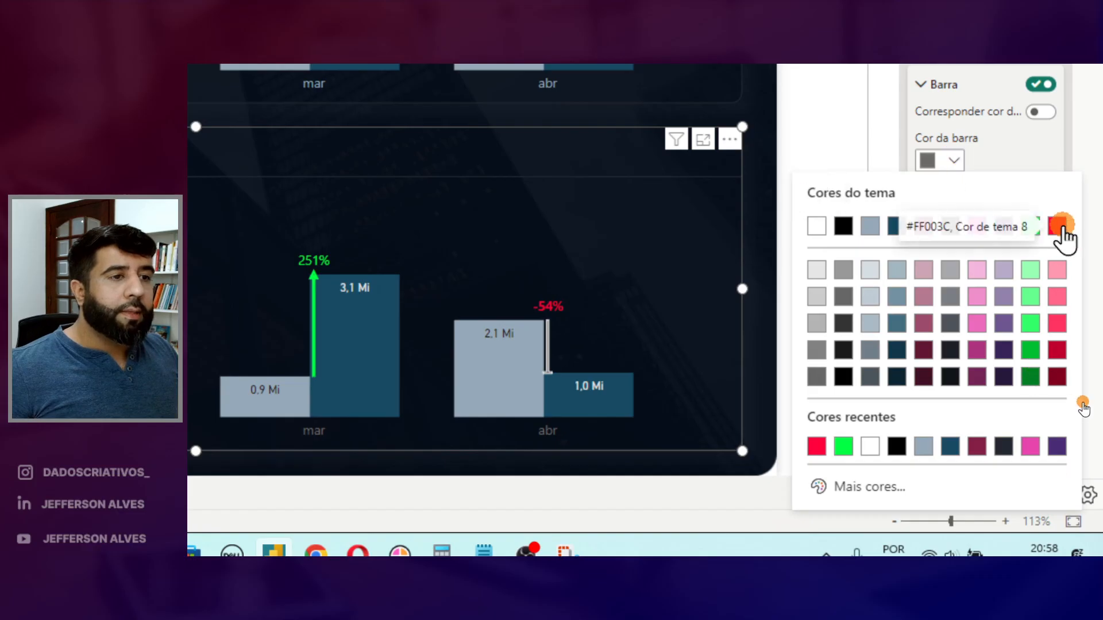
left_click(1062, 227)
left_click(951, 361)
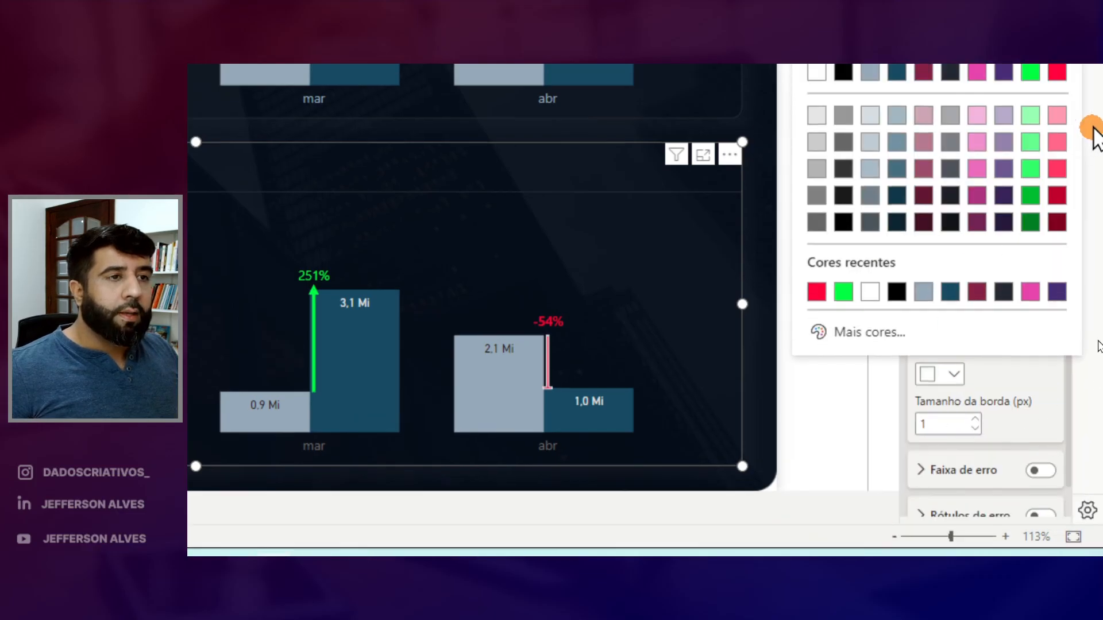
left_click(1055, 127)
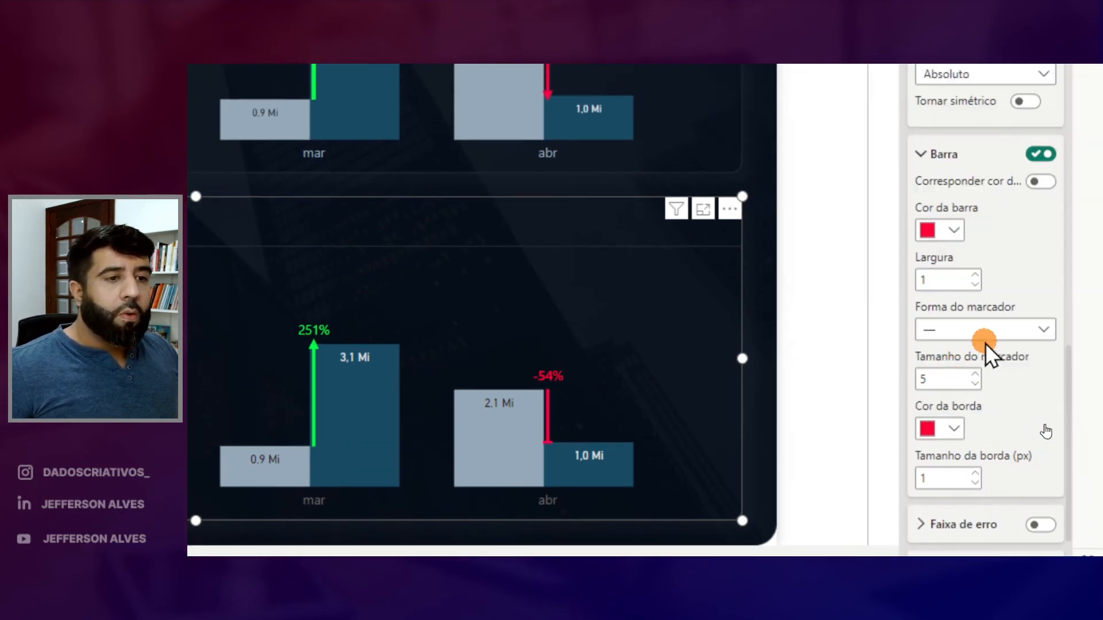
left_click(995, 331)
left_click(941, 426)
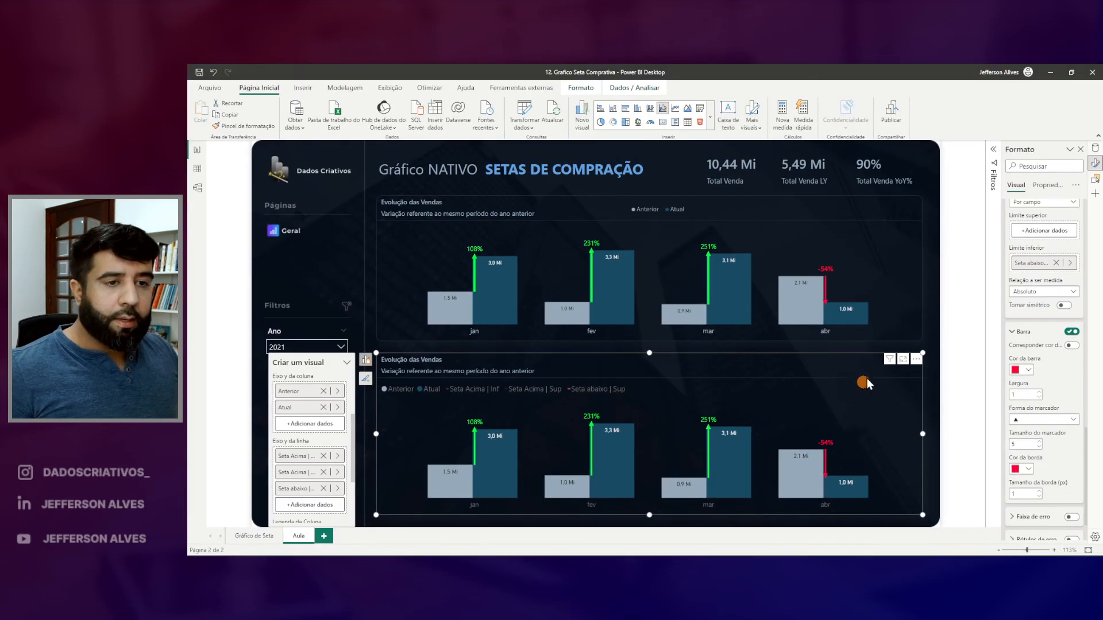
left_click(661, 184)
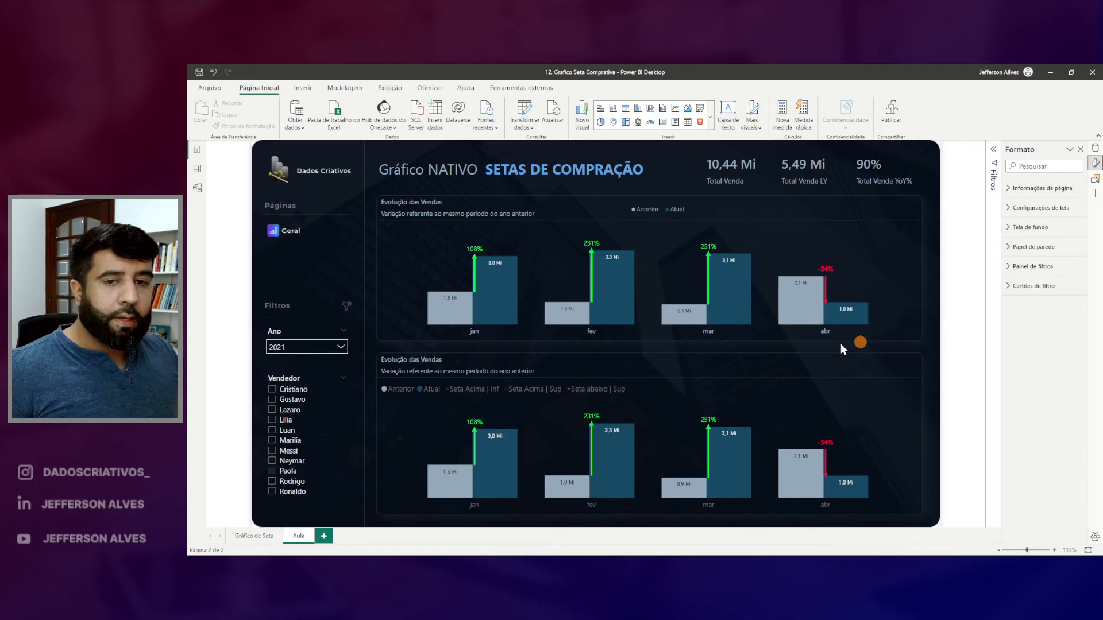
Test the comparison arrows by filtering the report to three different salespeople one after another.
left_click(284, 409)
left_click(286, 430)
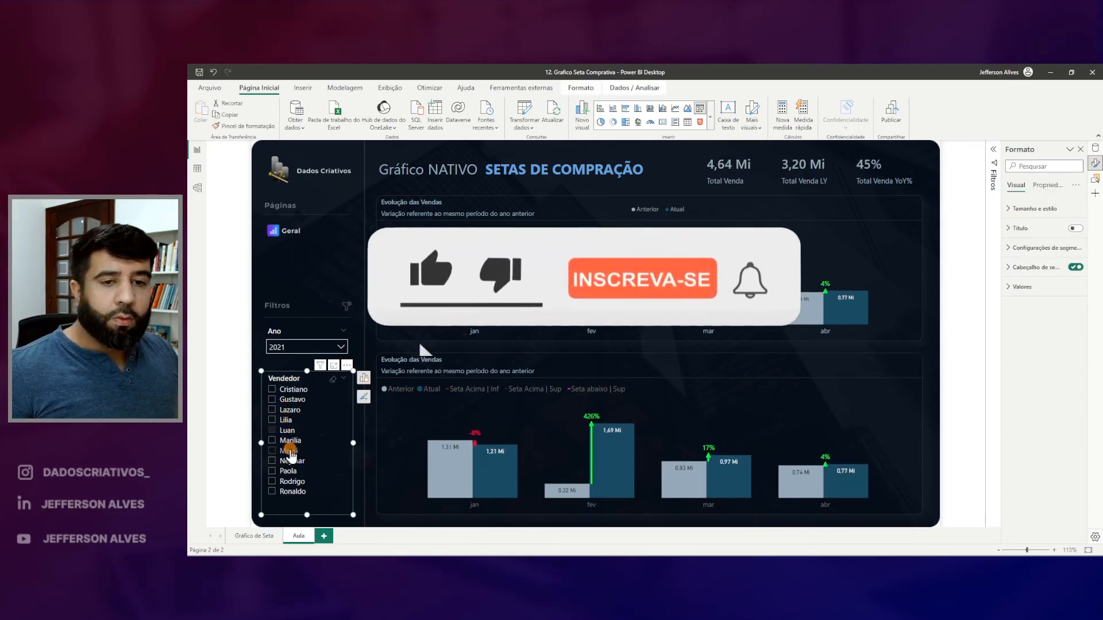
left_click(291, 451)
Set the Ano filter to 2019 and filter the report to another salesperson.
left_click(290, 347)
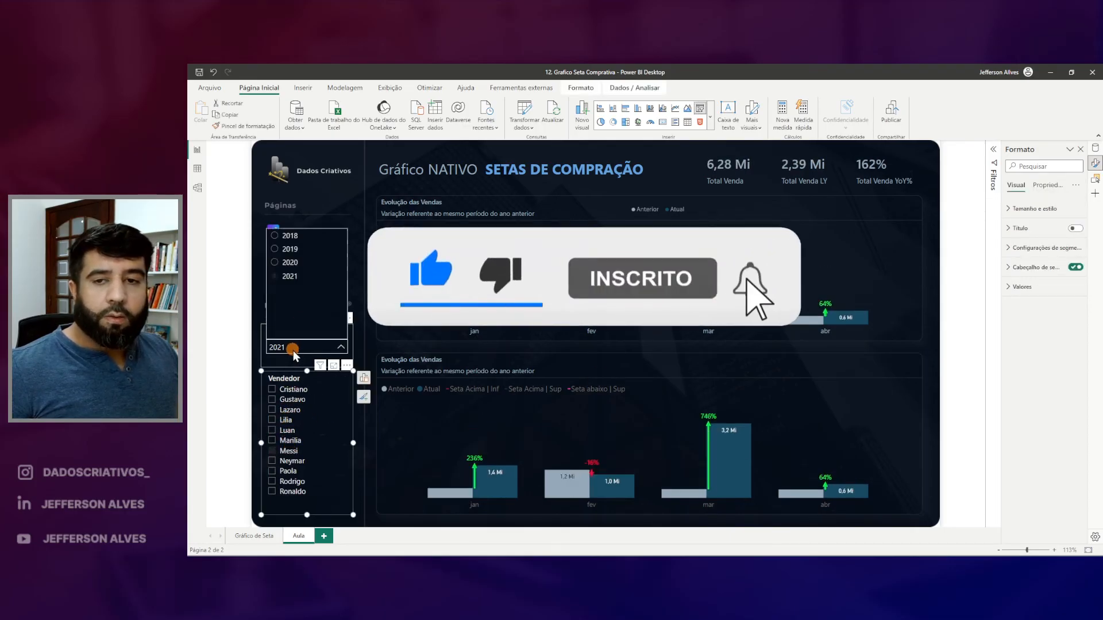
left_click(290, 252)
left_click(286, 430)
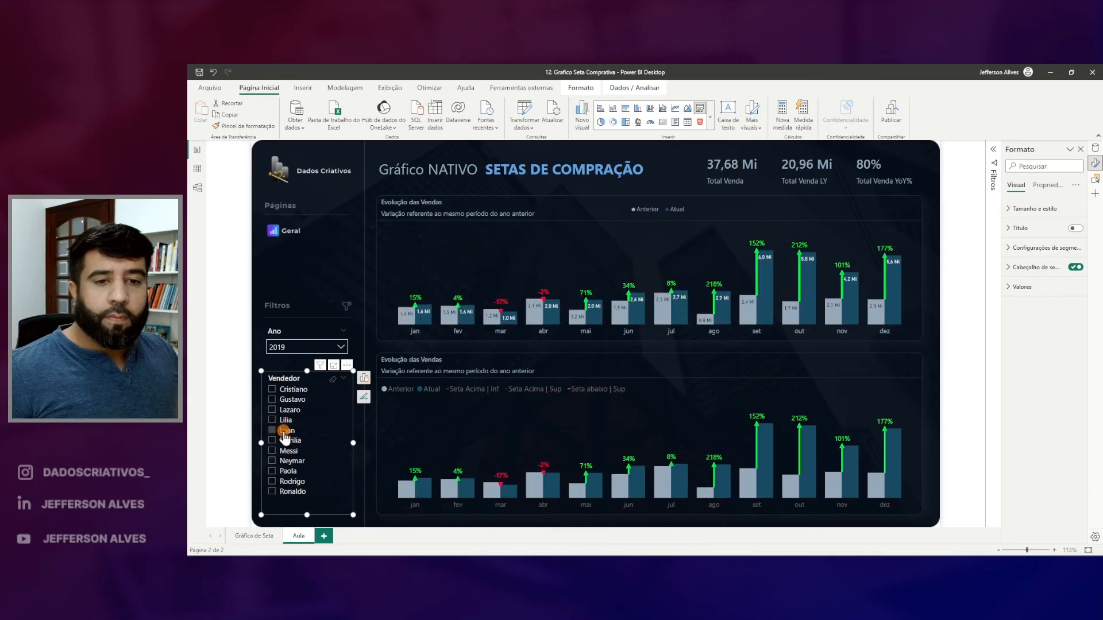
left_click(388, 431)
left_click_drag(401, 456, 484, 504)
left_click_drag(572, 394, 903, 506)
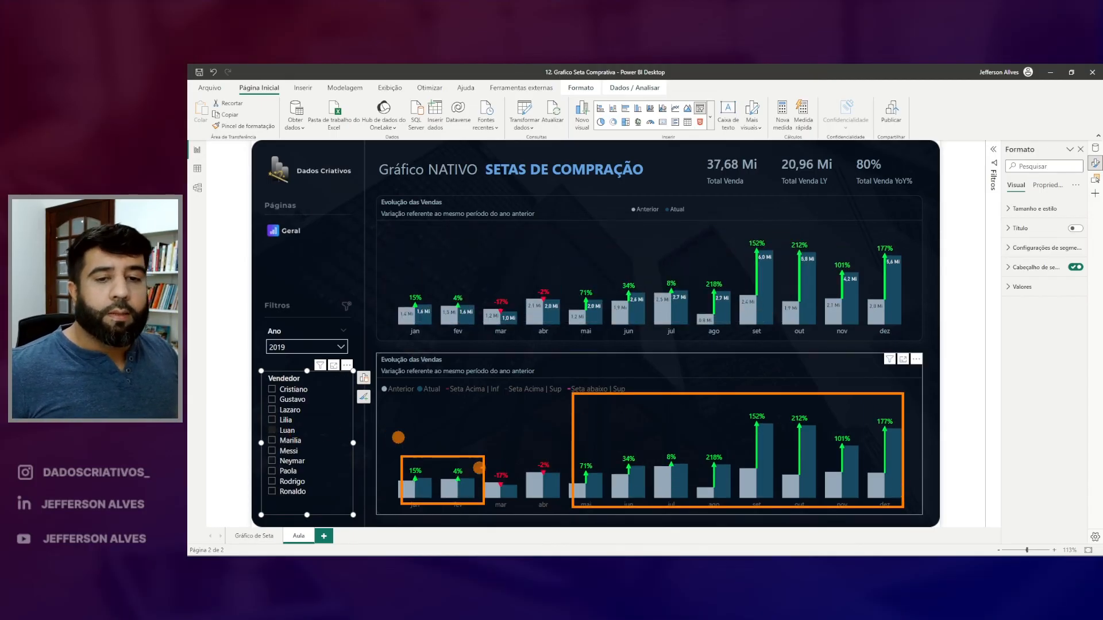
left_click_drag(536, 496, 561, 503)
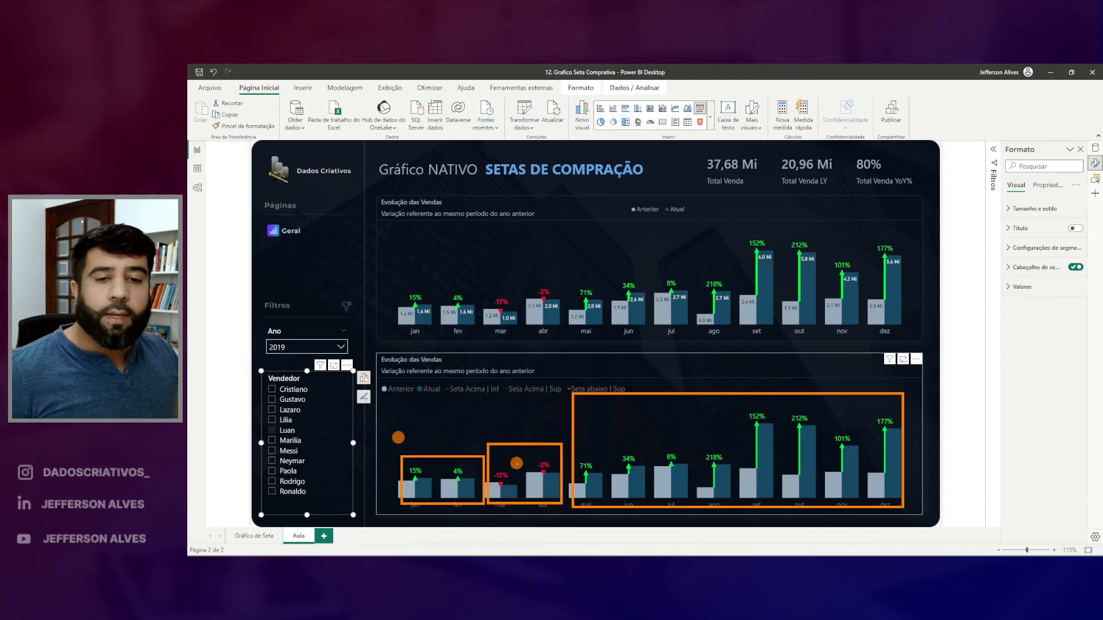
Filter the report to a different salesperson and set the Ano filter to 2020.
left_click(288, 451)
left_click(287, 471)
left_click(299, 347)
left_click(285, 263)
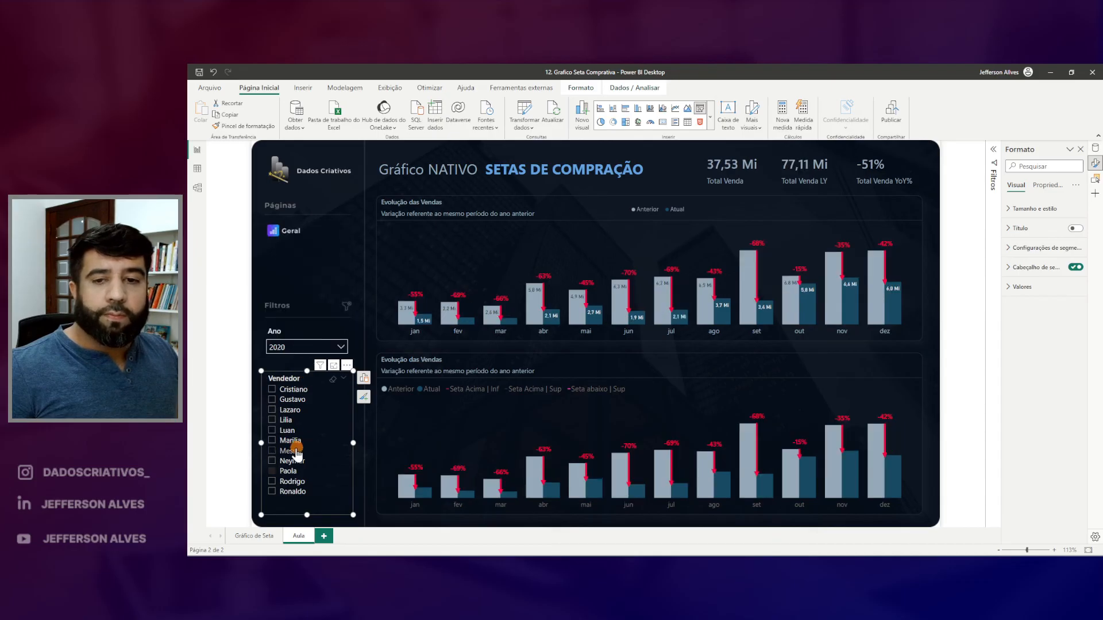
Test the comparison arrows by filtering the report to several salespeople in turn, and set the Ano filter to 2021.
left_click(286, 432)
left_click(286, 421)
left_click(291, 453)
left_click(293, 481)
left_click(294, 492)
left_click(291, 453)
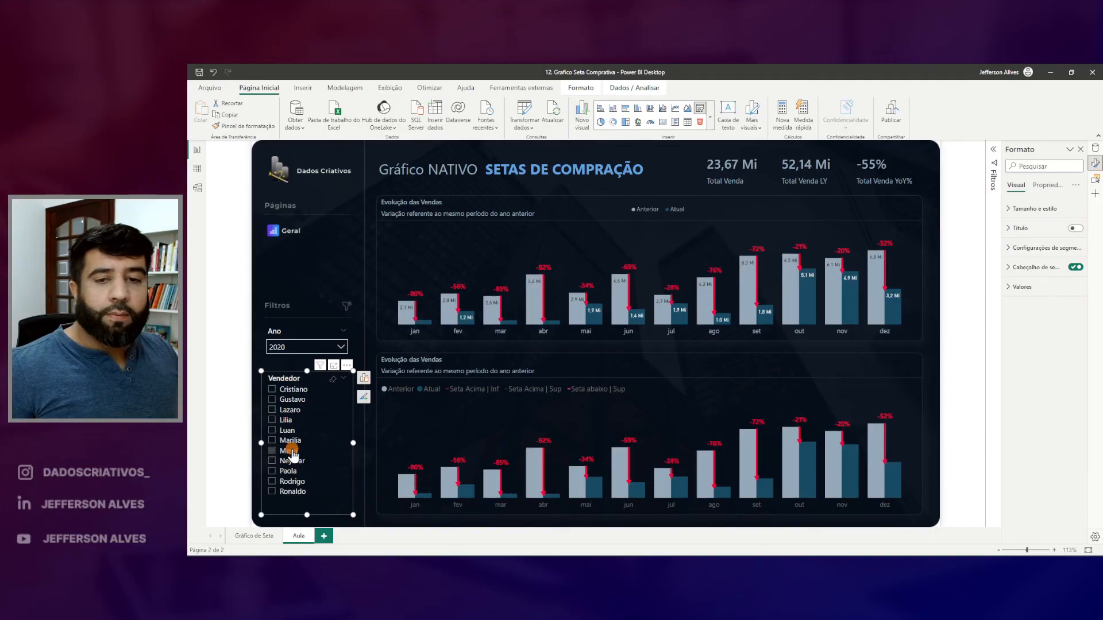
left_click(290, 432)
left_click(290, 347)
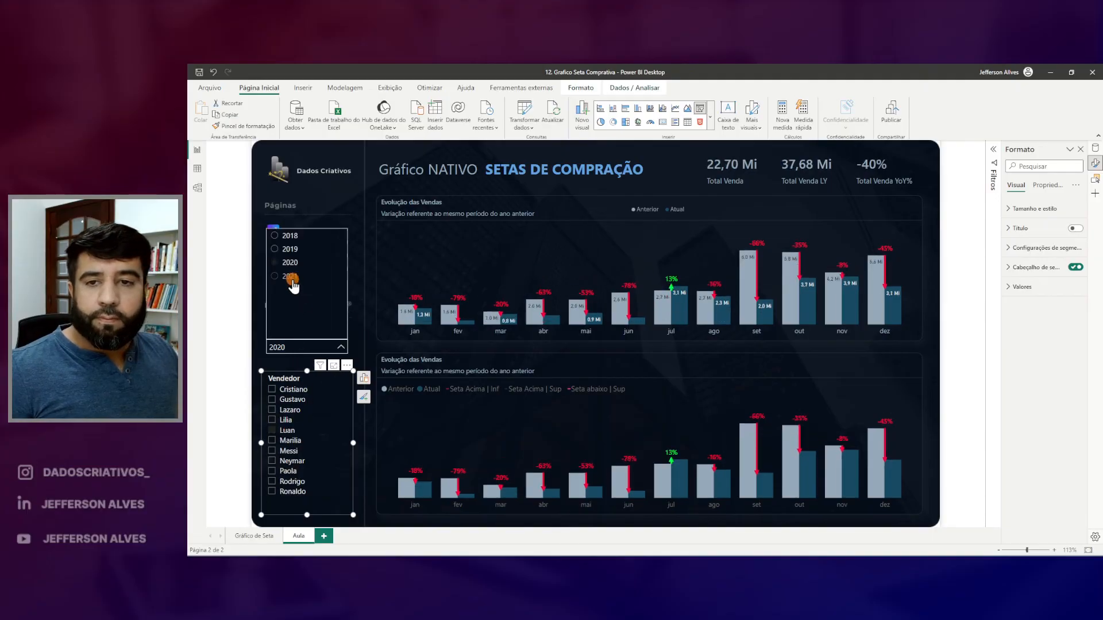
left_click(291, 280)
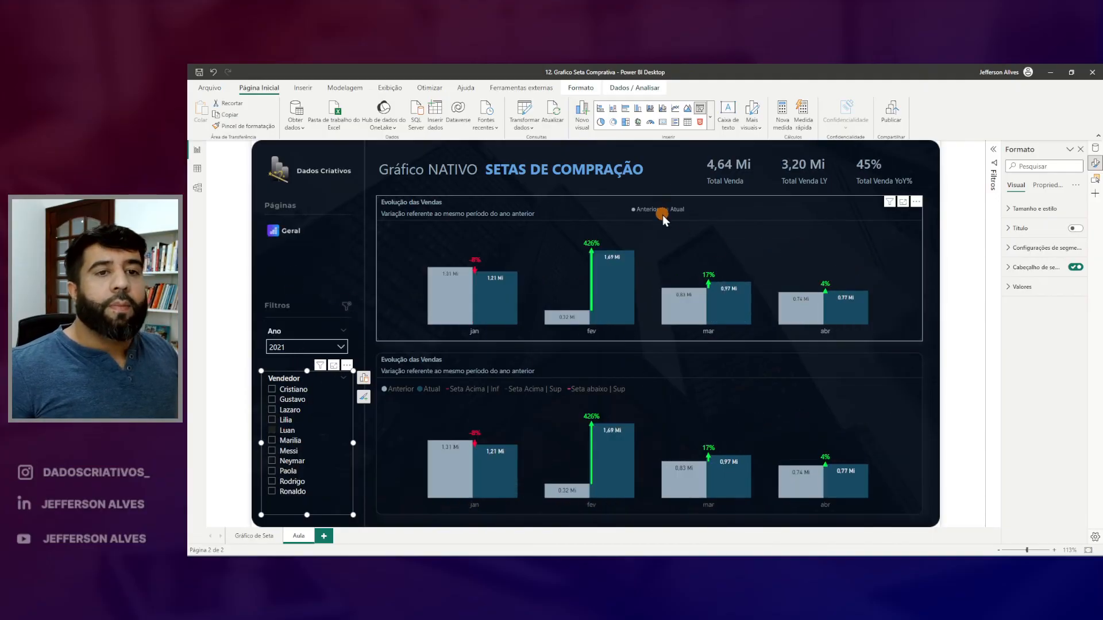
Turn off the legend of the lower Evolução das Vendas chart.
left_click(673, 178)
key("ctrl+2")
left_click_drag(376, 378, 651, 405)
key("Escape")
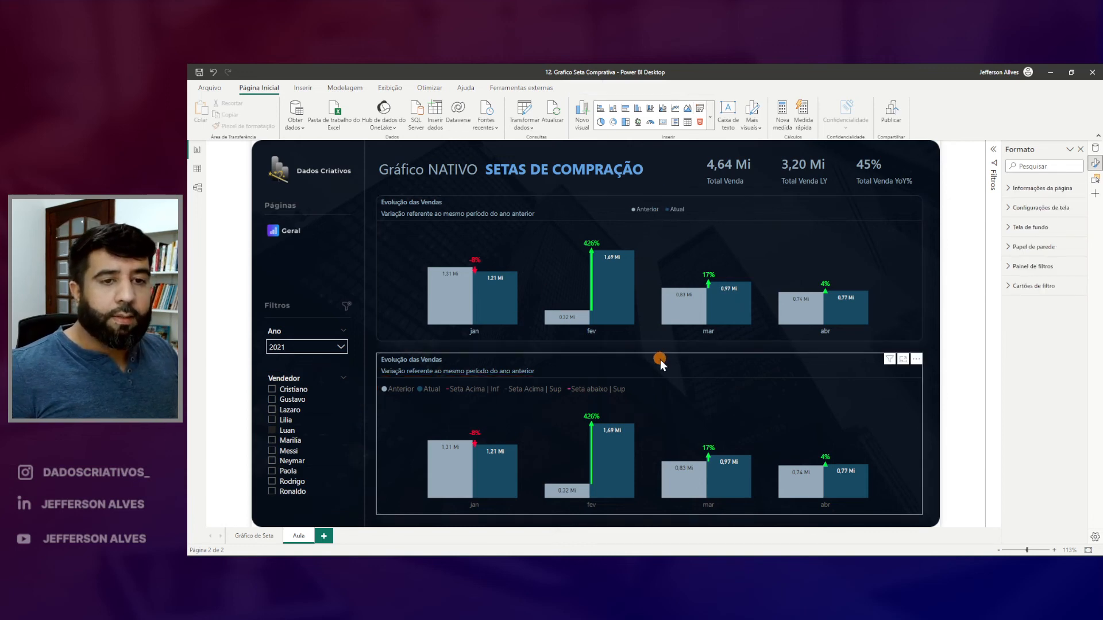
left_click(660, 361)
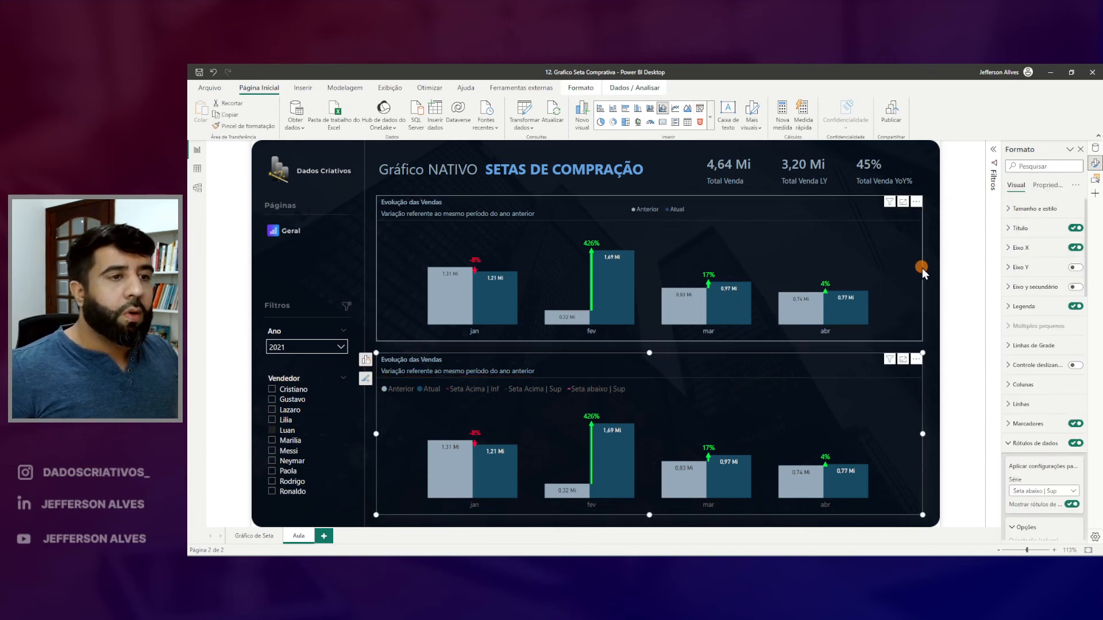
left_click(1076, 307)
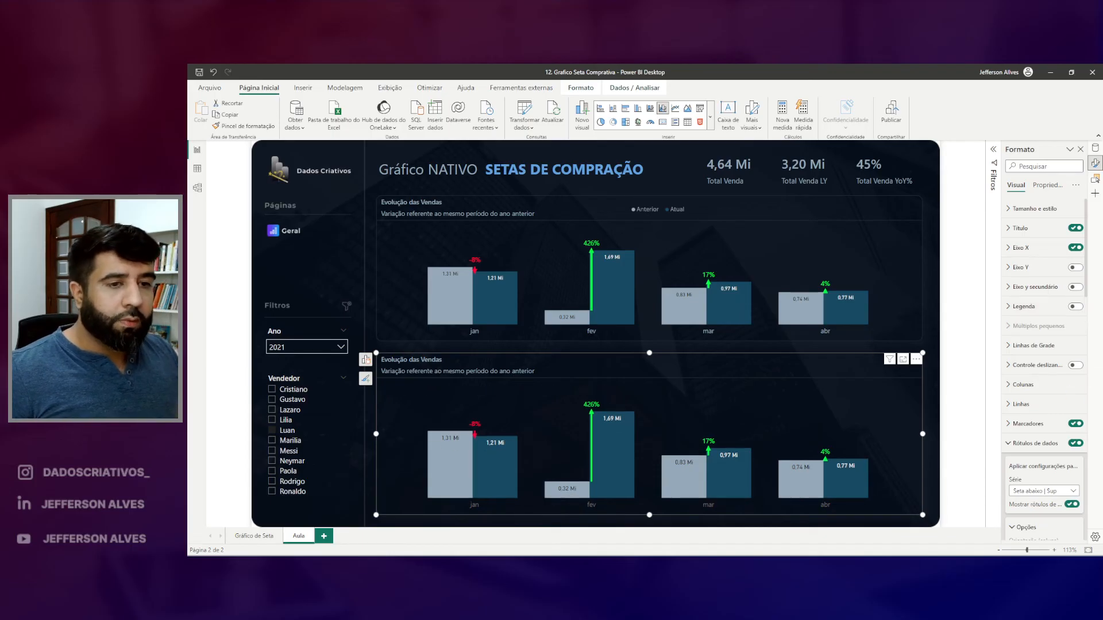
Set the Ano filter to 2018 and examine the lower chart's arrows against the header's total and YoY% indicators.
left_click(323, 349)
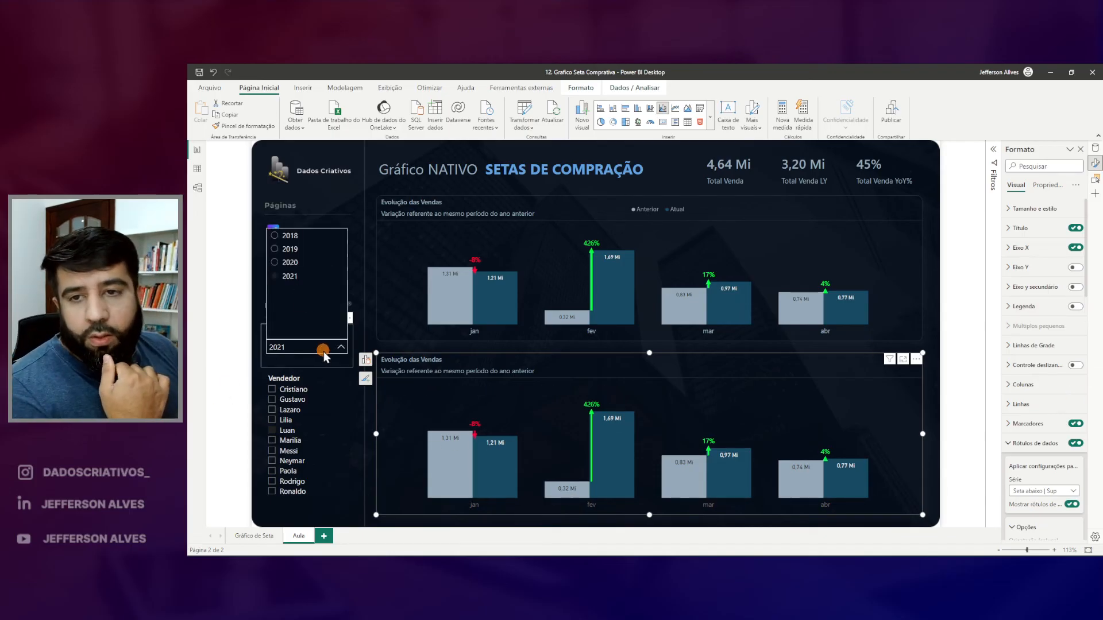
left_click(290, 237)
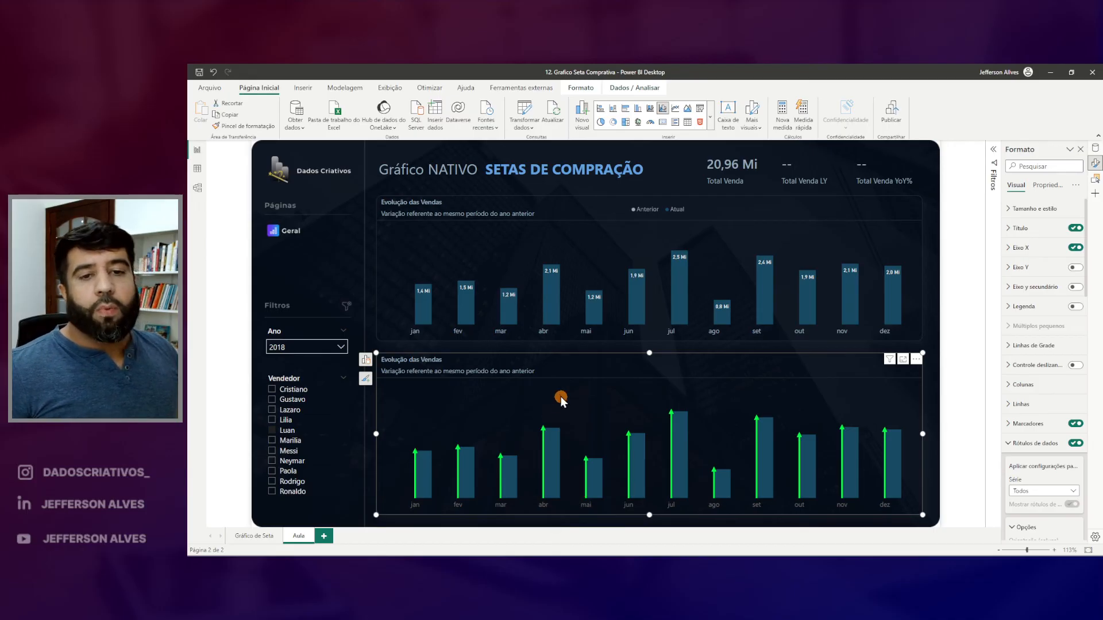
left_click(530, 349)
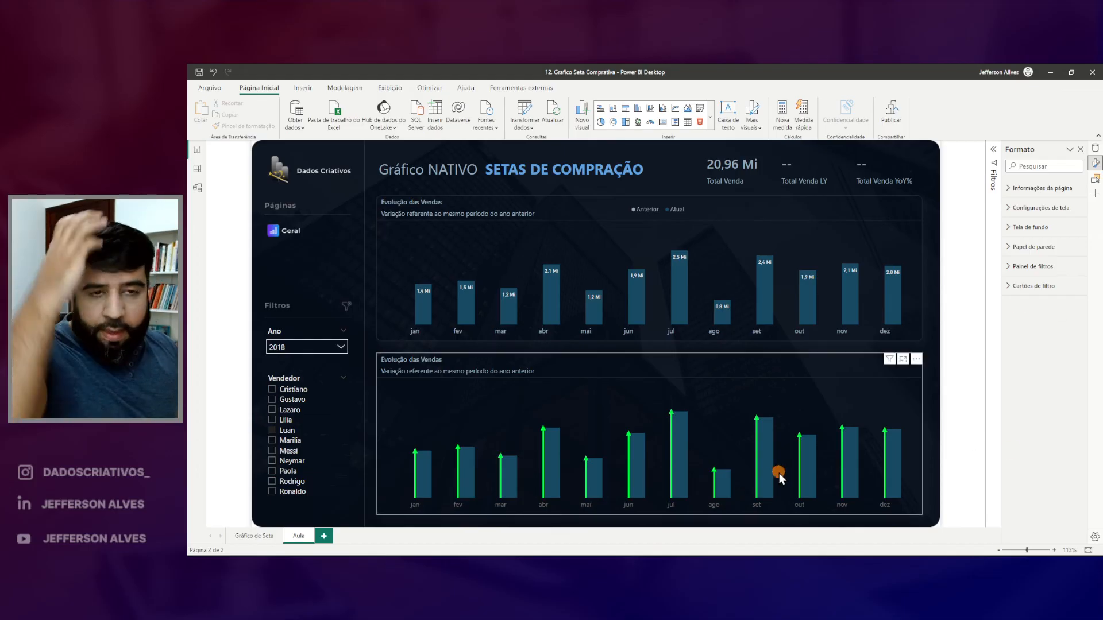
left_click_drag(849, 159, 926, 193)
right_click(660, 182)
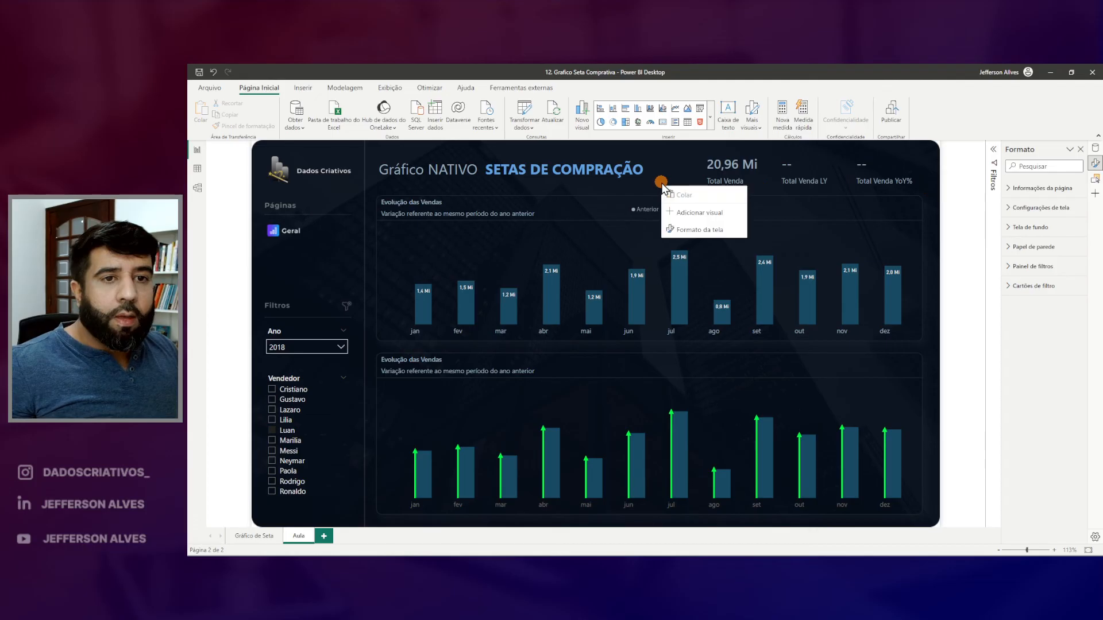
left_click(751, 172)
left_click_drag(852, 157, 881, 181)
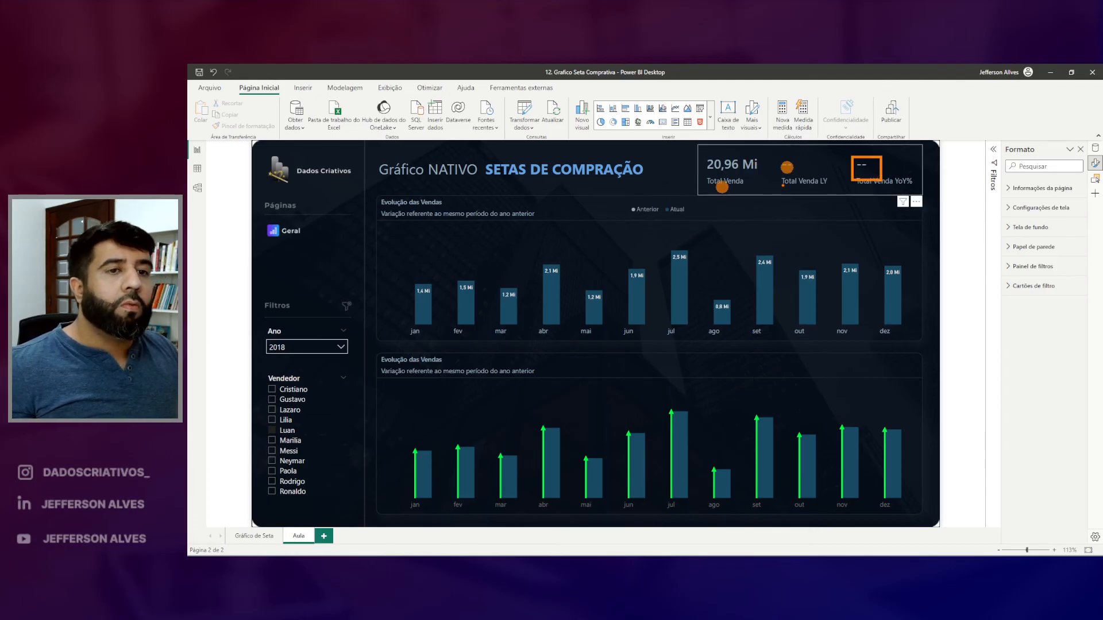
Add a card visual showing the Total Venda YoY% measure and place it in the report's side panel over the Filtros heading.
right_click(738, 186)
right_click(684, 181)
left_click(706, 213)
left_click(617, 179)
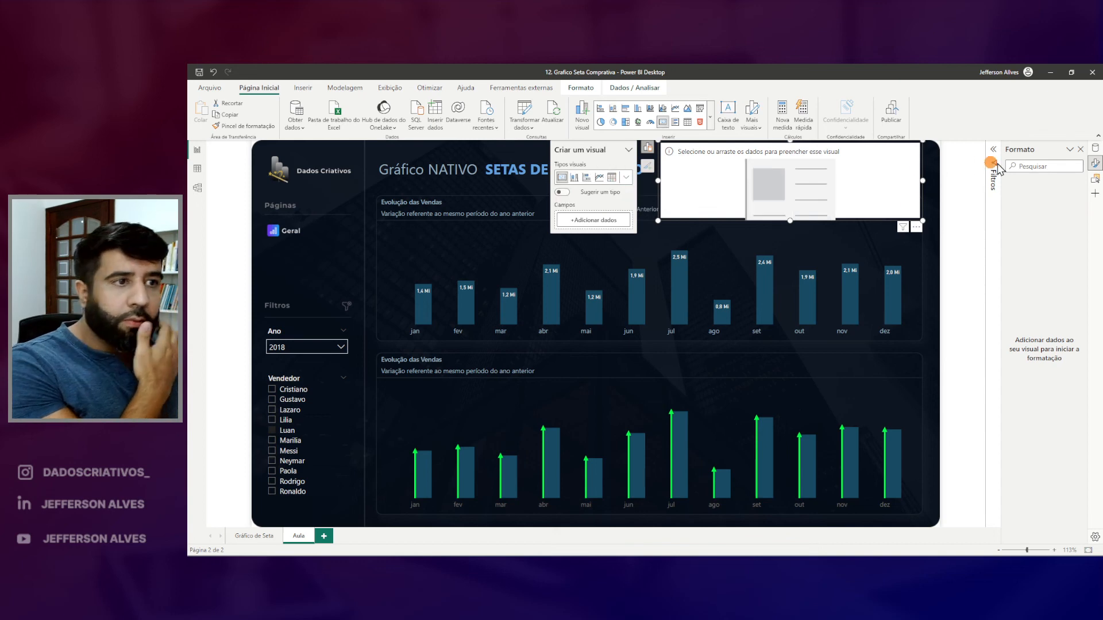
left_click(1096, 151)
left_click(1015, 196)
left_click_drag(1002, 215, 976, 216)
left_click(1004, 231)
left_click_drag(711, 191, 305, 297)
left_click_drag(504, 328, 346, 310)
left_click_drag(247, 339, 332, 364)
left_click_drag(282, 262, 308, 256)
Switch the Ano filter to 2019 and back to 2018, comparing the new card with the header's Total Venda YoY% indicator.
left_click(327, 347)
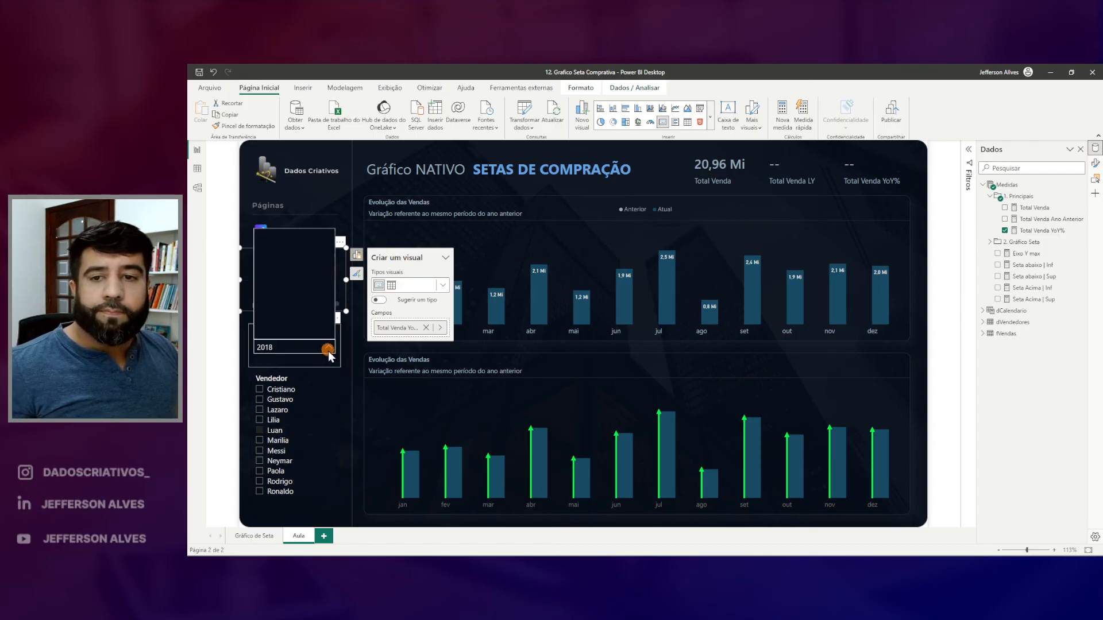
left_click(274, 259)
left_click(328, 347)
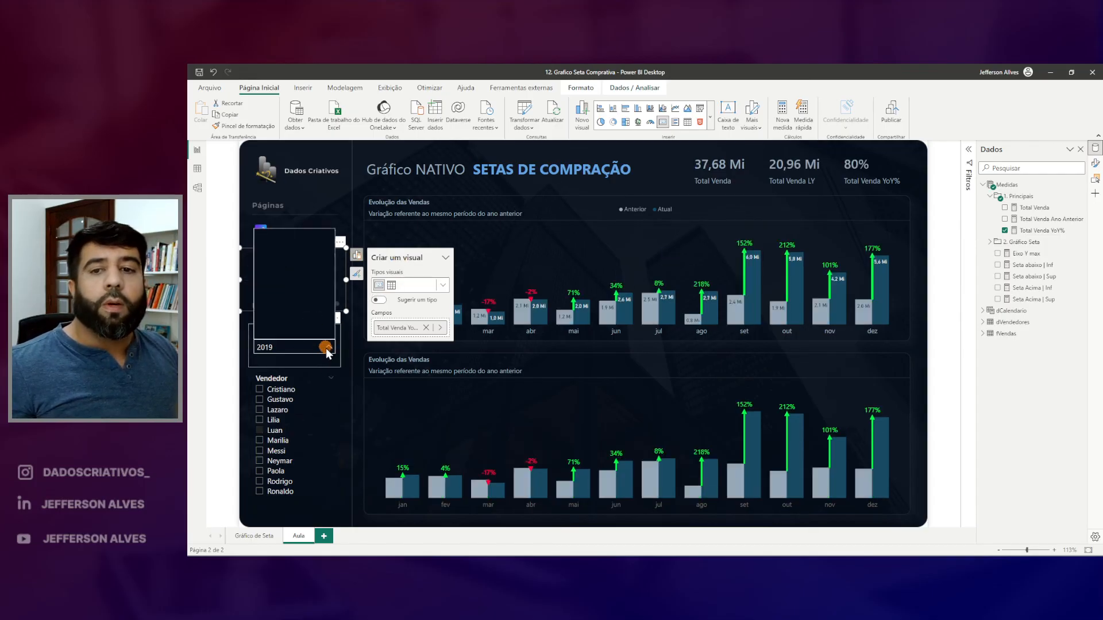
left_click(281, 233)
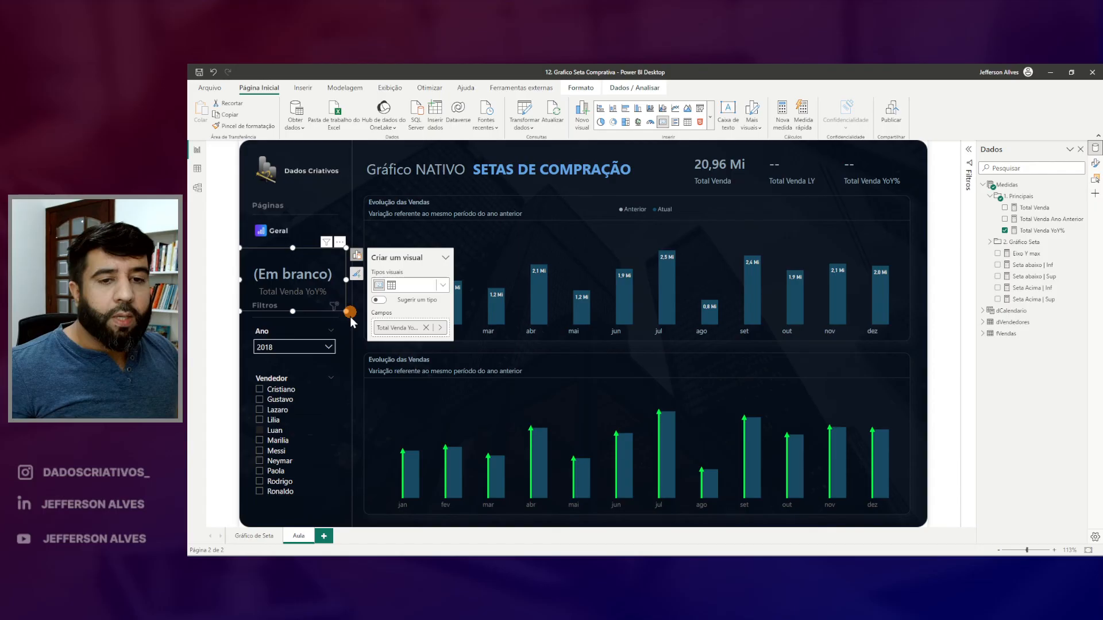
mouse_move(445, 489)
left_mouse_down()
mouse_move(442, 443)
mouse_move(485, 474)
left_mouse_up()
left_click_drag(274, 326, 263, 324)
key("Escape")
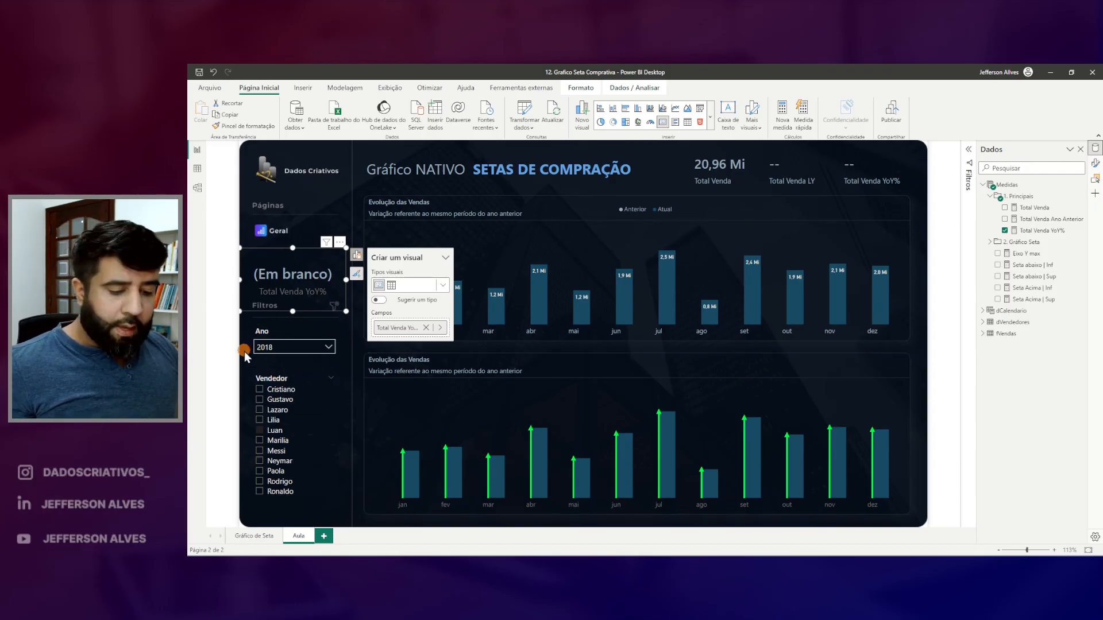
left_click_drag(248, 258, 340, 304)
left_click_drag(897, 168, 906, 153)
mouse_move(245, 350)
left_mouse_down()
mouse_move(270, 293)
mouse_move(317, 312)
mouse_move(296, 253)
left_mouse_up()
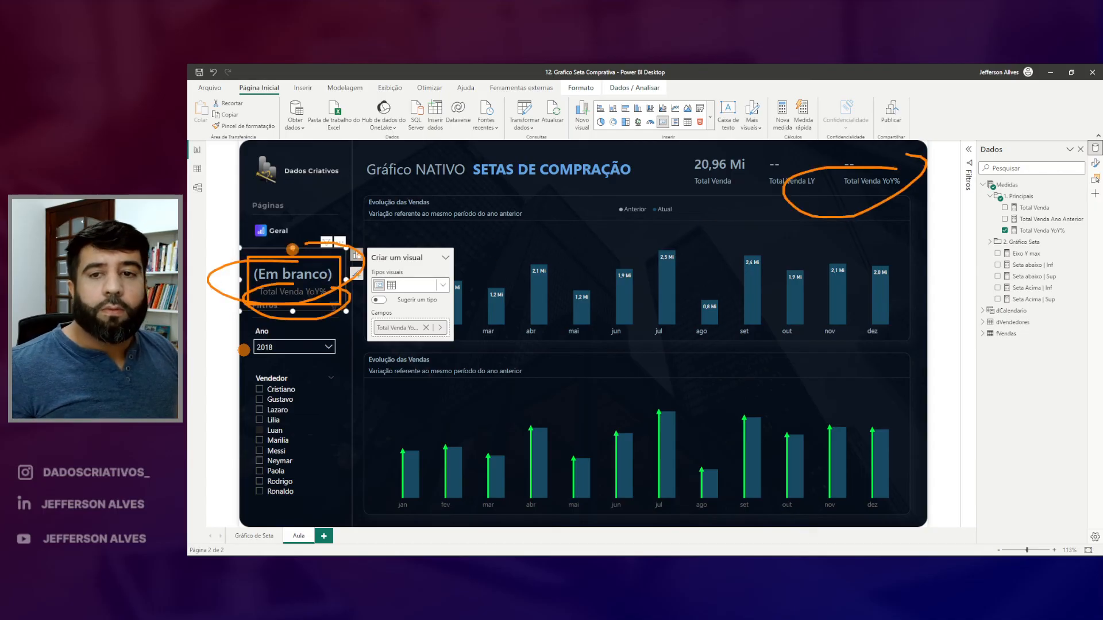
key("Escape")
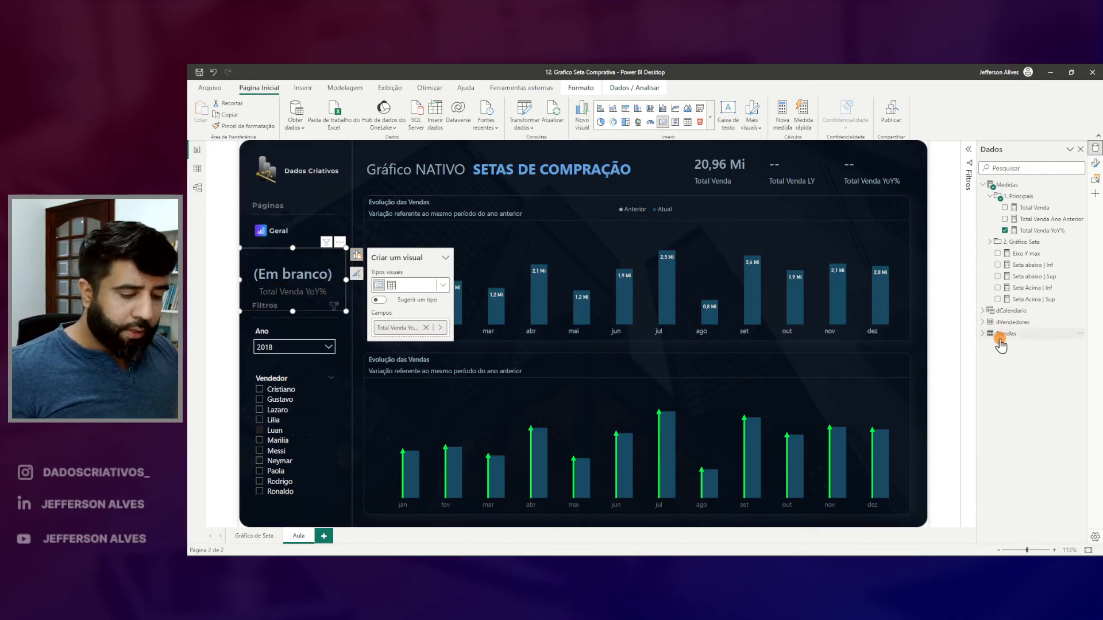
Open the Seta Acima | Sup measure's formula and add && after vAtual >= vAnterior in its IF condition.
left_click(1034, 300)
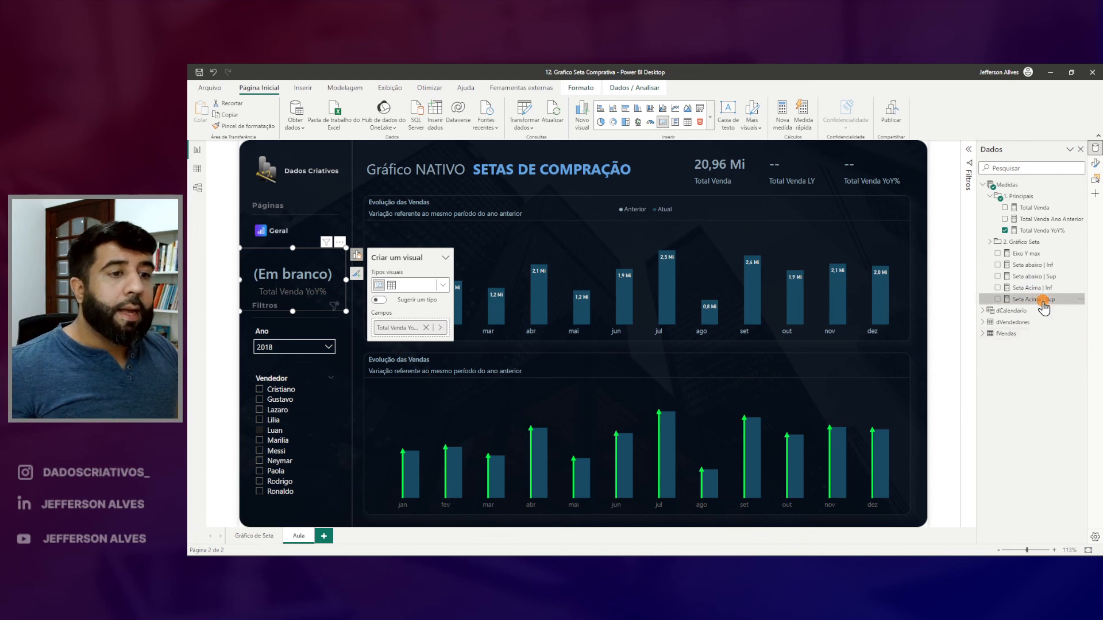
left_click_drag(661, 492, 653, 406)
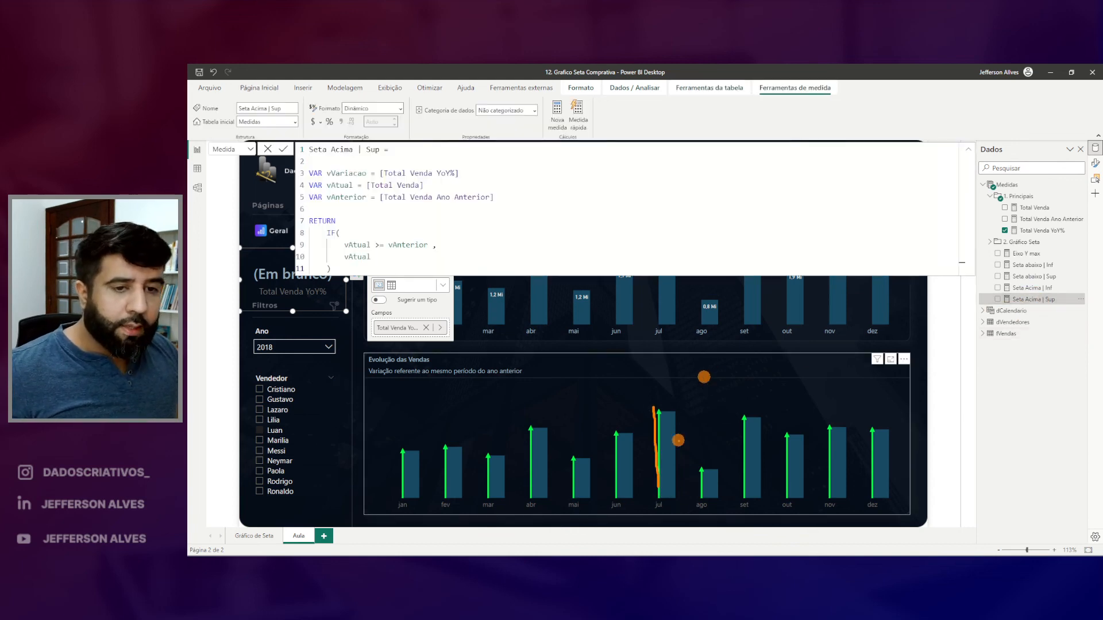
key("Escape")
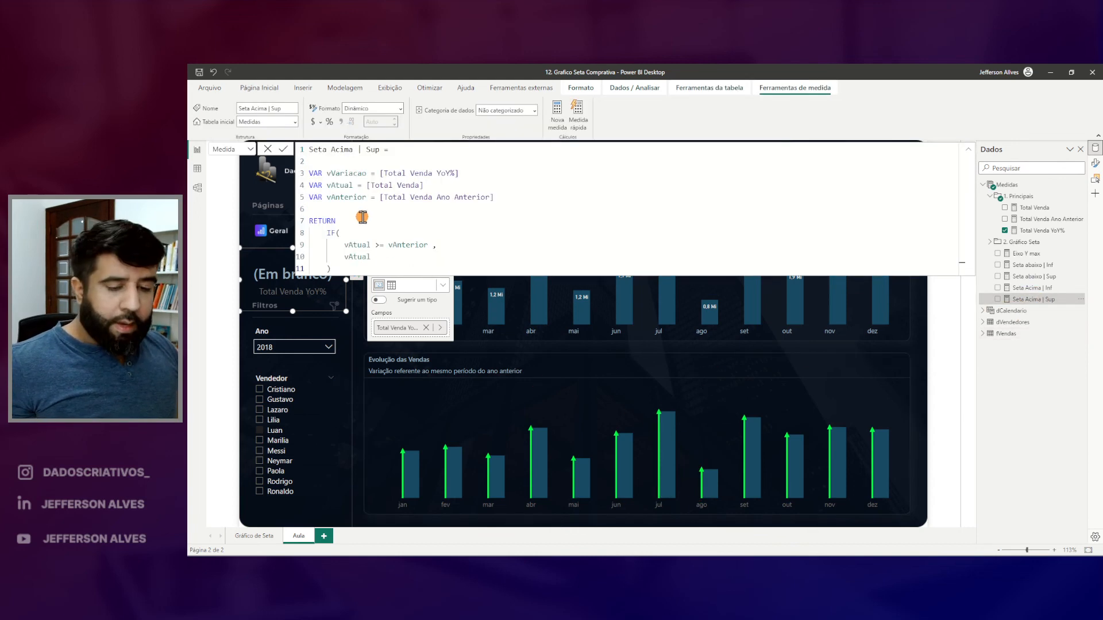
left_click_drag(337, 234, 431, 254)
key("Escape")
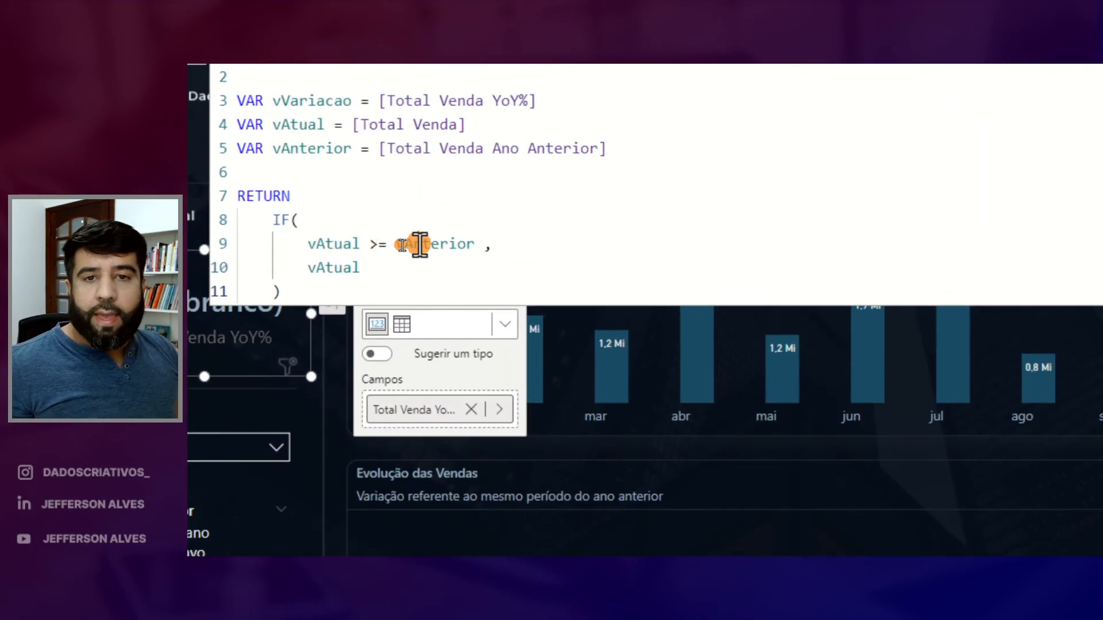
left_click(487, 237)
type("&&")
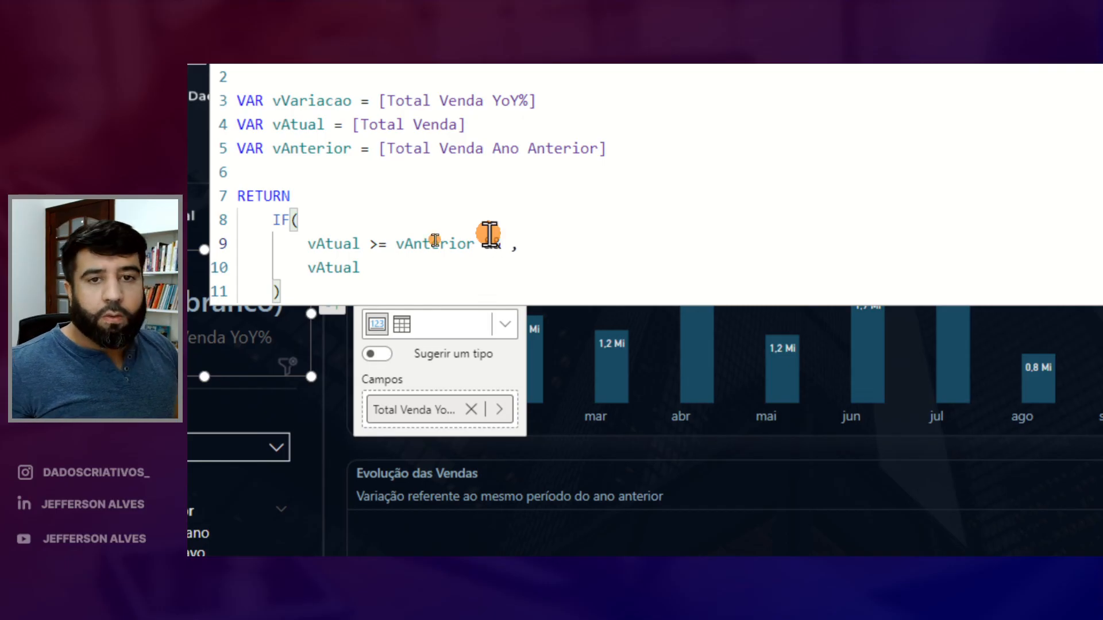
Complete the Seta Acima | Sup condition with NOT ISBLANK( vVariacao ) and apply the formula.
left_click_drag(352, 333, 478, 353)
mouse_move(463, 296)
left_mouse_down()
mouse_move(480, 292)
mouse_move(347, 266)
left_mouse_up()
key("Escape")
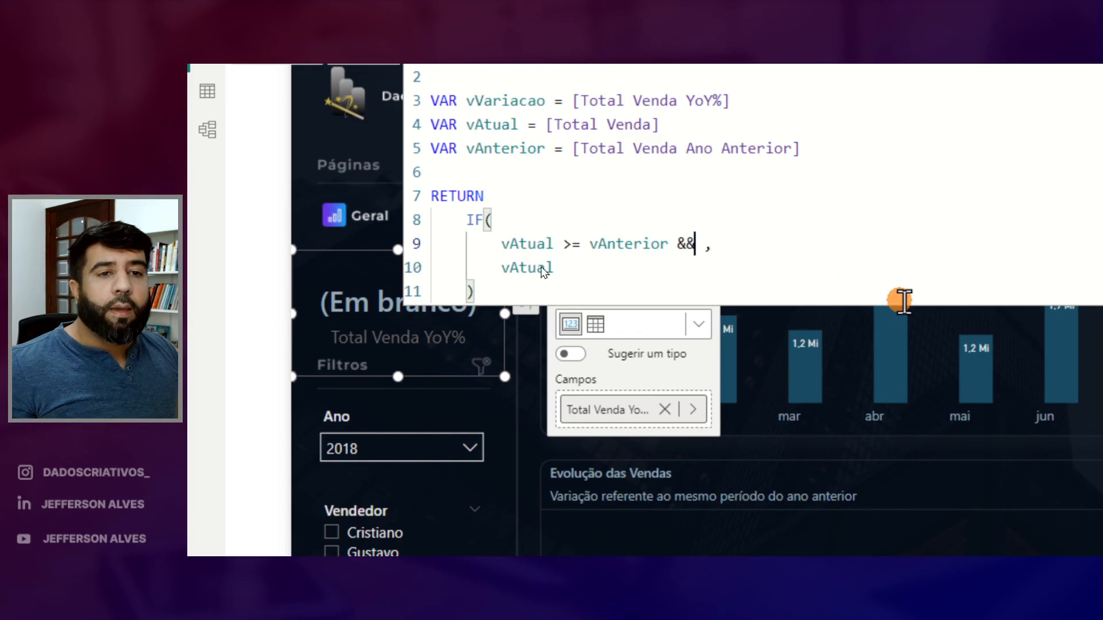
left_click_drag(326, 322, 514, 366)
left_click_drag(560, 80, 761, 116)
left_click_drag(478, 107, 537, 111)
key("Escape")
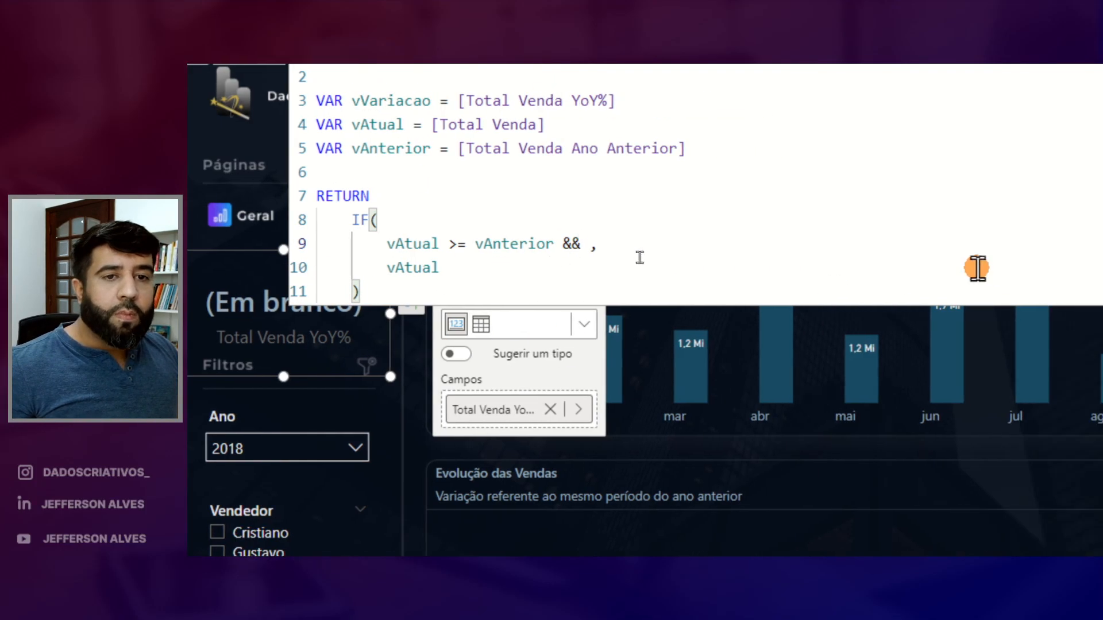
type("not")
left_click(639, 262)
key("BackSpace")
type("is")
key("Down")
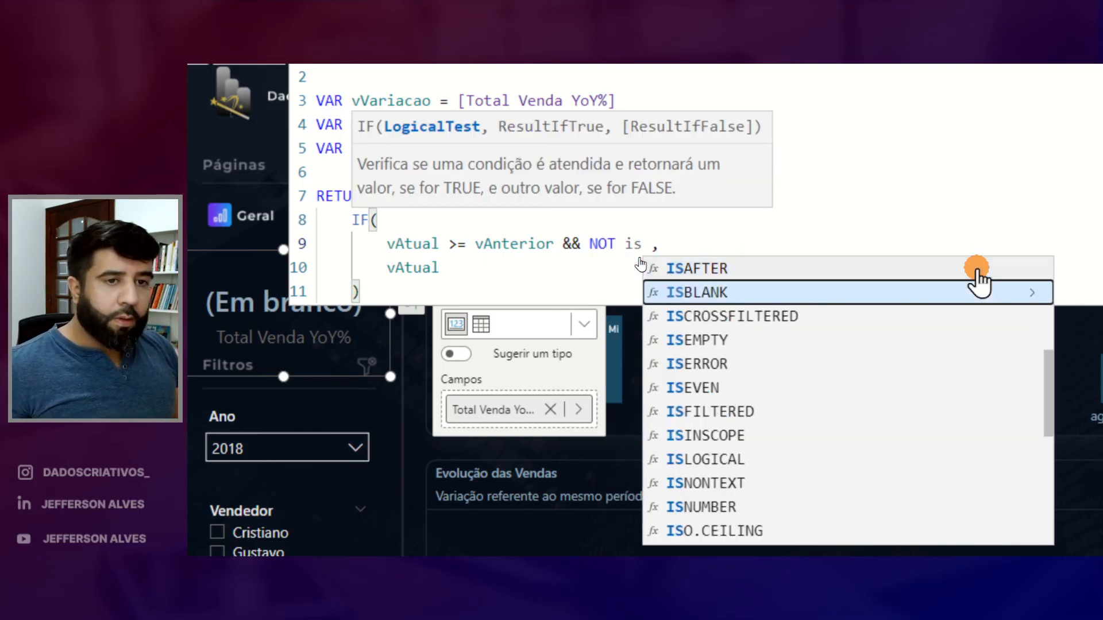
key("Tab")
type("vv")
key("Tab")
type(")")
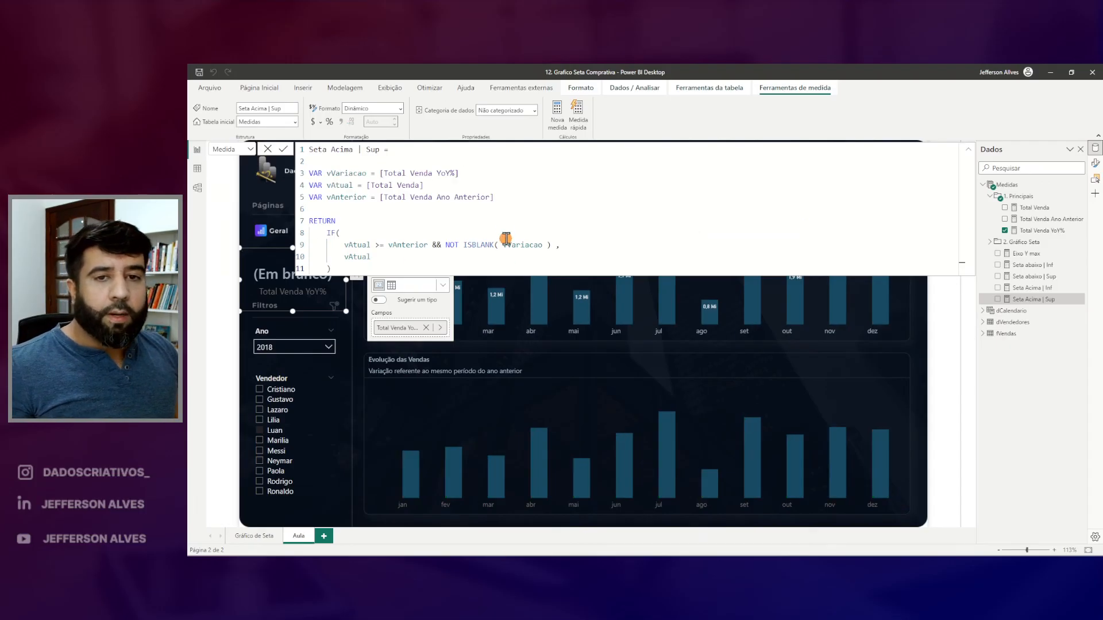
key("Return")
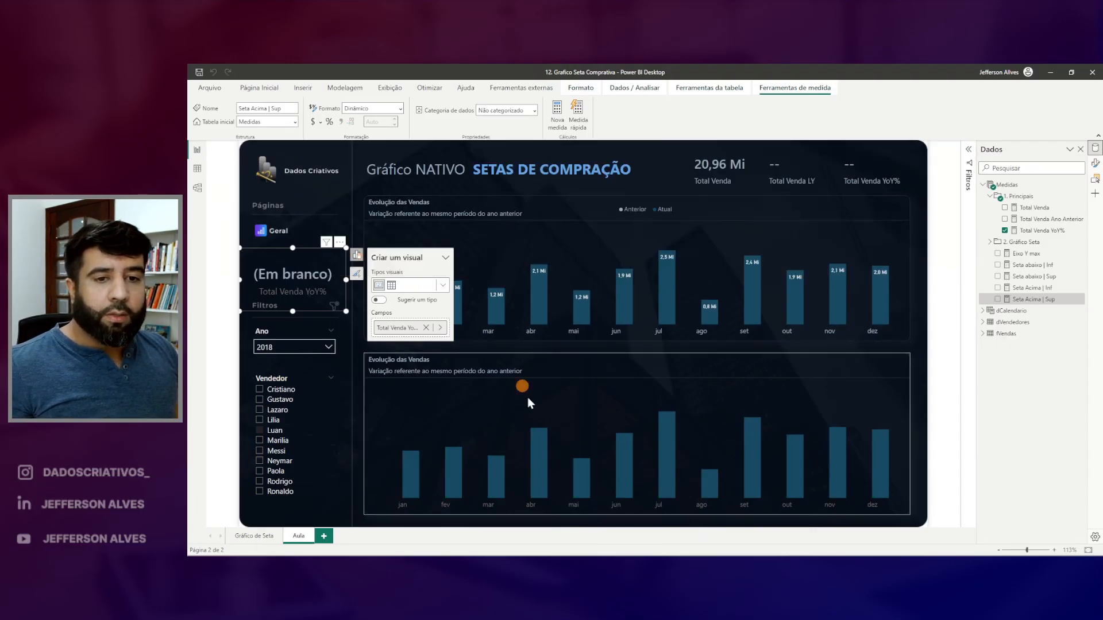
Test the corrected arrows by setting the Ano filter to 2020, 2021, 2019 and 2018 in turn.
left_click(338, 186)
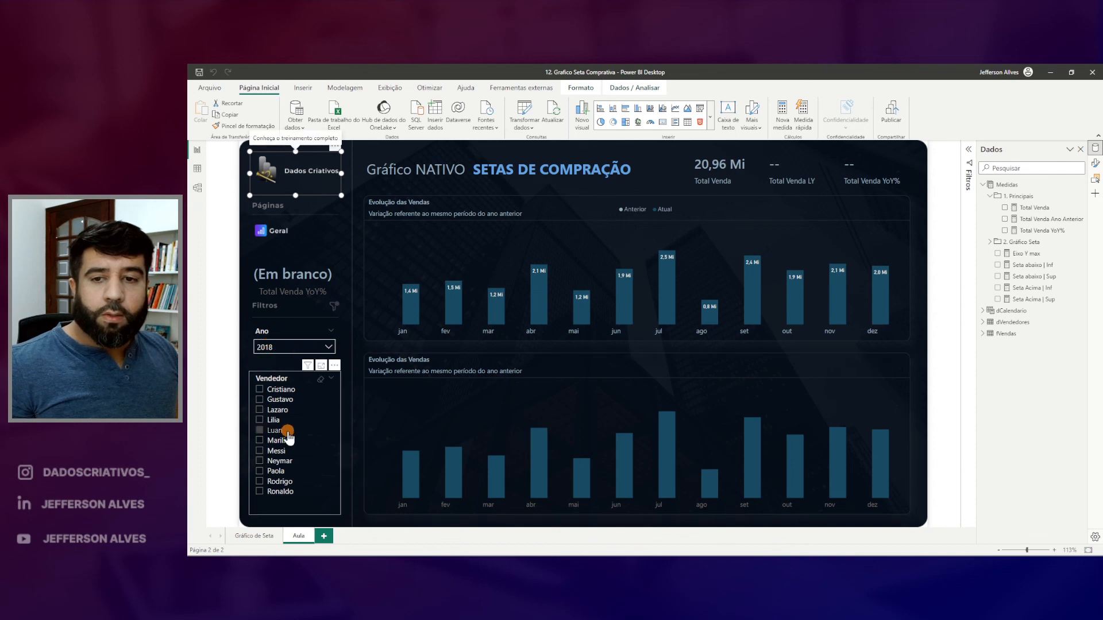
left_click(295, 347)
left_click(283, 270)
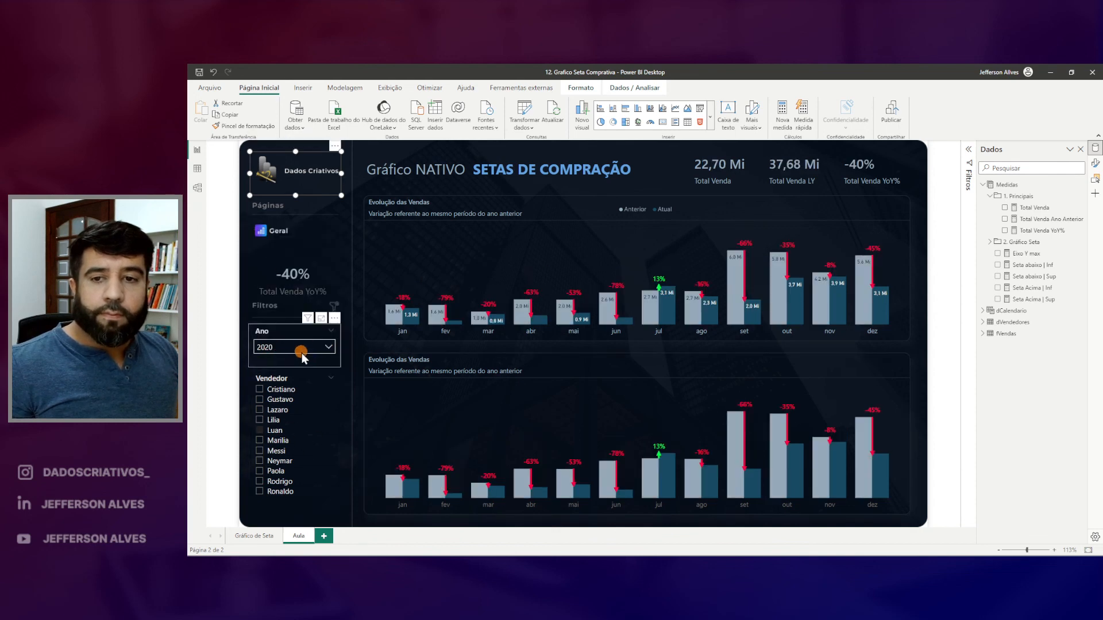
left_click(303, 351)
left_click(277, 276)
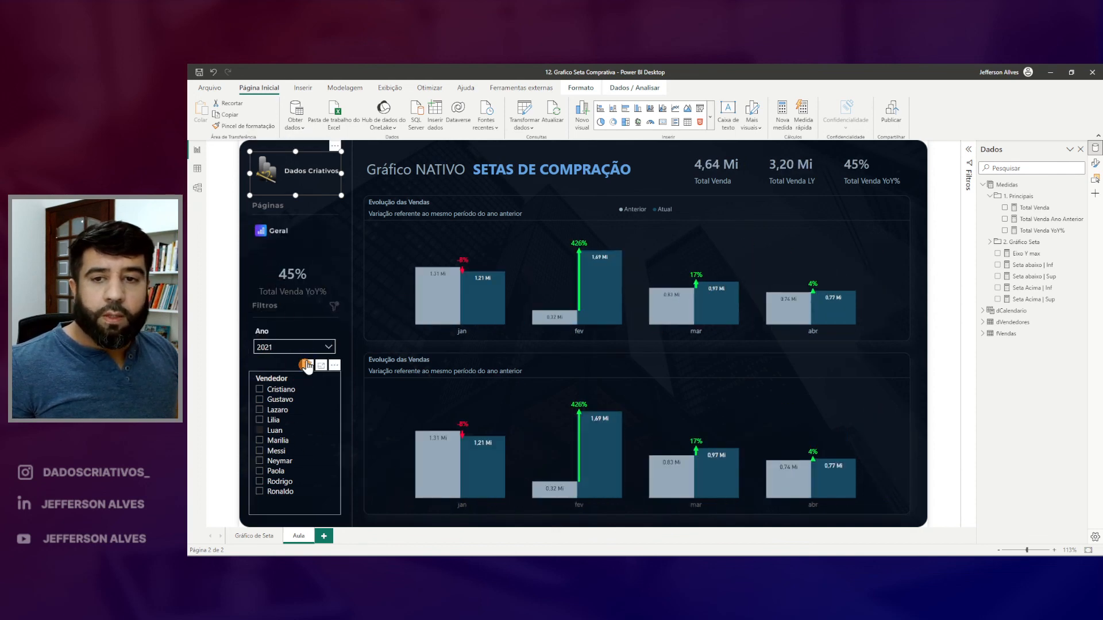
left_click(295, 347)
left_click(274, 255)
left_click(290, 347)
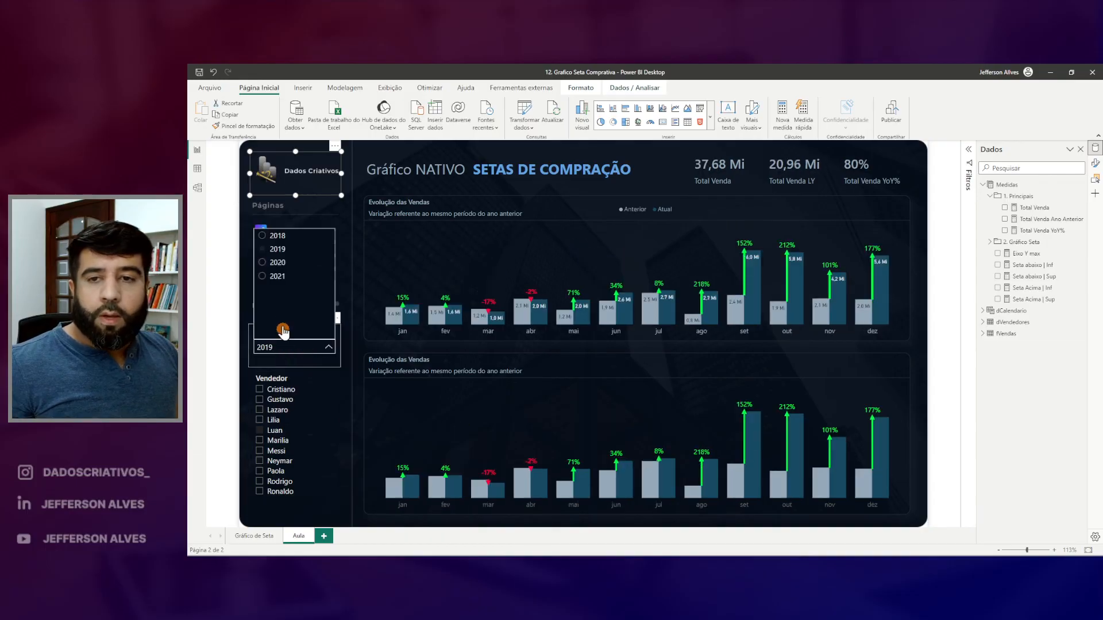
left_click(277, 245)
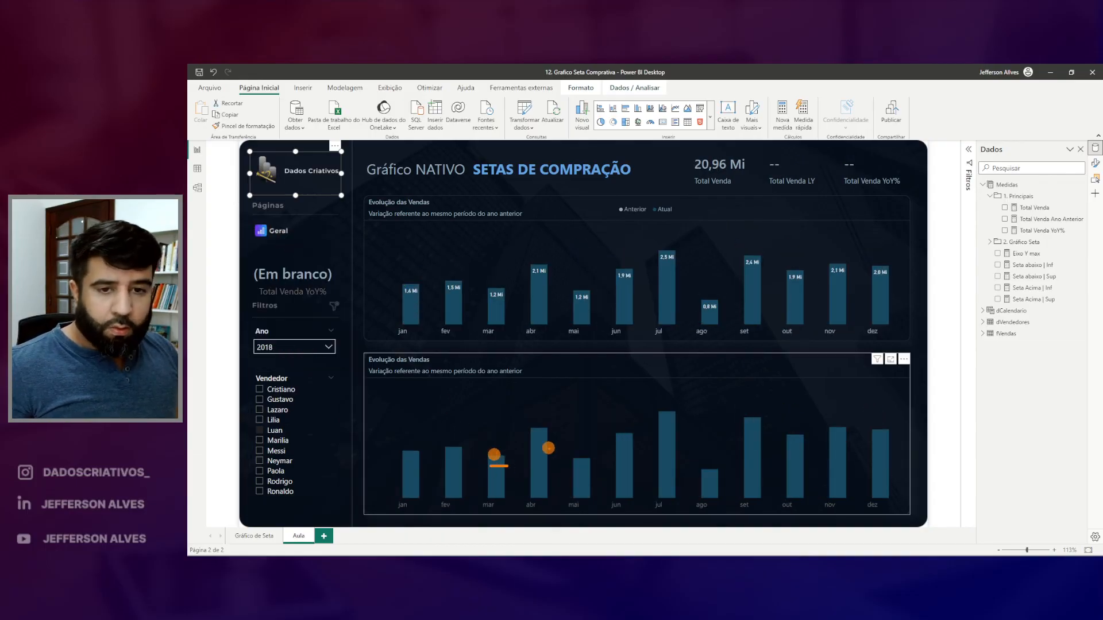
Set the data label font size to 8 for both the Atual and Anterior series of the lower chart.
left_click(1095, 163)
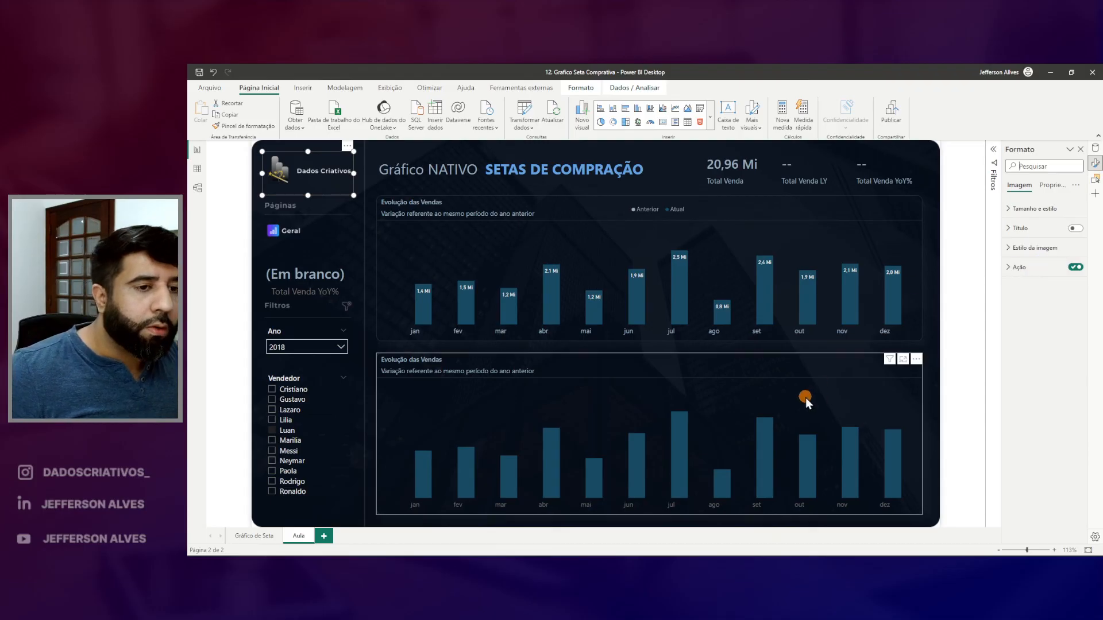
left_click(795, 358)
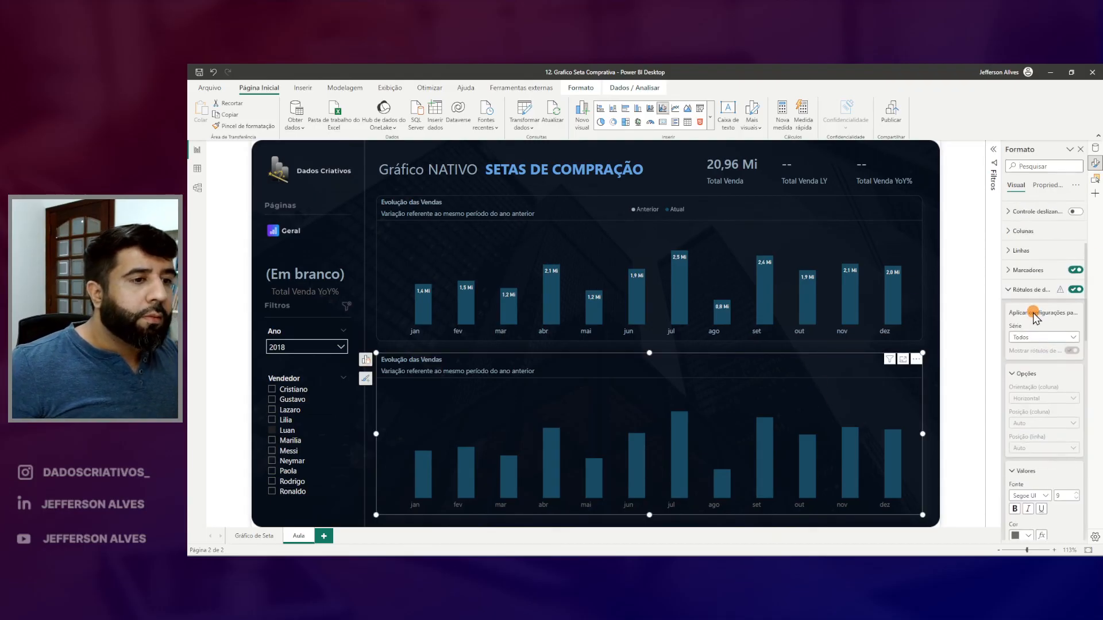
left_click(1043, 337)
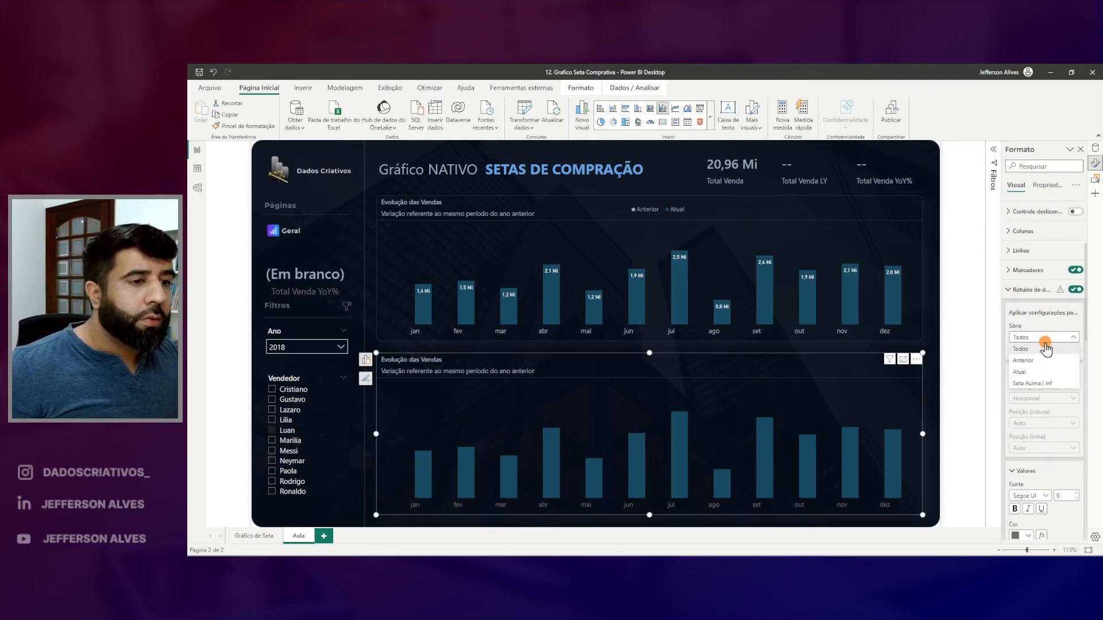
left_click(1041, 373)
scroll(1057, 442, "down", 2)
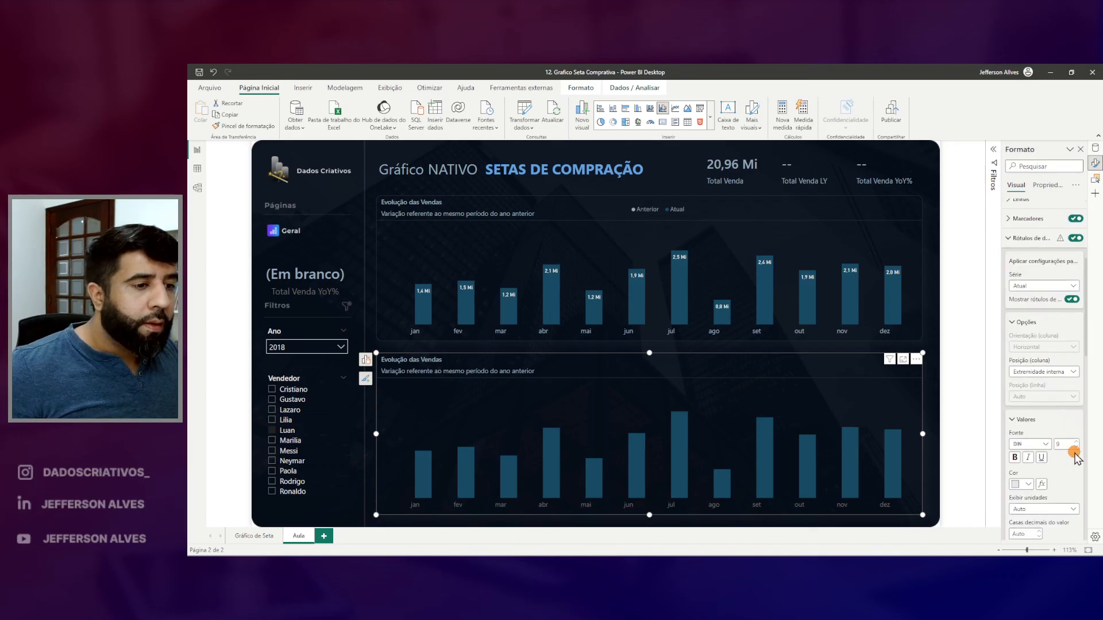
left_click(1076, 447)
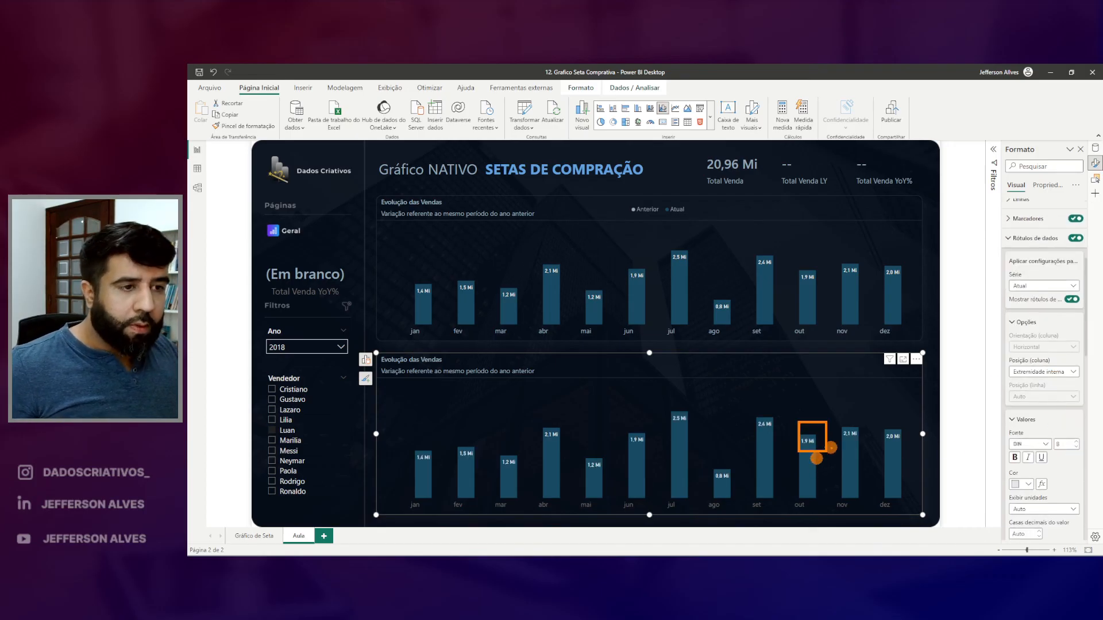
left_click(1073, 286)
left_click(1034, 310)
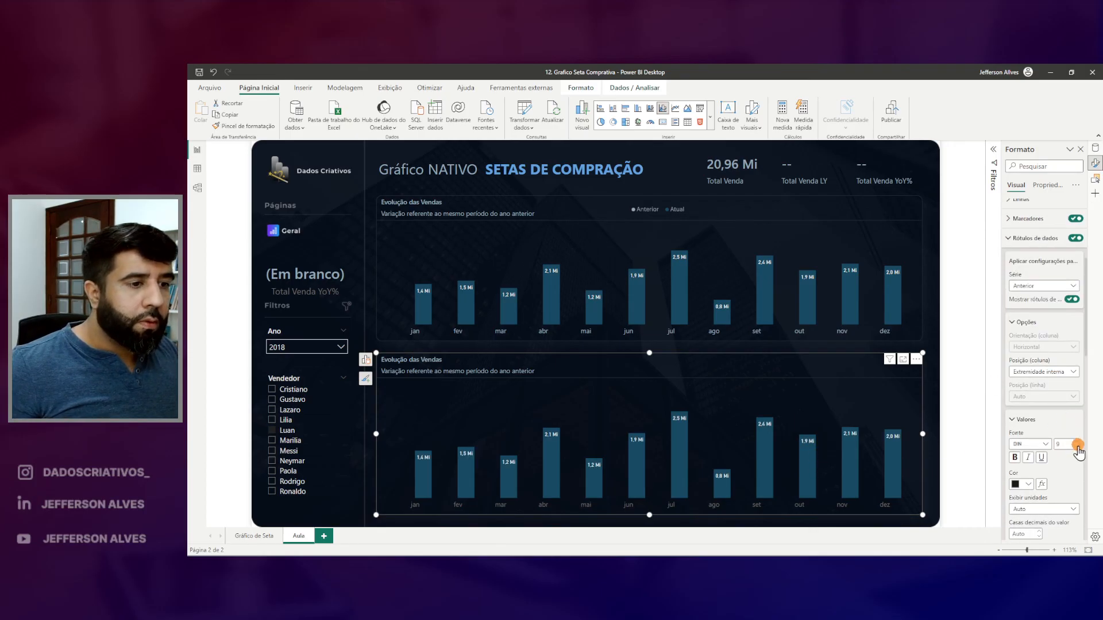
Set the Ano filter to 2019 and try different Vendedor selections to check the labels and arrows in both charts.
left_click(290, 348)
left_click(287, 249)
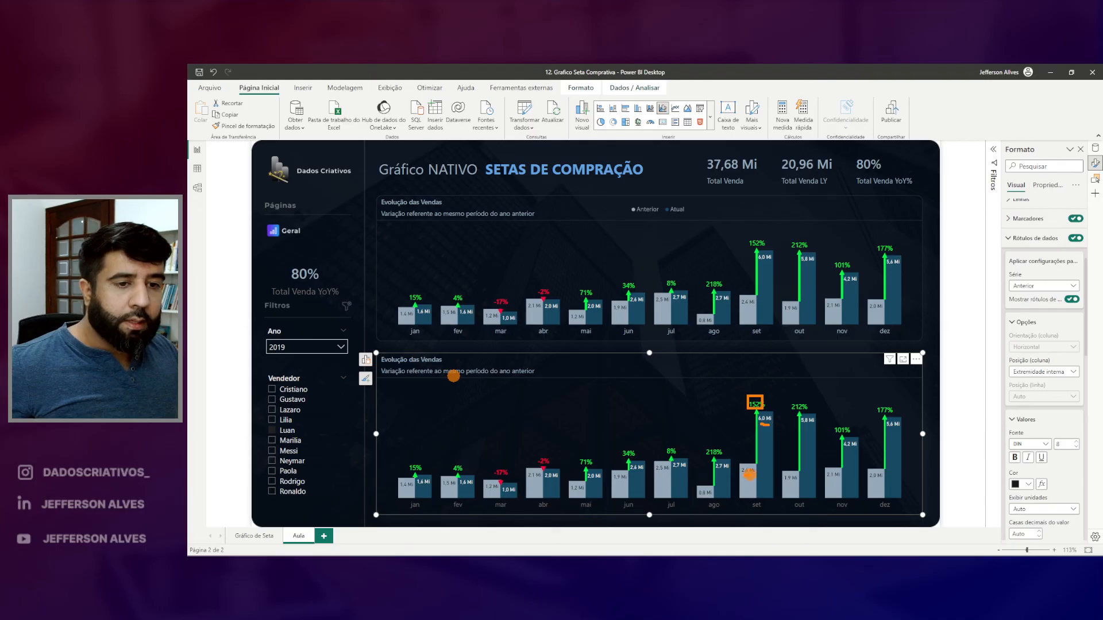
key("Escape")
left_click(291, 413)
left_click(292, 449)
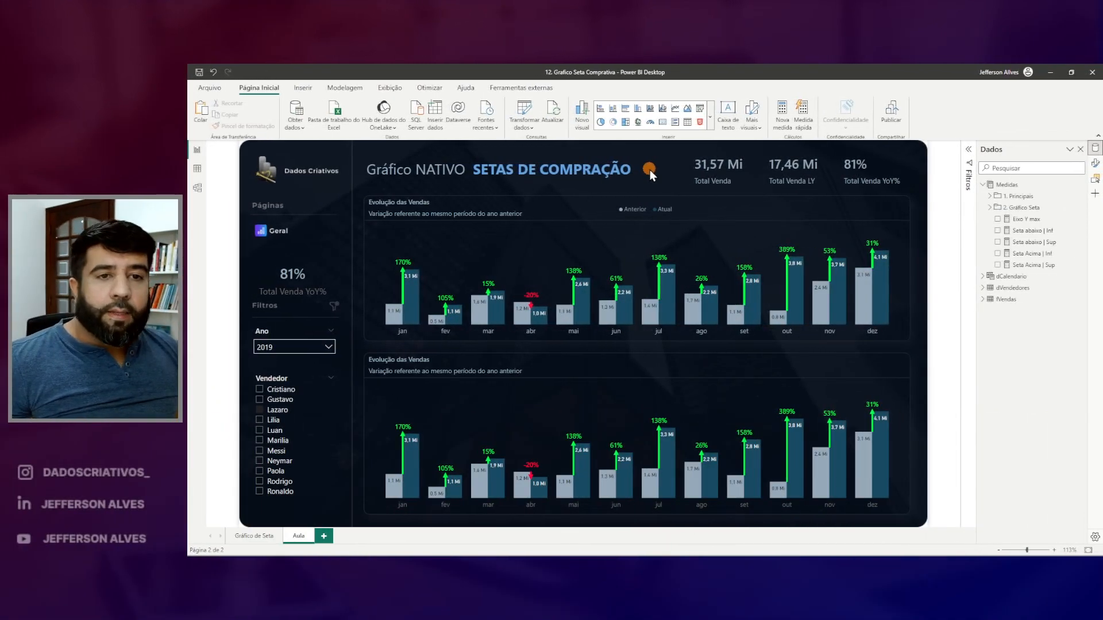
Switch to Figma to examine the Anterior and Atual legend graphic, then return to the Power BI report.
left_click_drag(612, 200, 675, 224)
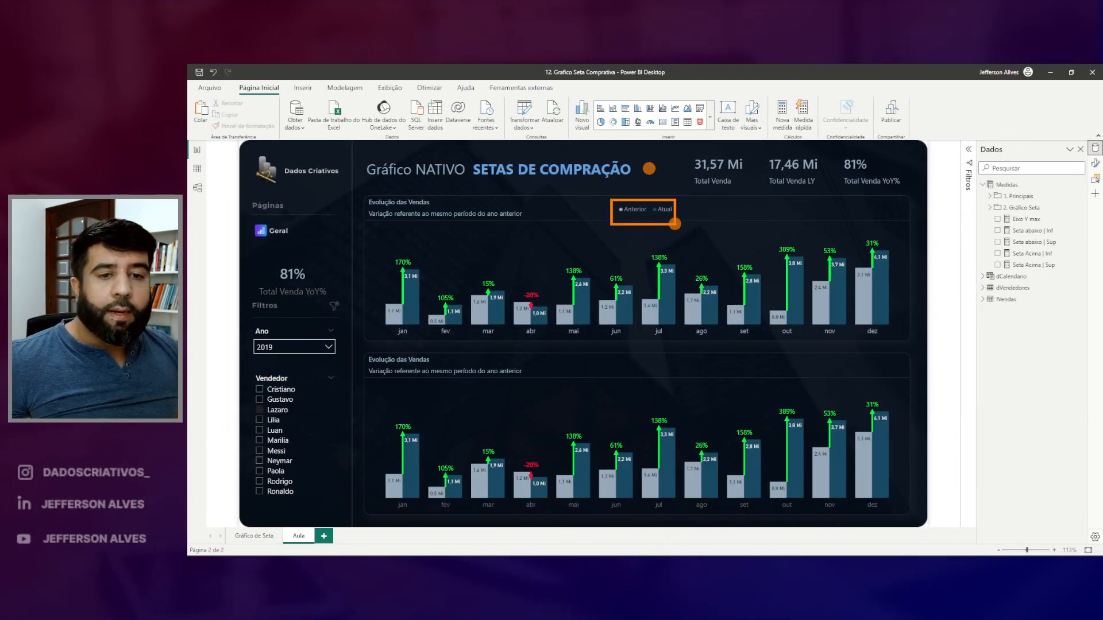
left_click_drag(668, 316, 670, 329)
key("Escape")
key("alt+Tab")
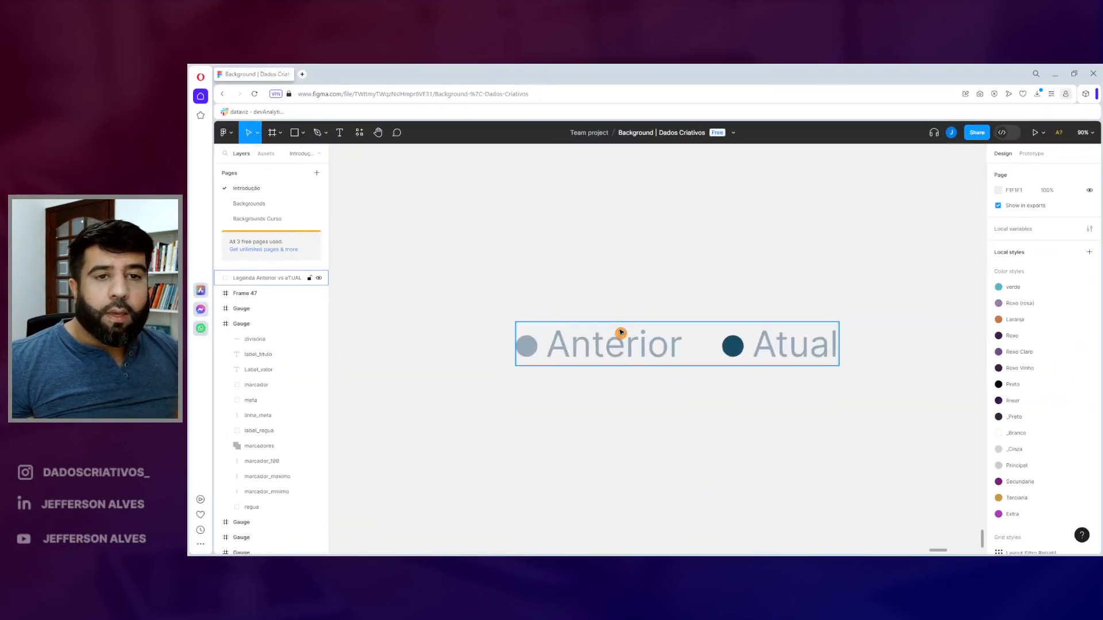
left_click_drag(491, 287, 872, 399)
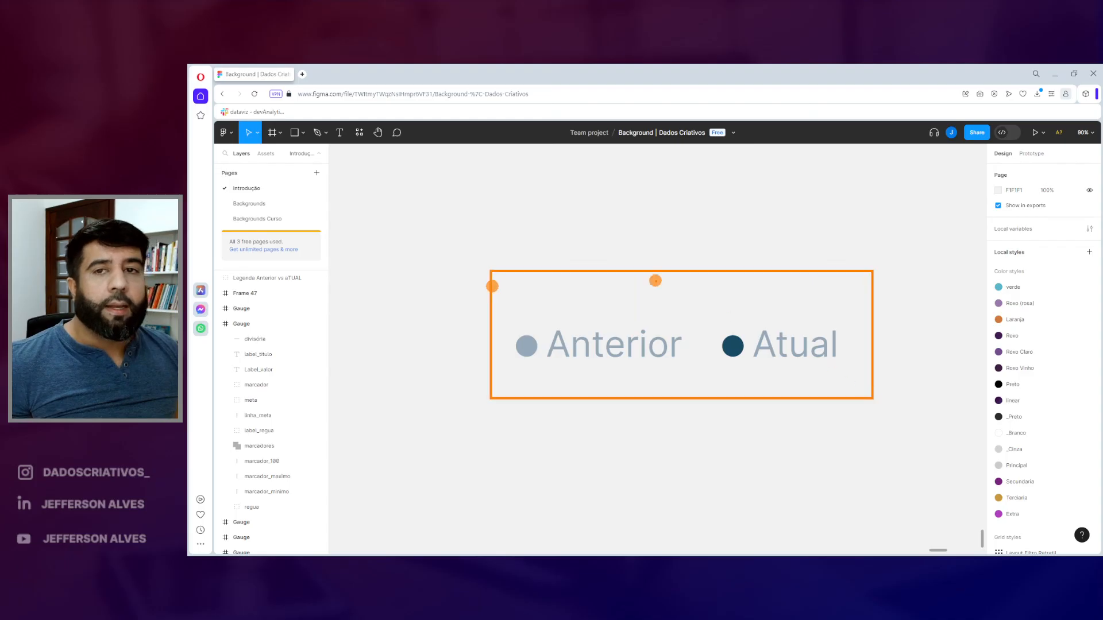
left_click_drag(589, 221, 572, 221)
left_click_drag(724, 207, 731, 210)
left_click_drag(603, 238, 633, 237)
left_click_drag(746, 242, 781, 241)
left_click_drag(572, 224, 558, 251)
left_click_drag(709, 227, 715, 268)
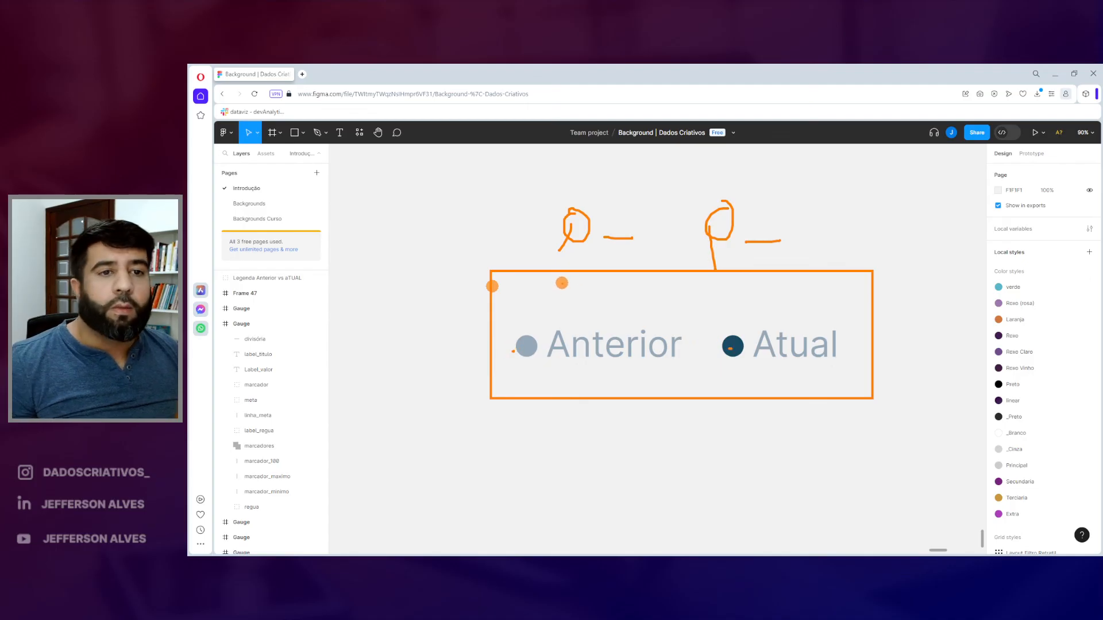
key("Escape")
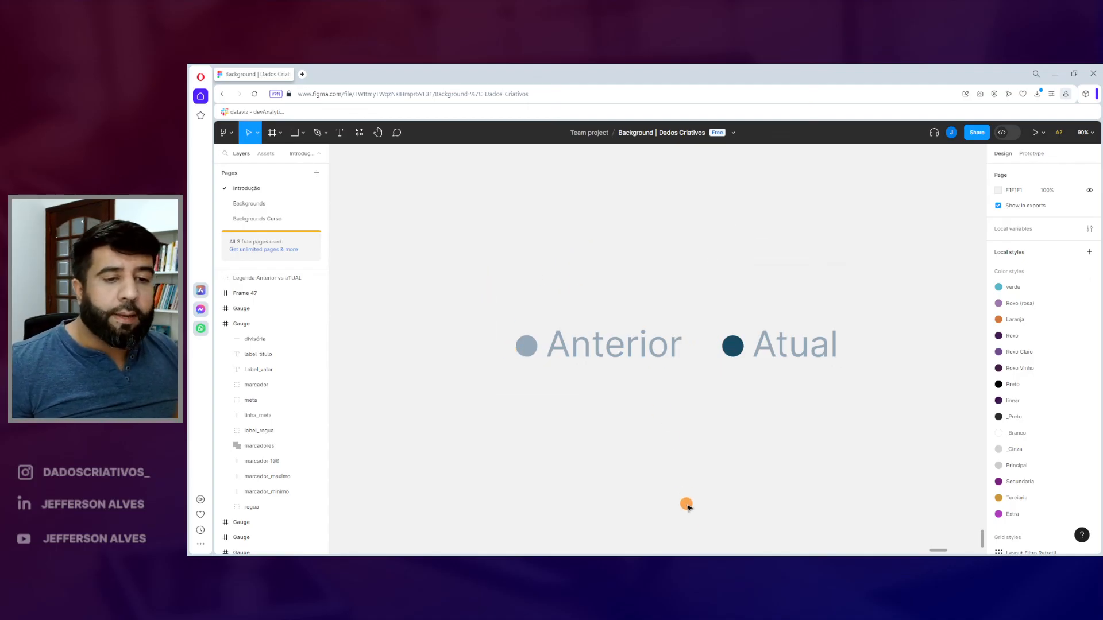
left_click(694, 564)
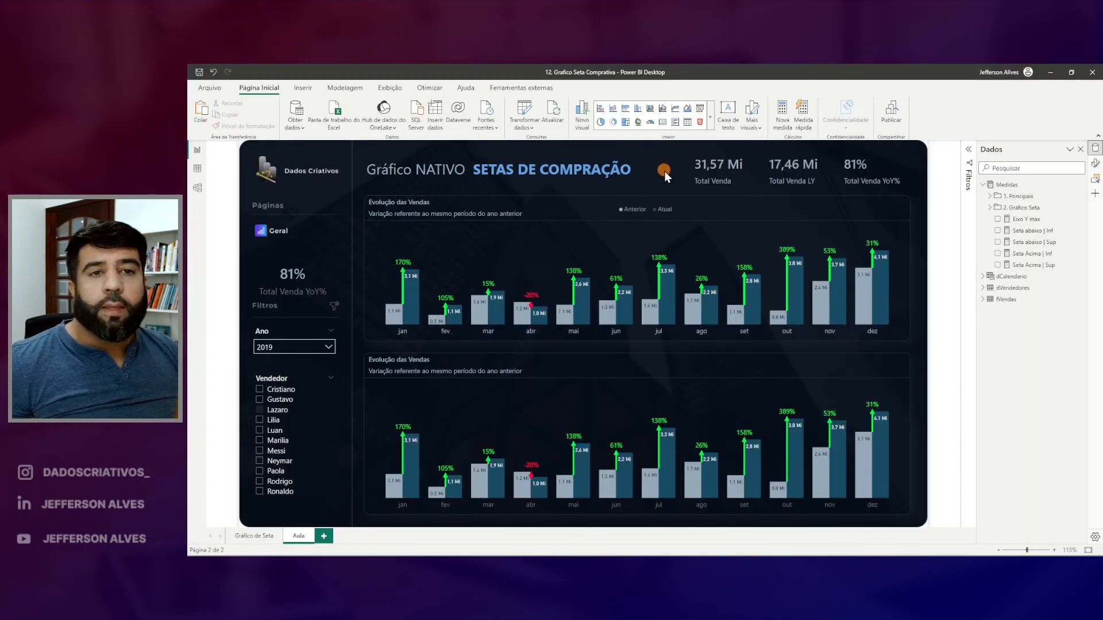
Copy the Anterior/Atual legend image from the Gráfico de Seta page and place it centred above the Aula page's lower chart columns.
left_click(258, 540)
left_click(638, 264)
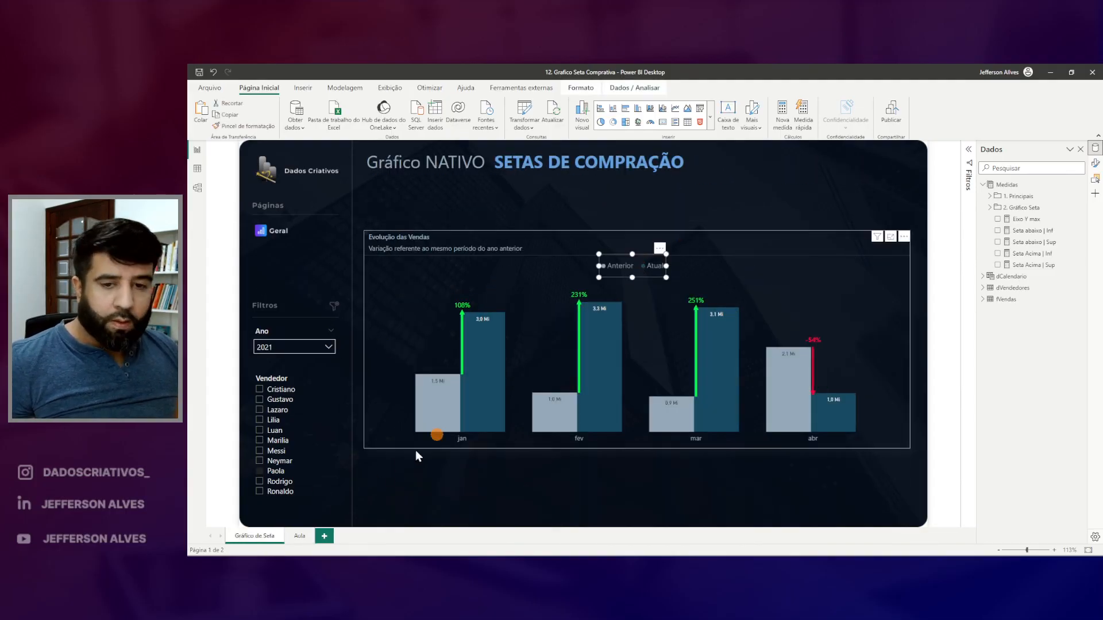
left_click(294, 537)
left_click(643, 275)
left_click_drag(644, 279, 648, 377)
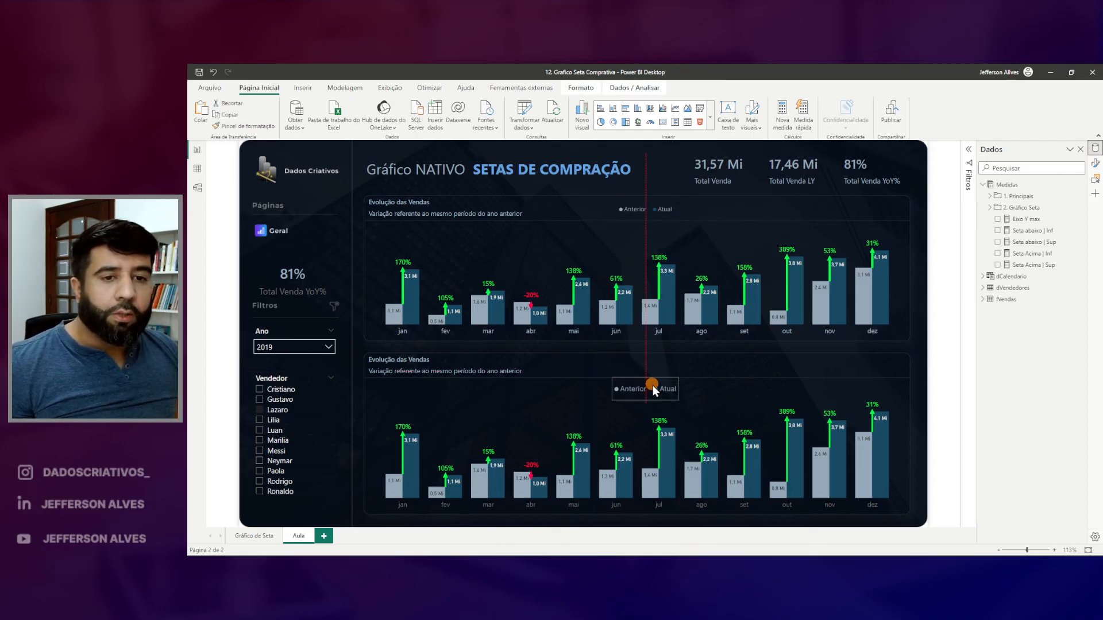
left_click(658, 182)
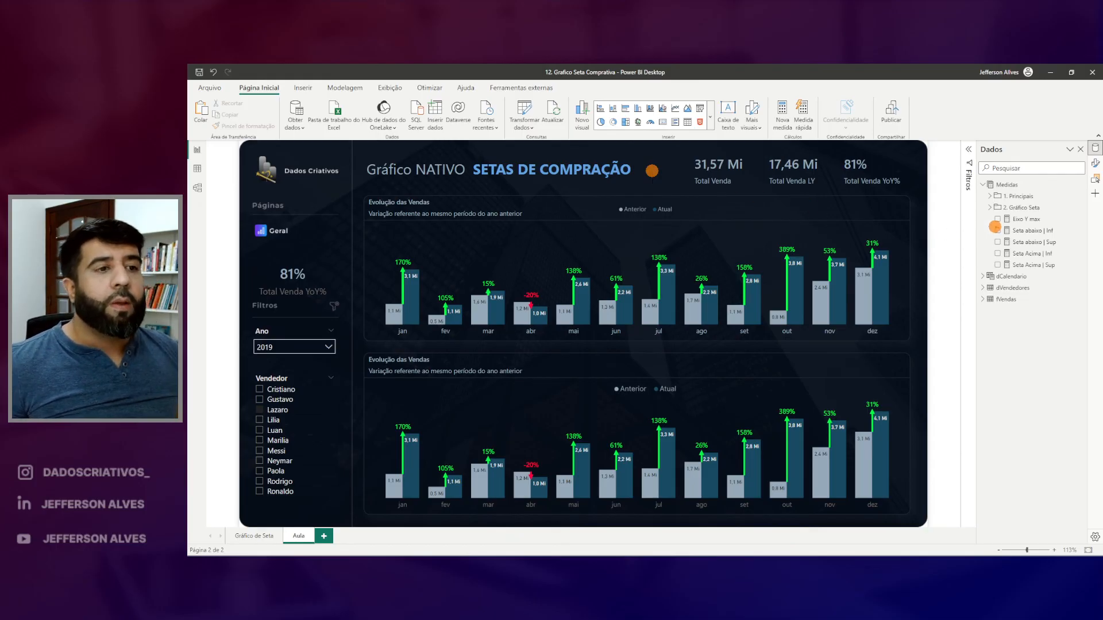
mouse_move(987, 220)
left_mouse_down()
mouse_move(1072, 290)
mouse_move(1071, 275)
left_mouse_up()
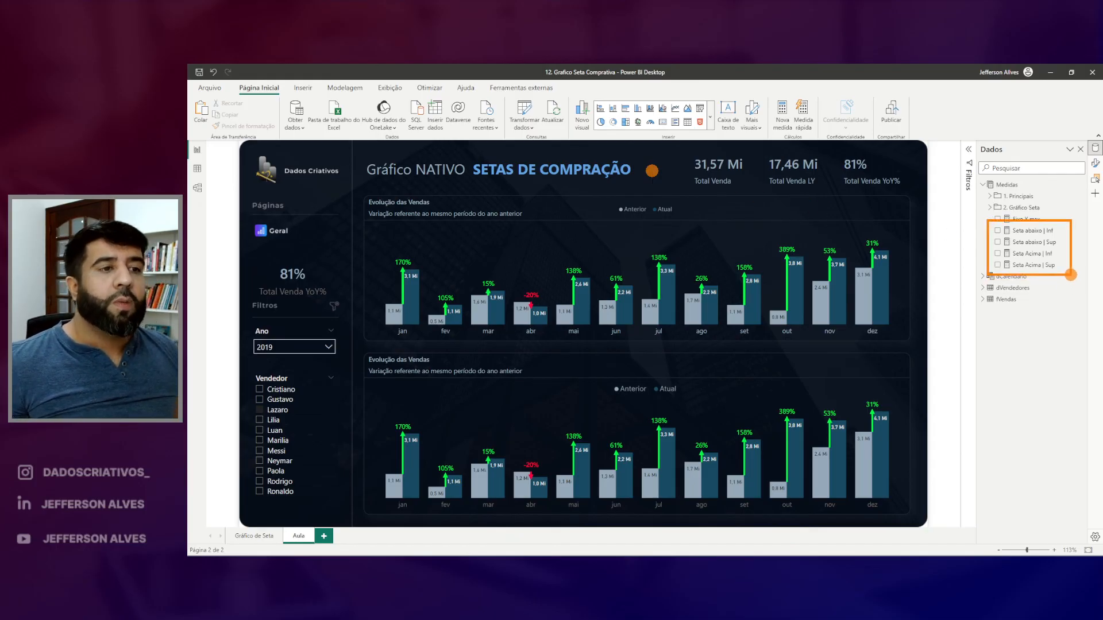